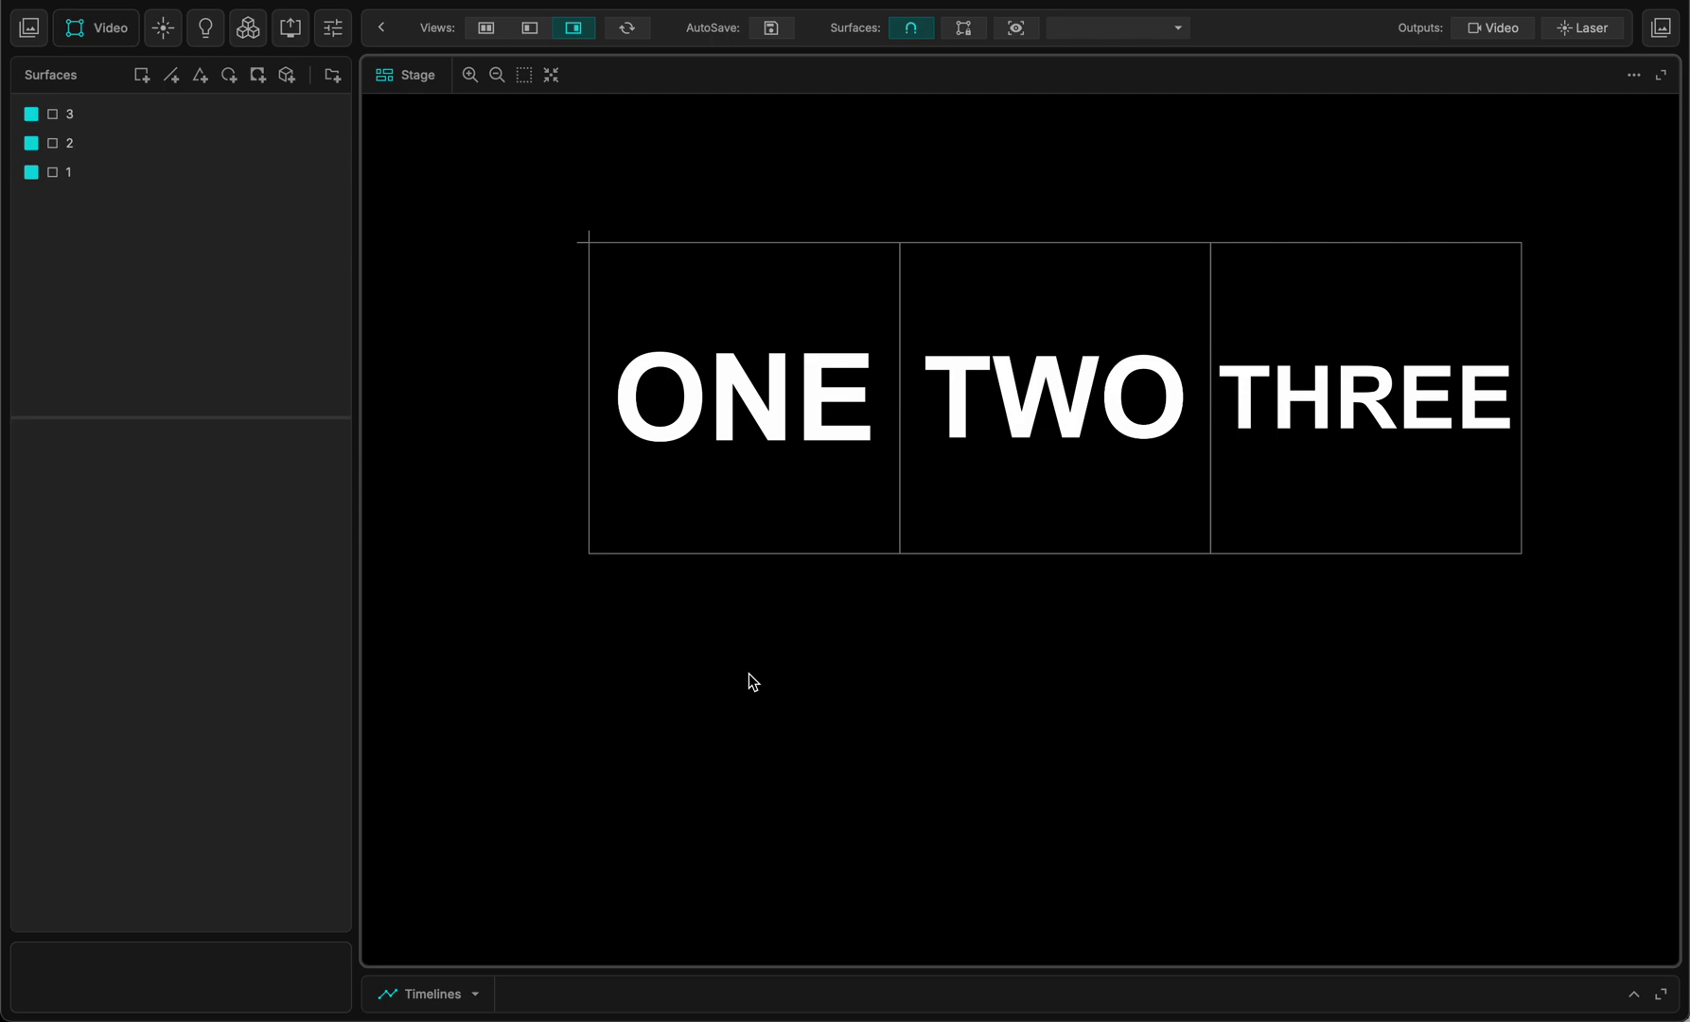
- Expand the Timelines panel and switch it to the Scenes & Cues grid
{"action": "left_click", "coordinate": [542, 993]}
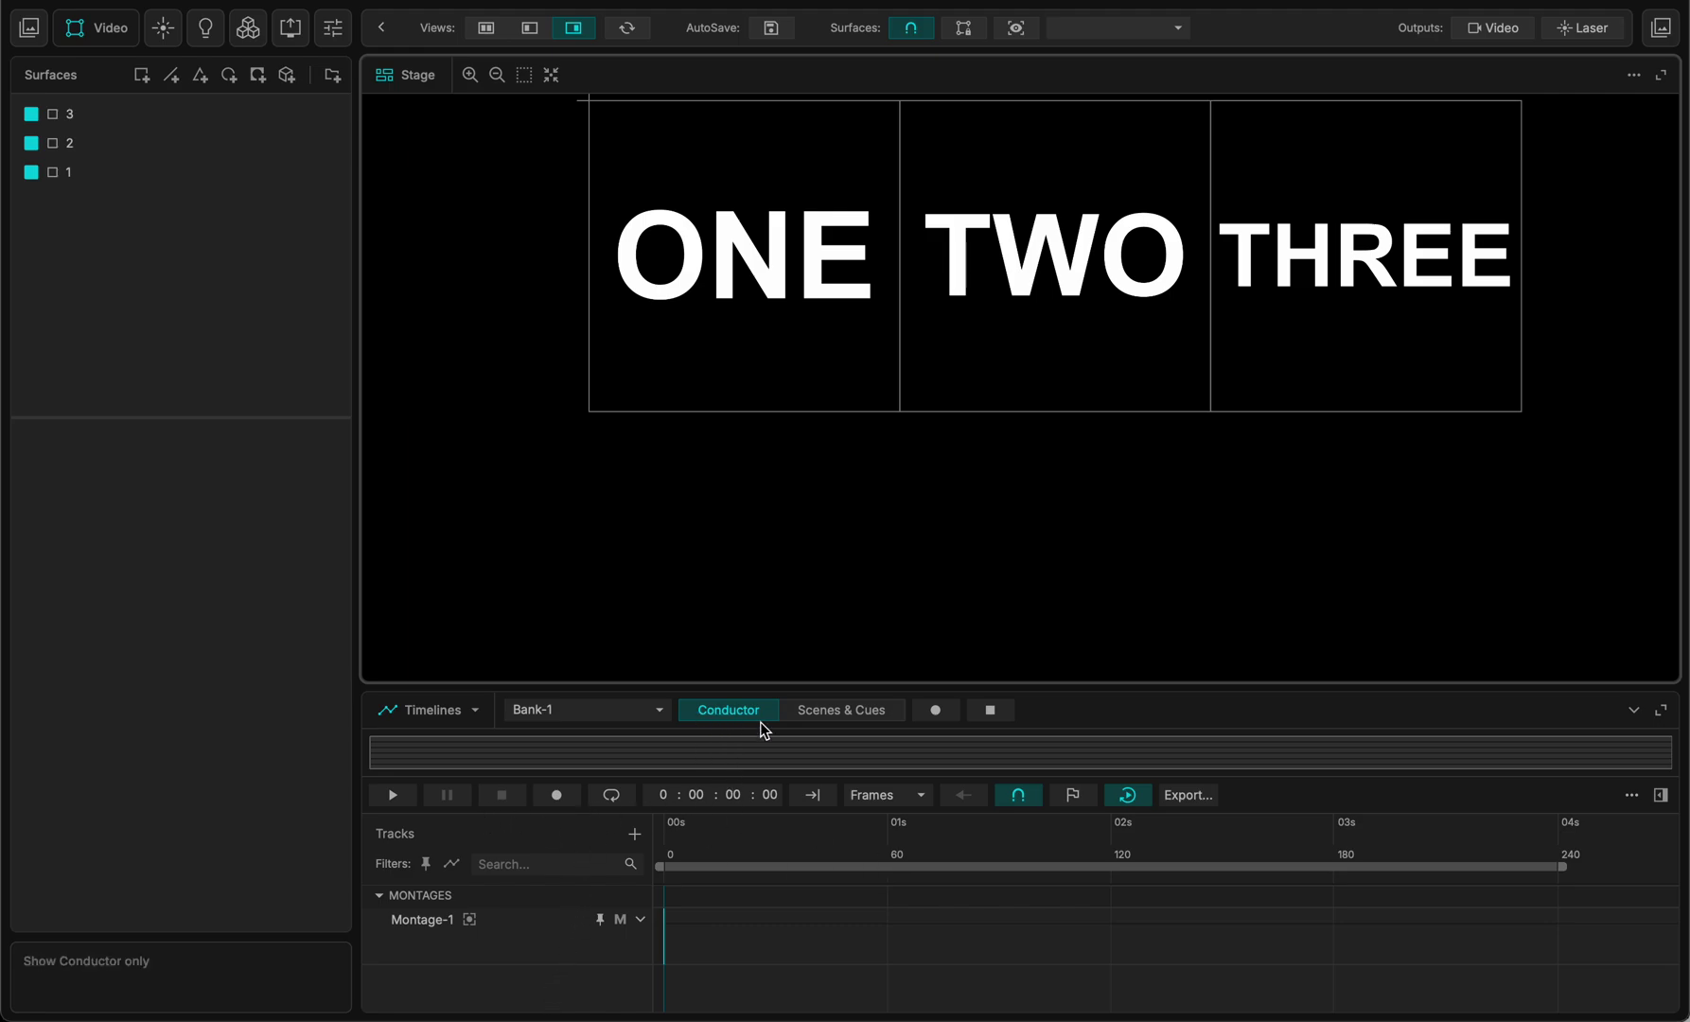
{"action": "left_click", "coordinate": [821, 714]}
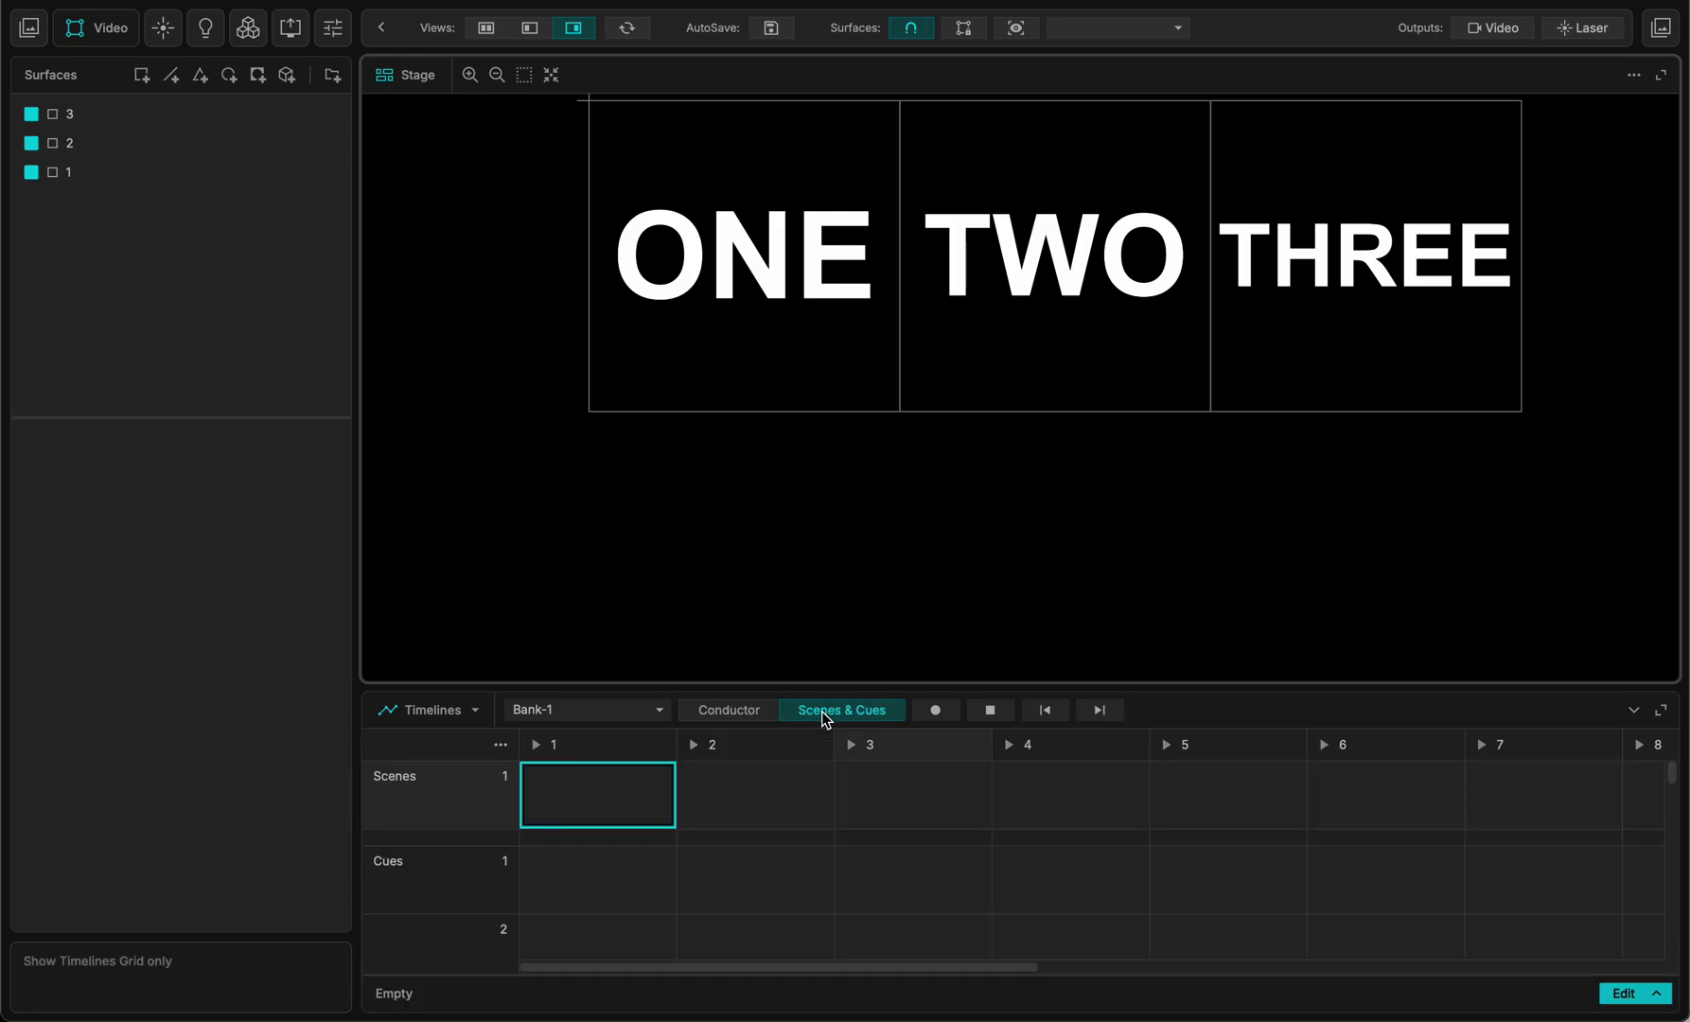
- Raise the stage/timelines divider, then lower it partway to balance stage and grid
{"action": "left_click_drag", "start_coordinate": [785, 683], "coordinate": [784, 574]}
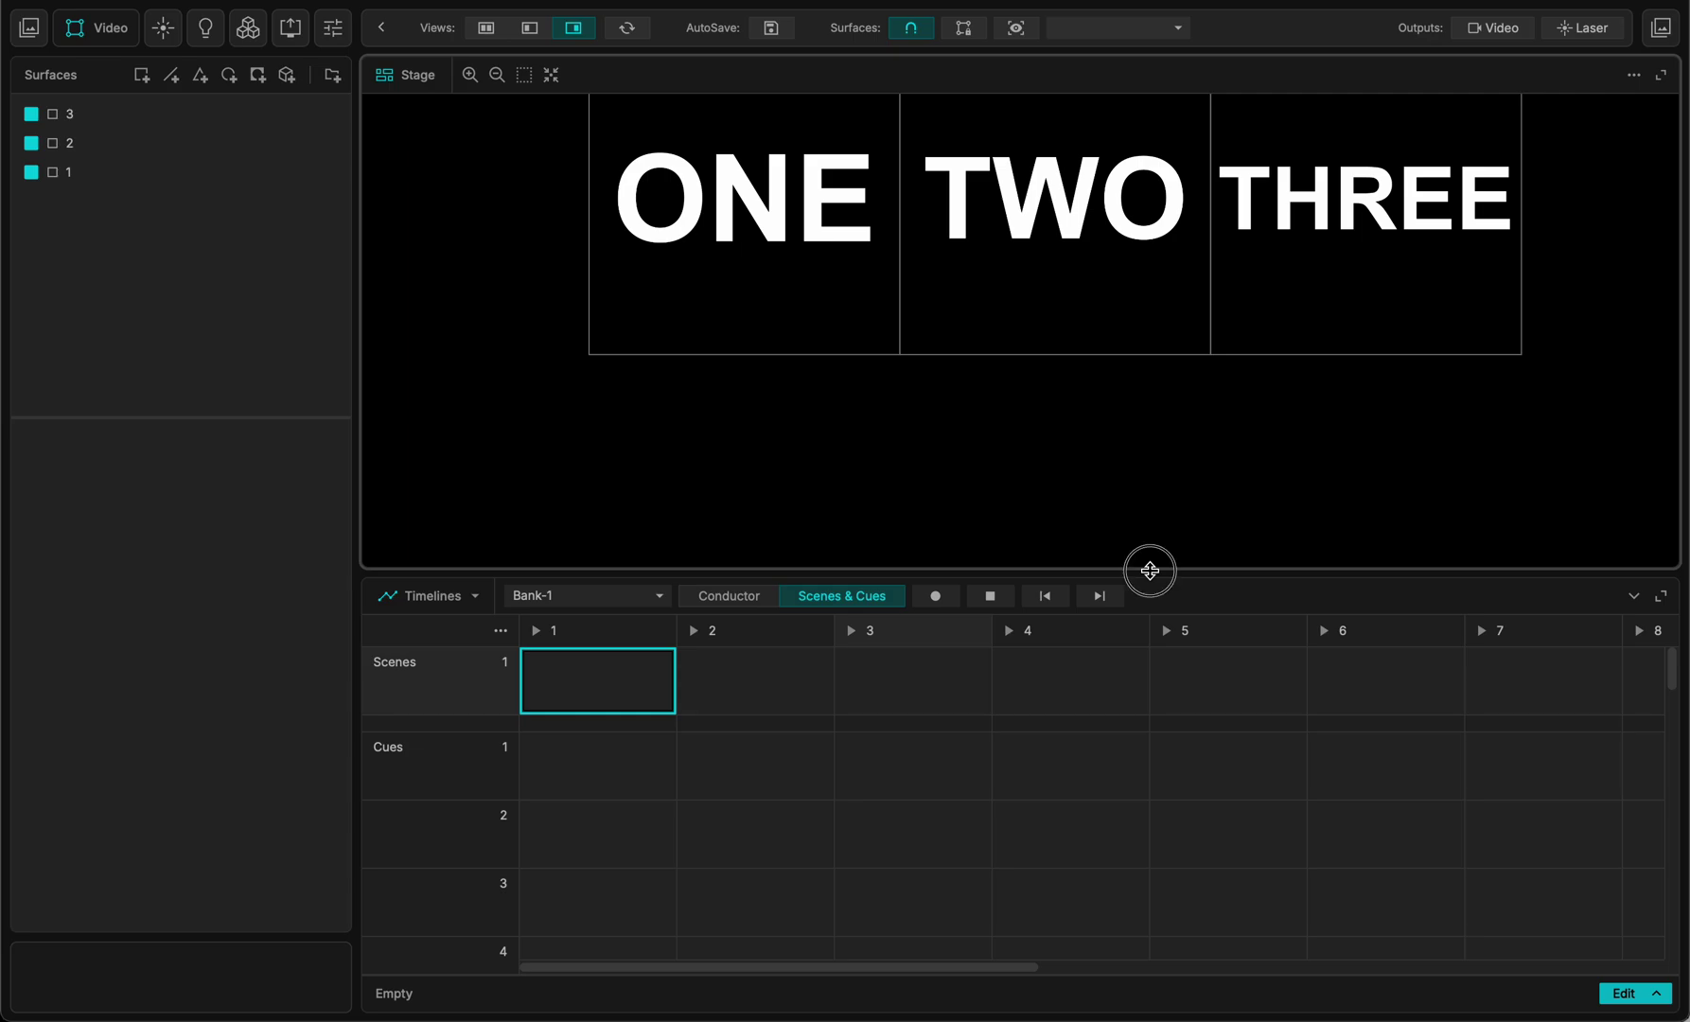
{"action": "left_click_drag", "start_coordinate": [1150, 570], "coordinate": [1170, 634]}
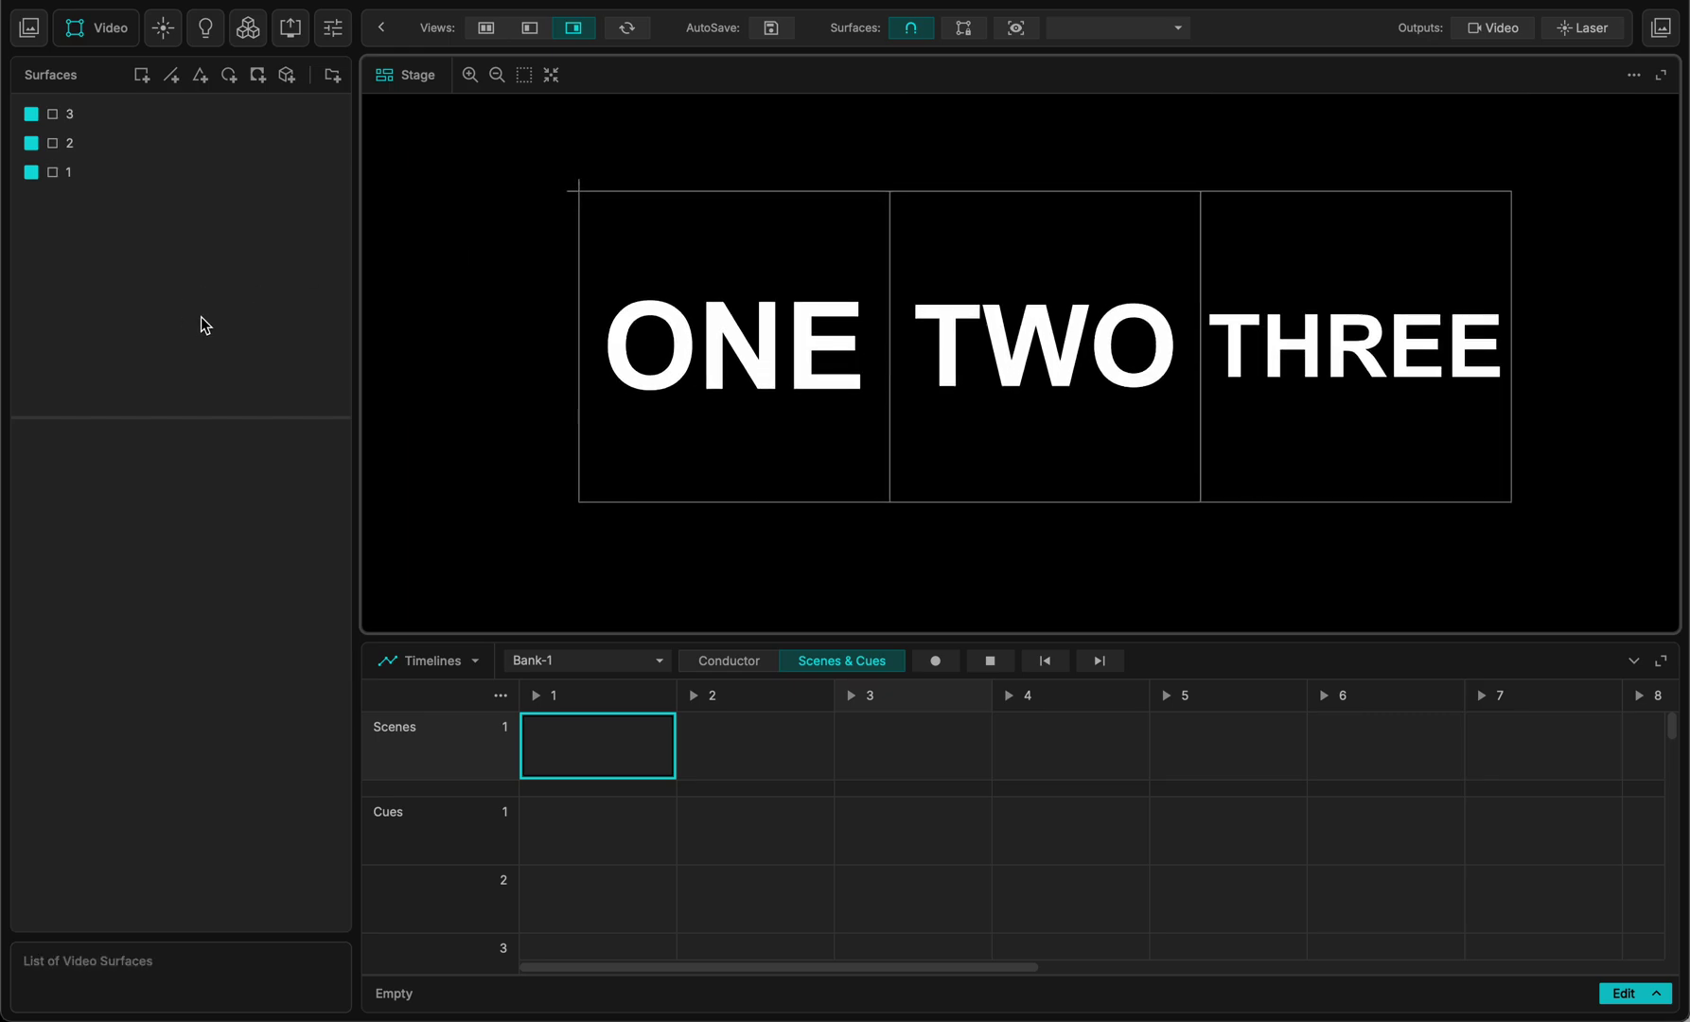
{"action": "left_click", "coordinate": [99, 173]}
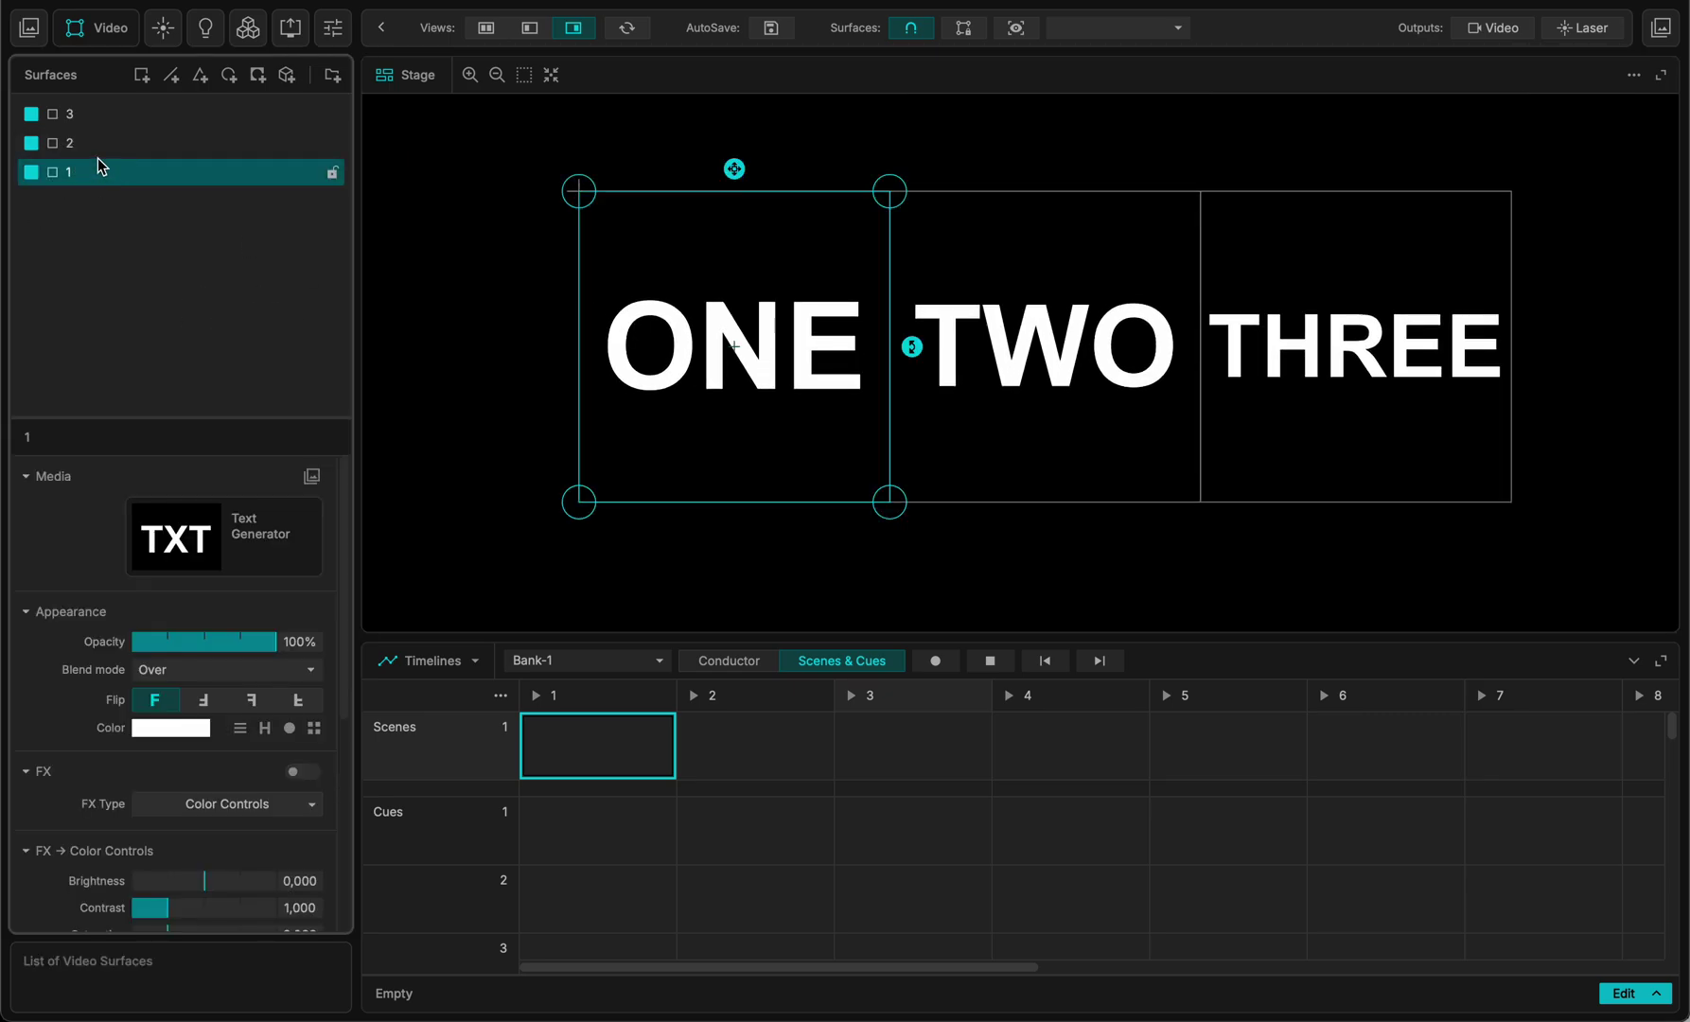
{"action": "left_click", "coordinate": [91, 142]}
{"action": "left_click", "coordinate": [76, 113]}
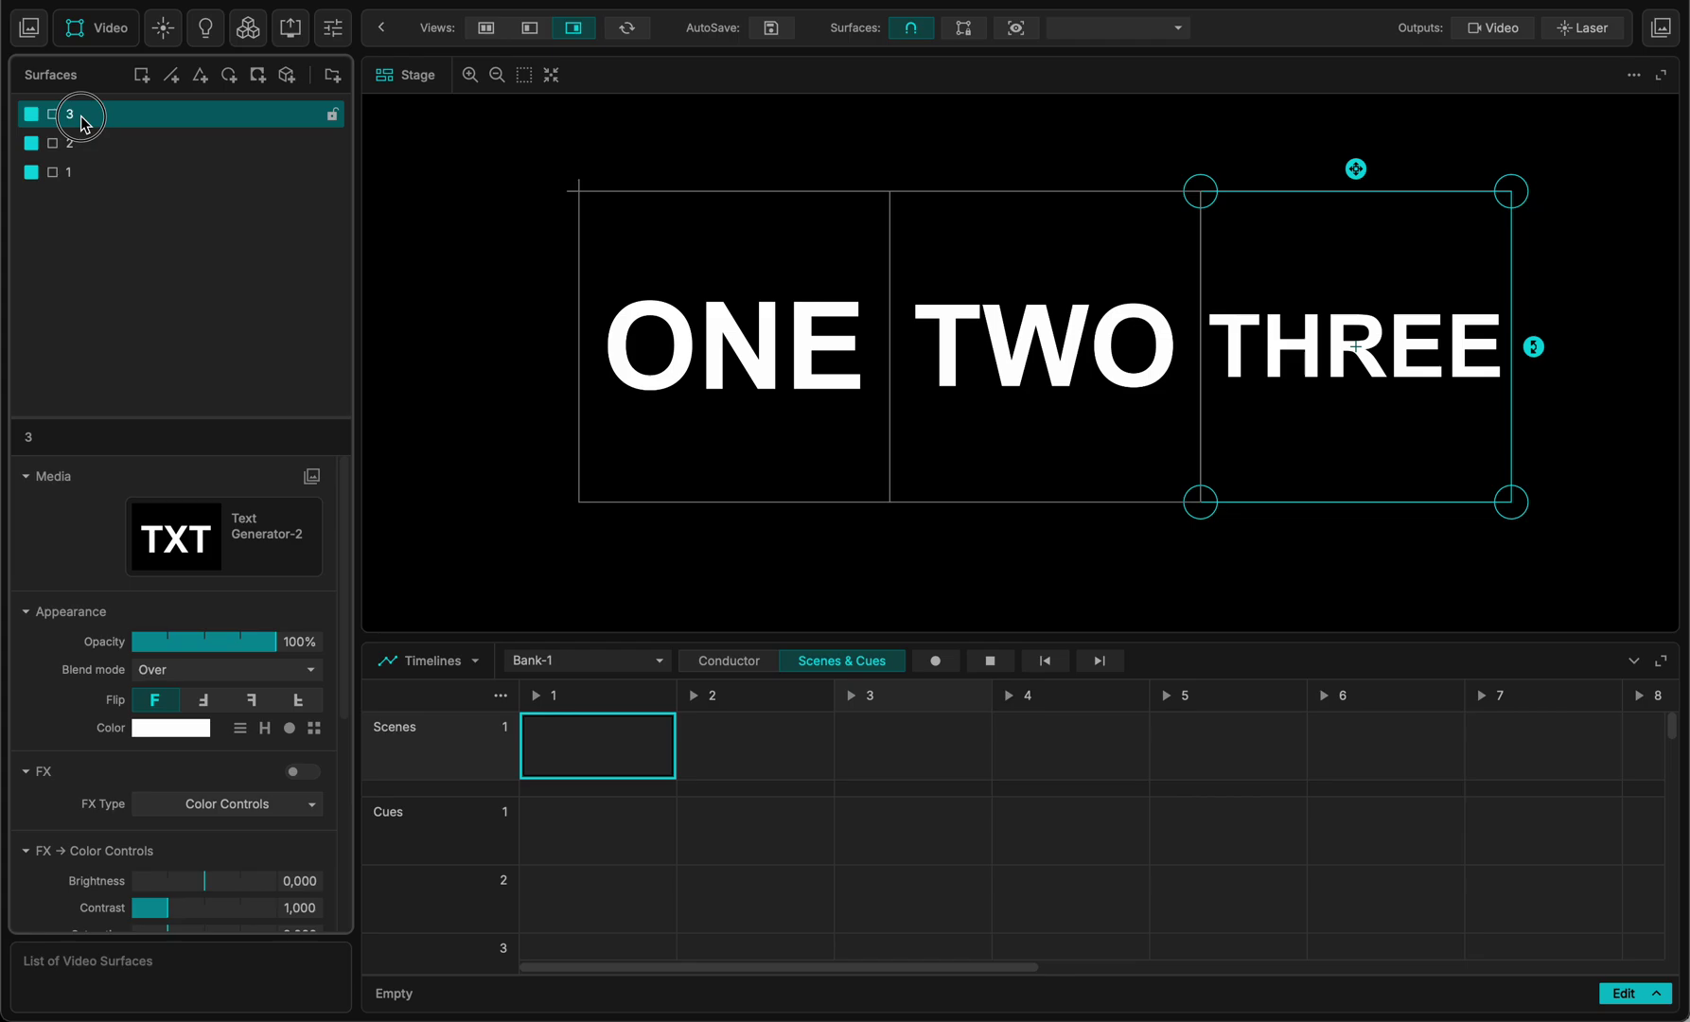
{"action": "left_click", "coordinate": [30, 27]}
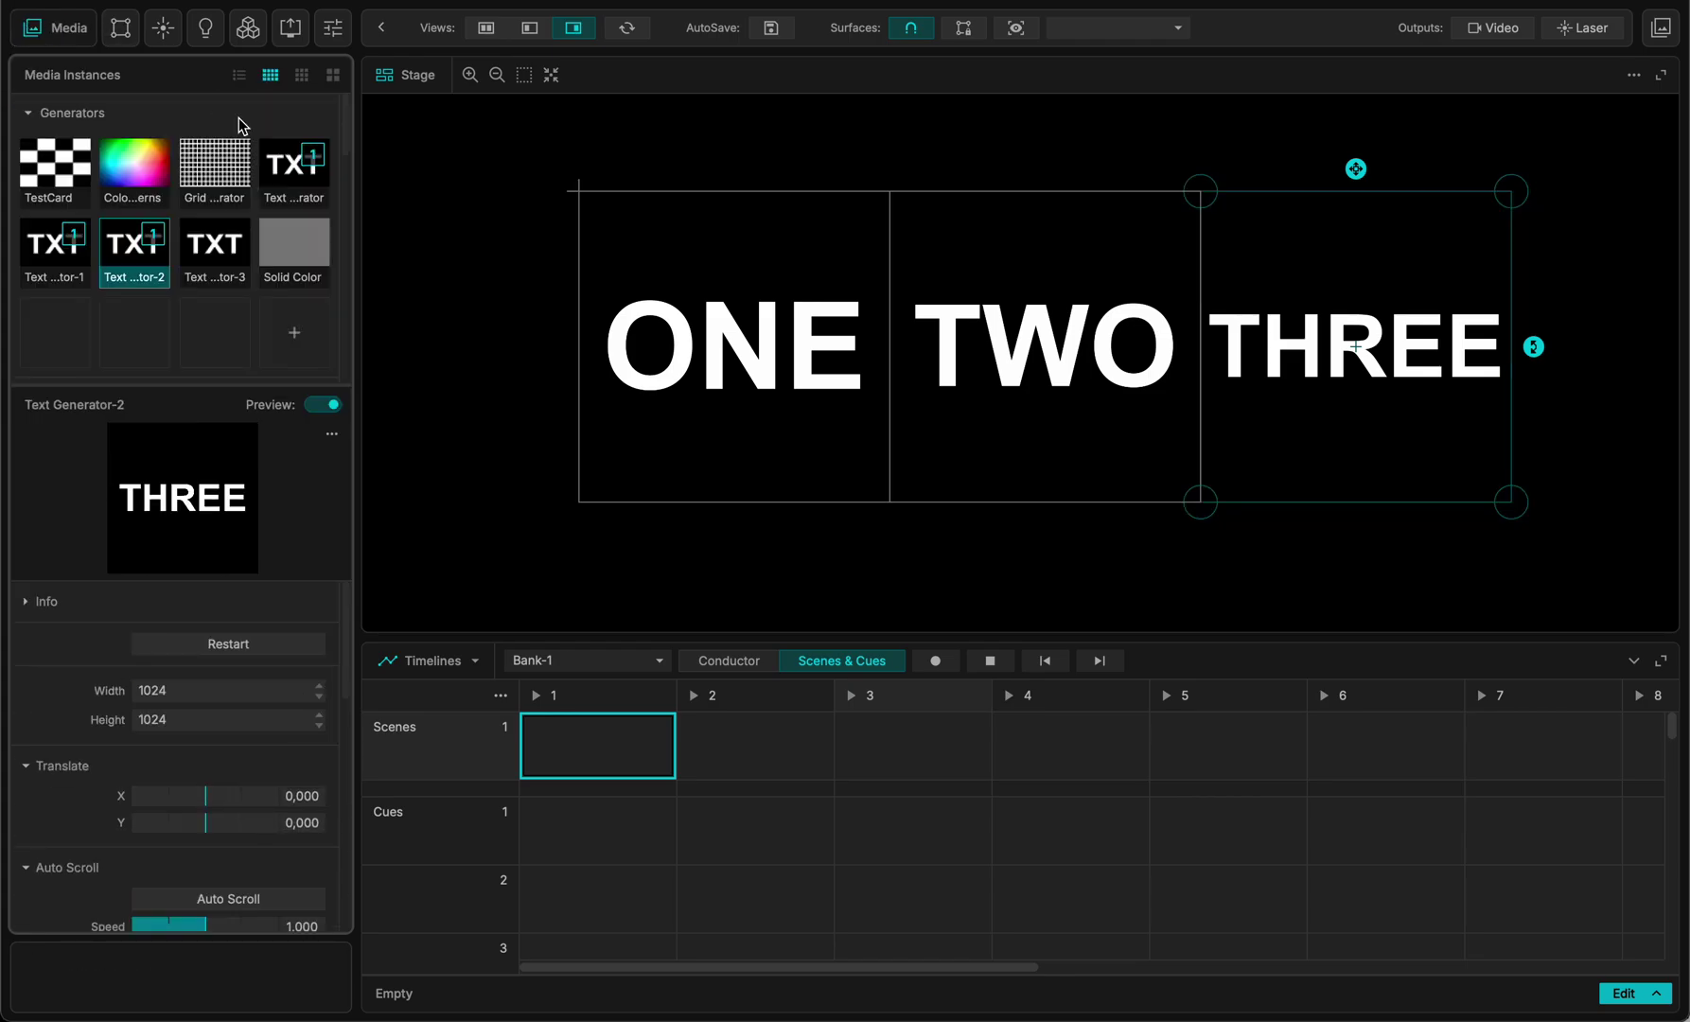
{"action": "left_click", "coordinate": [288, 186]}
{"action": "left_click", "coordinate": [55, 256]}
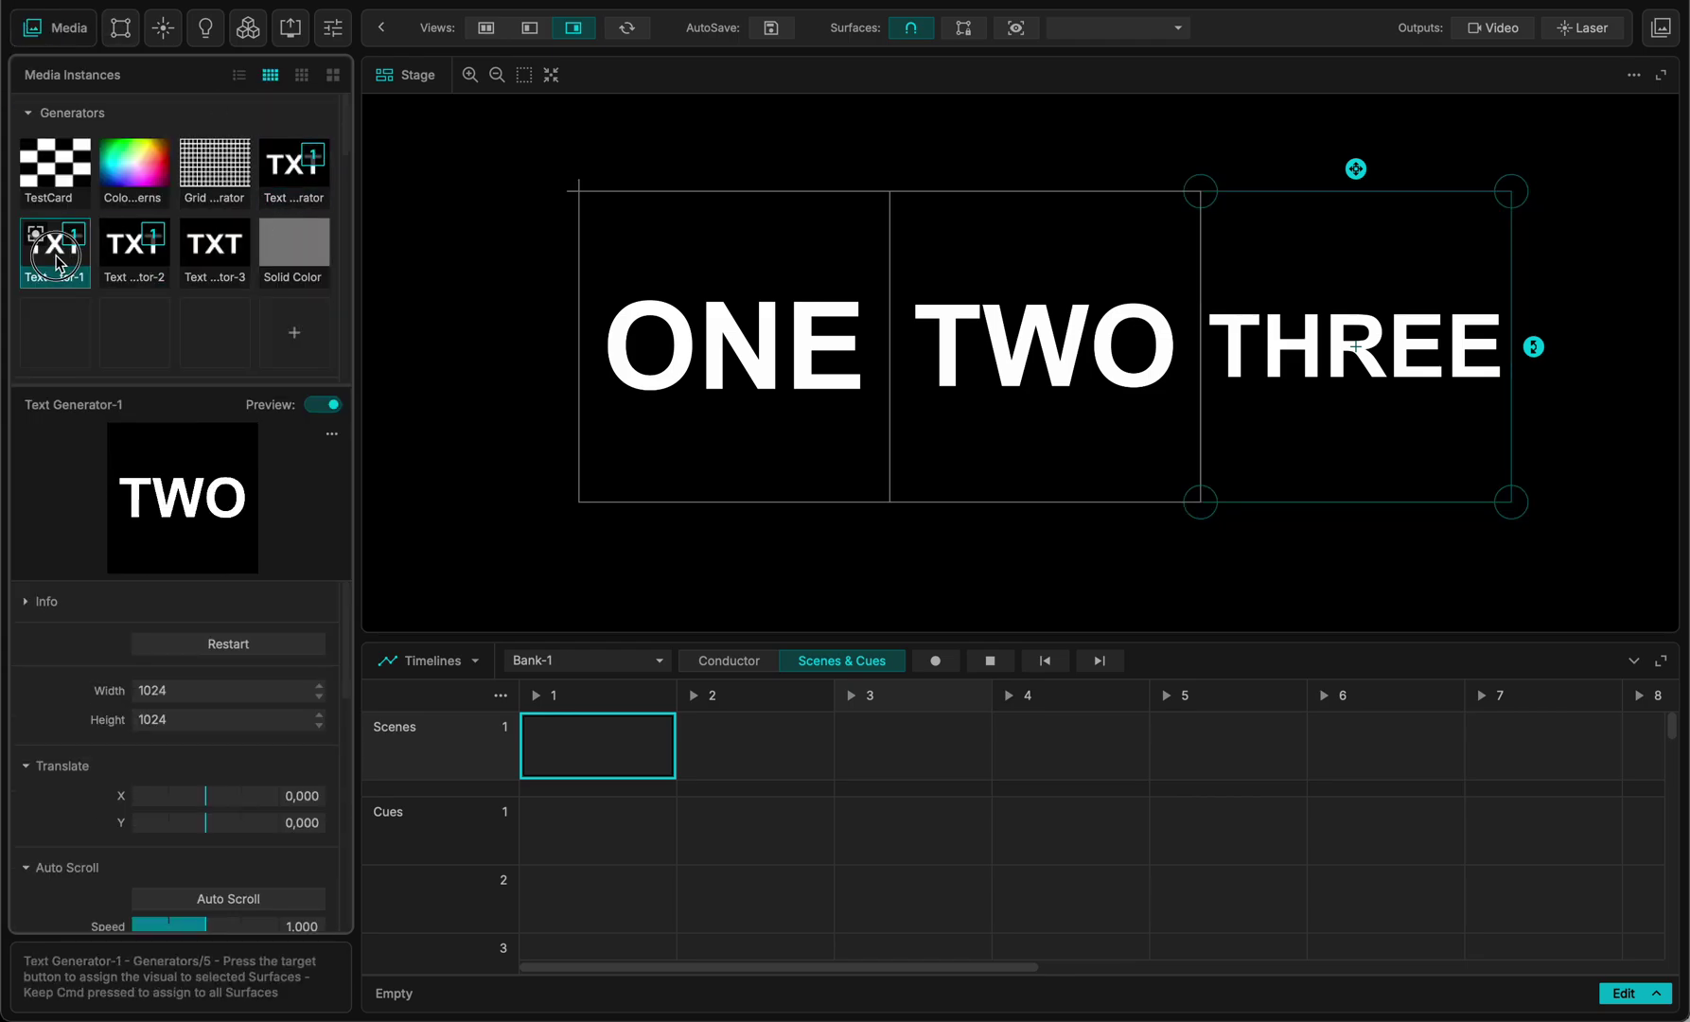
{"action": "left_click", "coordinate": [134, 252]}
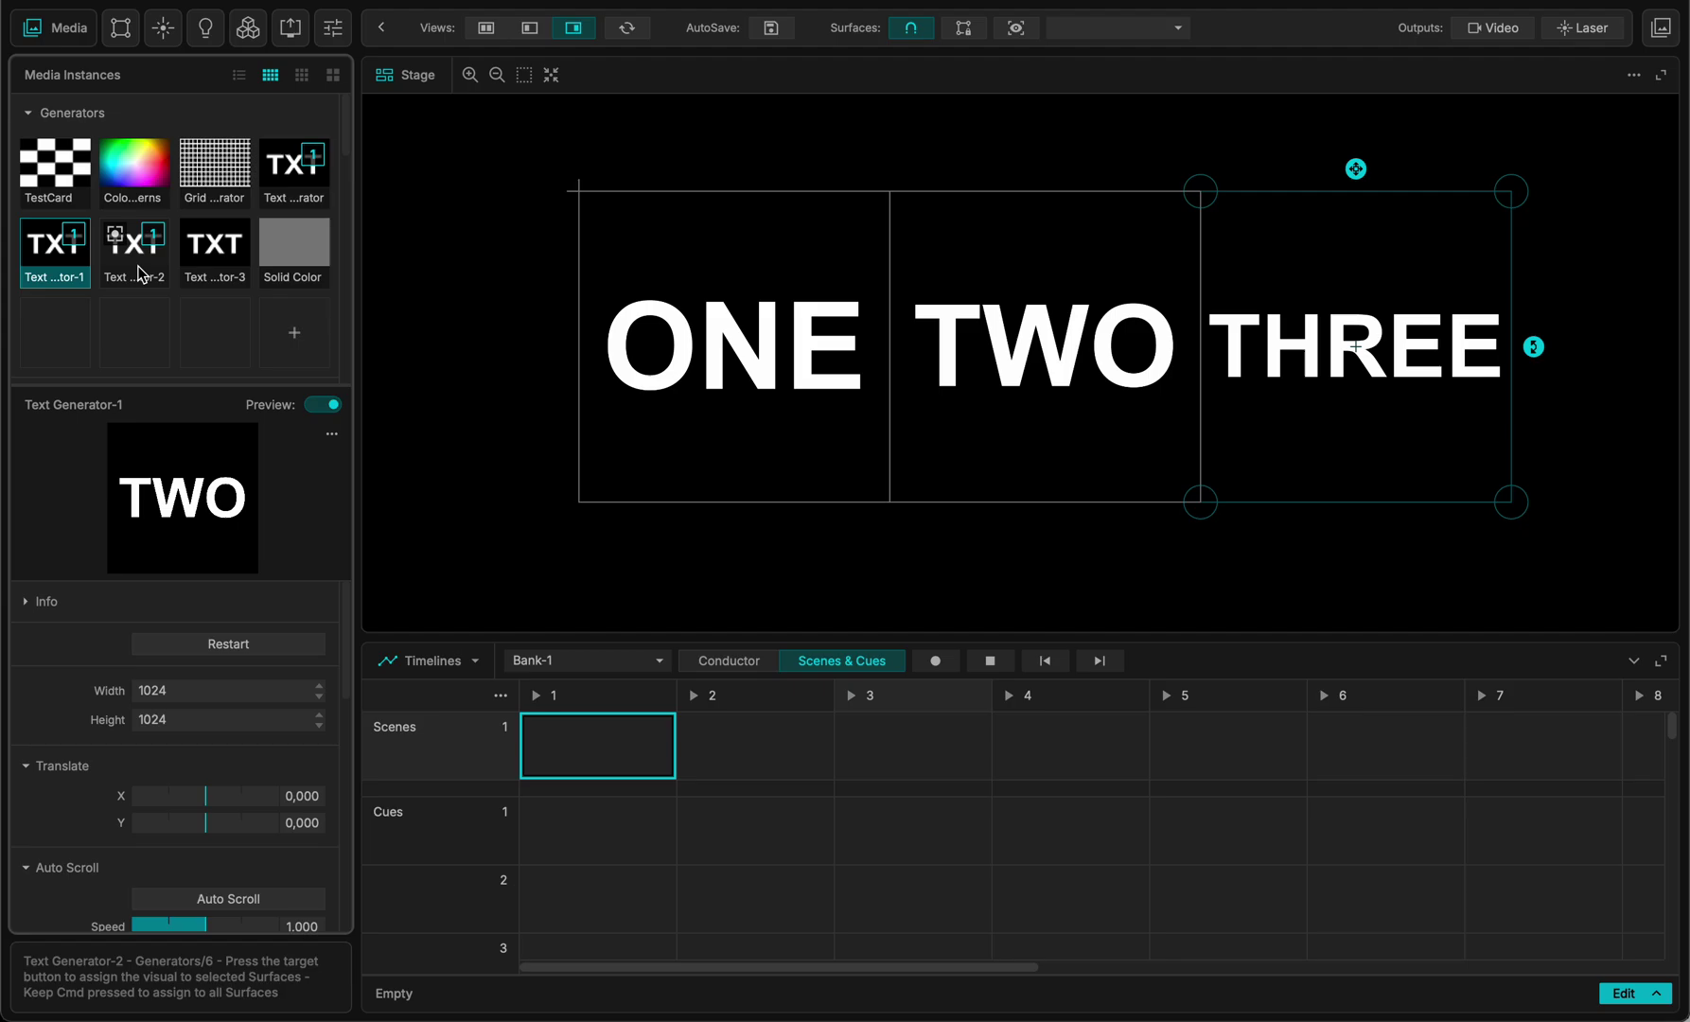
{"action": "left_click", "coordinate": [212, 252]}
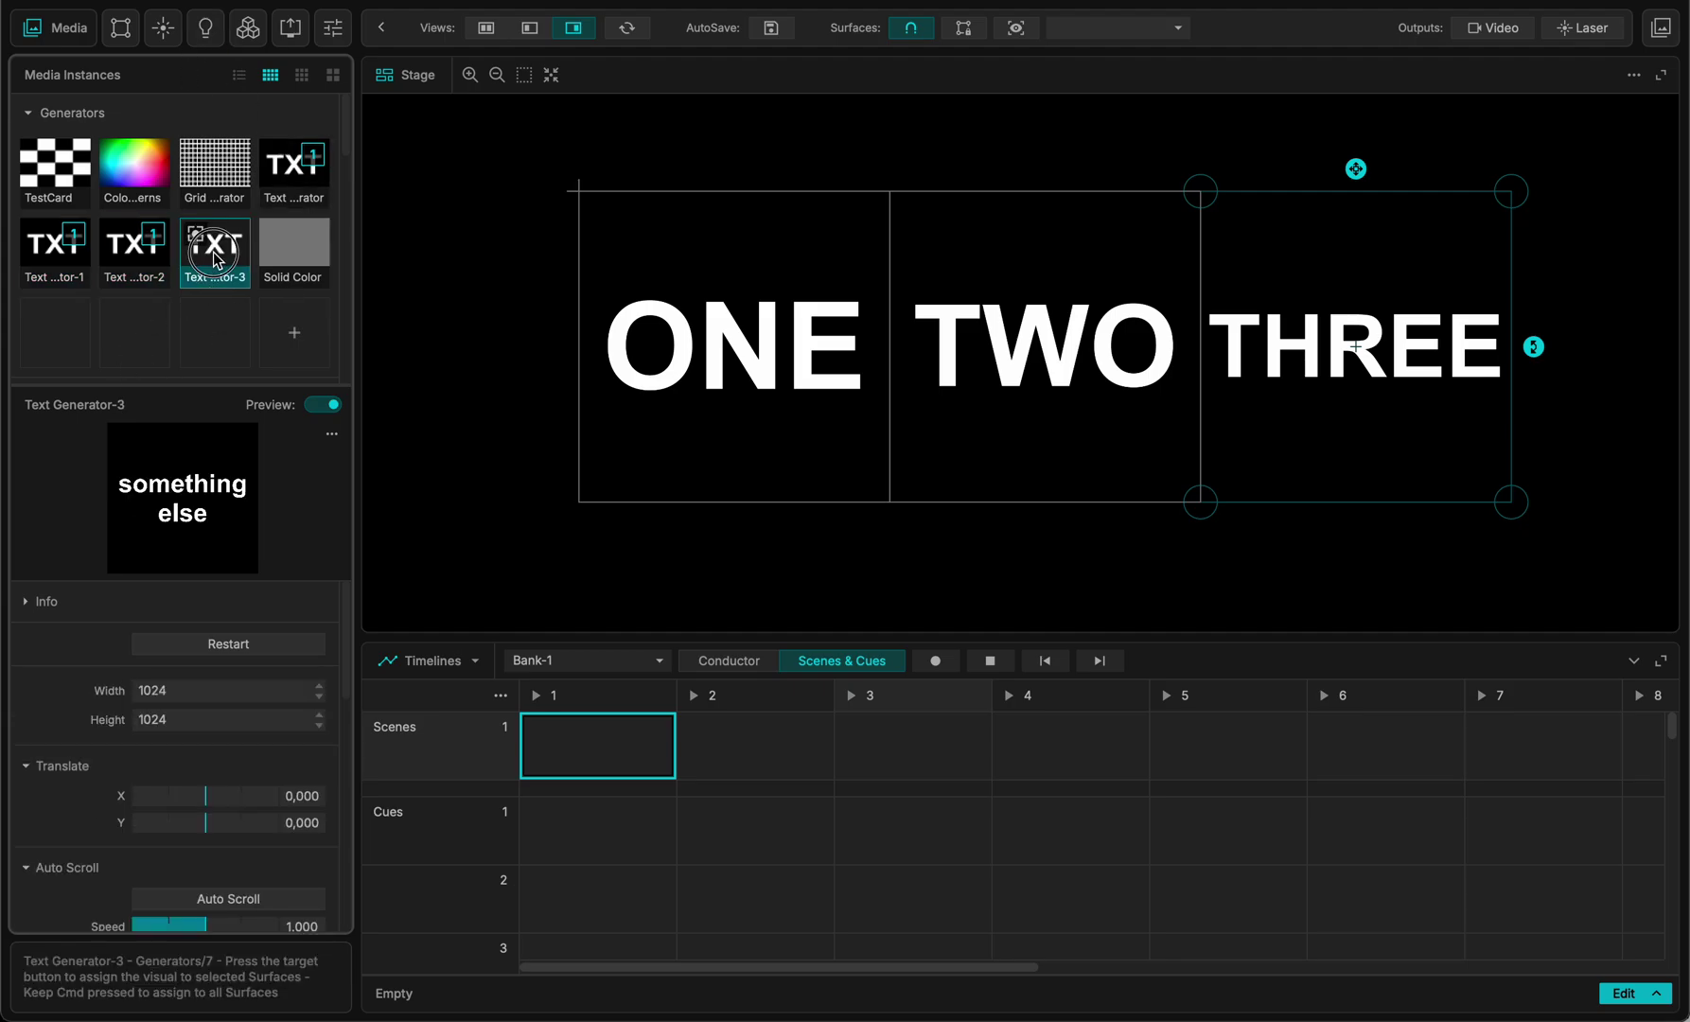
{"action": "left_click", "coordinate": [291, 177]}
{"action": "left_click", "coordinate": [115, 38]}
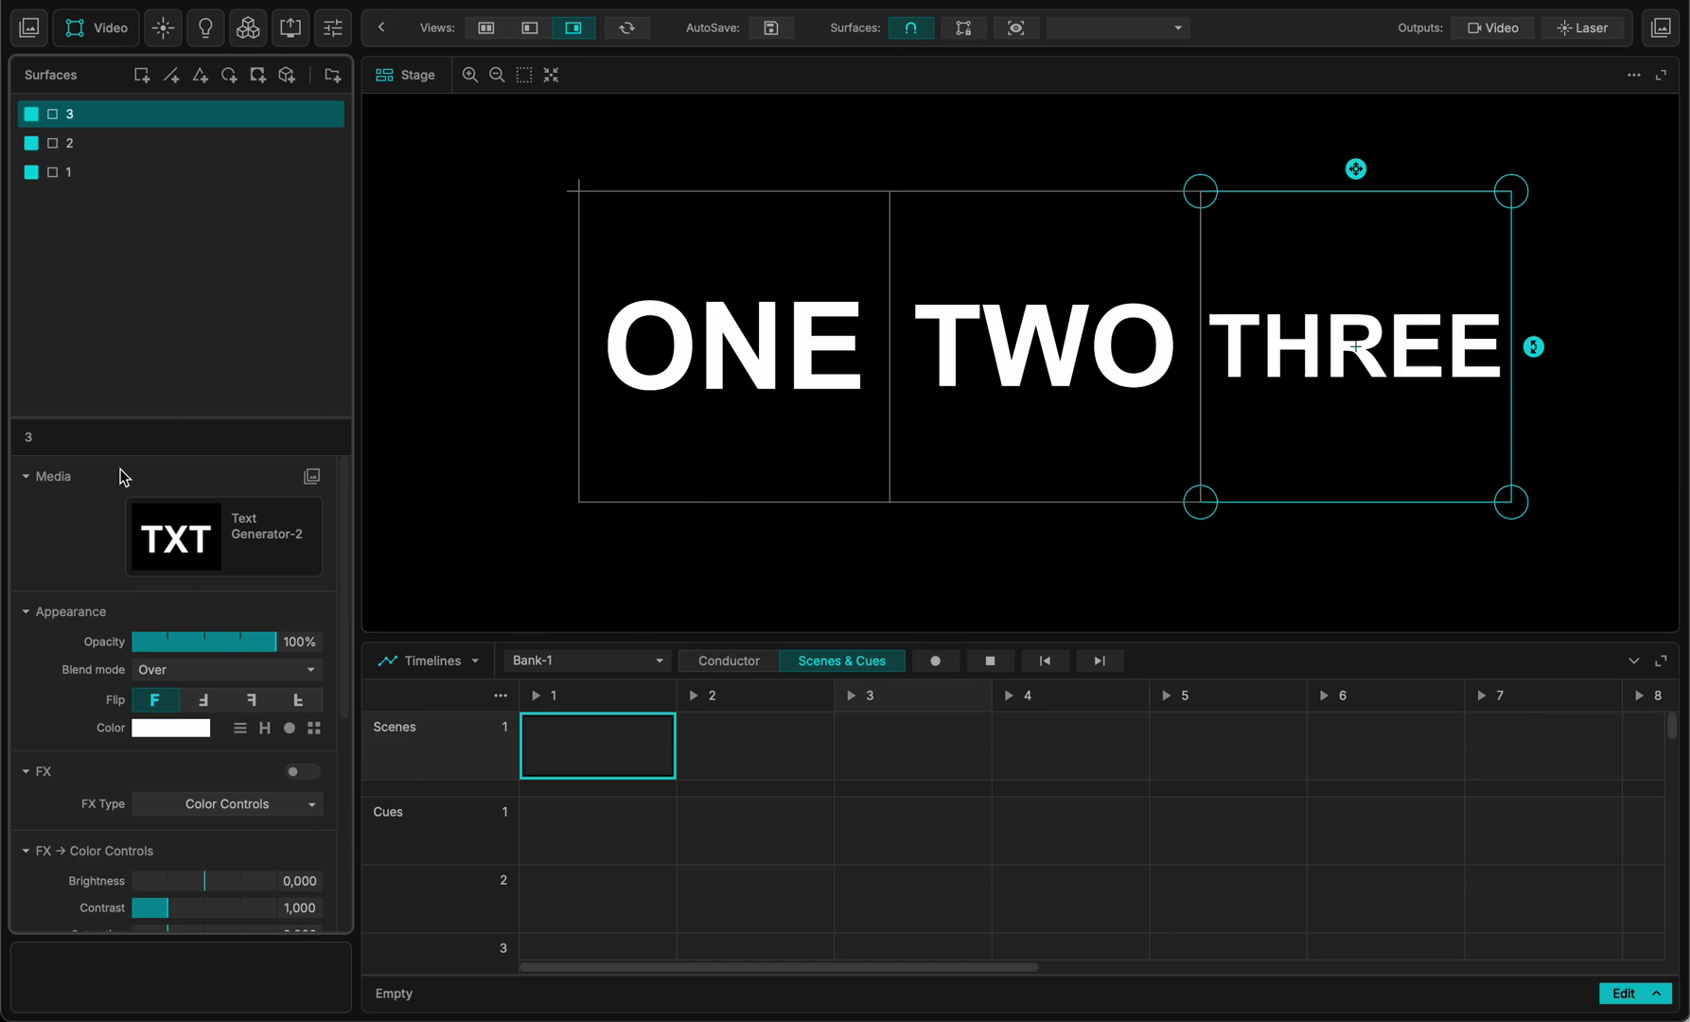
- Capture Scene-1, Scene-2 and Scene-3 showing only surface ONE, TWO and THREE respectively
{"action": "left_click", "coordinate": [31, 142]}
{"action": "left_click", "coordinate": [31, 115]}
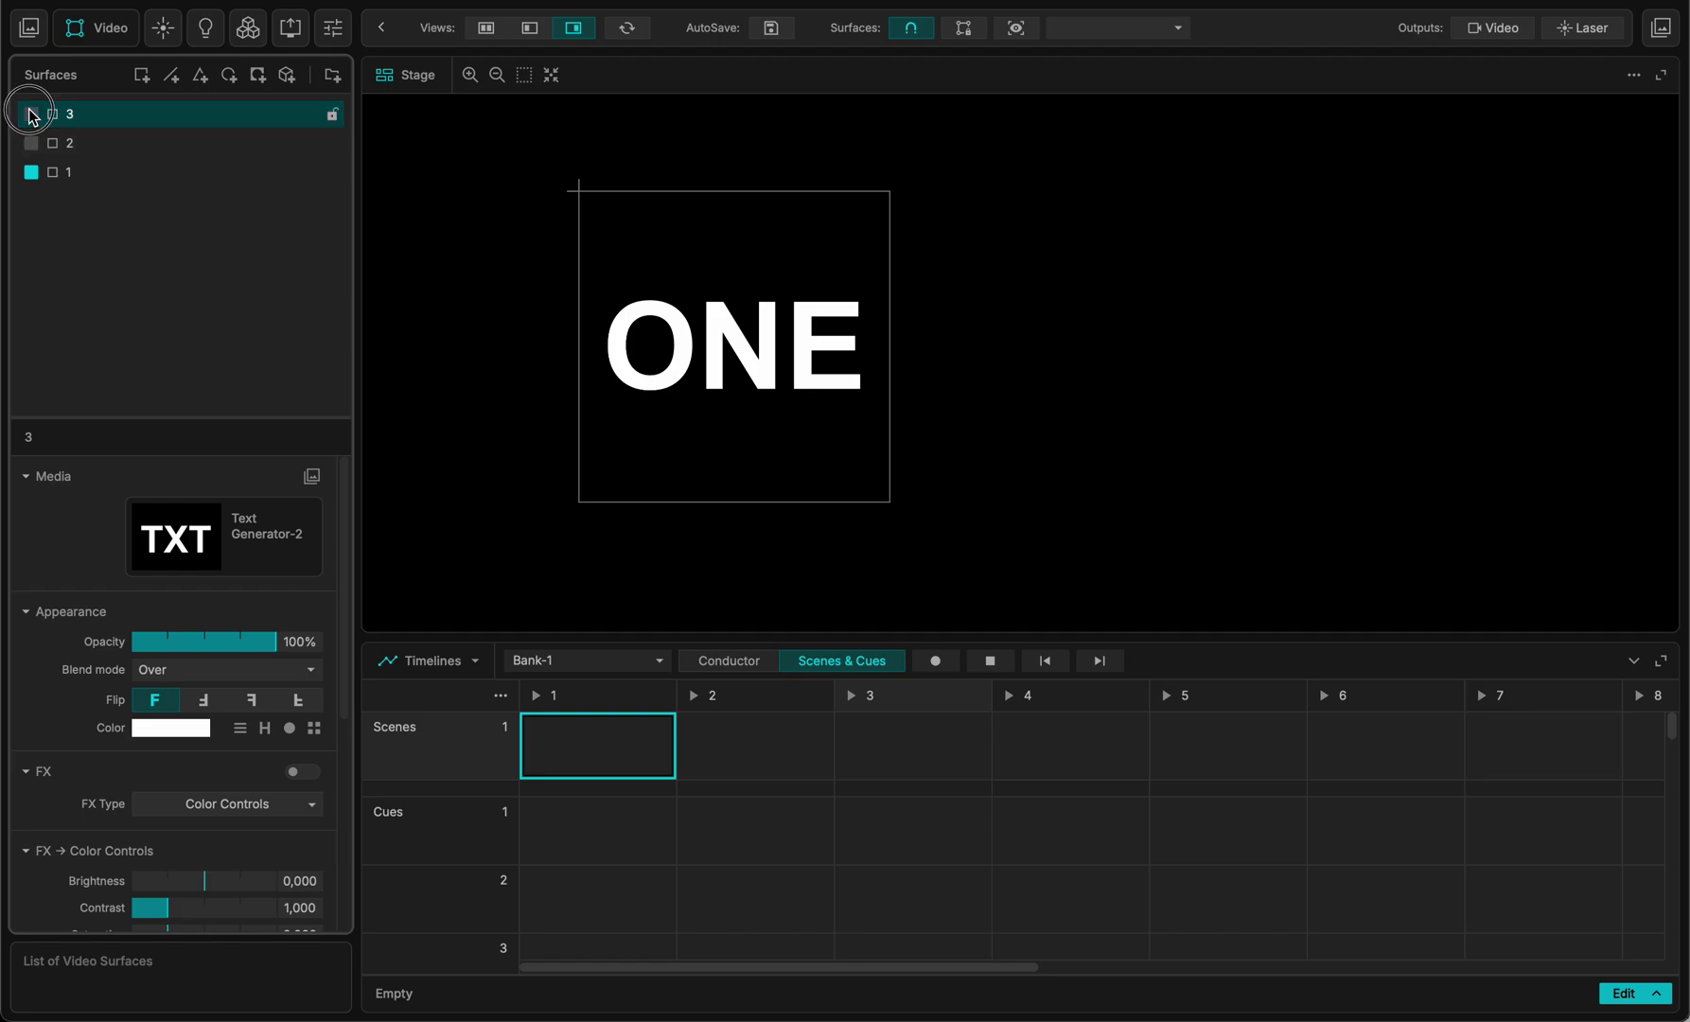
{"action": "left_click", "coordinate": [151, 173]}
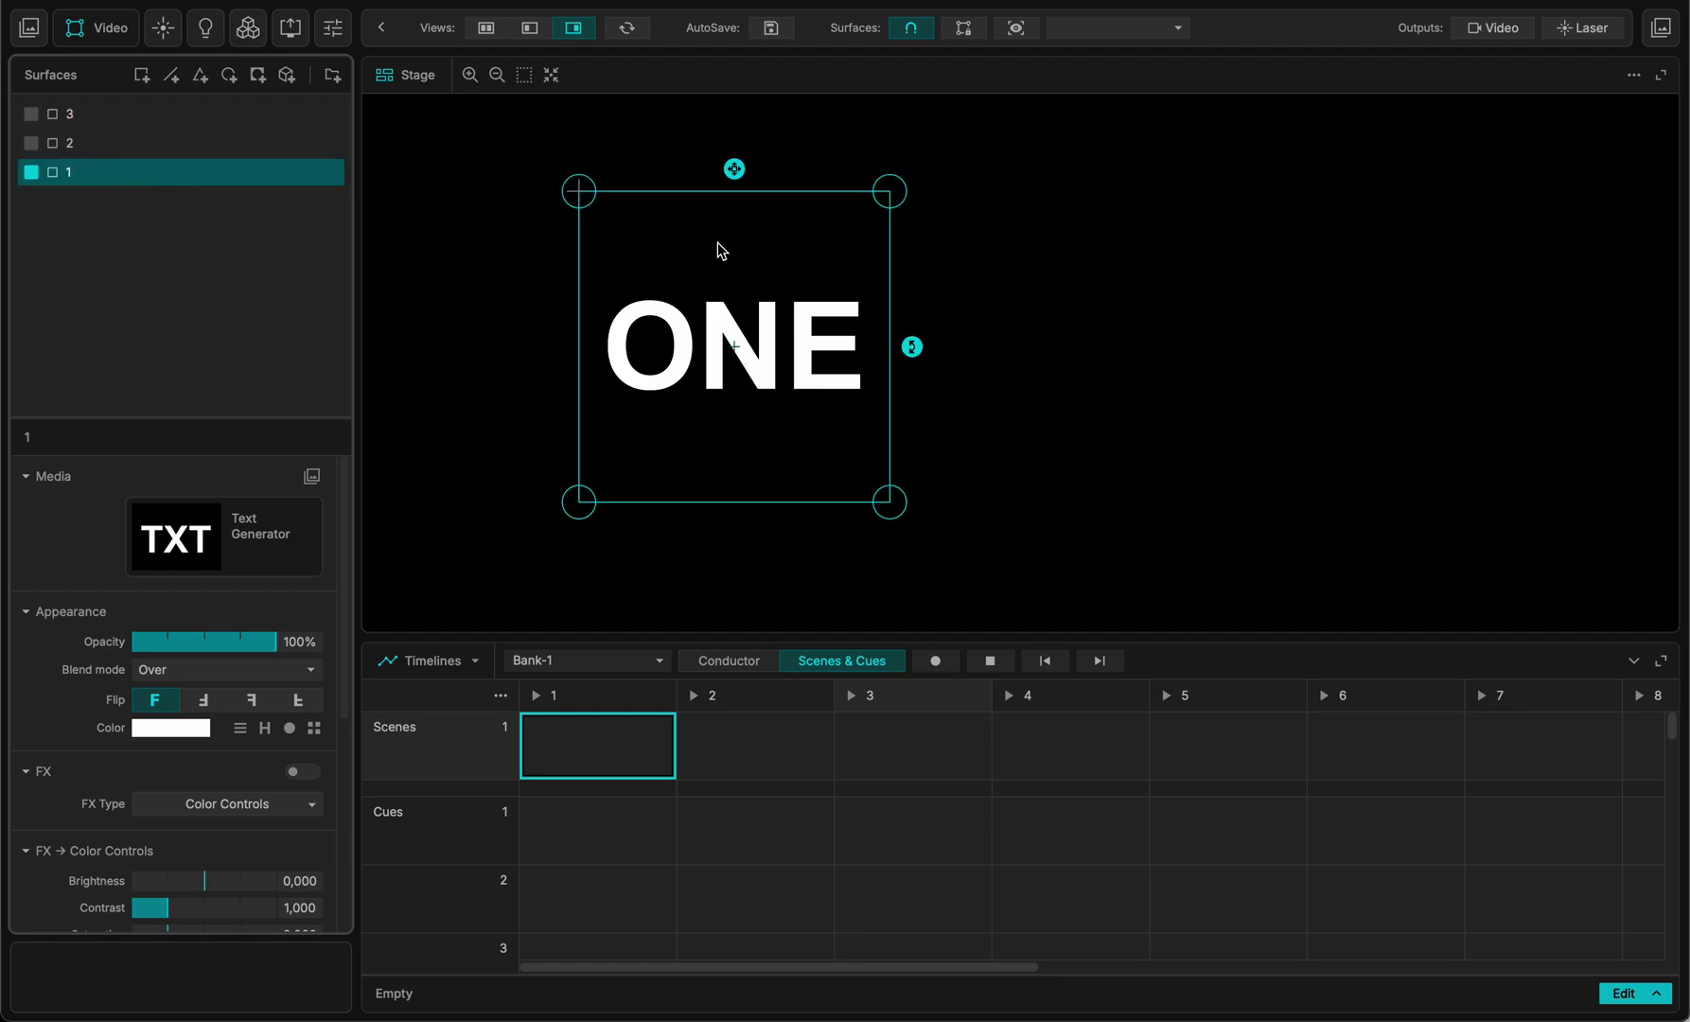
{"action": "left_click", "coordinate": [596, 747]}
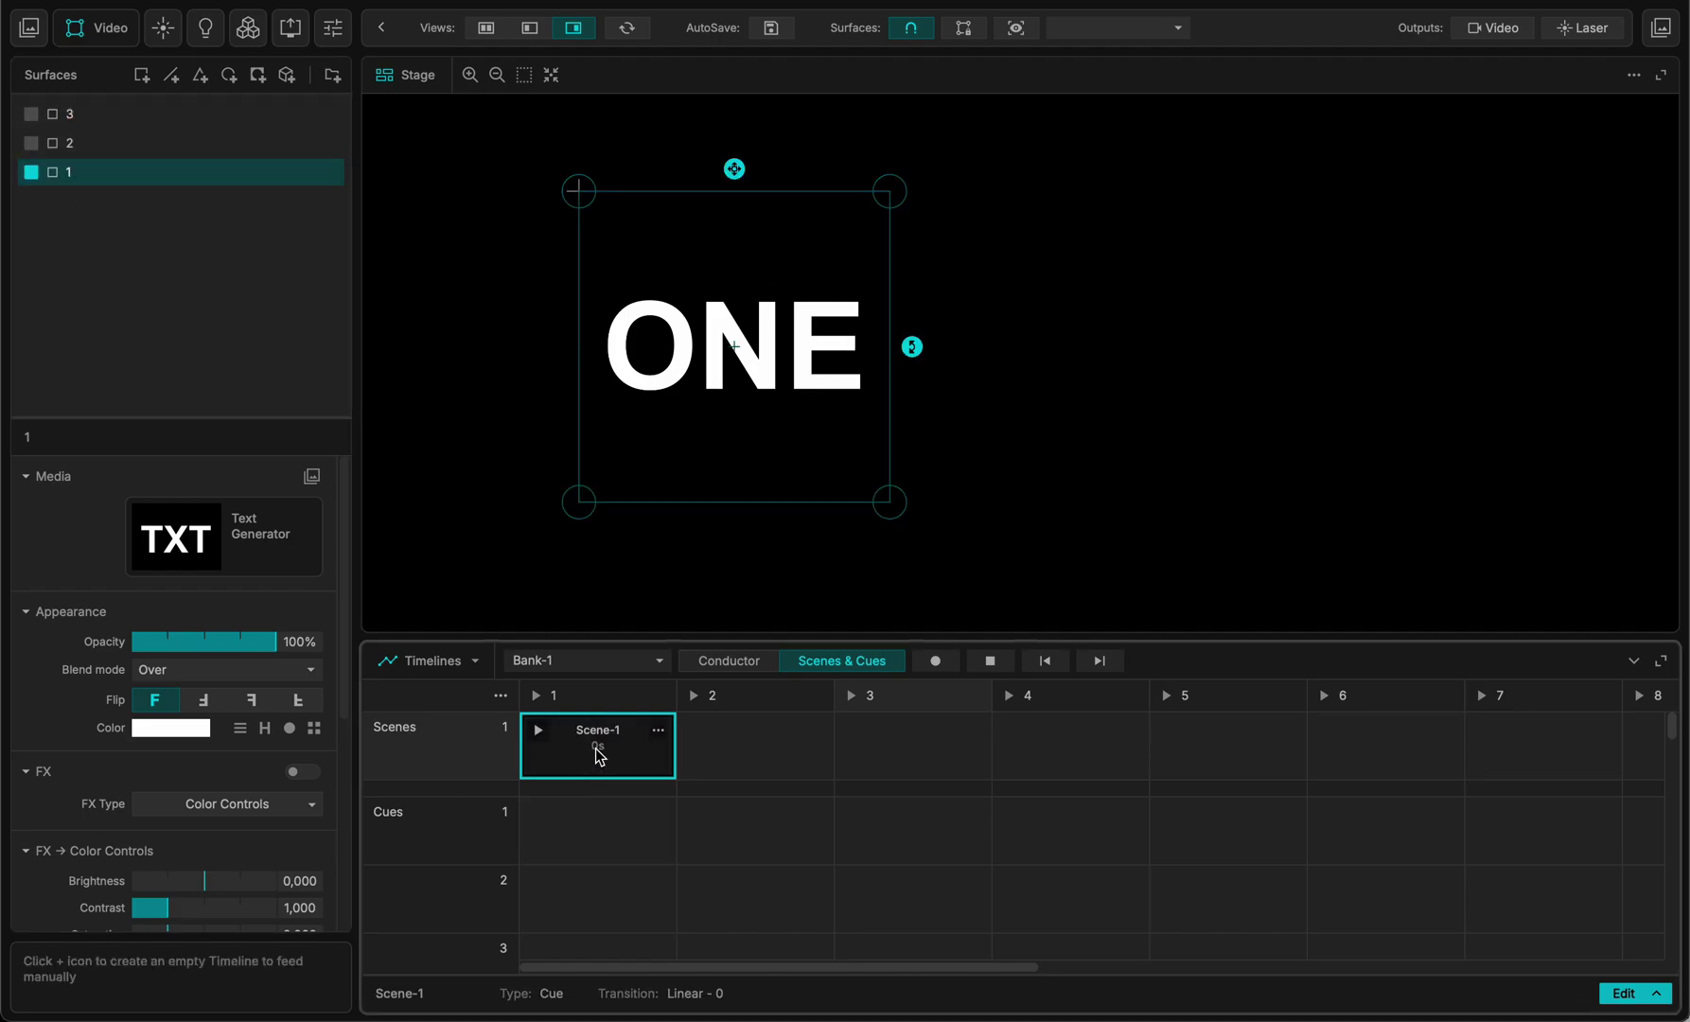
{"action": "left_click", "coordinate": [31, 172]}
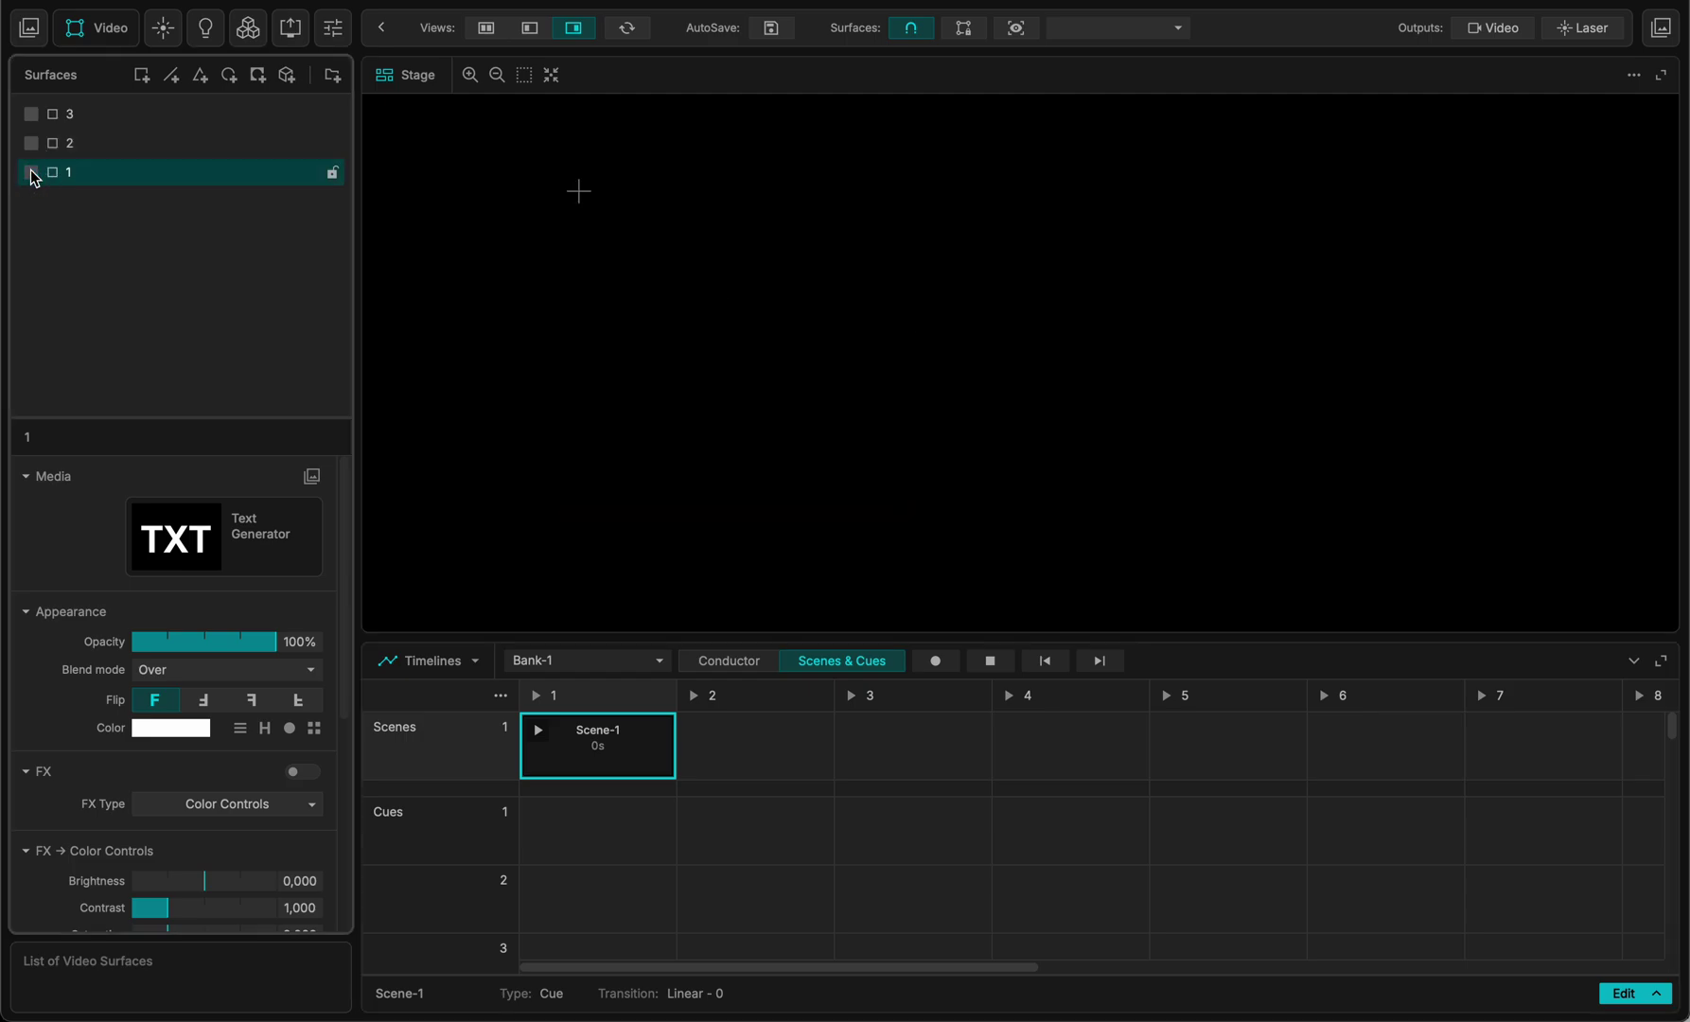
{"action": "left_click", "coordinate": [31, 143]}
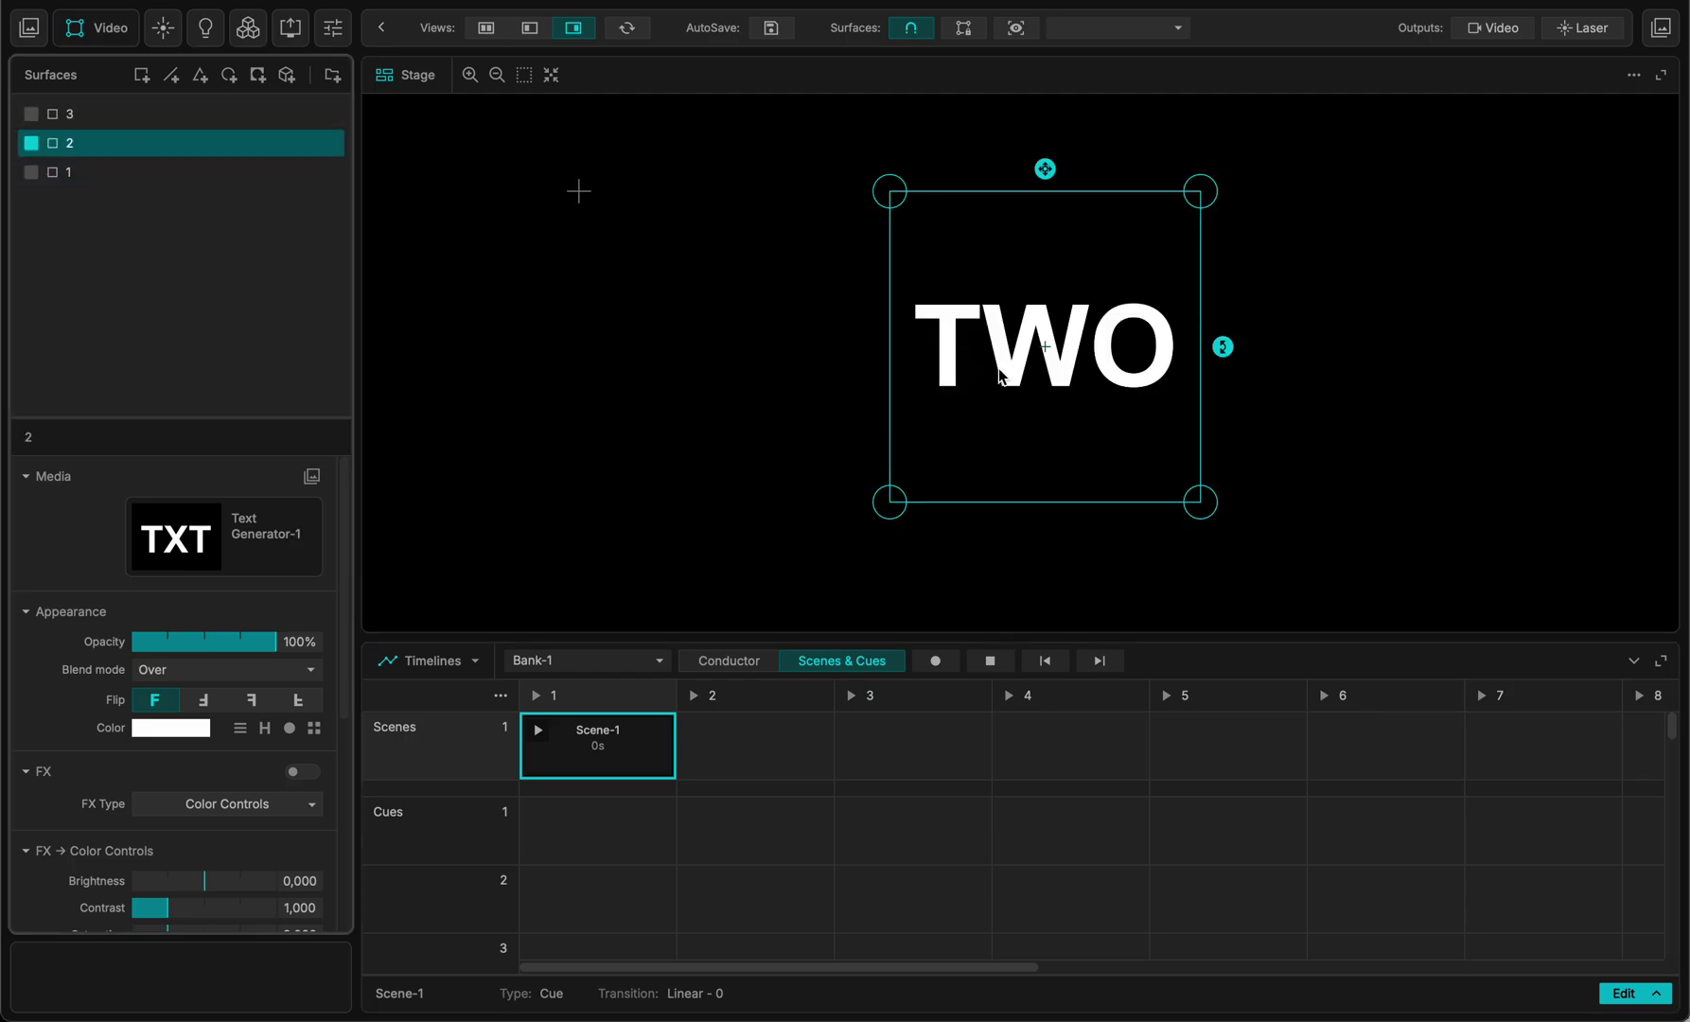
{"action": "left_click", "coordinate": [757, 746]}
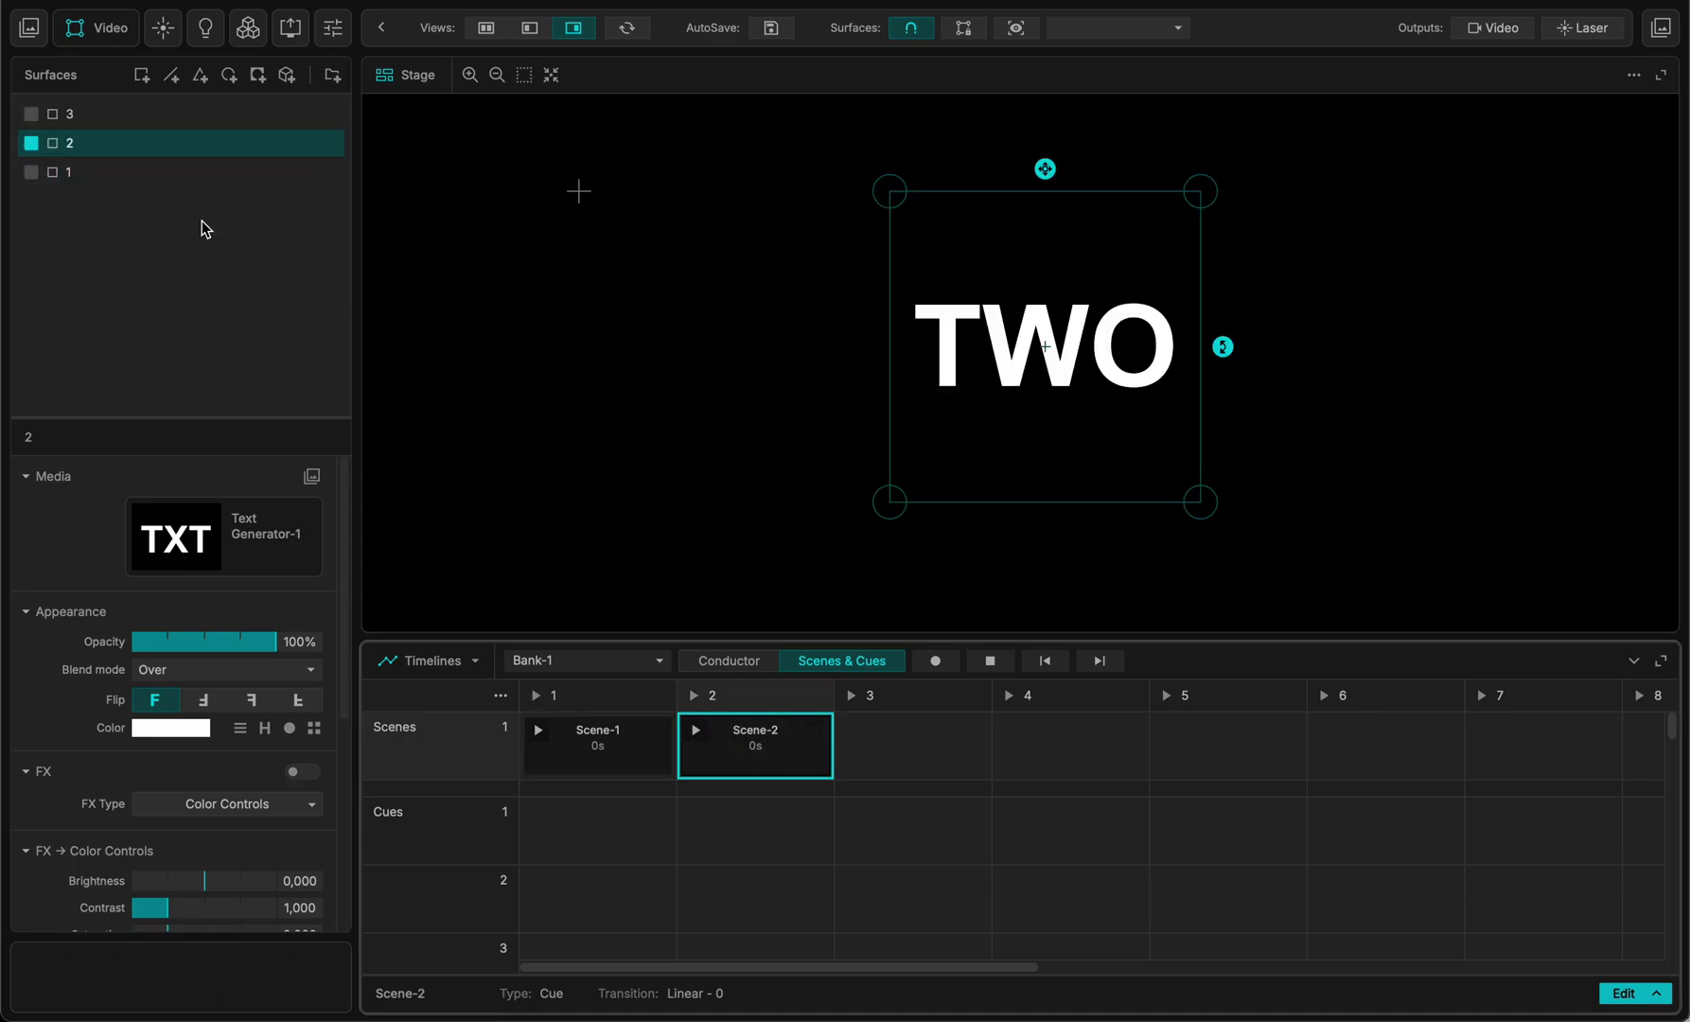
{"action": "left_click", "coordinate": [32, 142]}
{"action": "left_click", "coordinate": [31, 113]}
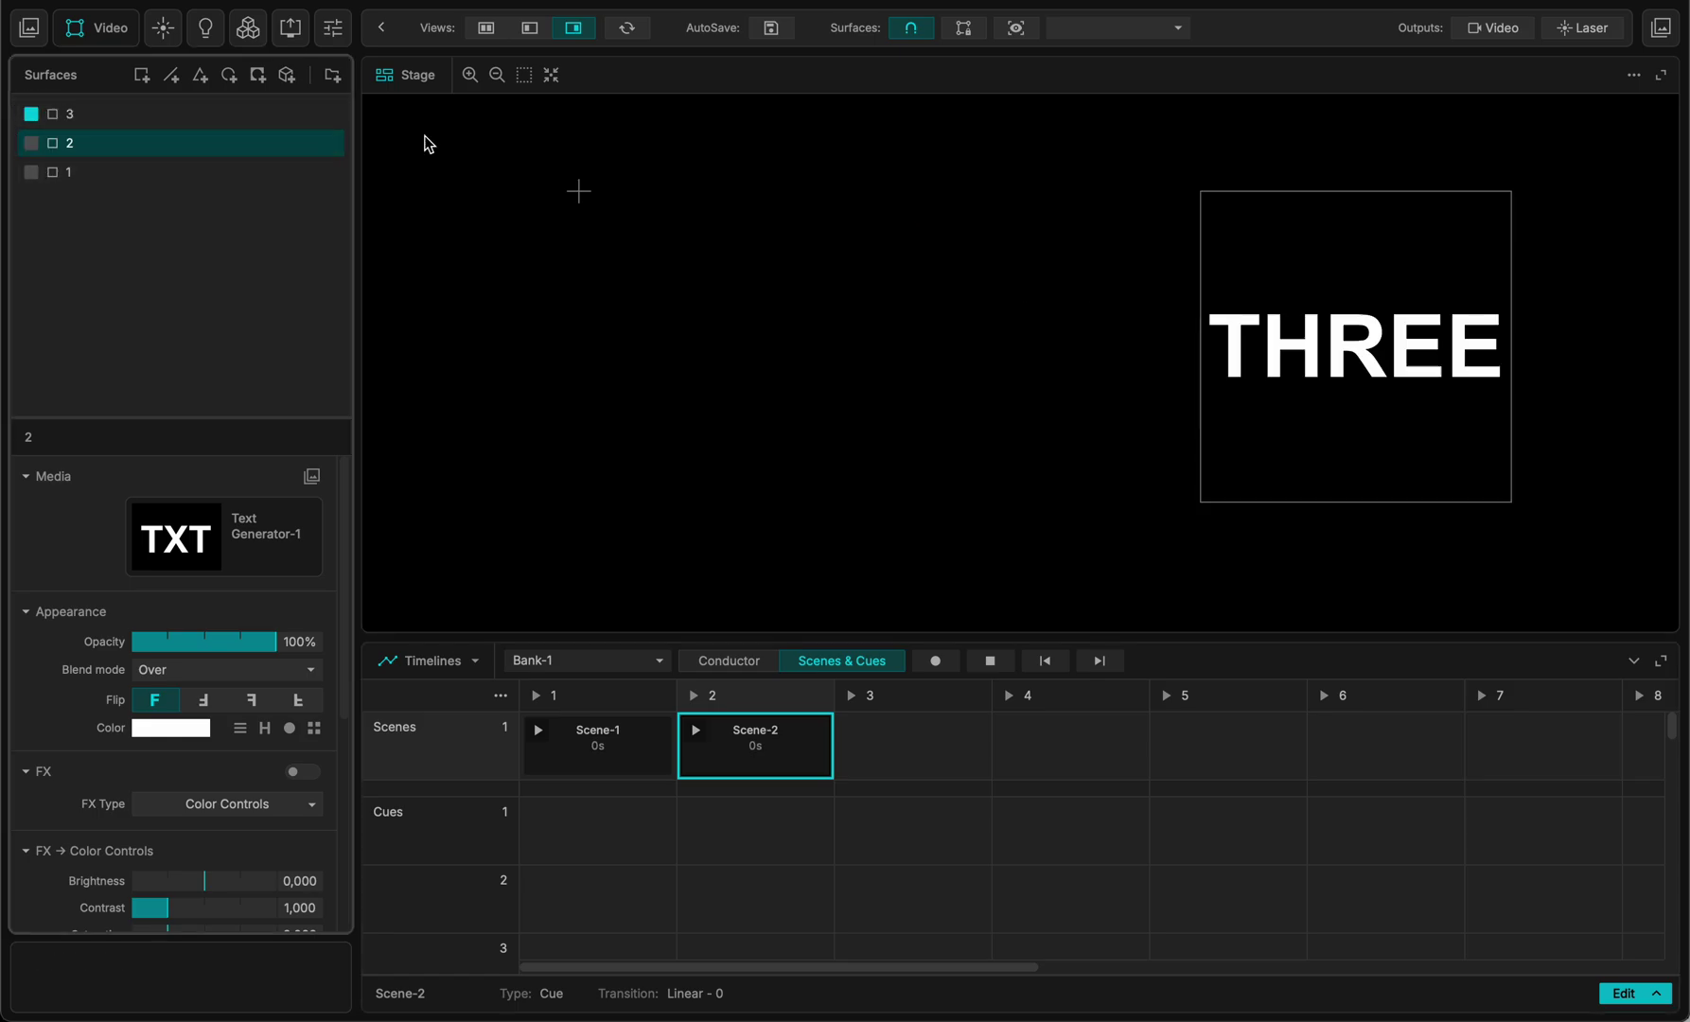
{"action": "left_click", "coordinate": [912, 746]}
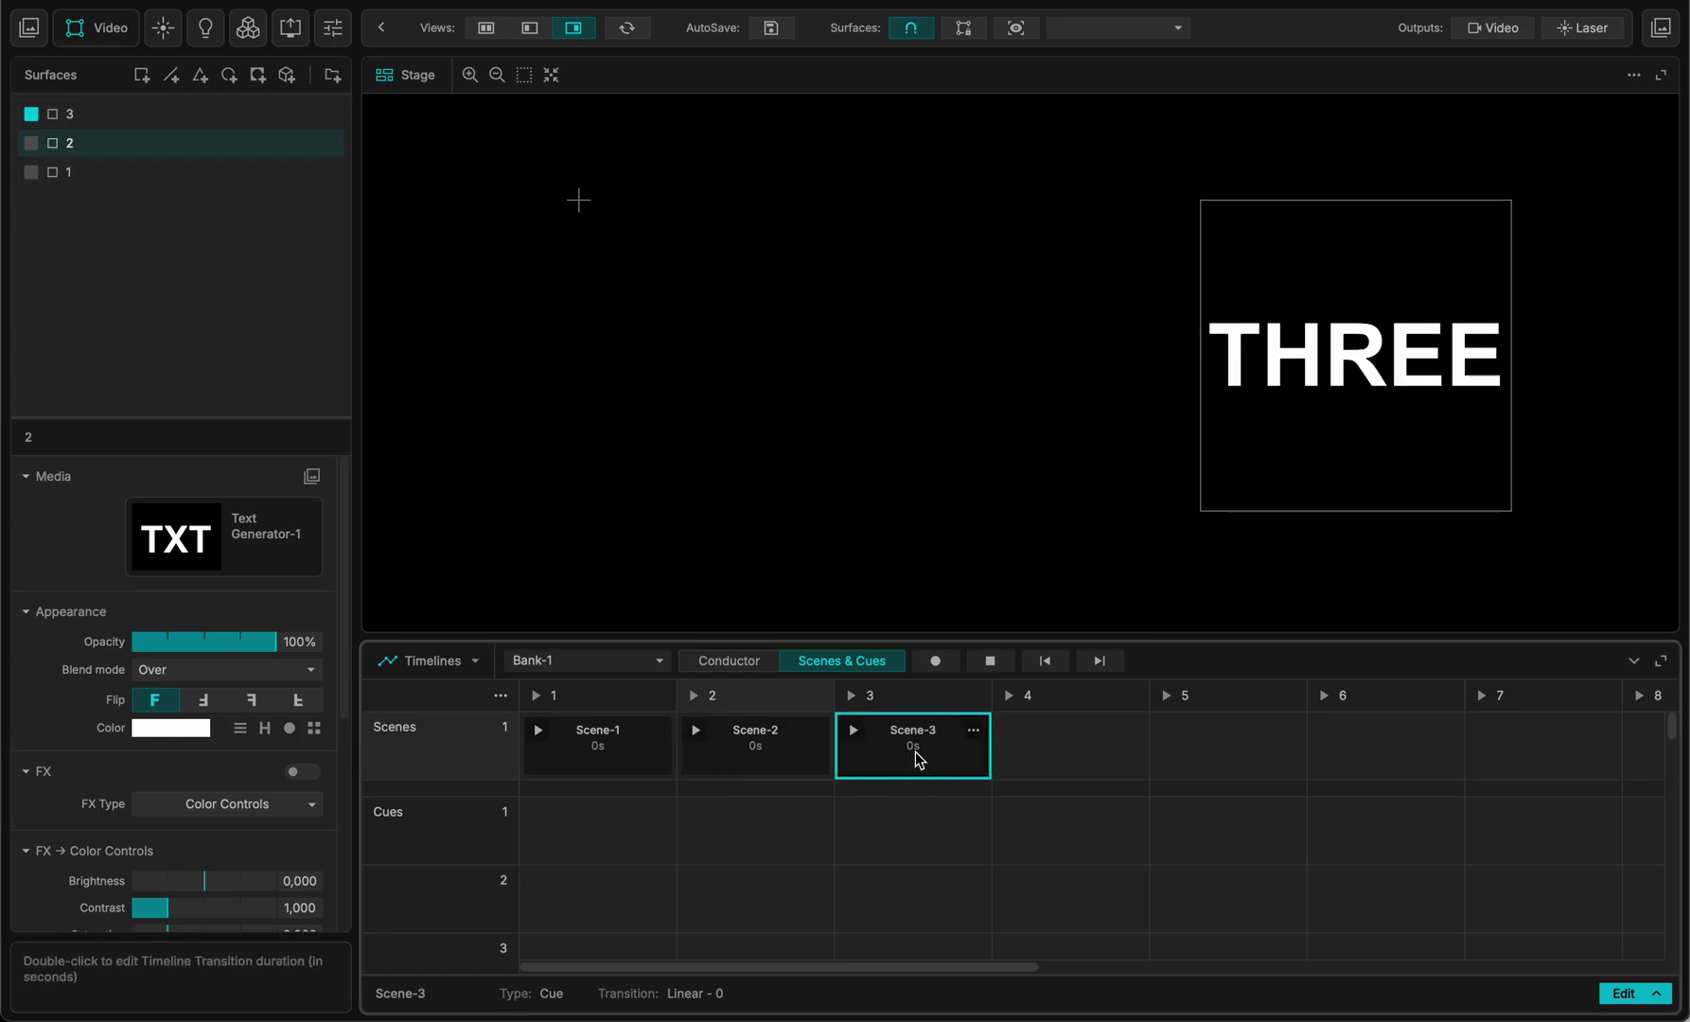
- With only ONE visible, add Cue-1 and record all three surfaces' visibility into it
{"action": "left_click", "coordinate": [146, 180]}
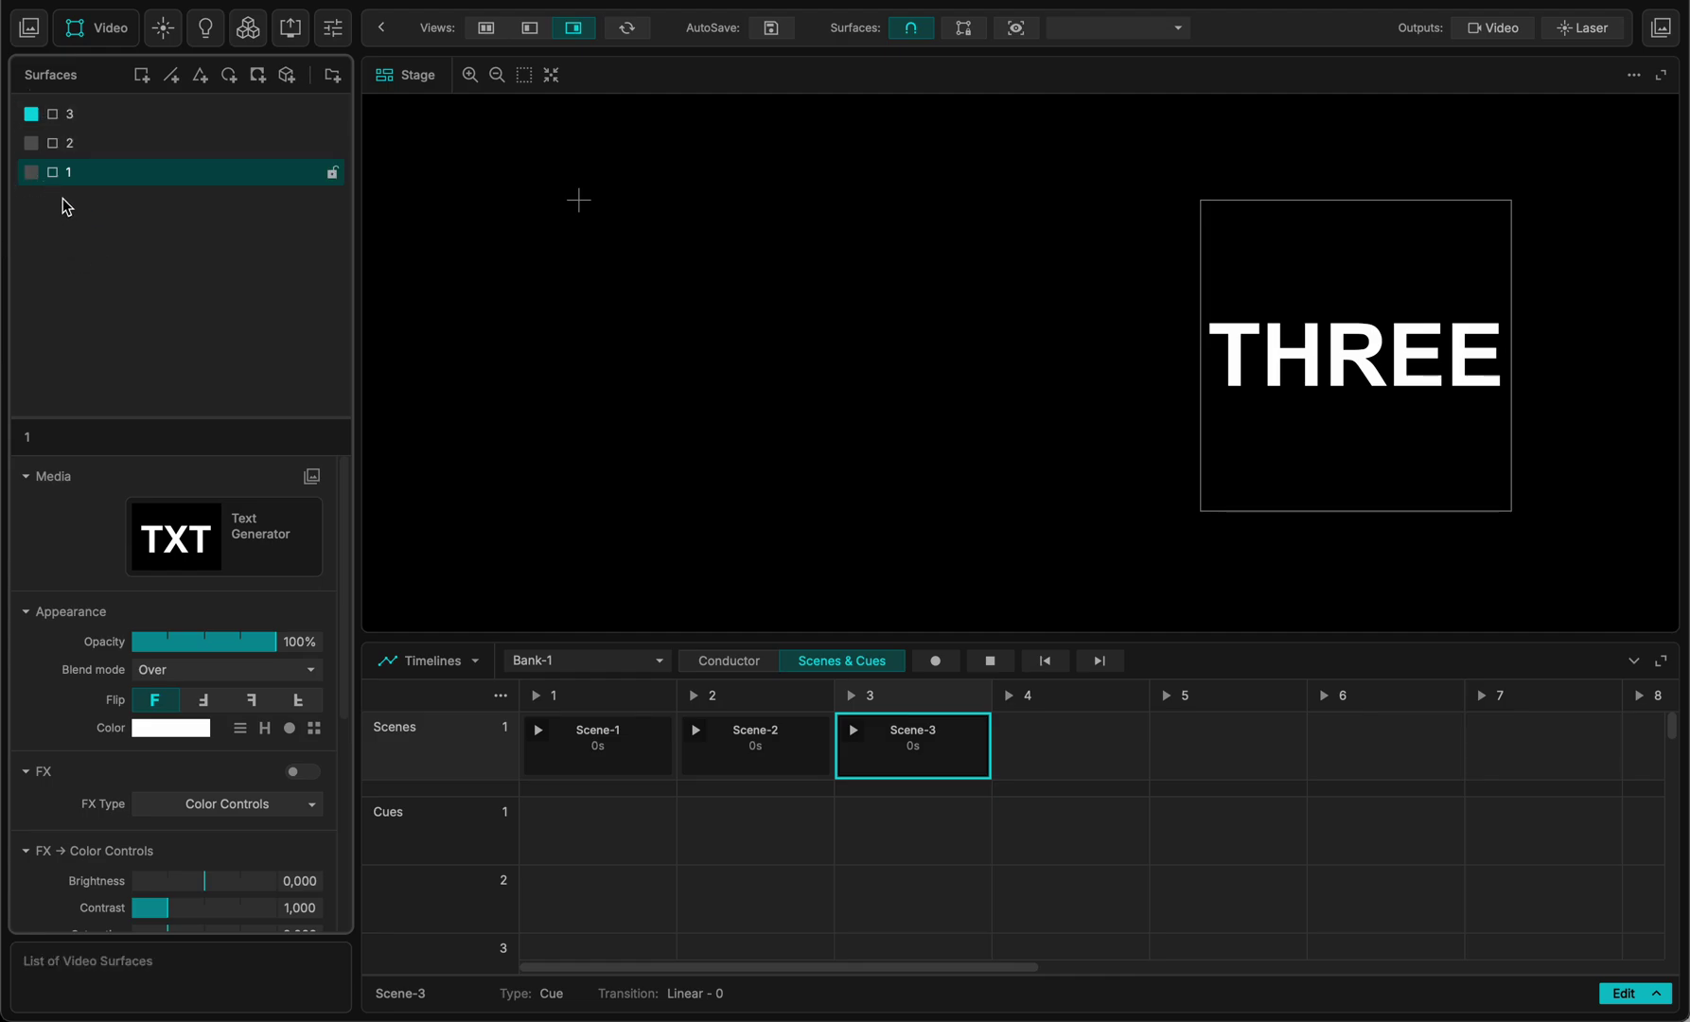
{"action": "left_click", "coordinate": [32, 171]}
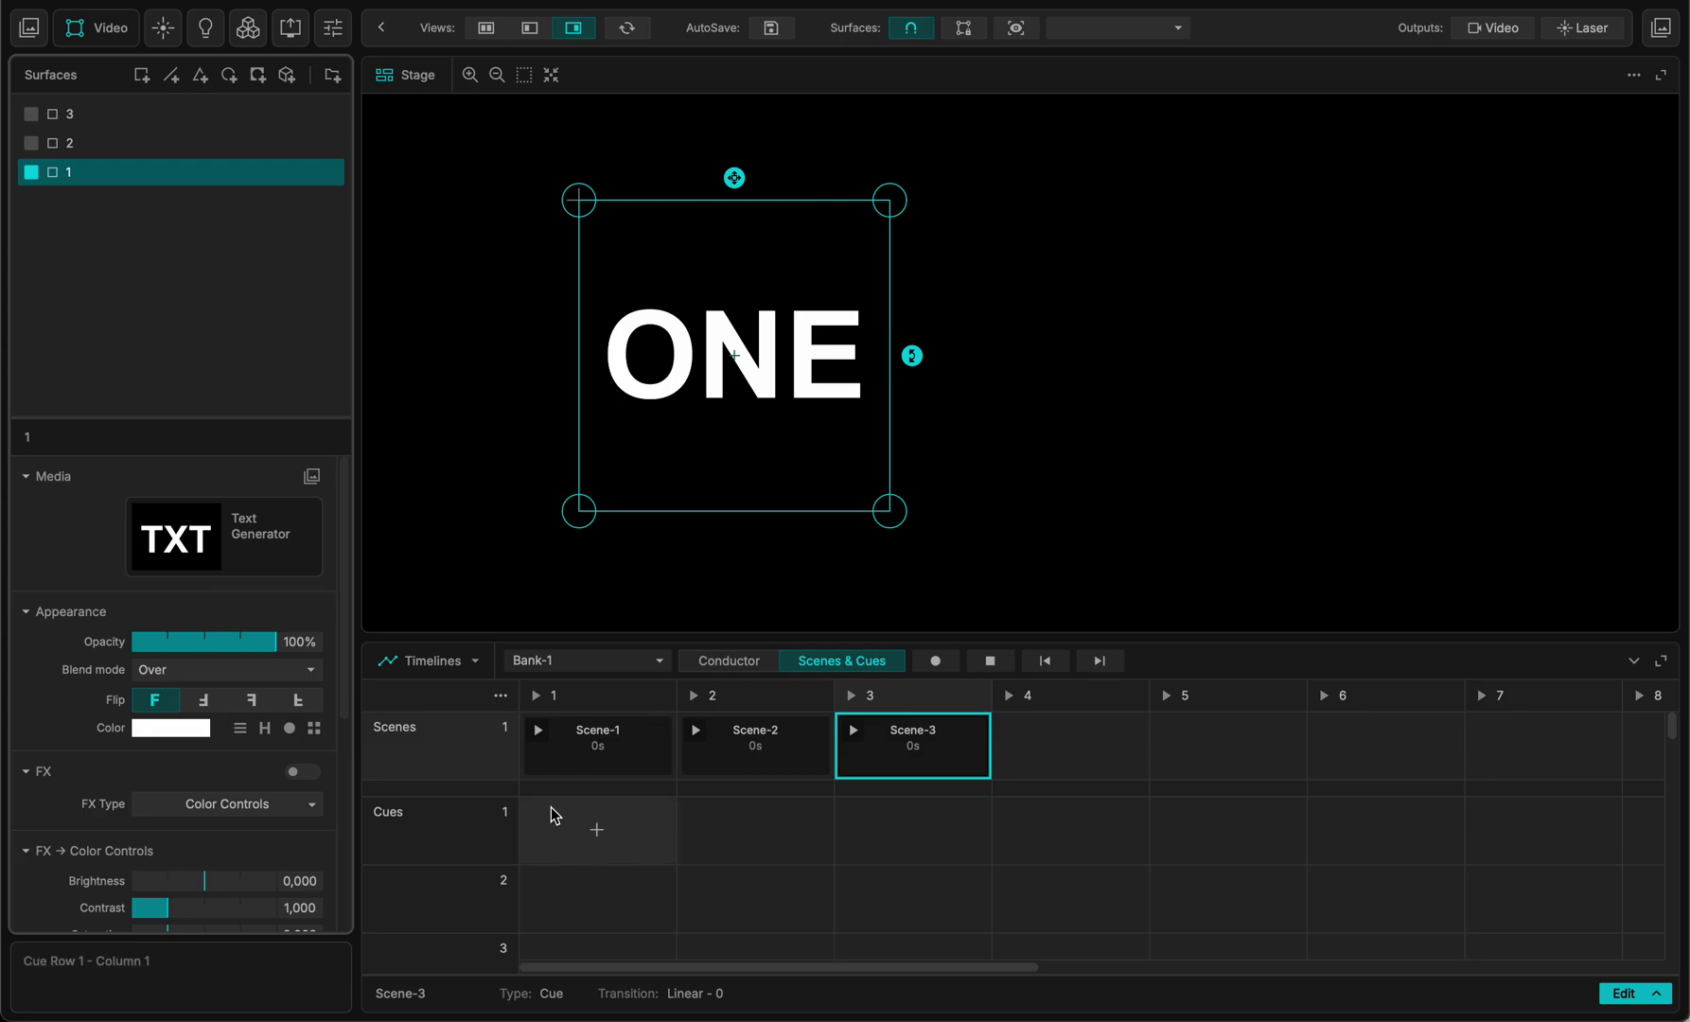
{"action": "left_click", "coordinate": [602, 832]}
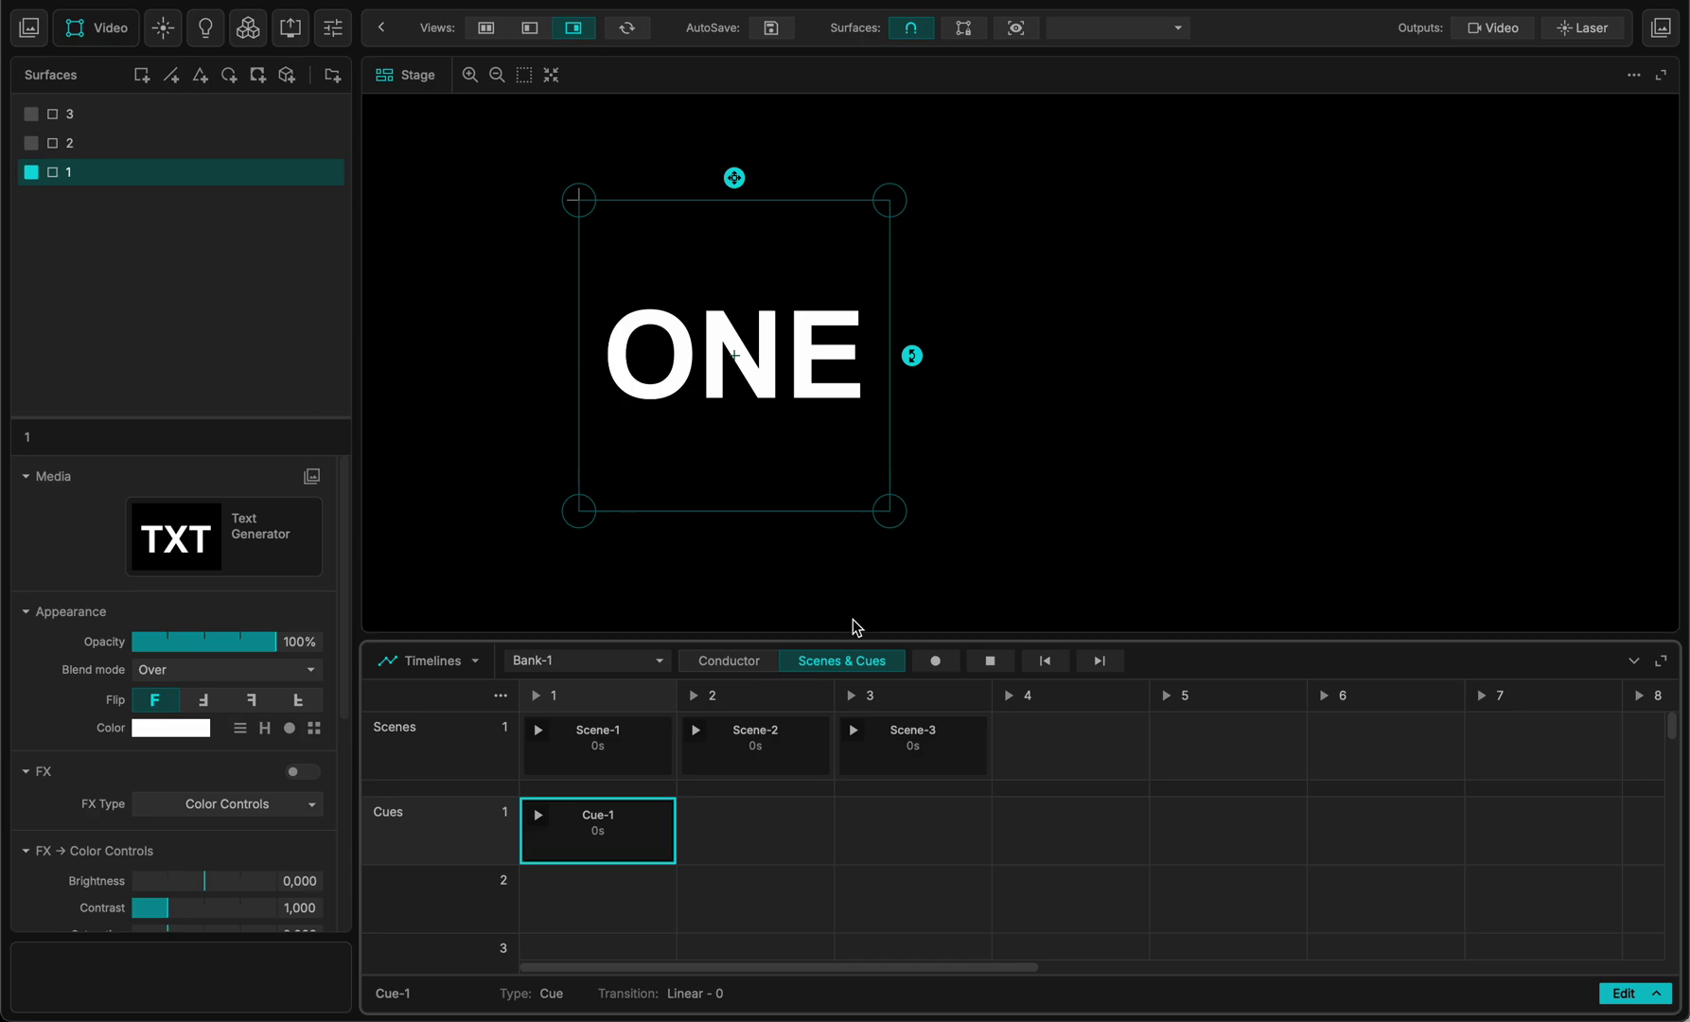
{"action": "left_click", "coordinate": [935, 662]}
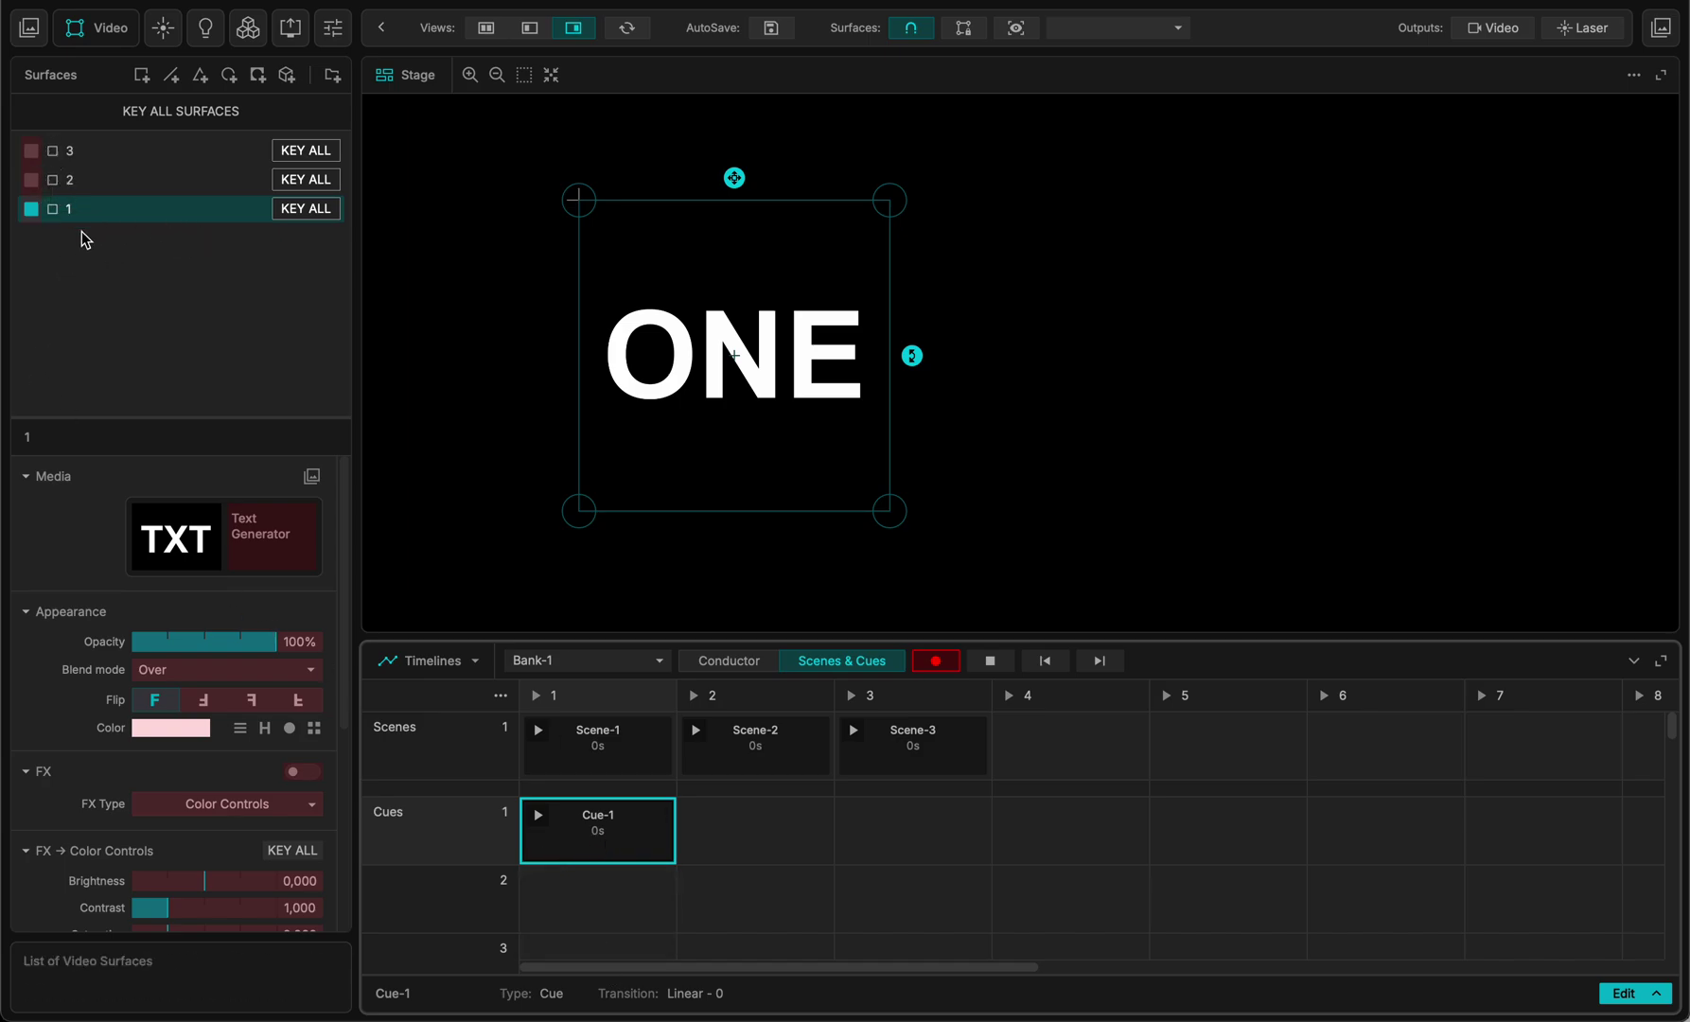
{"action": "left_click", "coordinate": [29, 212]}
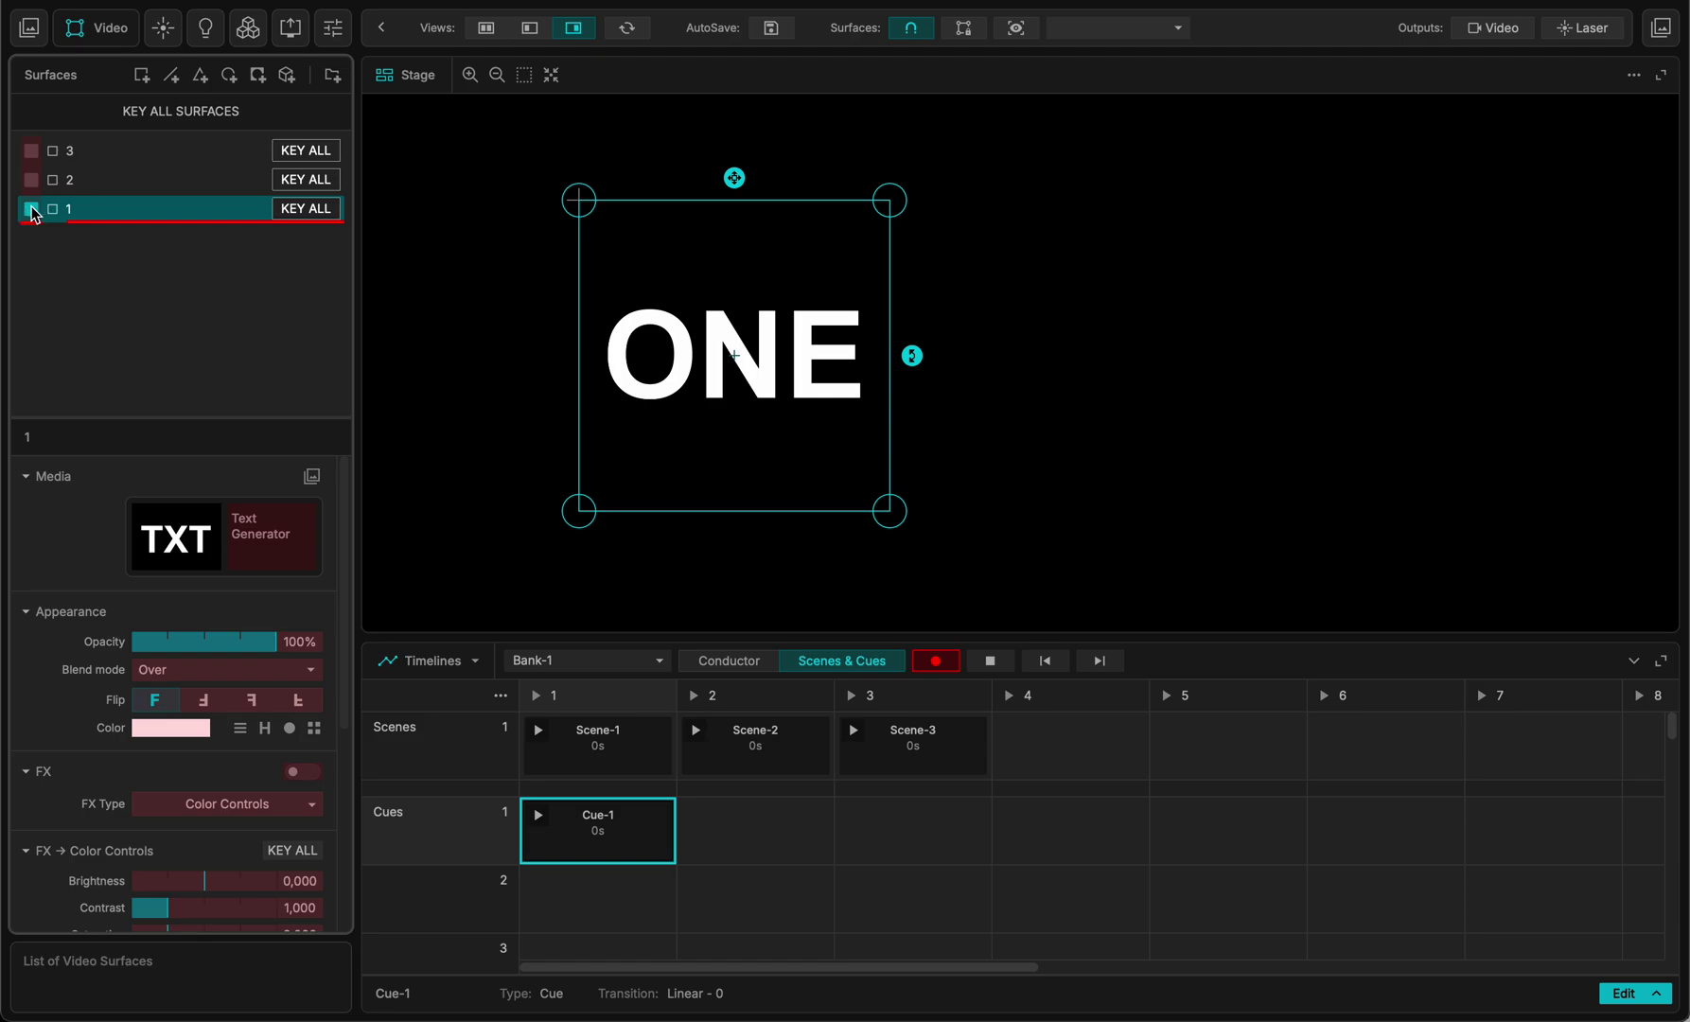
{"action": "left_click", "coordinate": [33, 184]}
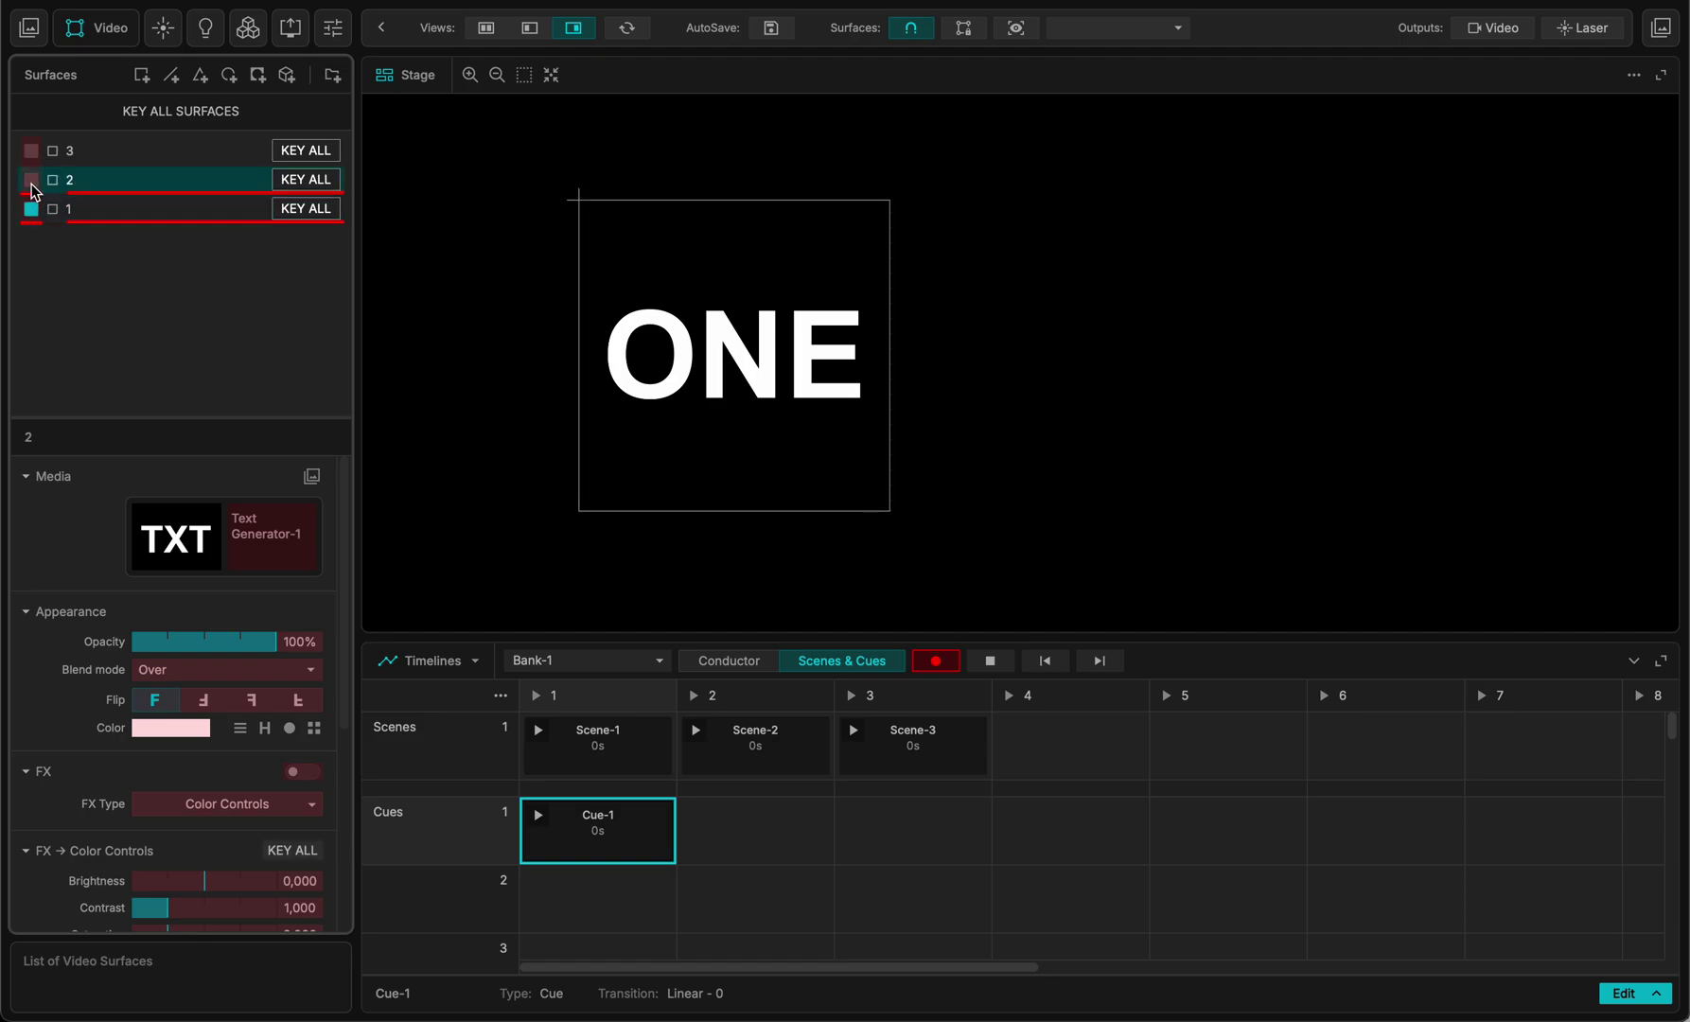
{"action": "left_click", "coordinate": [32, 152]}
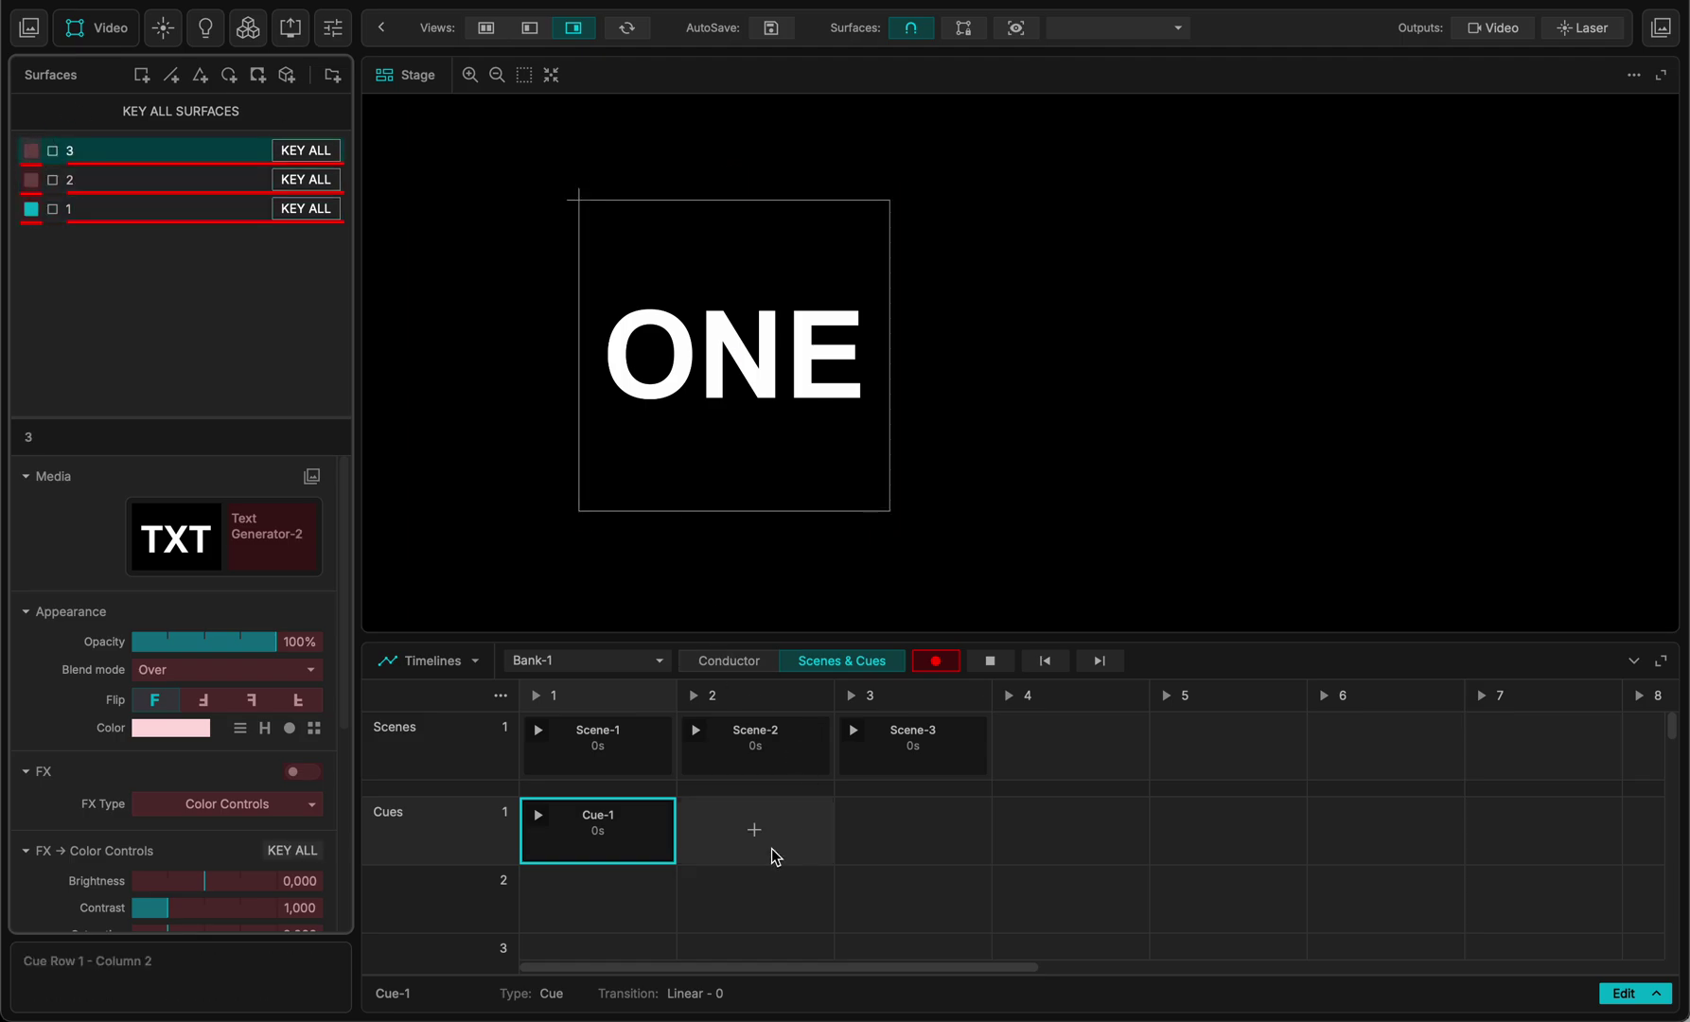
- Finish Cue-1, then record Cue-2 in column 2 with only TWO visible
{"action": "left_click", "coordinate": [935, 659]}
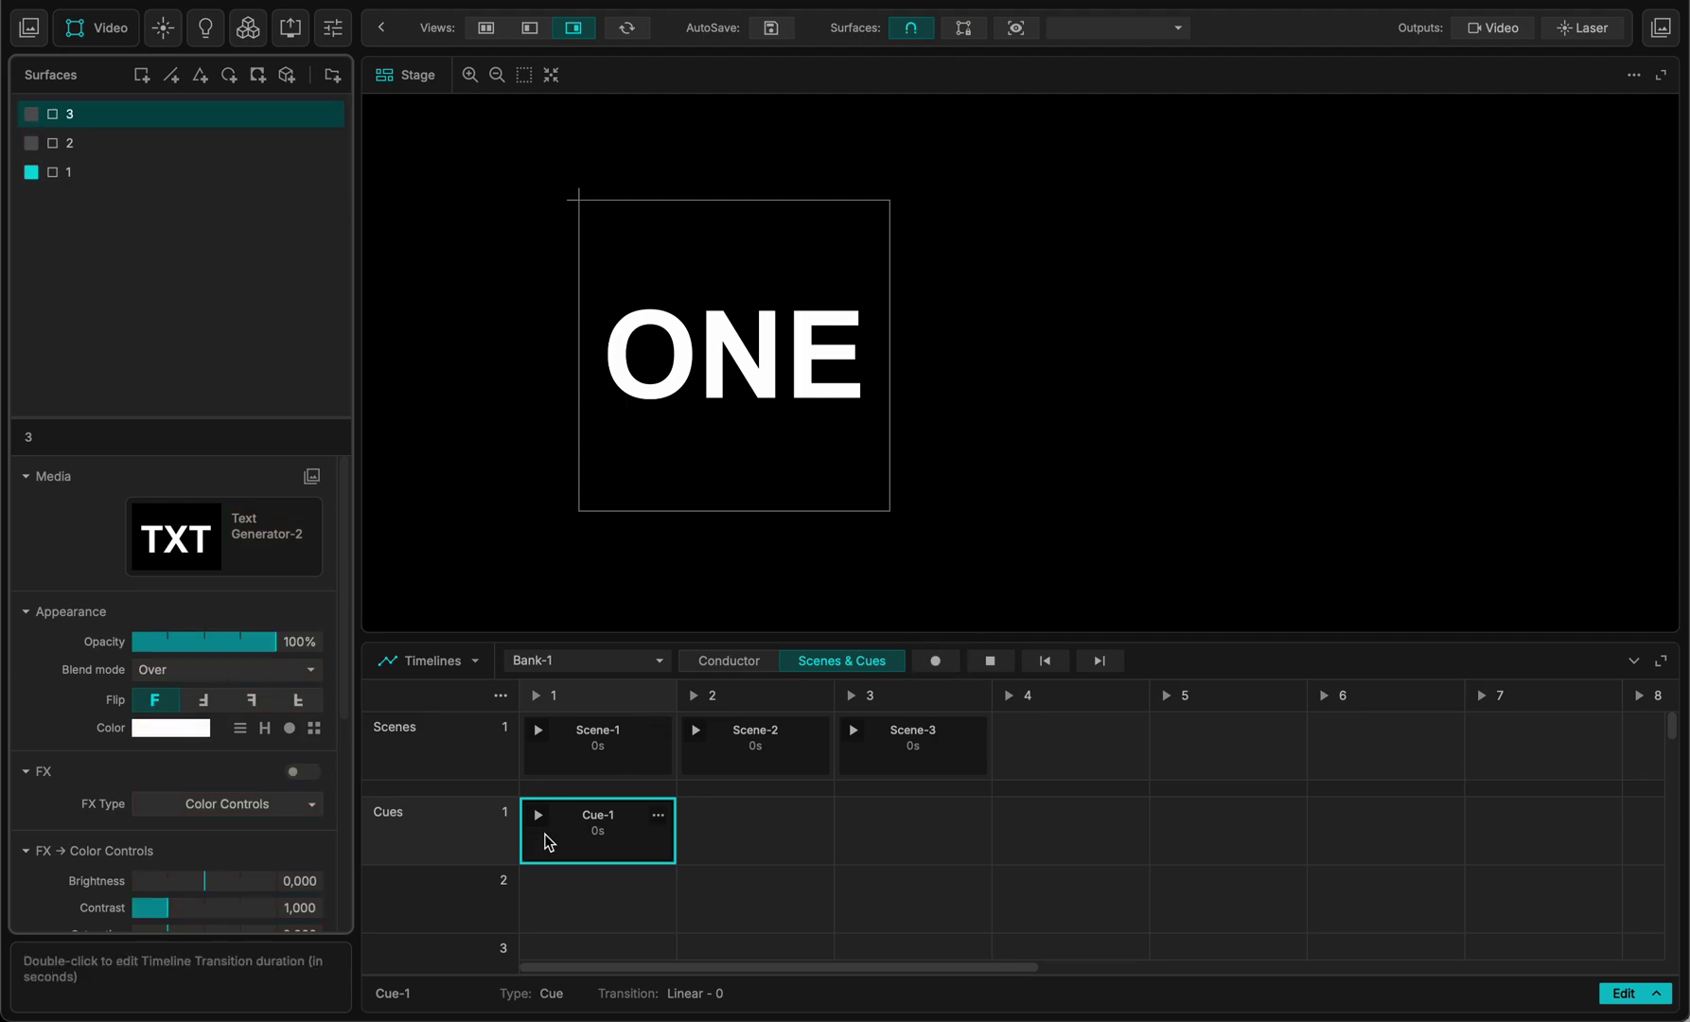
{"action": "left_click", "coordinate": [754, 831]}
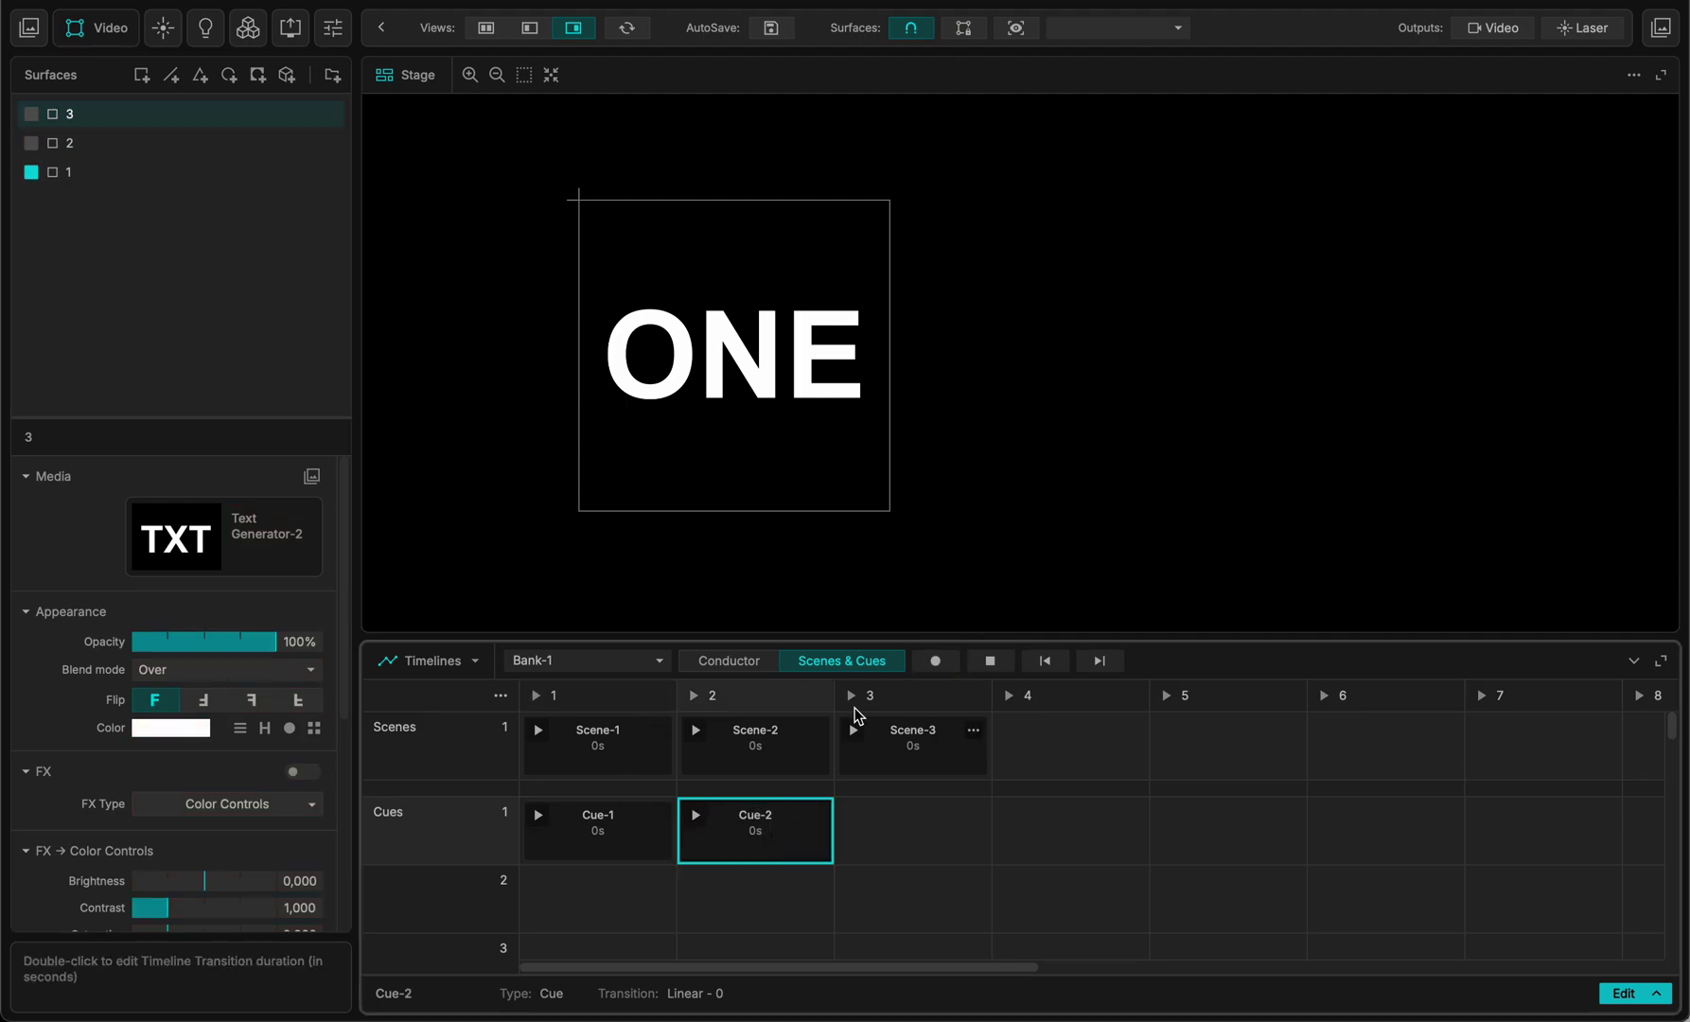
{"action": "left_click", "coordinate": [31, 172]}
{"action": "left_click", "coordinate": [31, 143]}
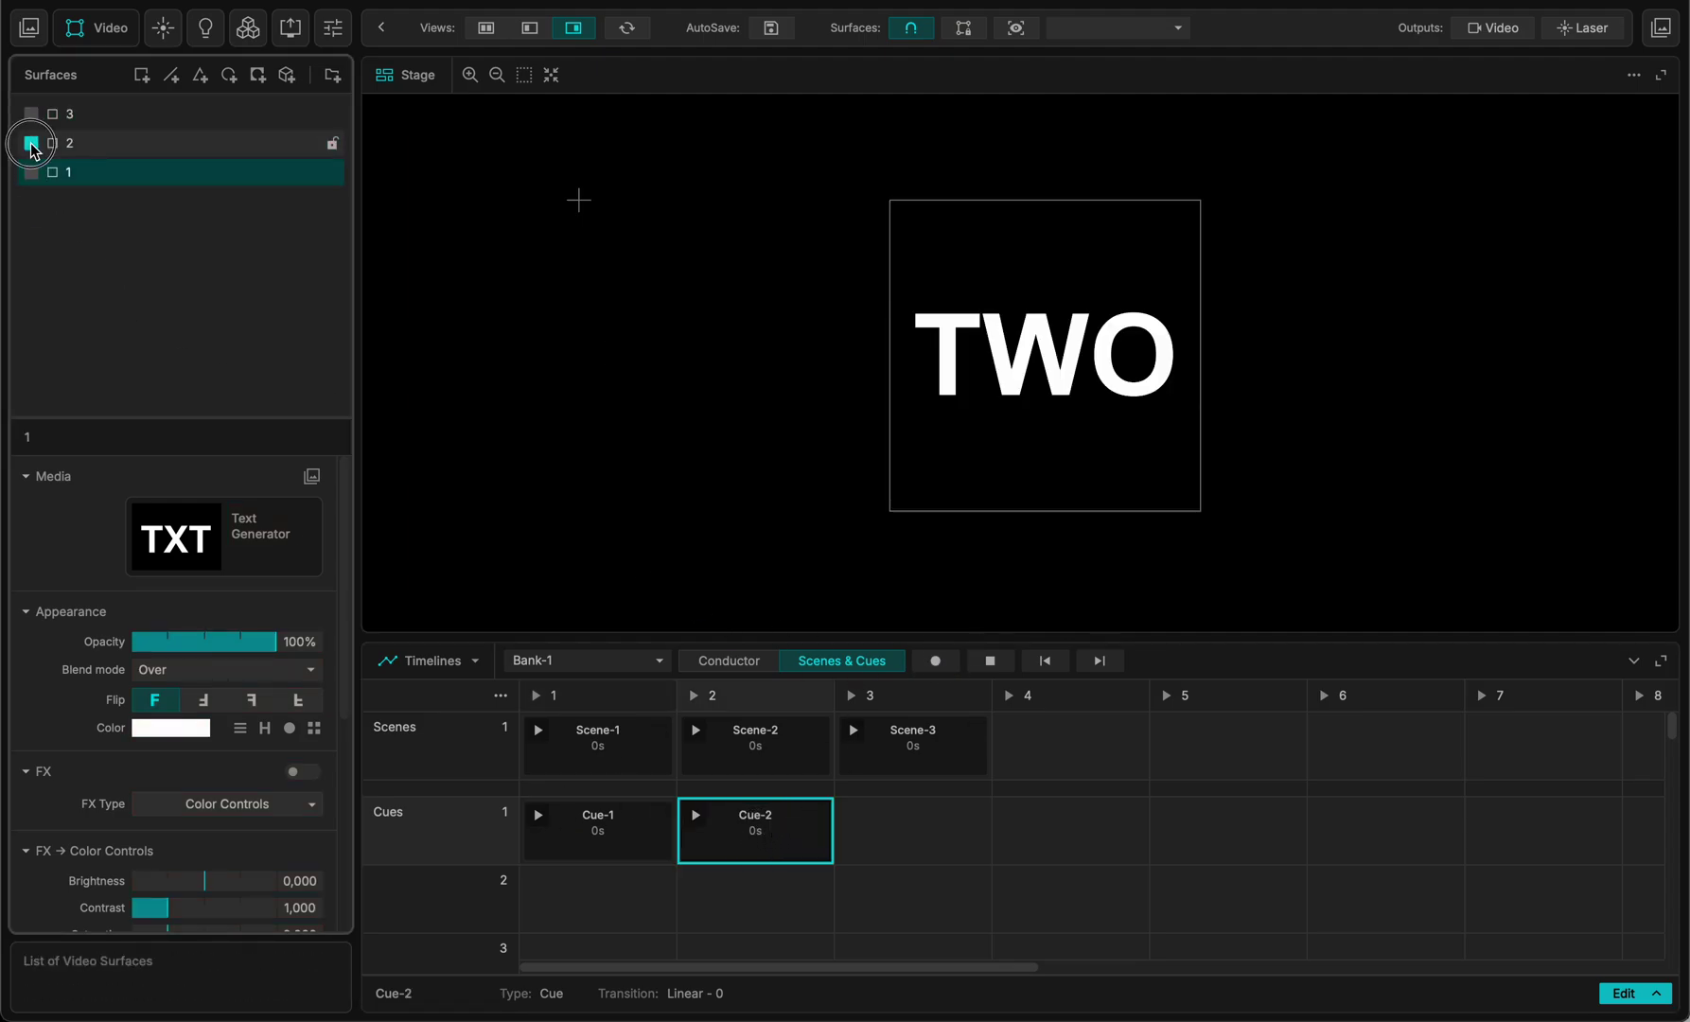
{"action": "left_click", "coordinate": [936, 660]}
{"action": "left_click", "coordinate": [29, 218]}
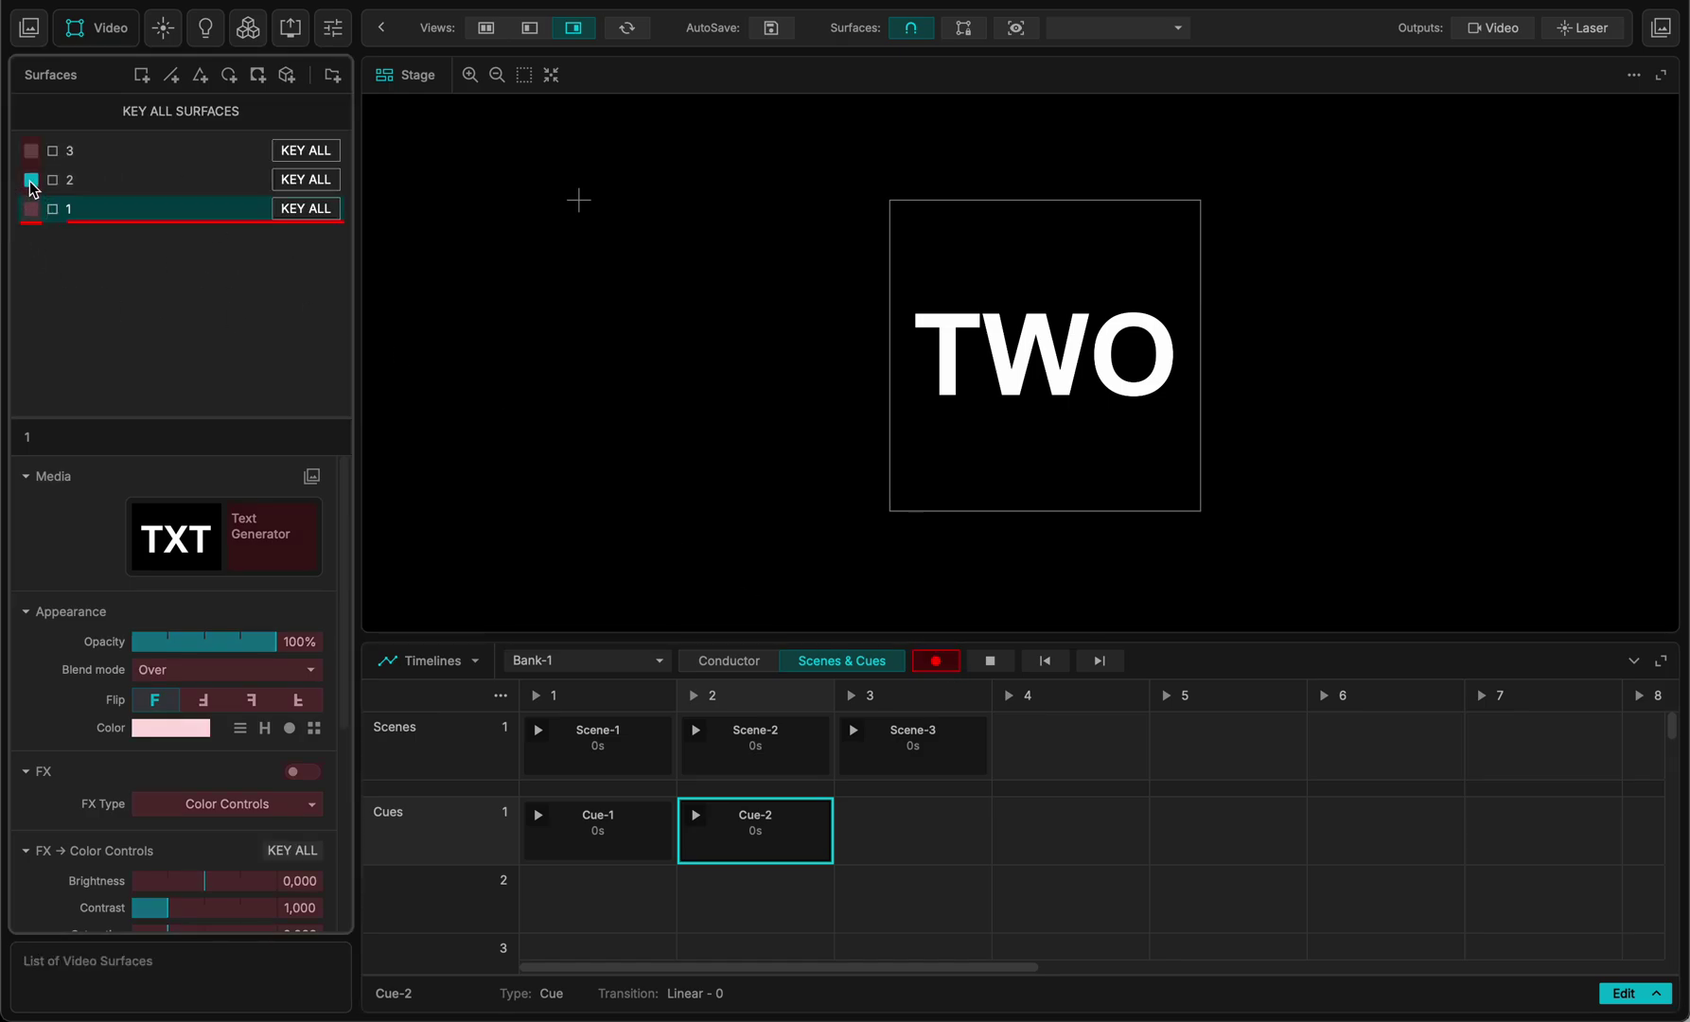
{"action": "left_click", "coordinate": [31, 187]}
{"action": "left_click", "coordinate": [34, 157]}
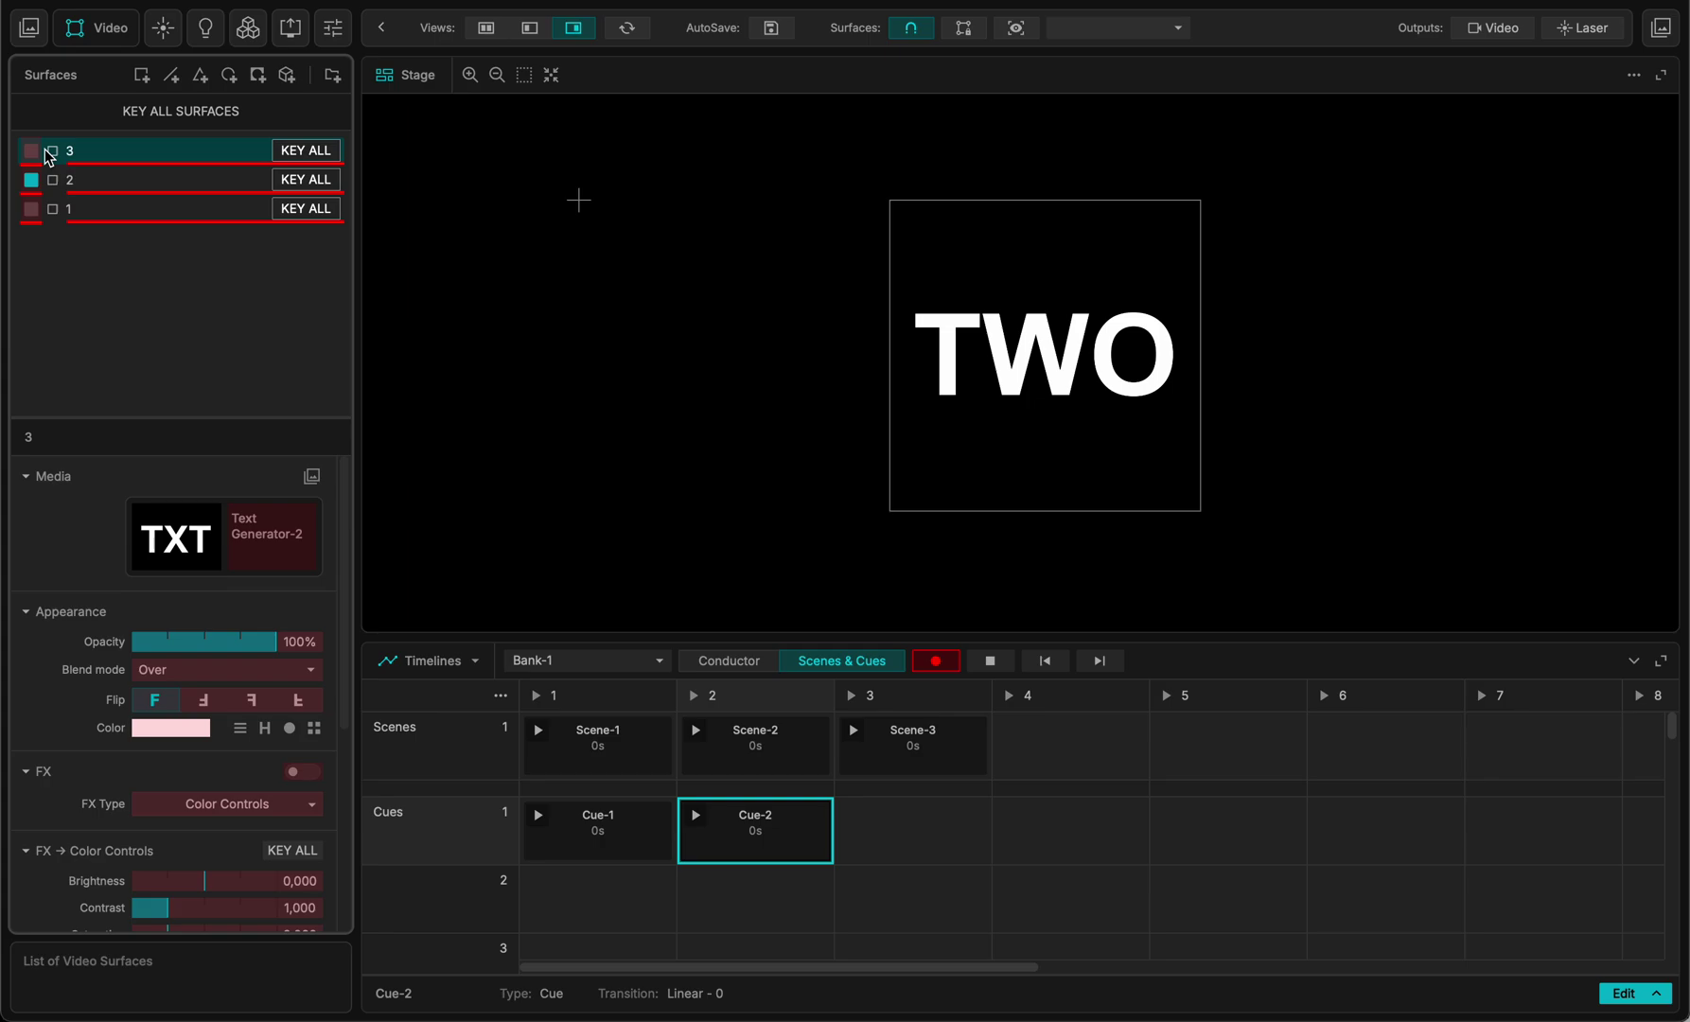
{"action": "left_click", "coordinate": [936, 661]}
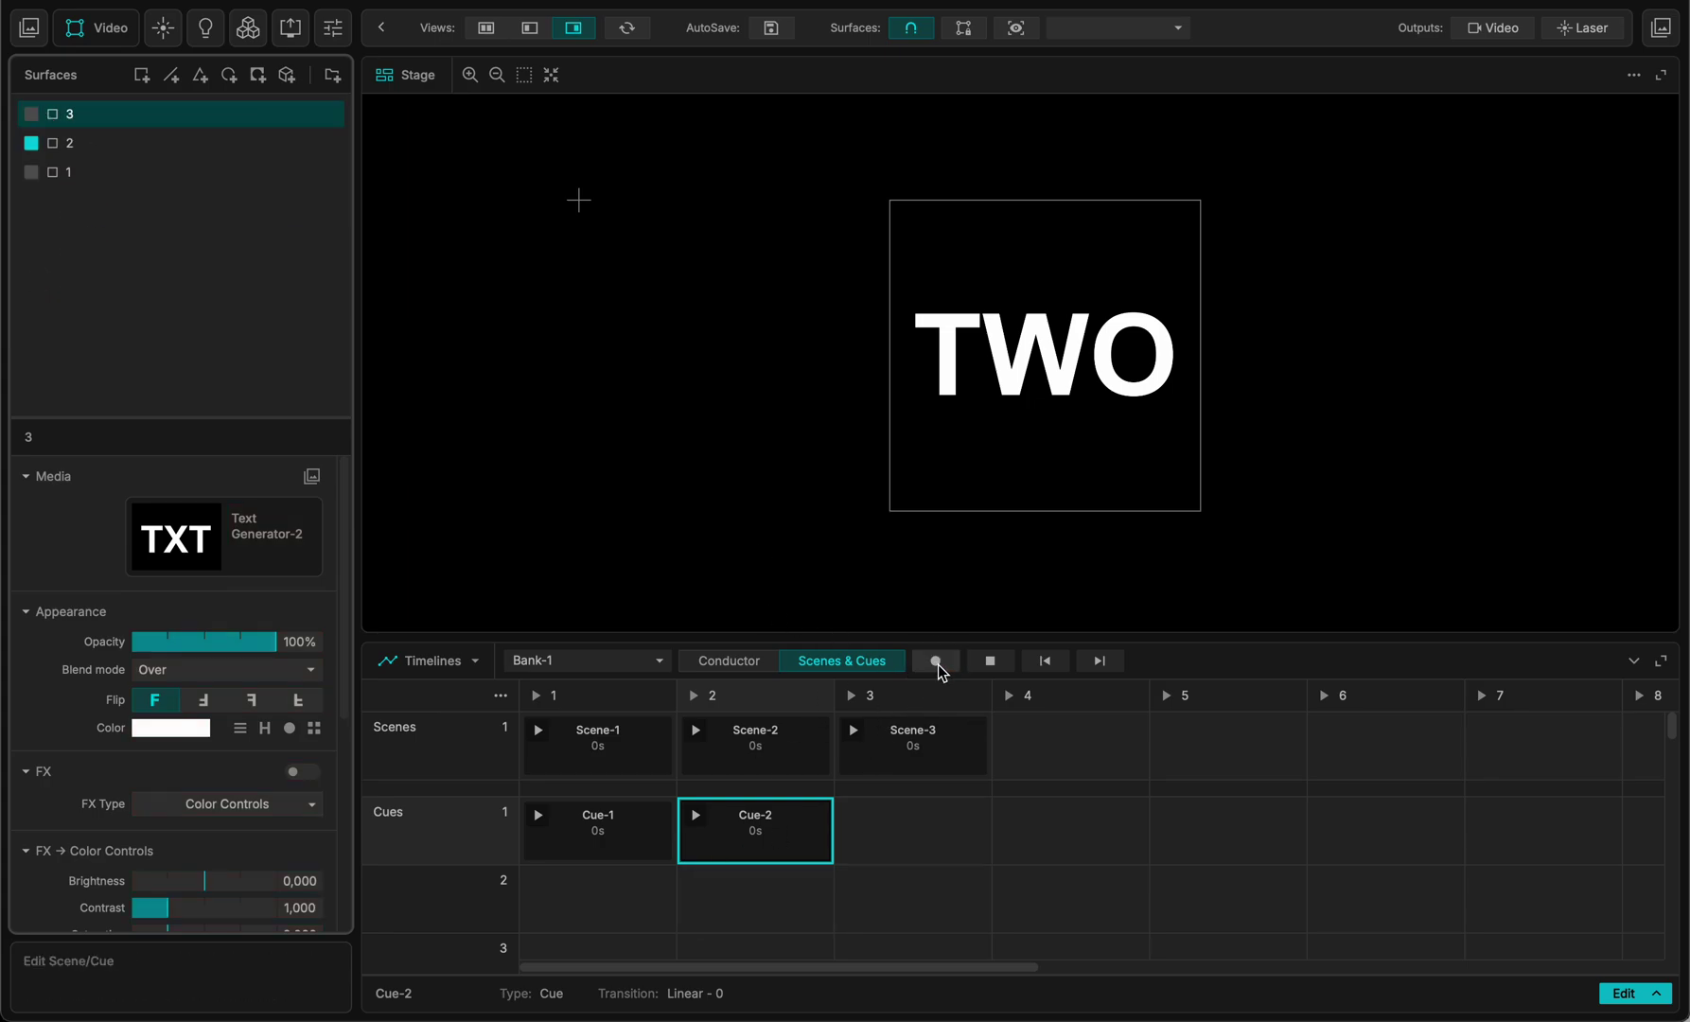
- Record Cue-3 in column 3 with only THREE visible, keying each surface
{"action": "left_click", "coordinate": [911, 831]}
{"action": "left_click", "coordinate": [31, 143]}
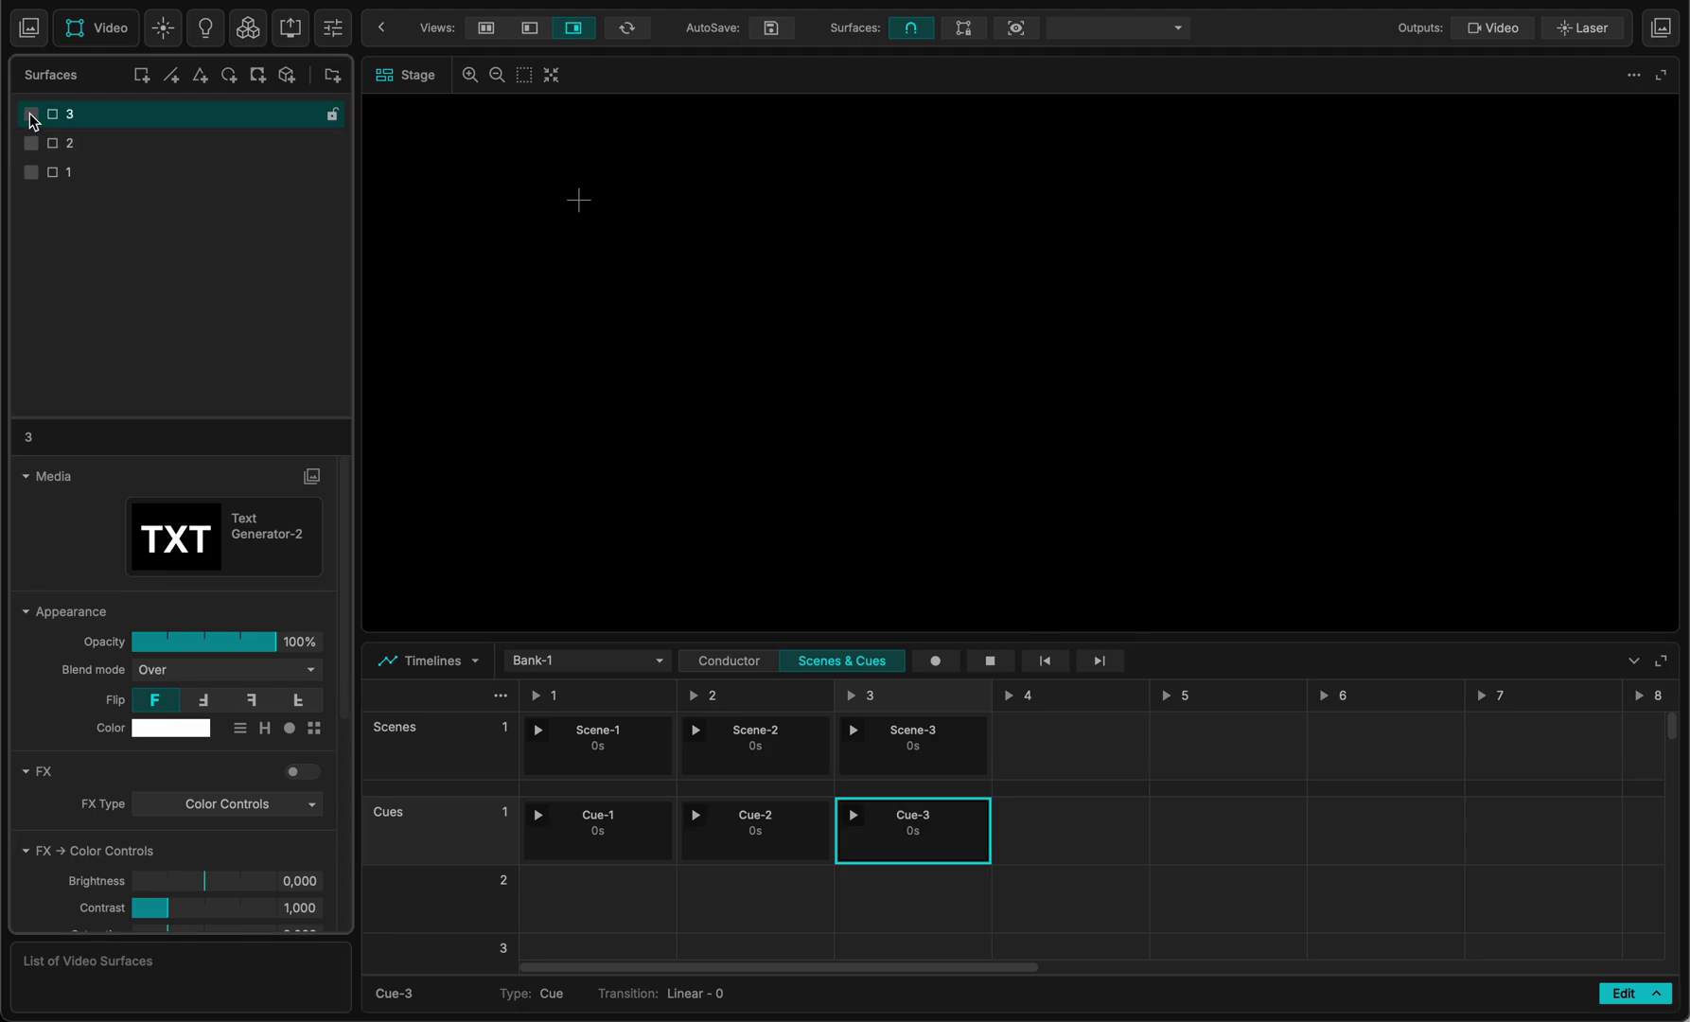
{"action": "left_click", "coordinate": [32, 115]}
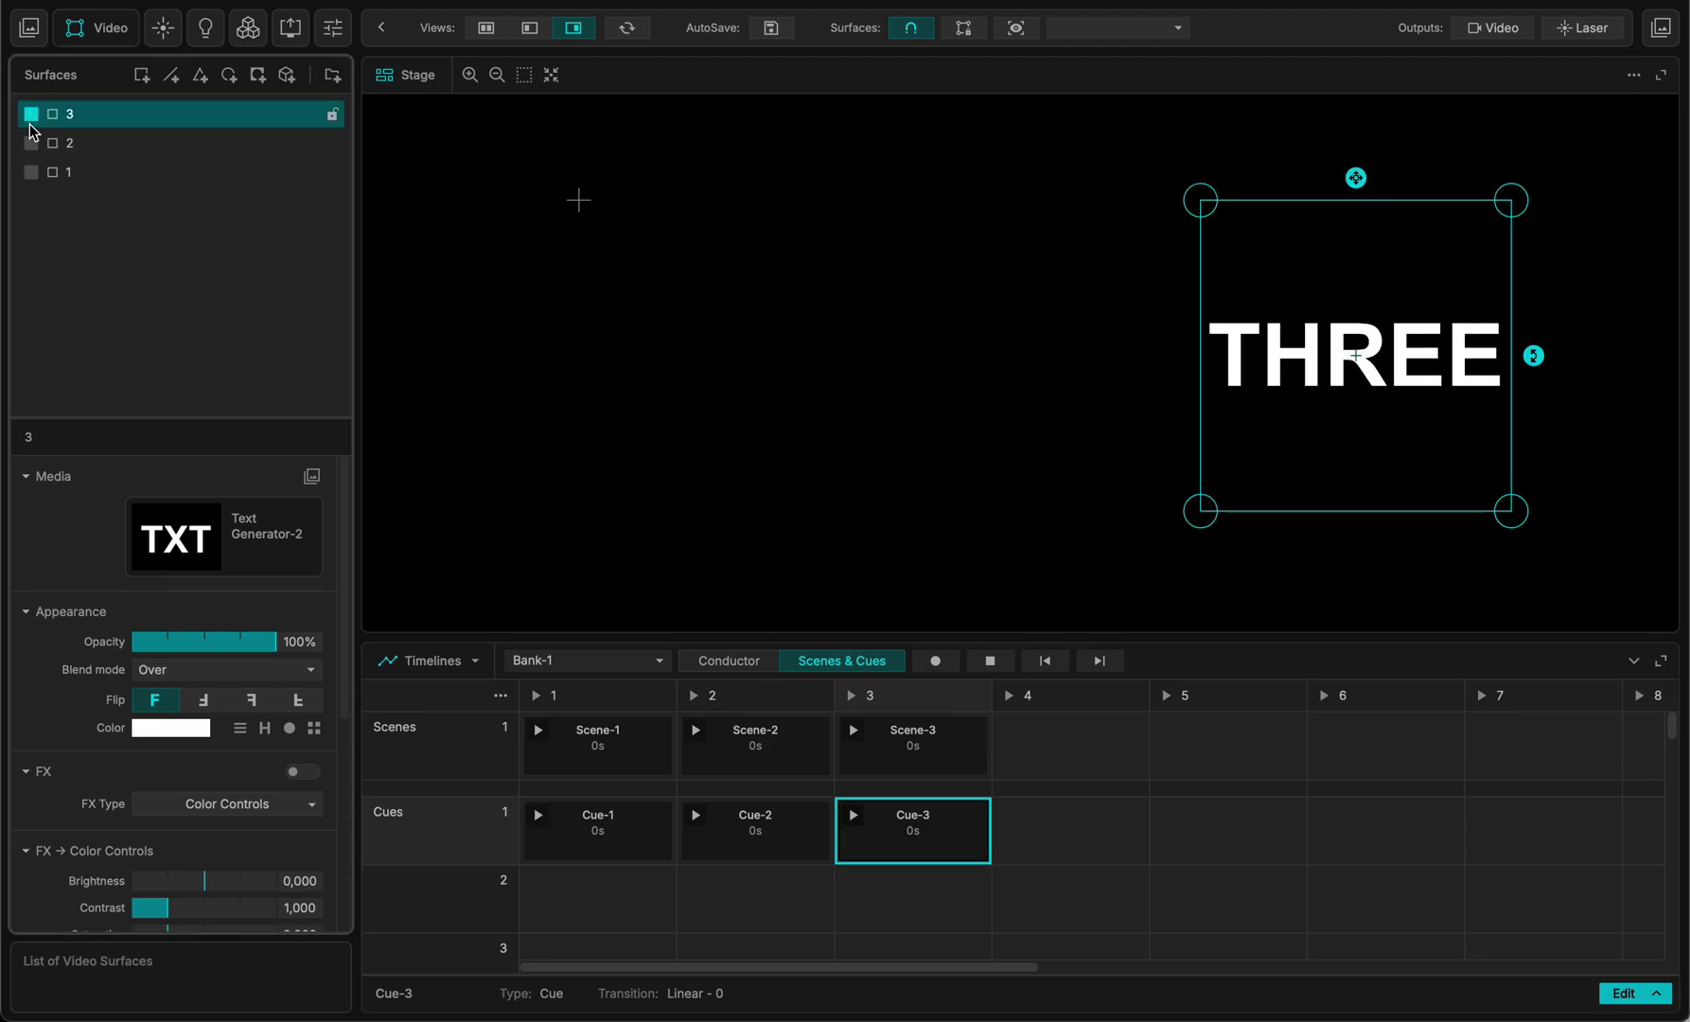
{"action": "left_click", "coordinate": [936, 662]}
{"action": "left_click", "coordinate": [41, 179]}
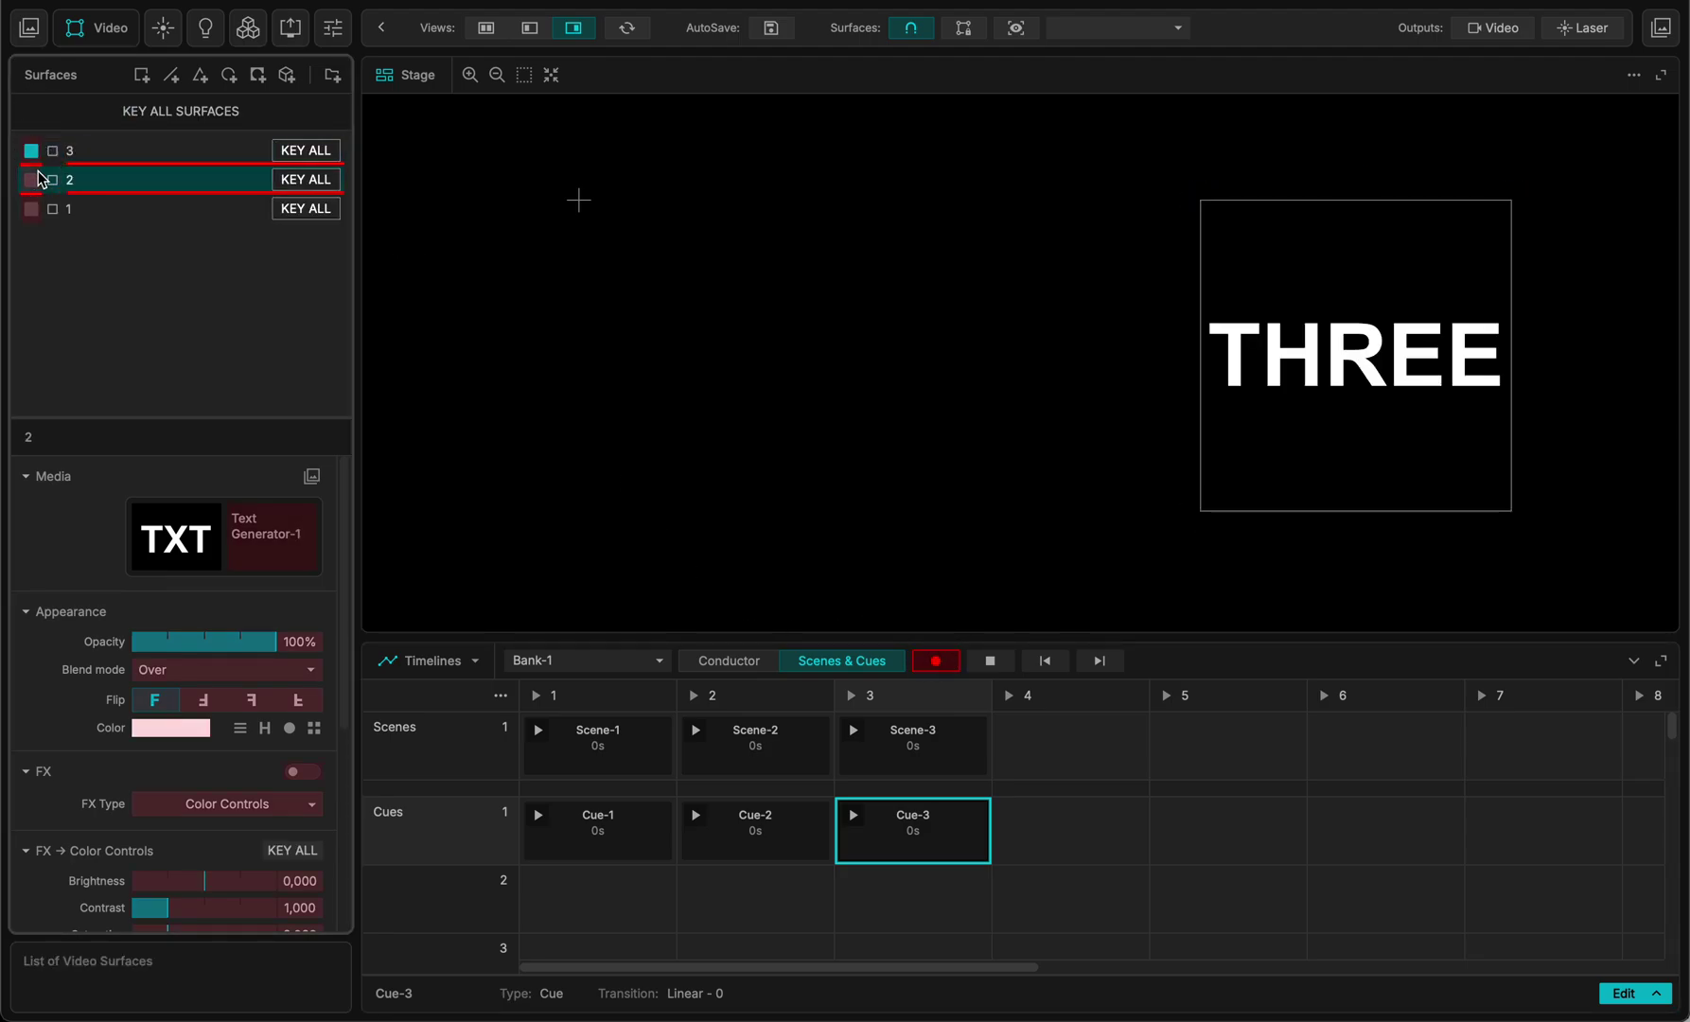
{"action": "left_click", "coordinate": [38, 209]}
{"action": "left_click", "coordinate": [936, 661]}
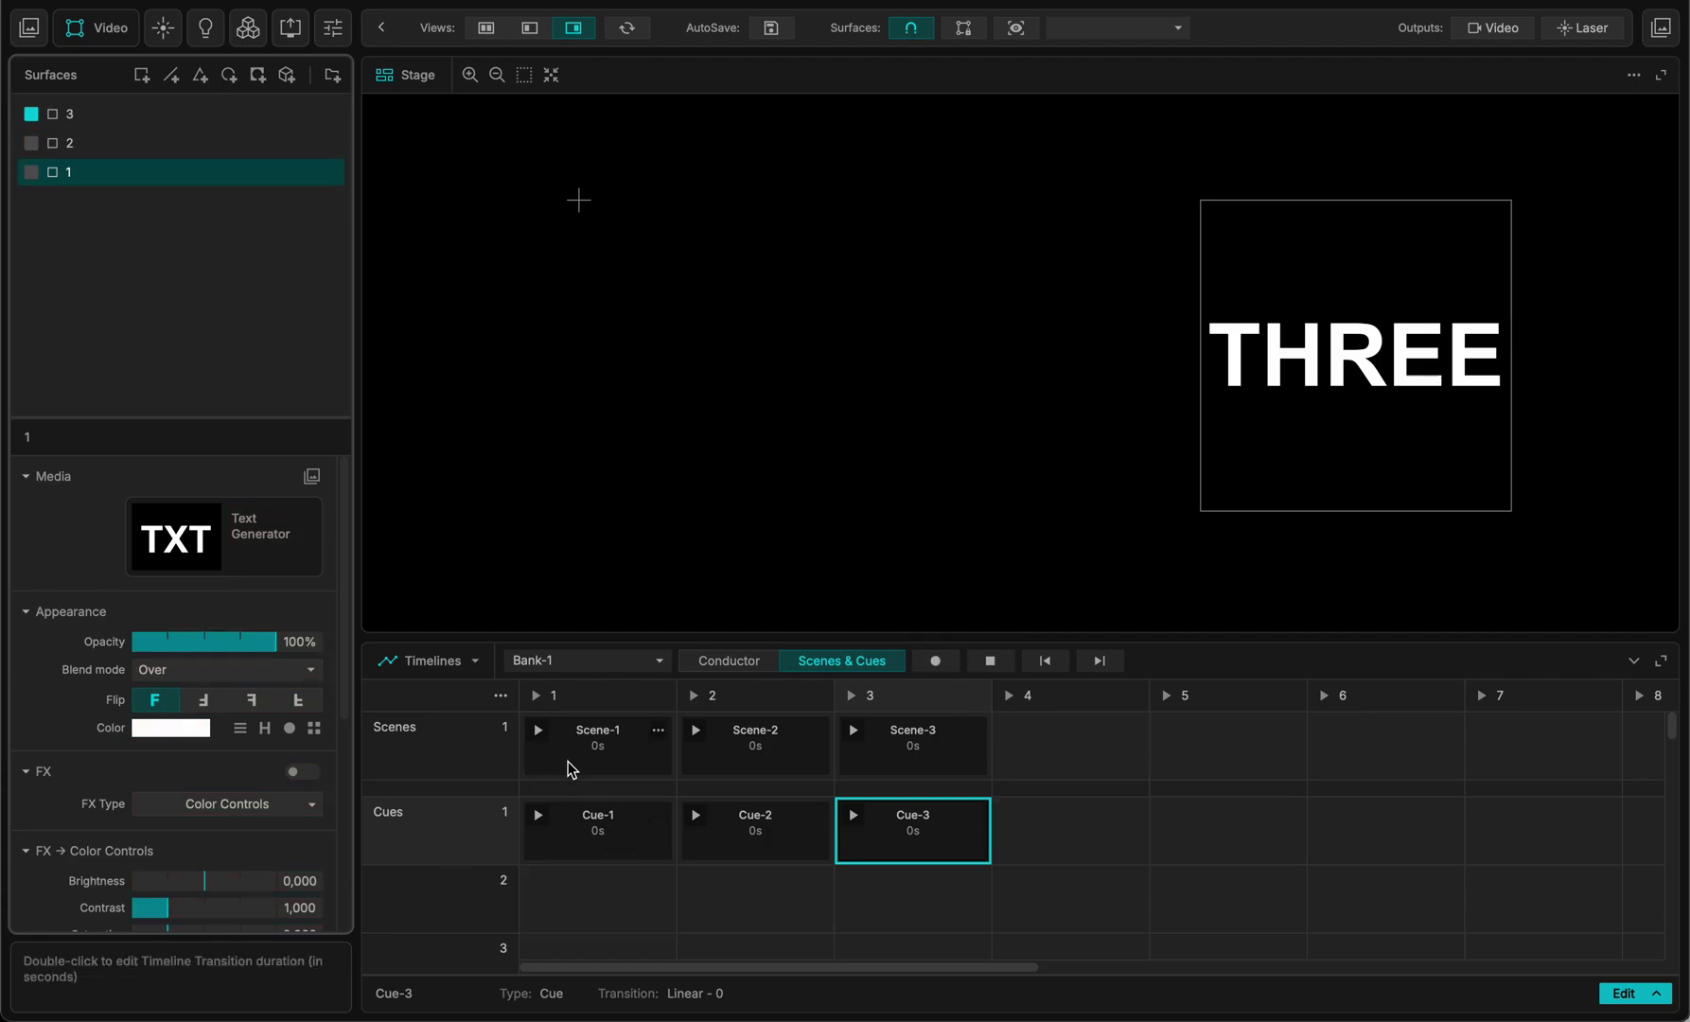
{"action": "left_click", "coordinate": [538, 733]}
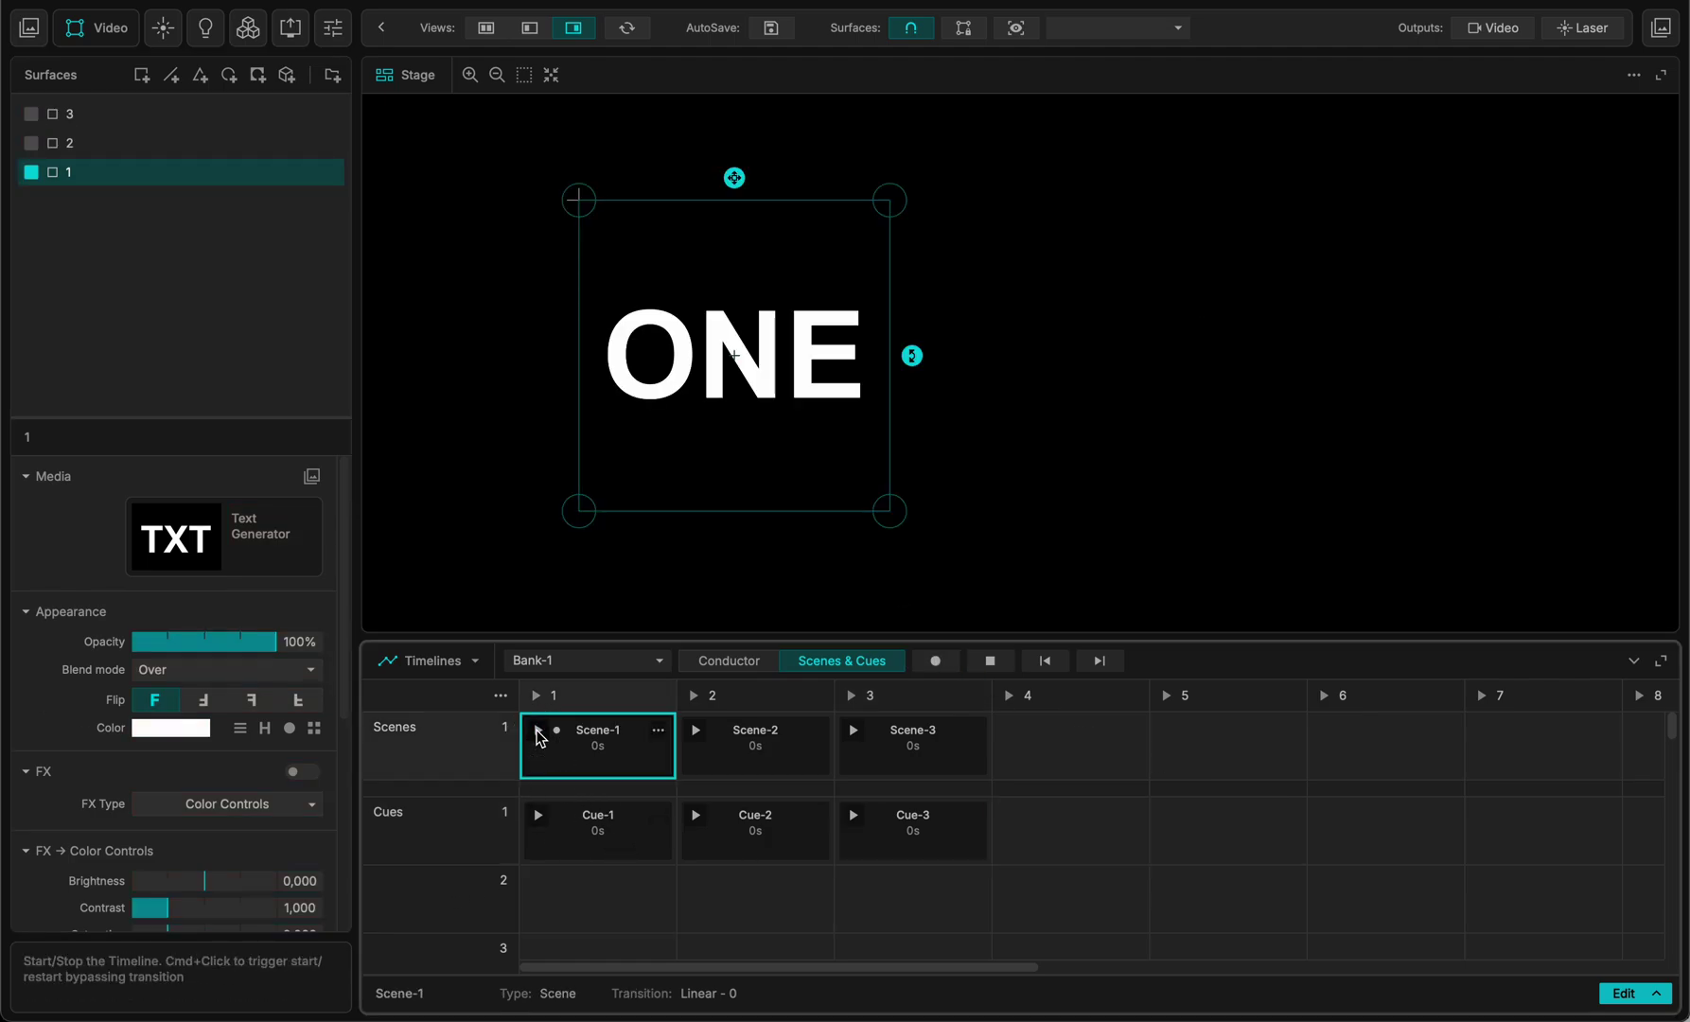
{"action": "left_click", "coordinate": [695, 730]}
{"action": "left_click", "coordinate": [853, 732]}
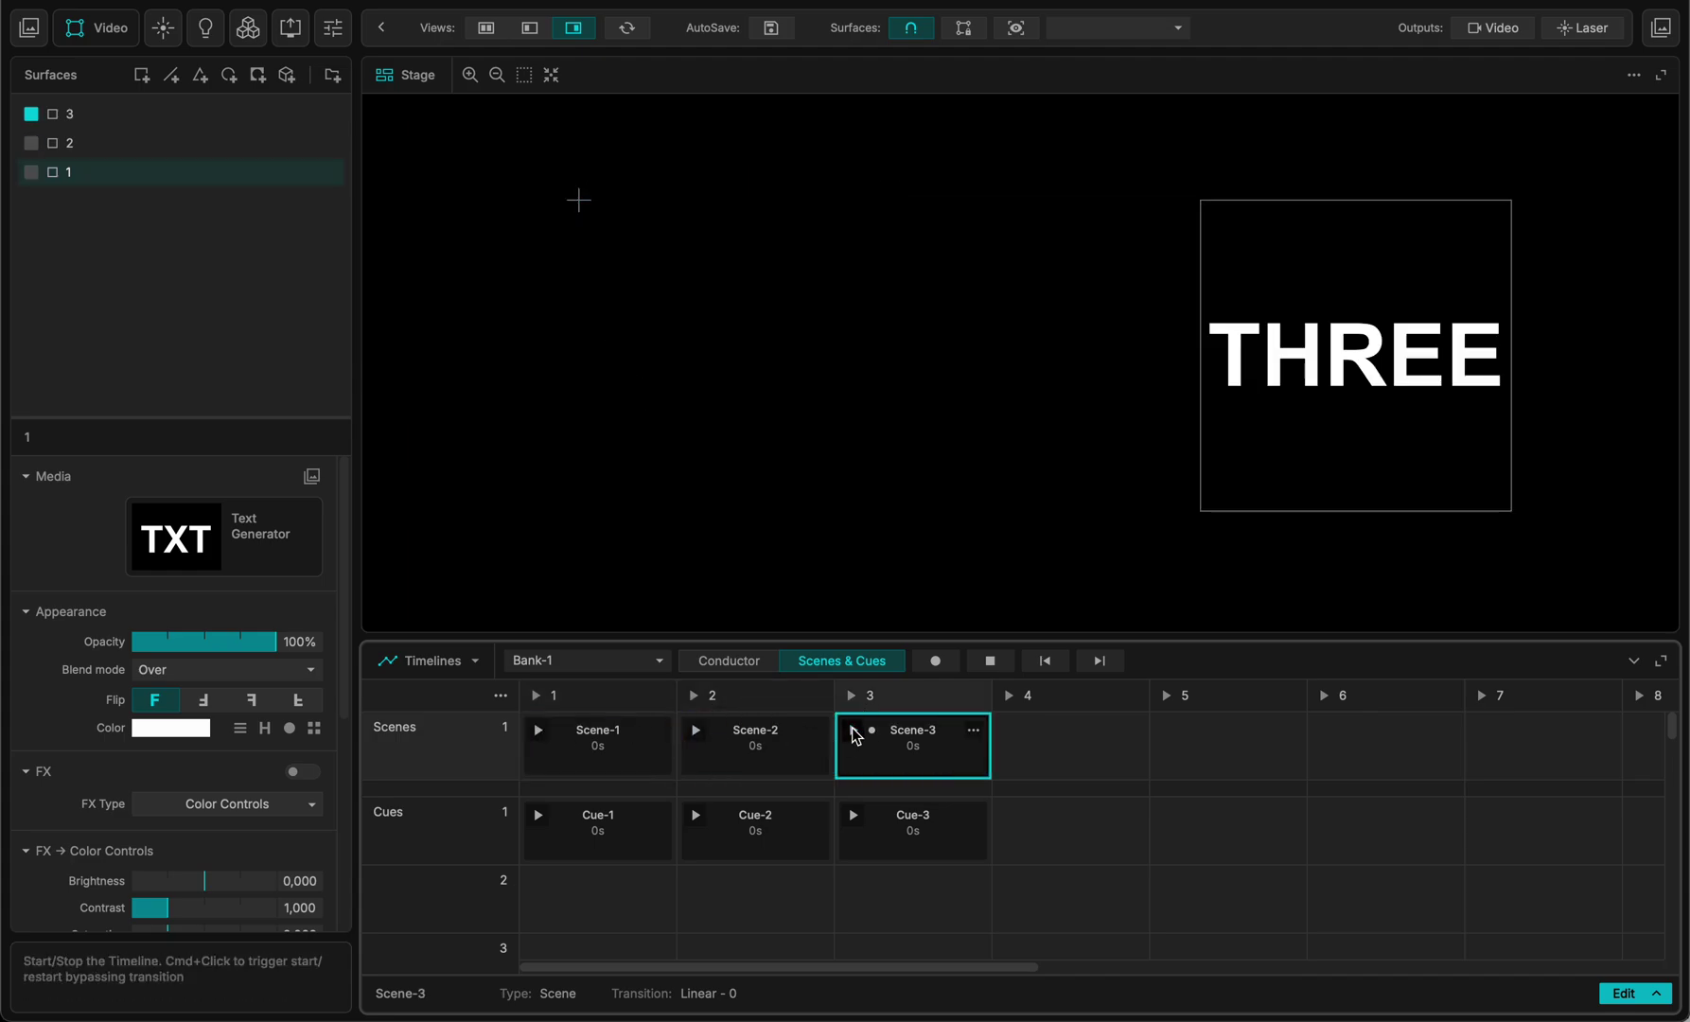
{"action": "left_click", "coordinate": [538, 815]}
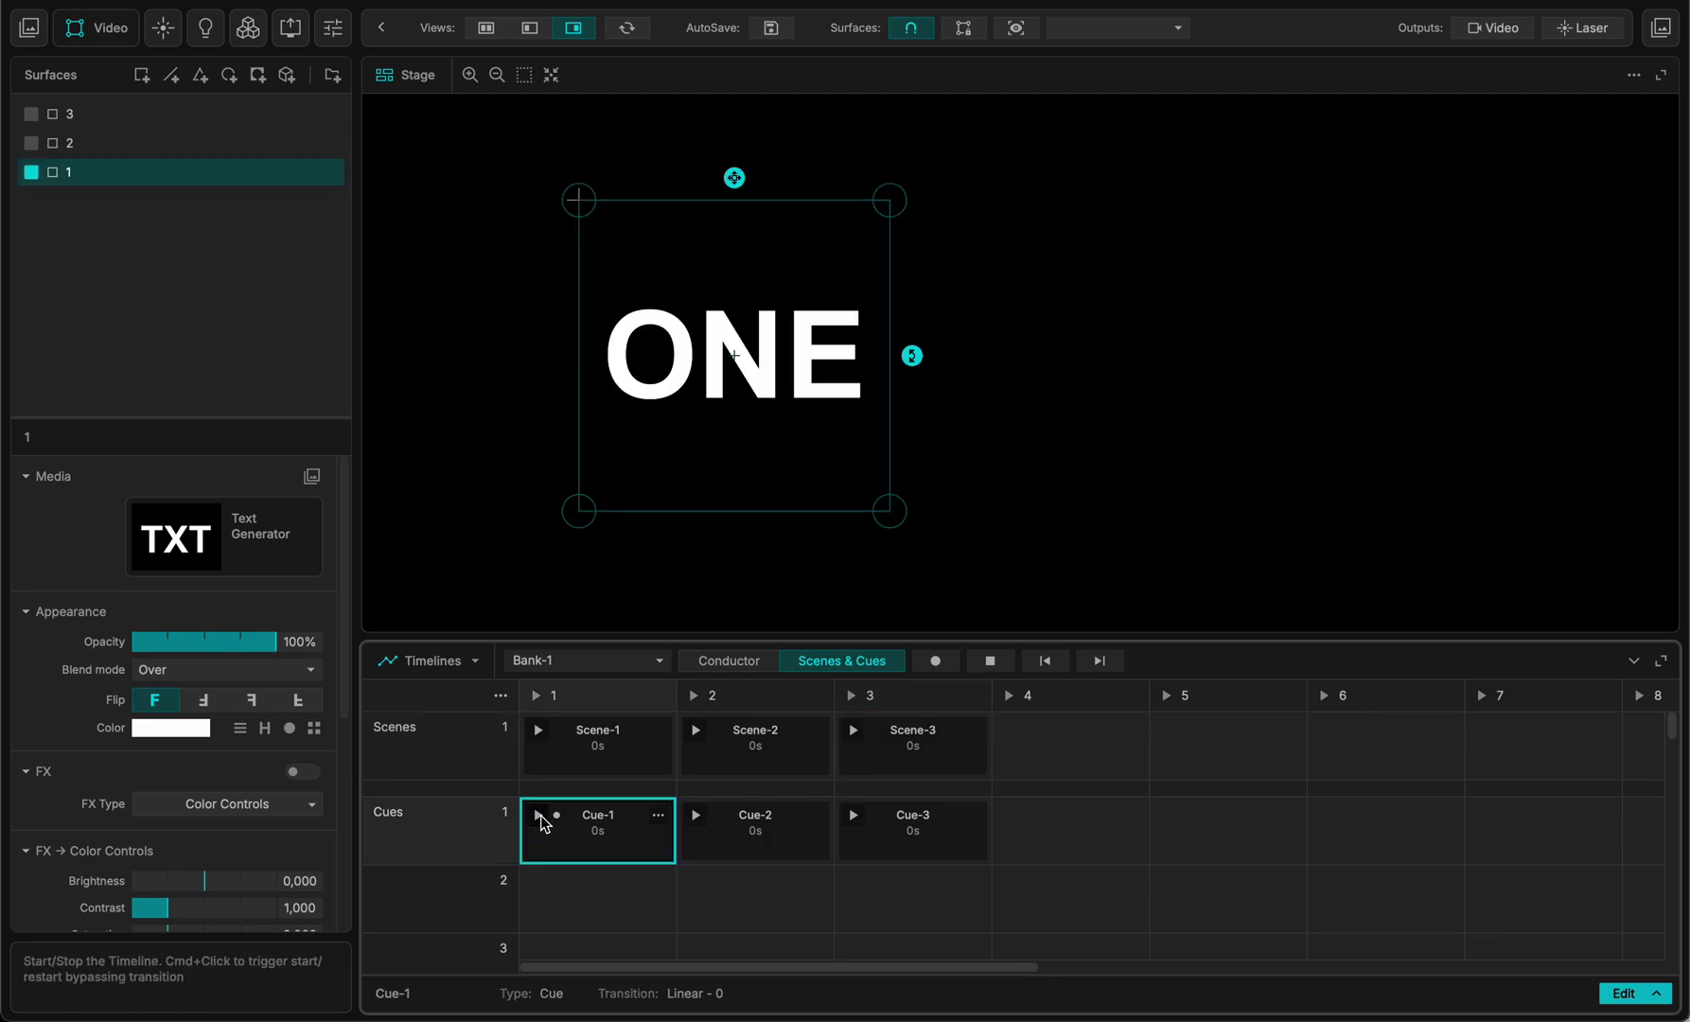
{"action": "left_click", "coordinate": [697, 815]}
{"action": "left_click", "coordinate": [853, 816]}
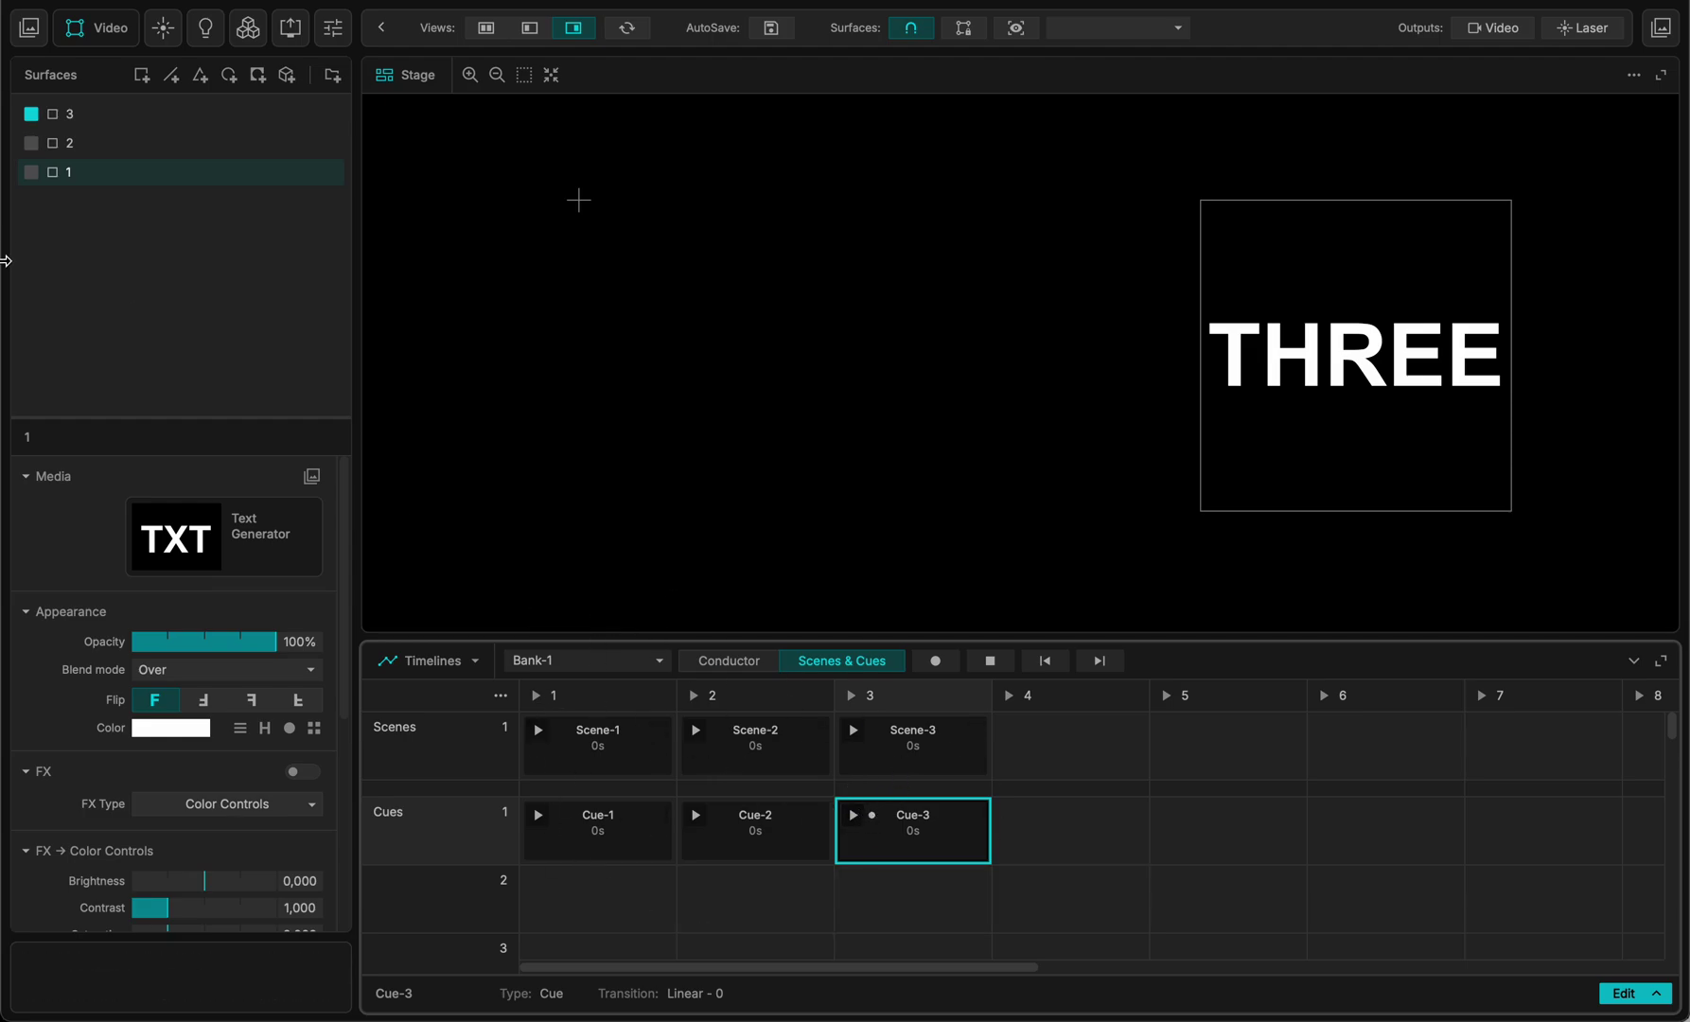
- Place Text Generator-3 on the stage as Quad-1, enlarged and nudged slightly right
{"action": "left_click", "coordinate": [28, 27]}
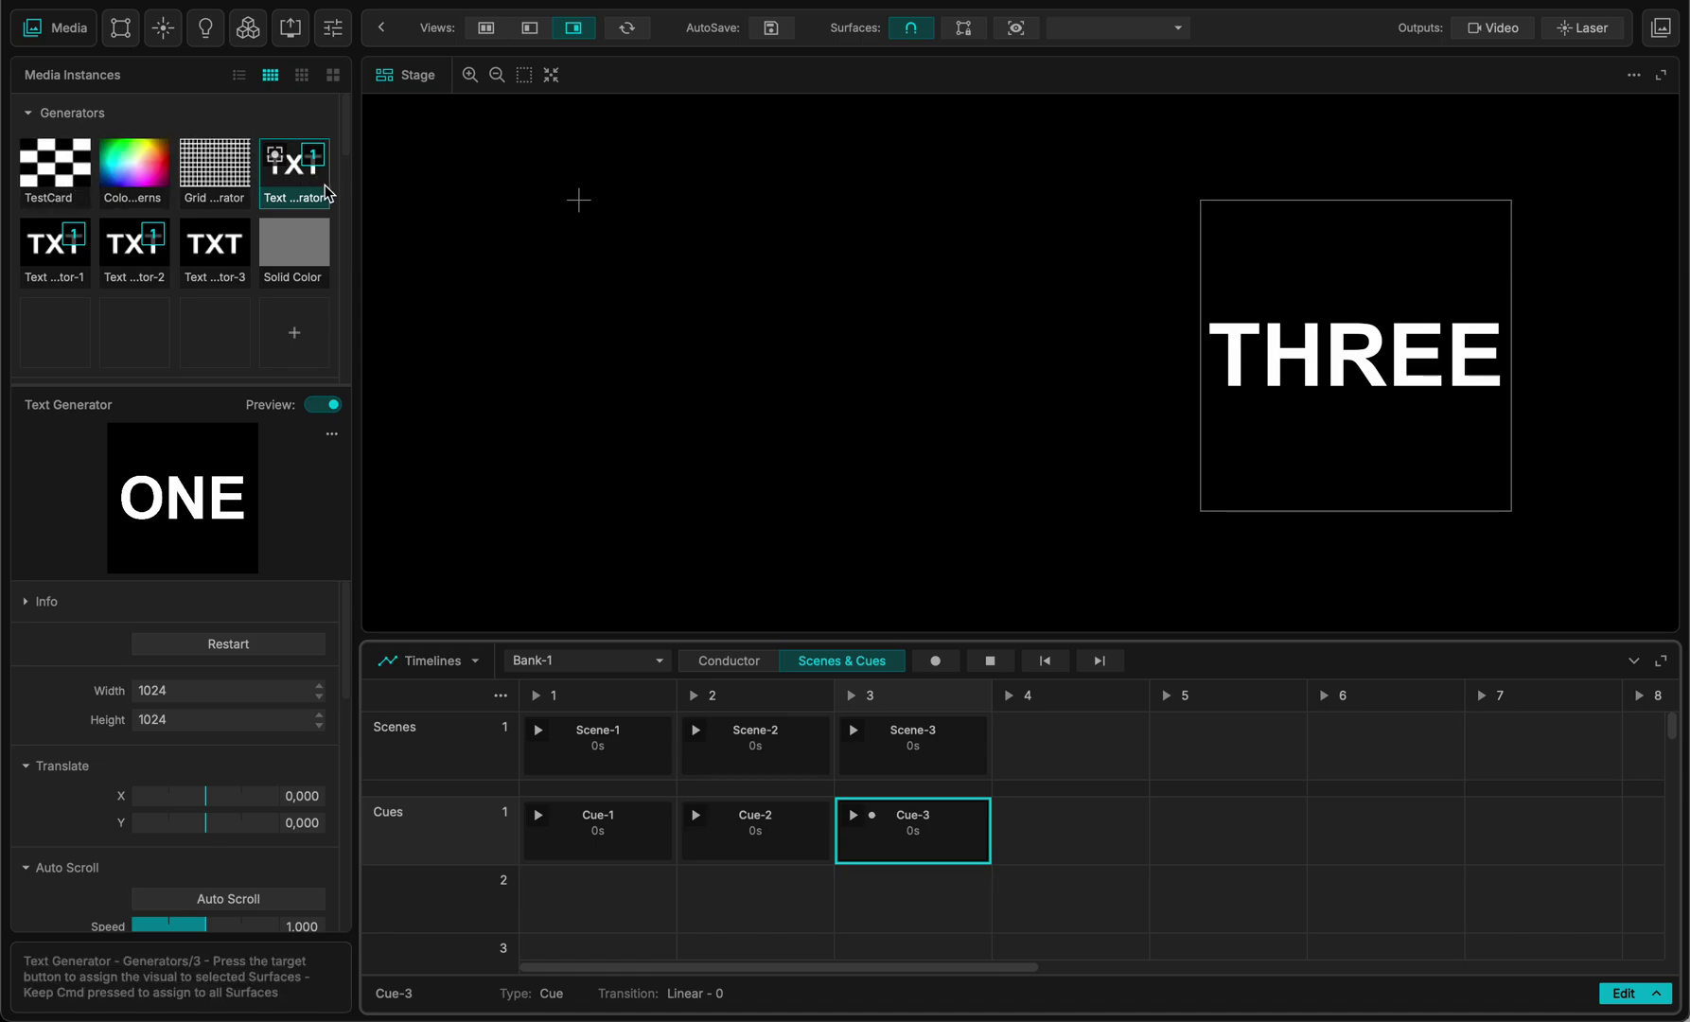
{"action": "left_click_drag", "start_coordinate": [207, 270], "coordinate": [717, 372]}
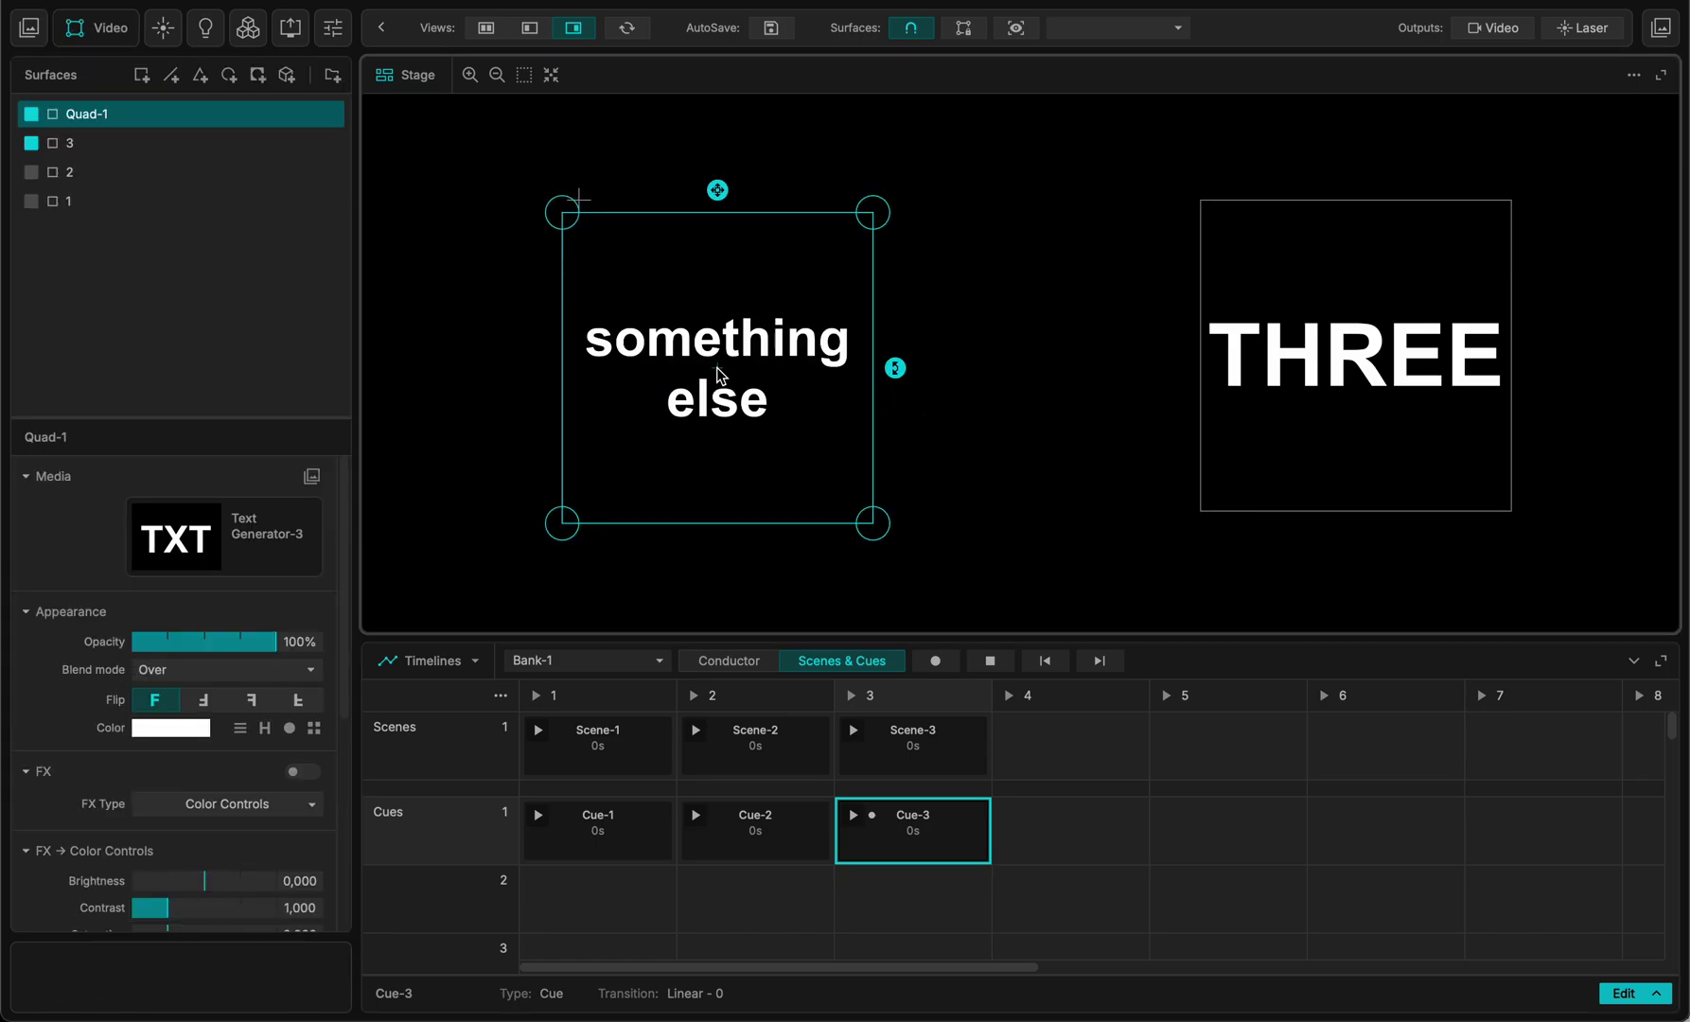
{"action": "left_click_drag", "start_coordinate": [717, 190], "coordinate": [726, 4]}
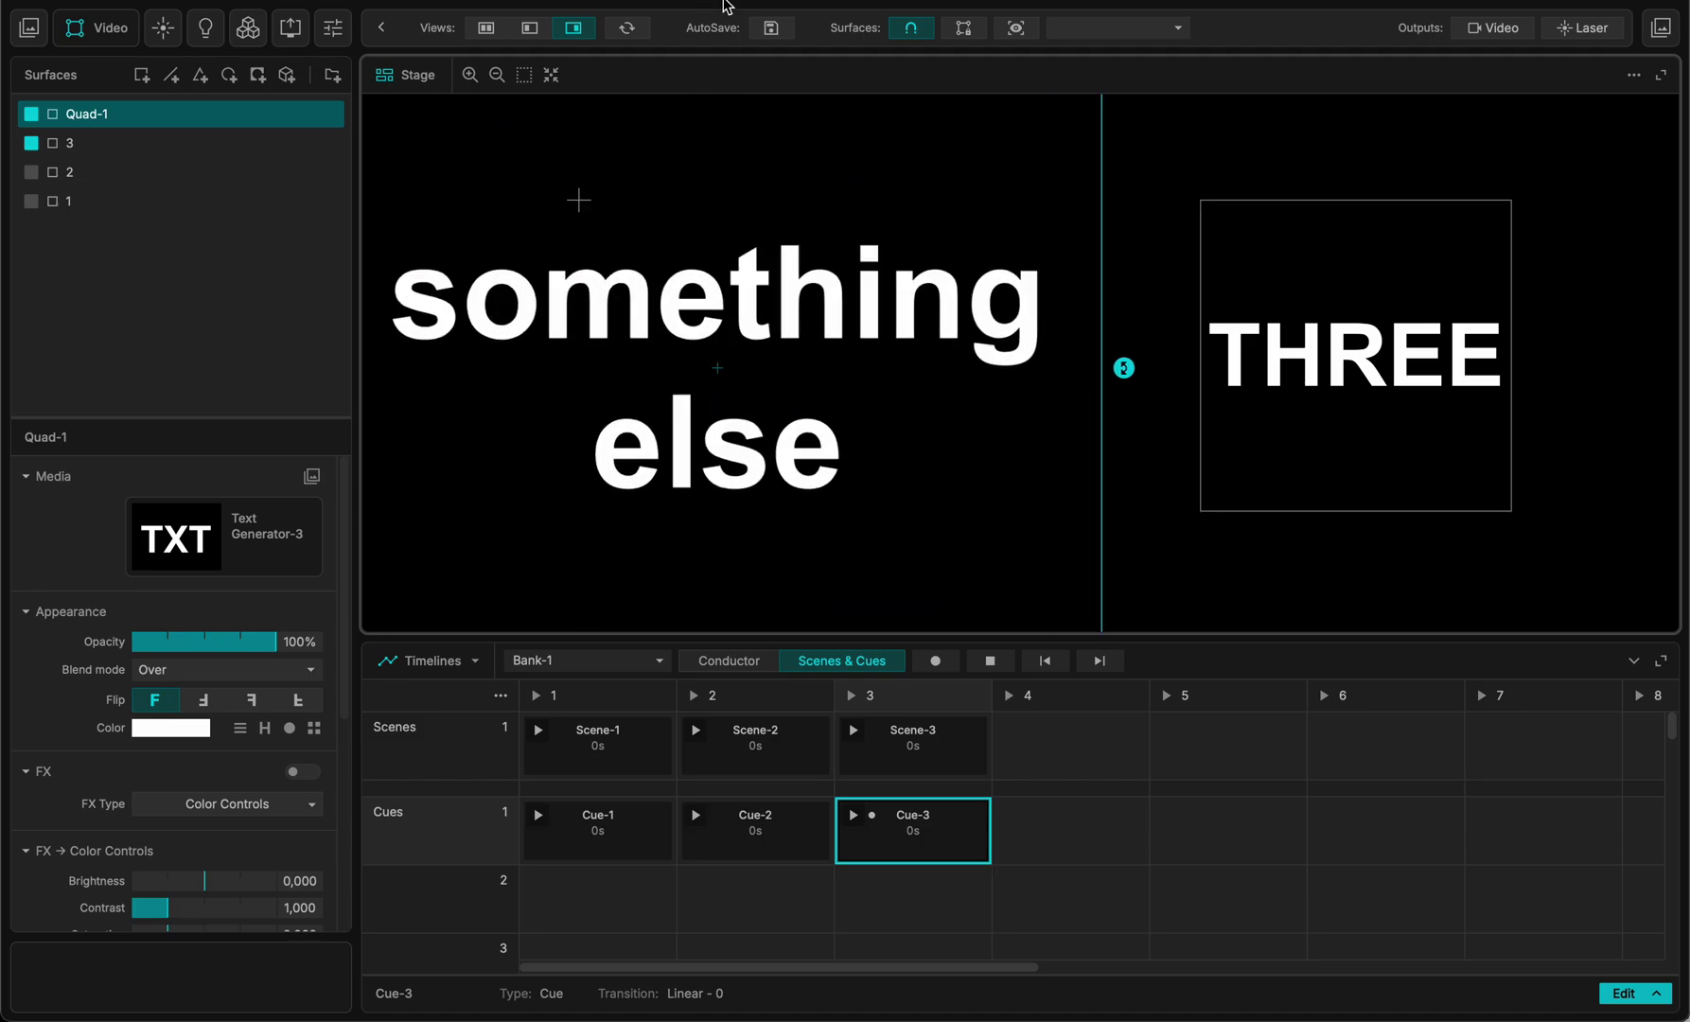
{"action": "left_click_drag", "start_coordinate": [671, 301], "coordinate": [751, 296]}
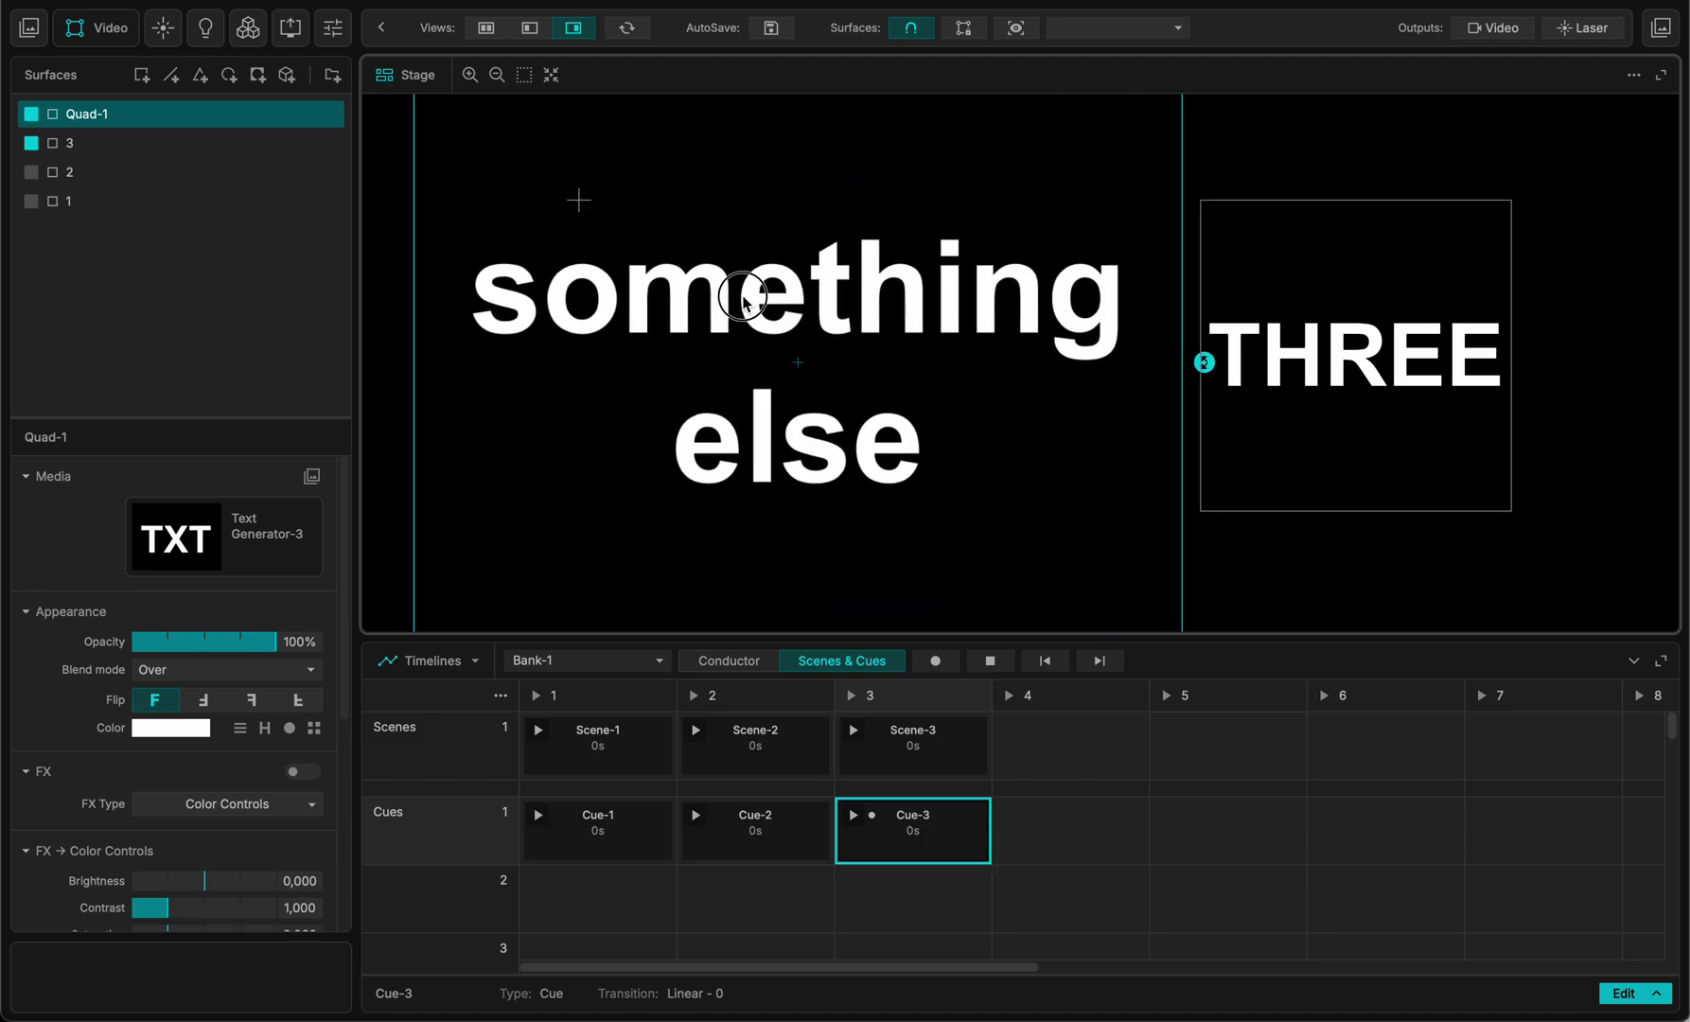
- Set Quad-1's blend mode to Add and deselect it
{"action": "left_click", "coordinate": [204, 670]}
{"action": "left_click", "coordinate": [151, 716]}
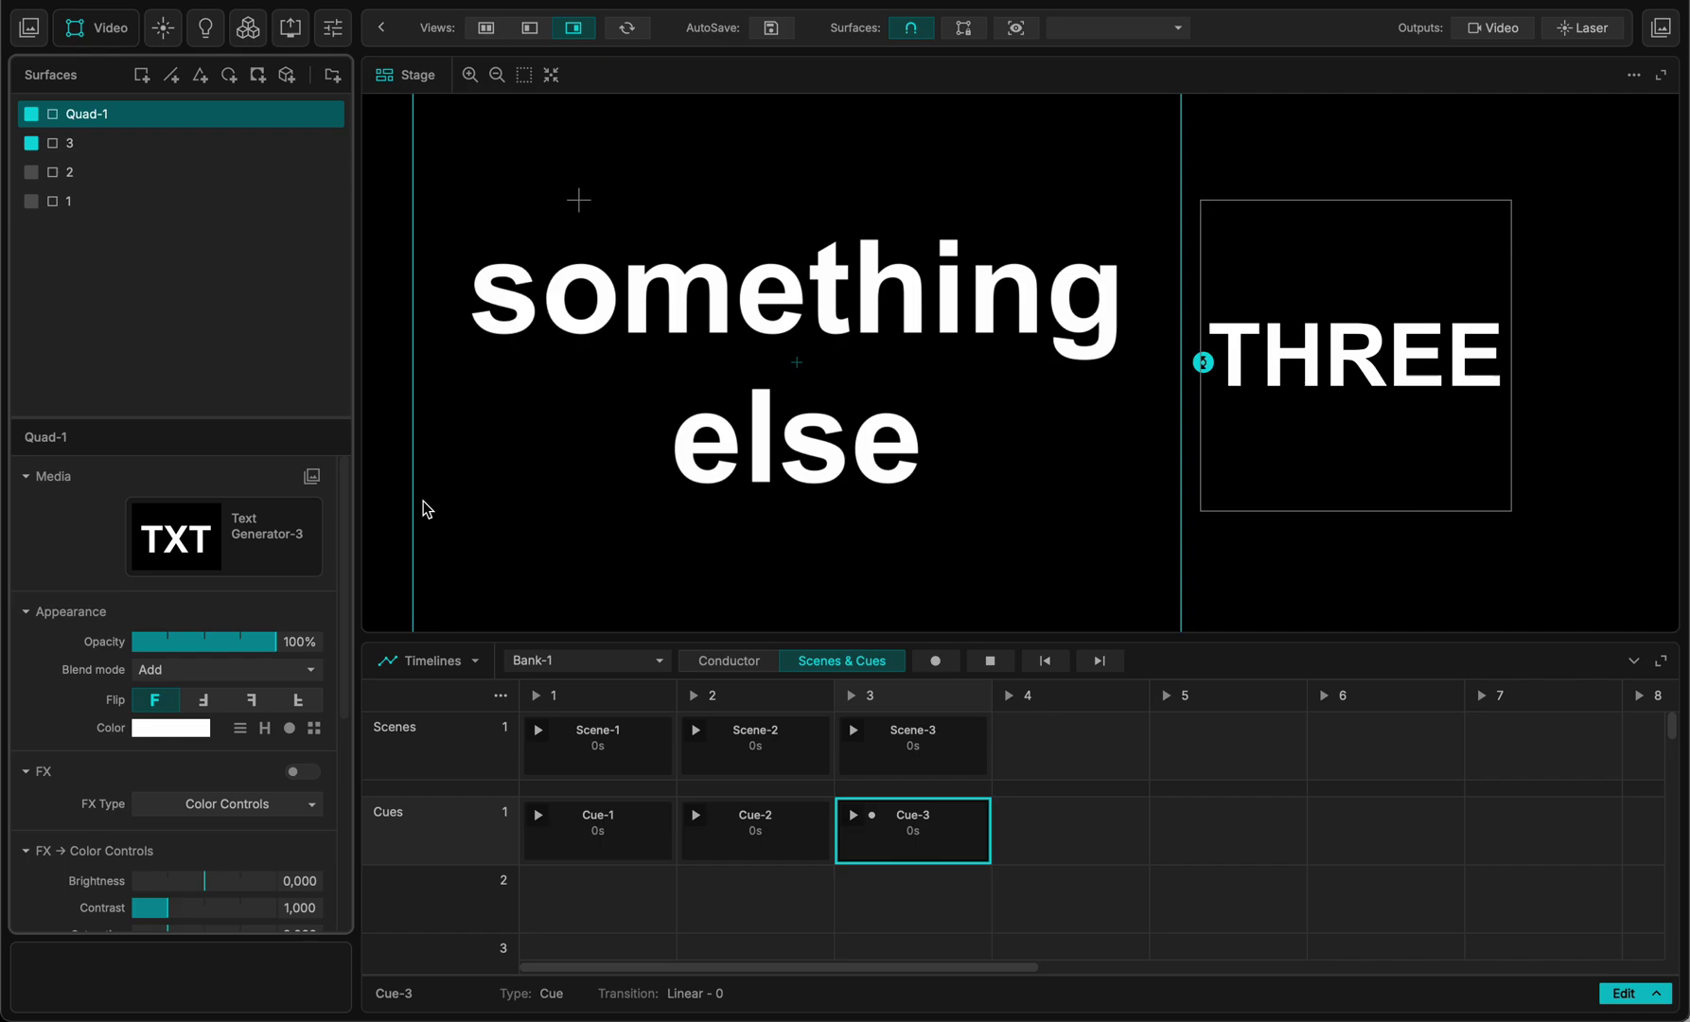
{"action": "left_click", "coordinate": [385, 460]}
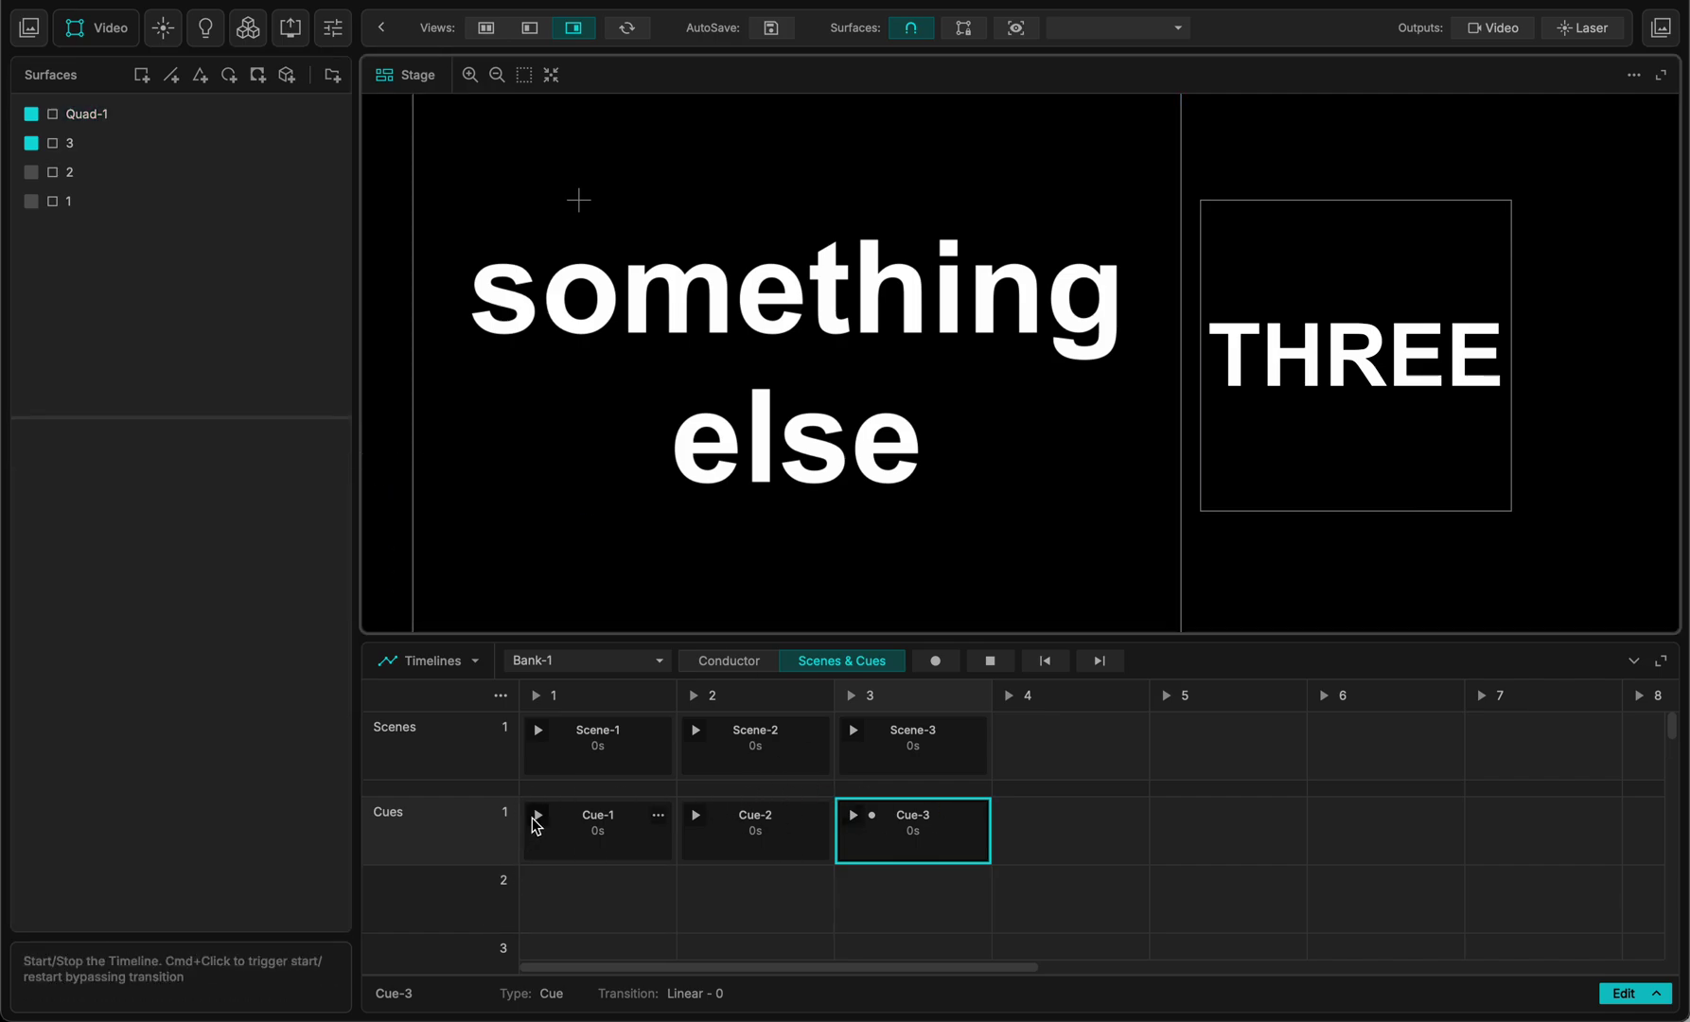
{"action": "left_click", "coordinate": [536, 817]}
{"action": "left_click", "coordinate": [696, 817]}
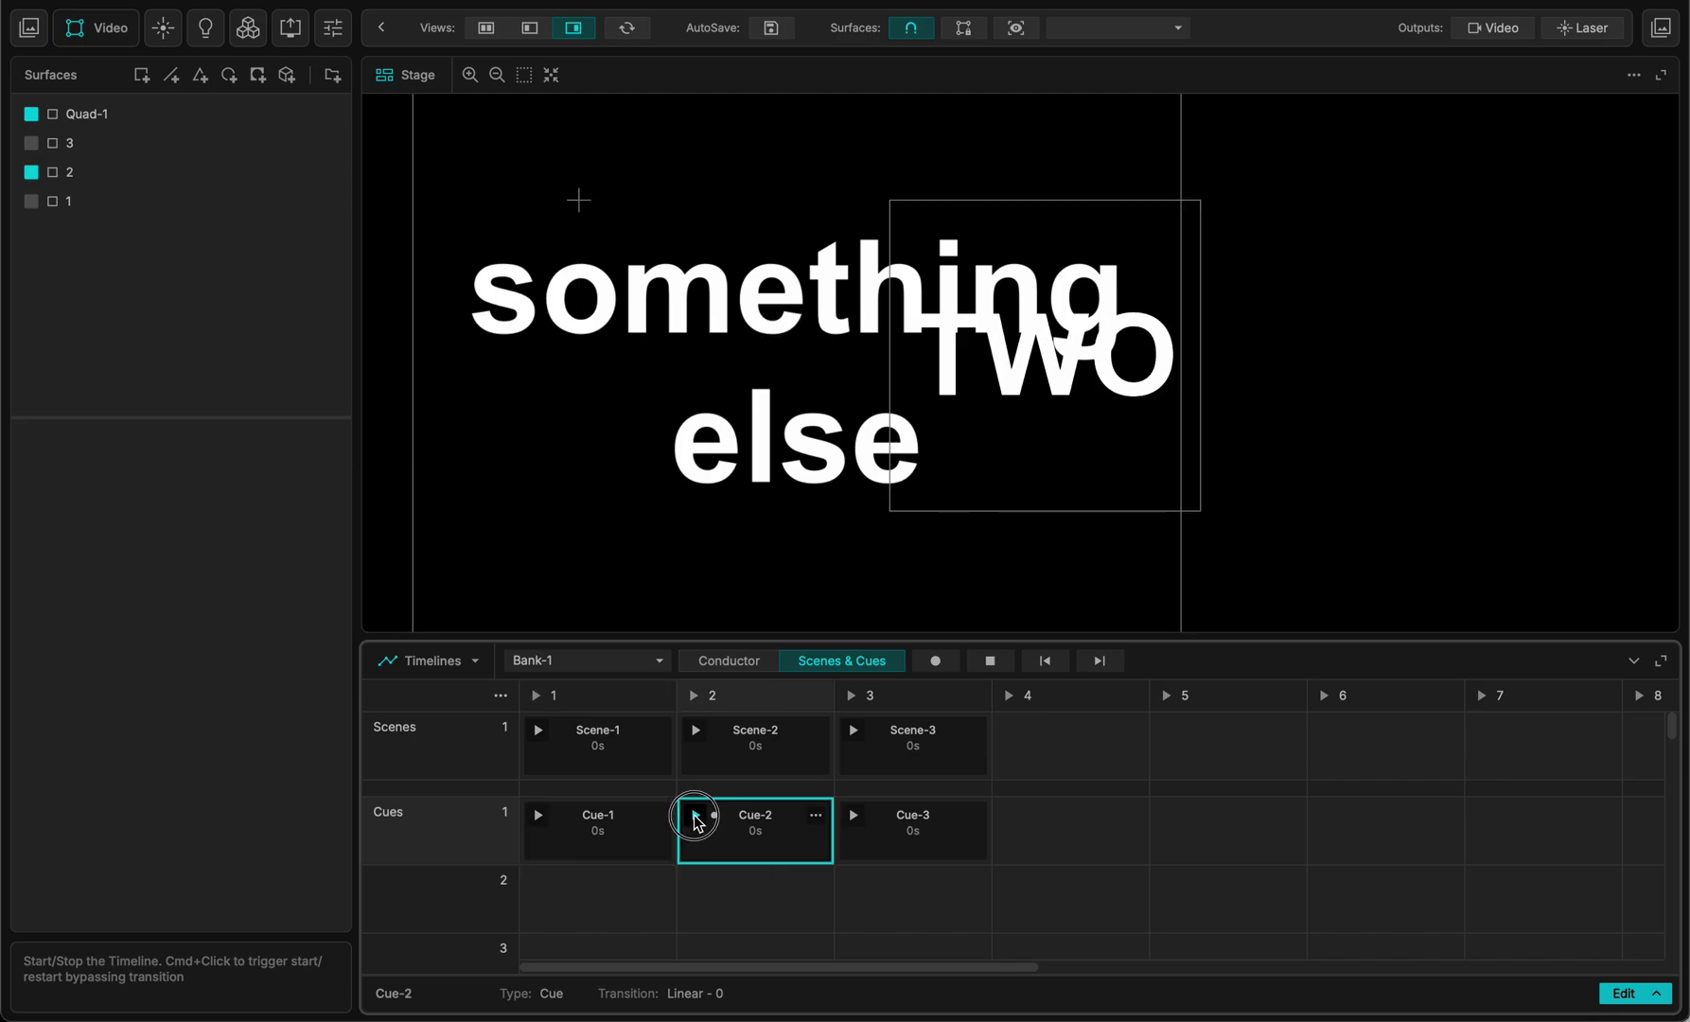
{"action": "left_click", "coordinate": [852, 817]}
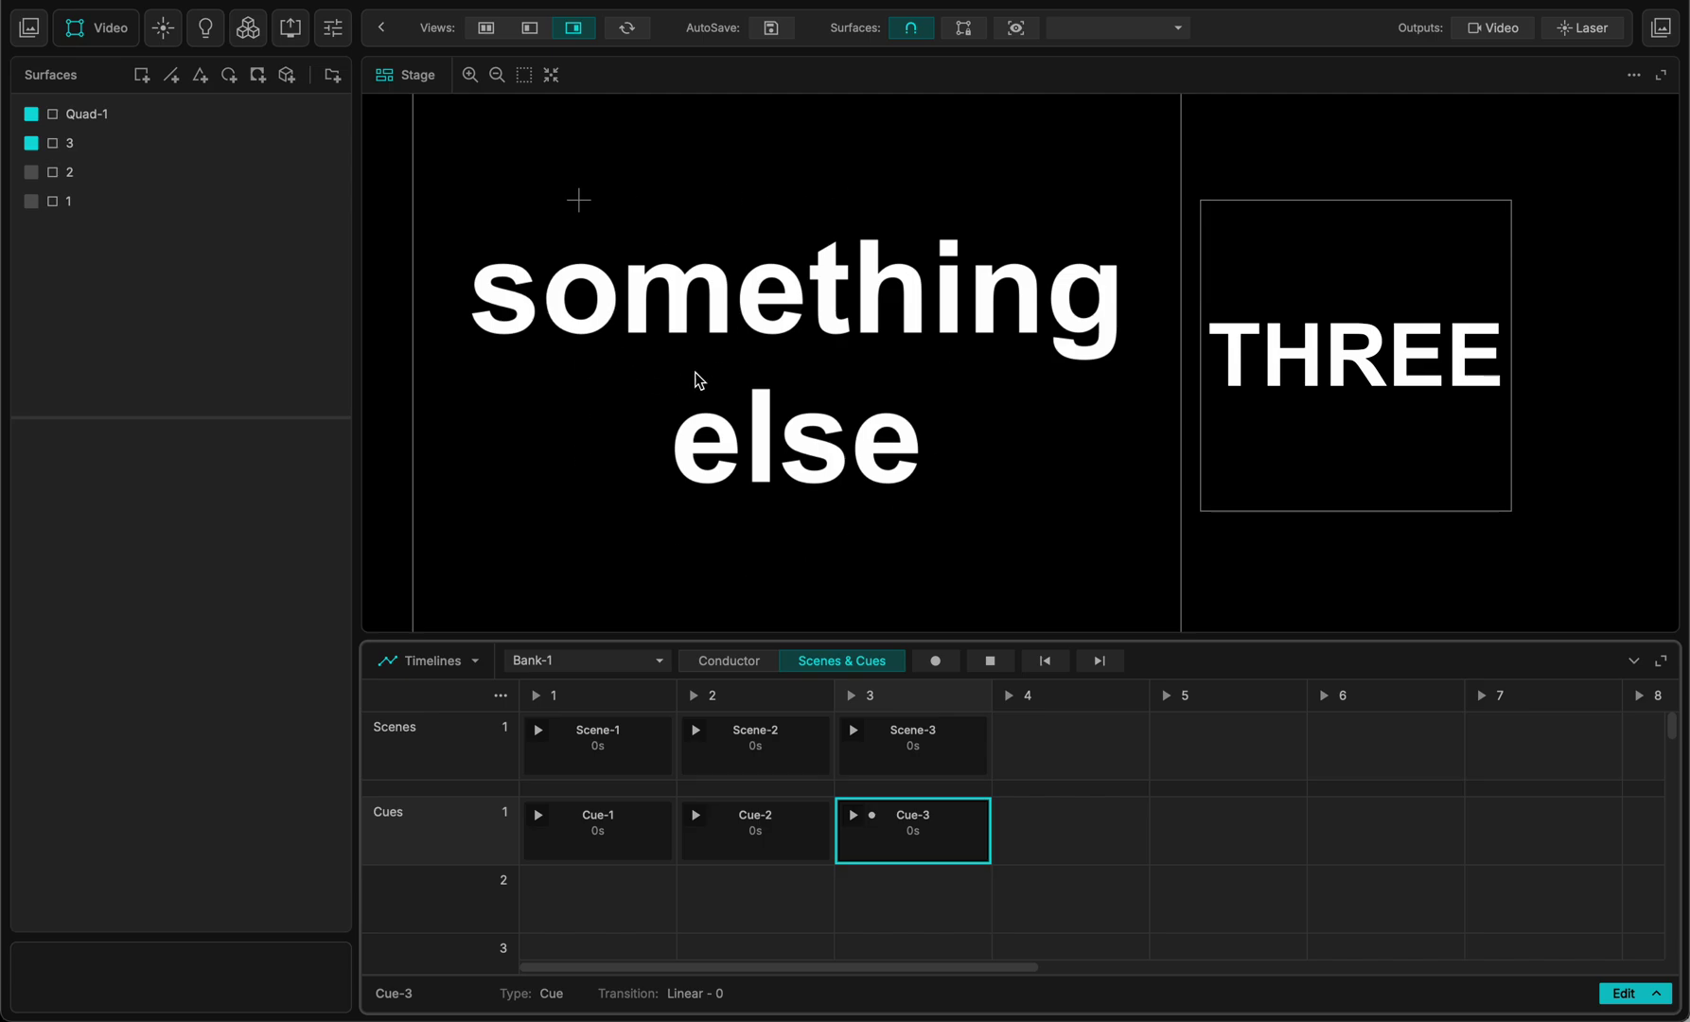
{"action": "left_click", "coordinate": [694, 815]}
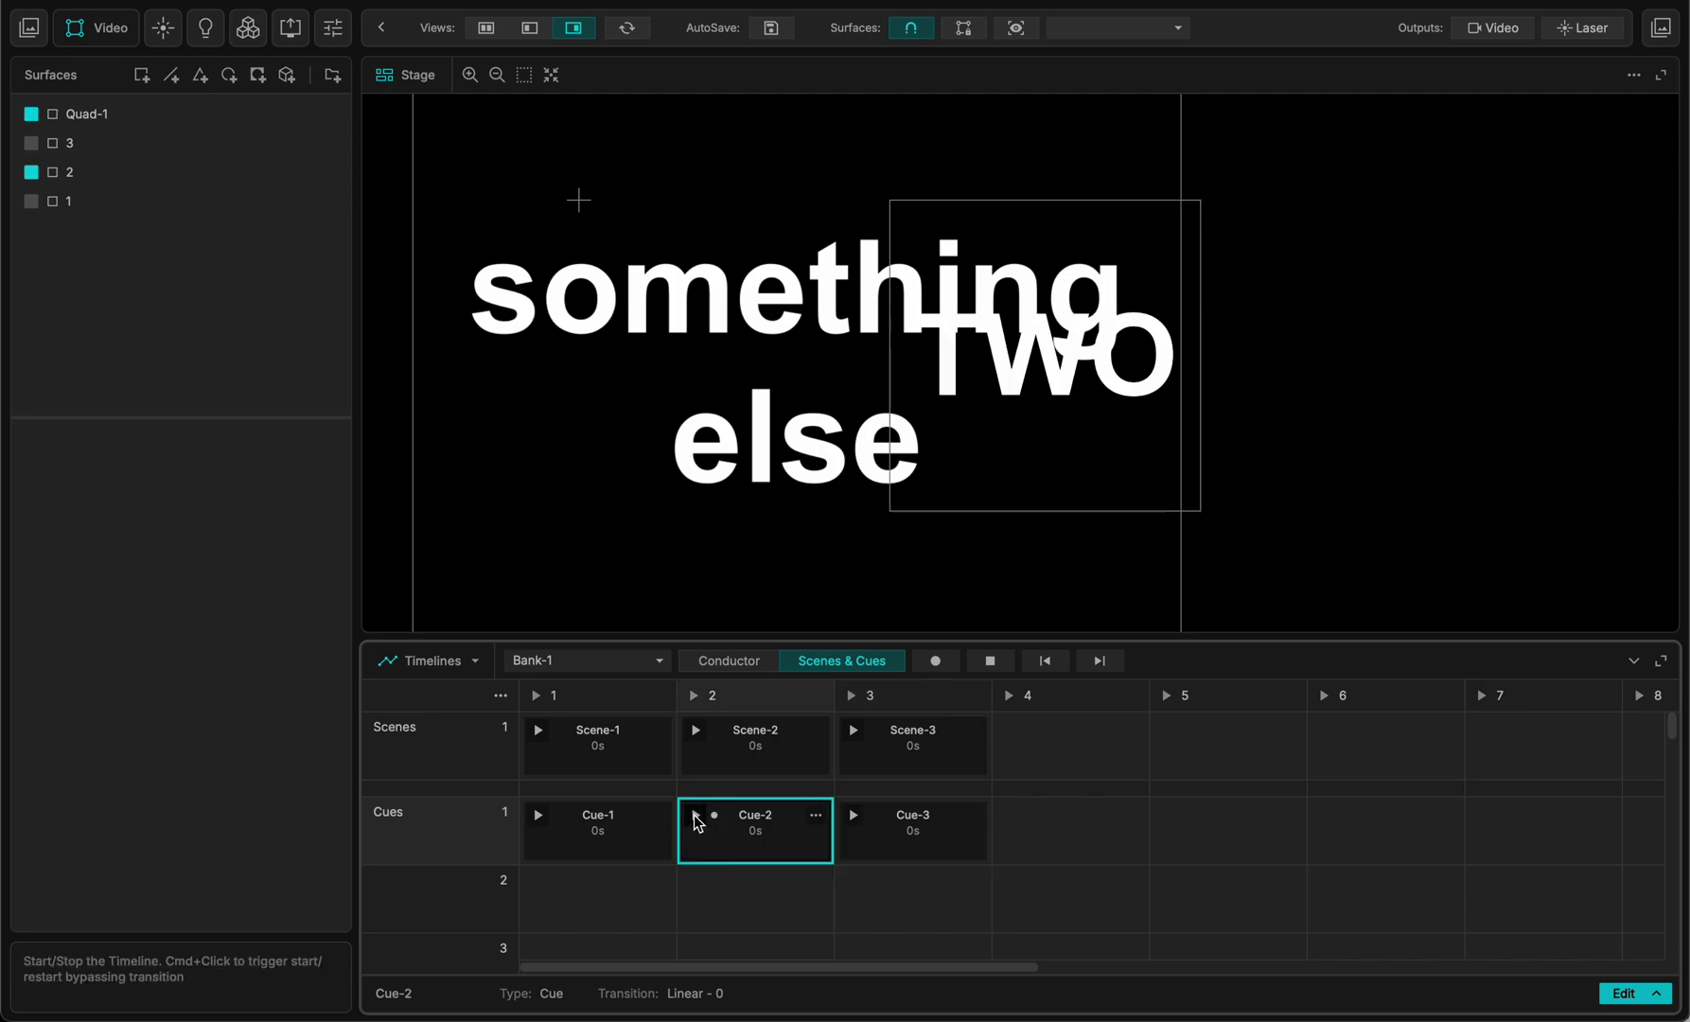
{"action": "left_click", "coordinate": [538, 814]}
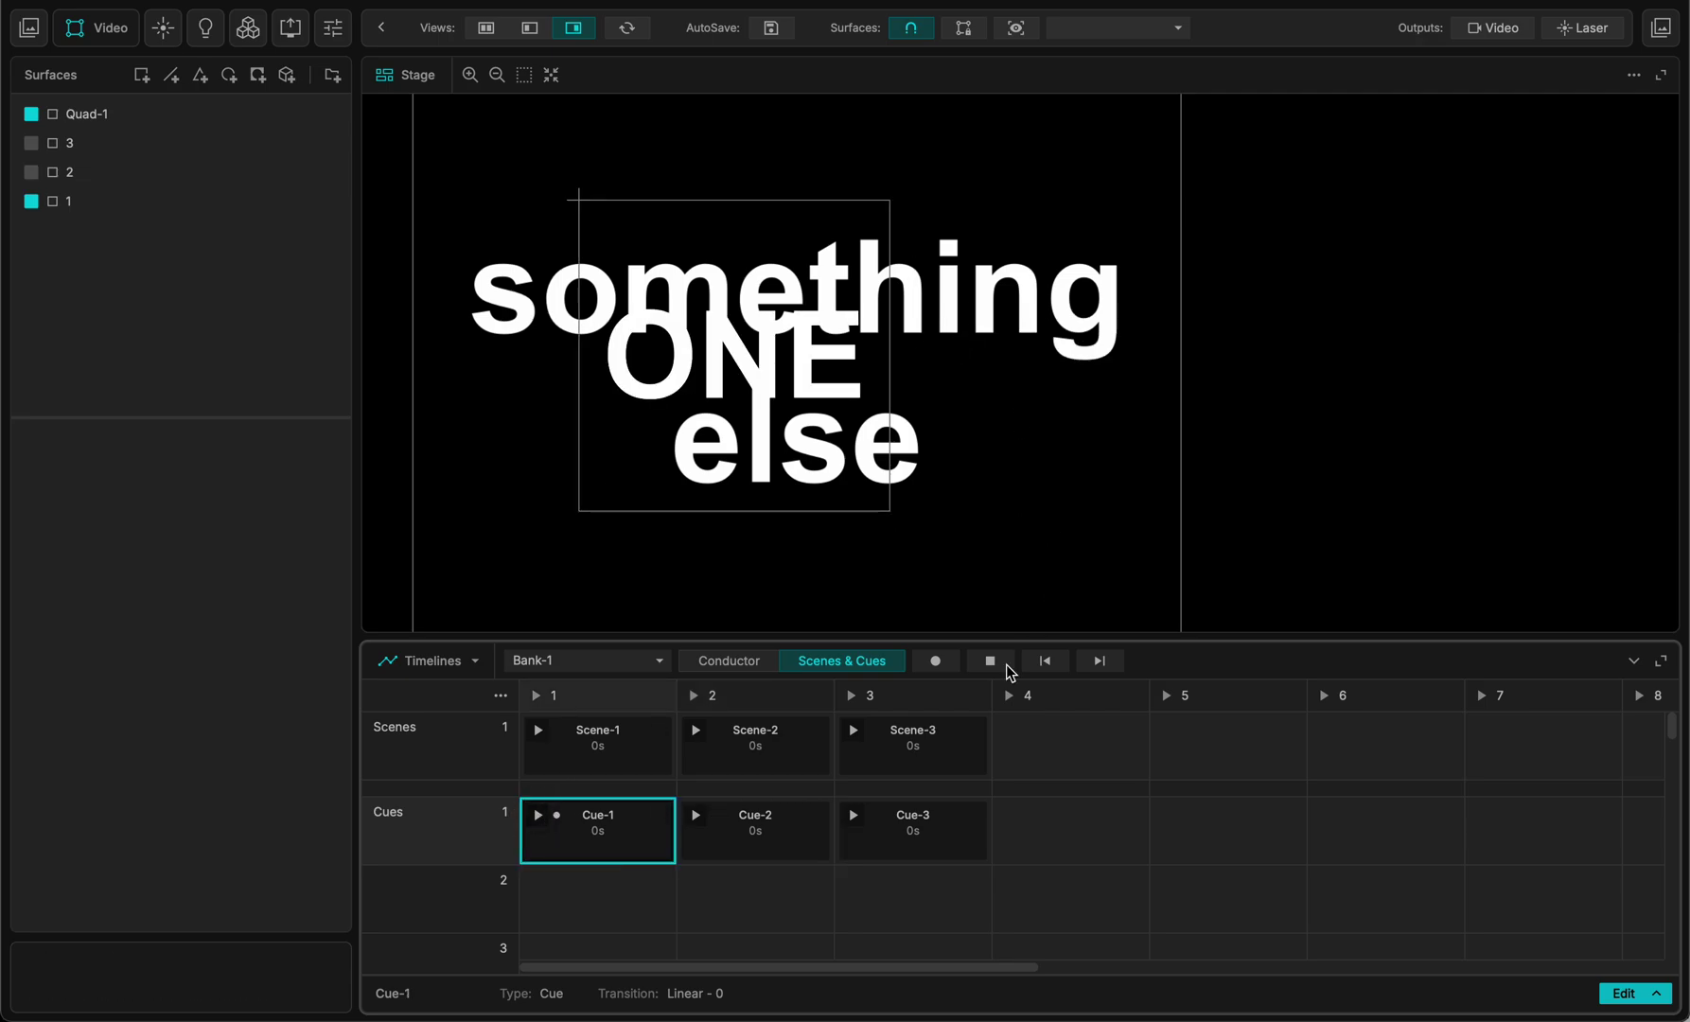
{"action": "left_click", "coordinate": [852, 816]}
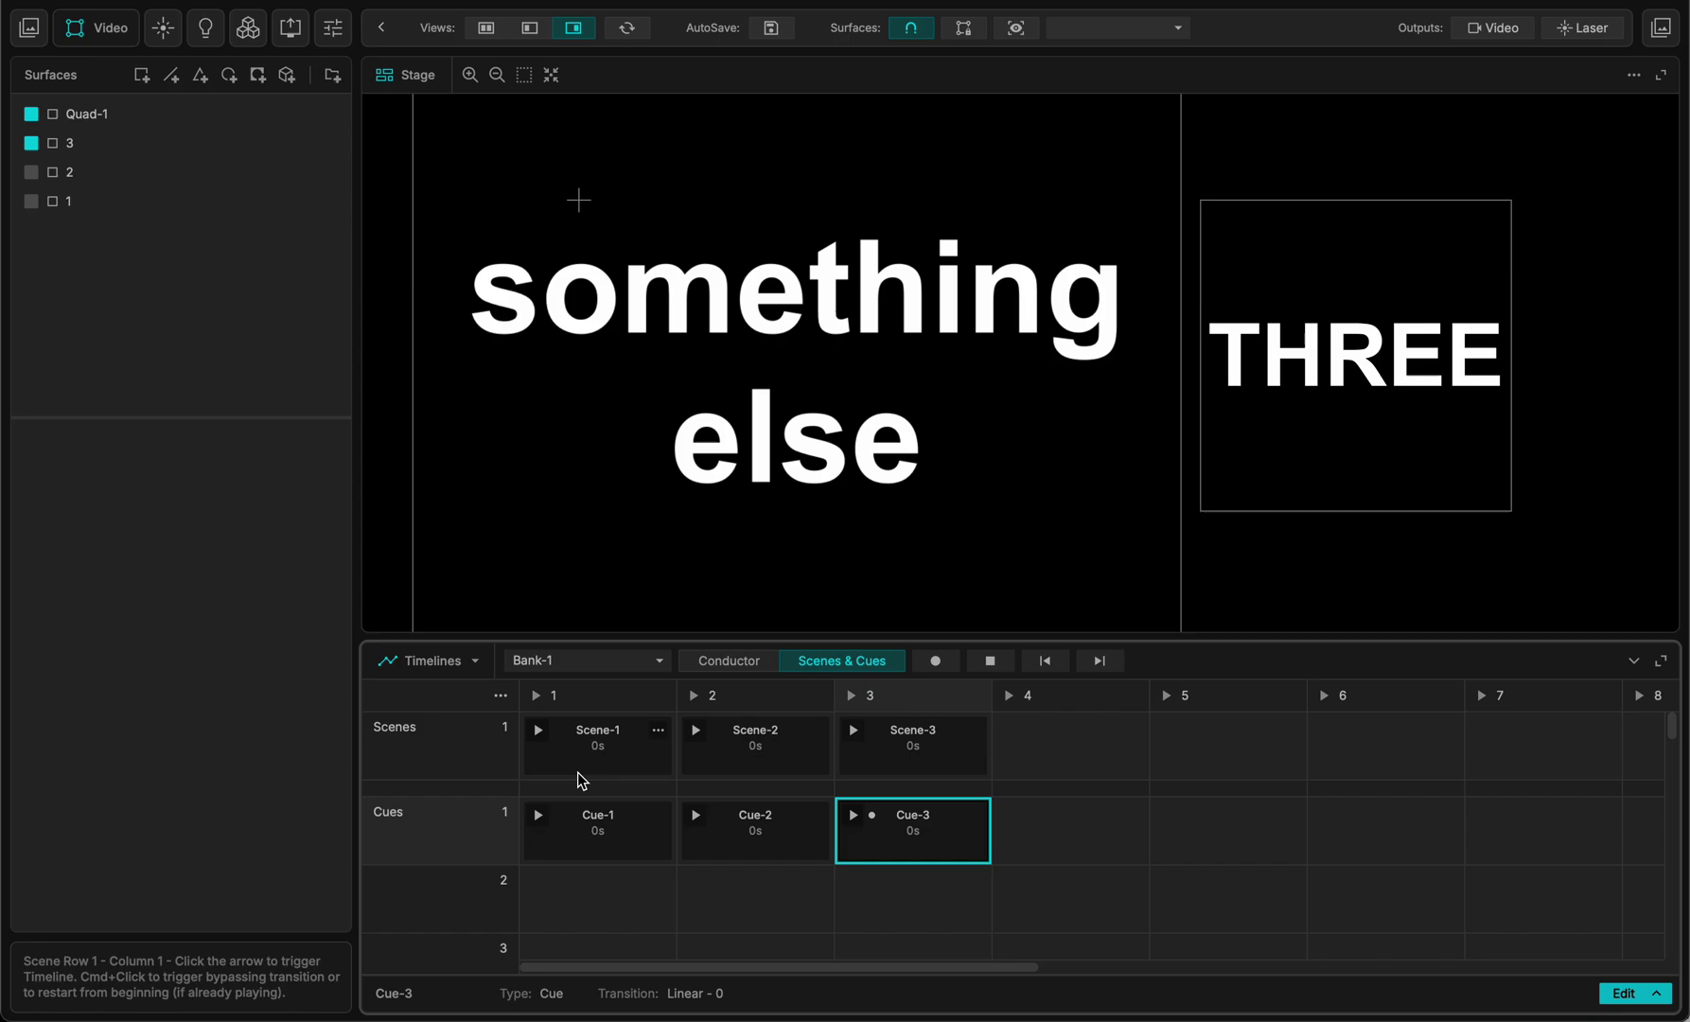
- Play Scene-1, Scene-2, then Scene-3, leaving only THREE on stage
{"action": "left_click", "coordinate": [539, 730]}
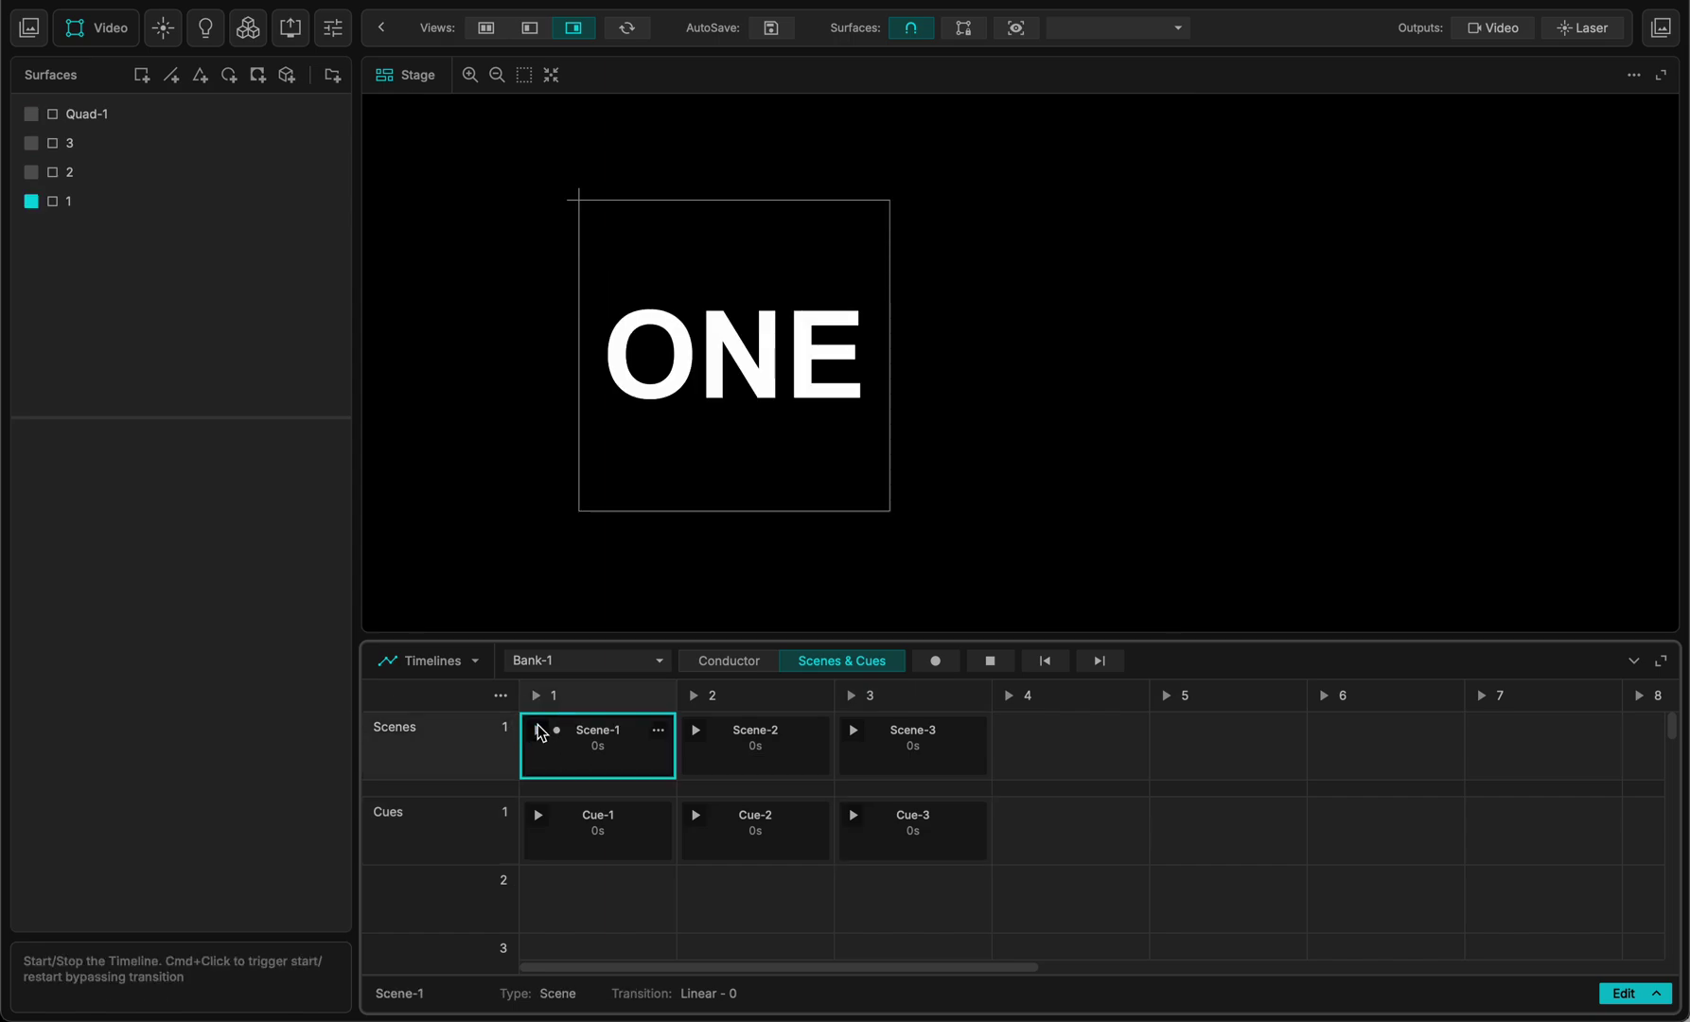
{"action": "left_click", "coordinate": [695, 731]}
{"action": "left_click", "coordinate": [853, 730]}
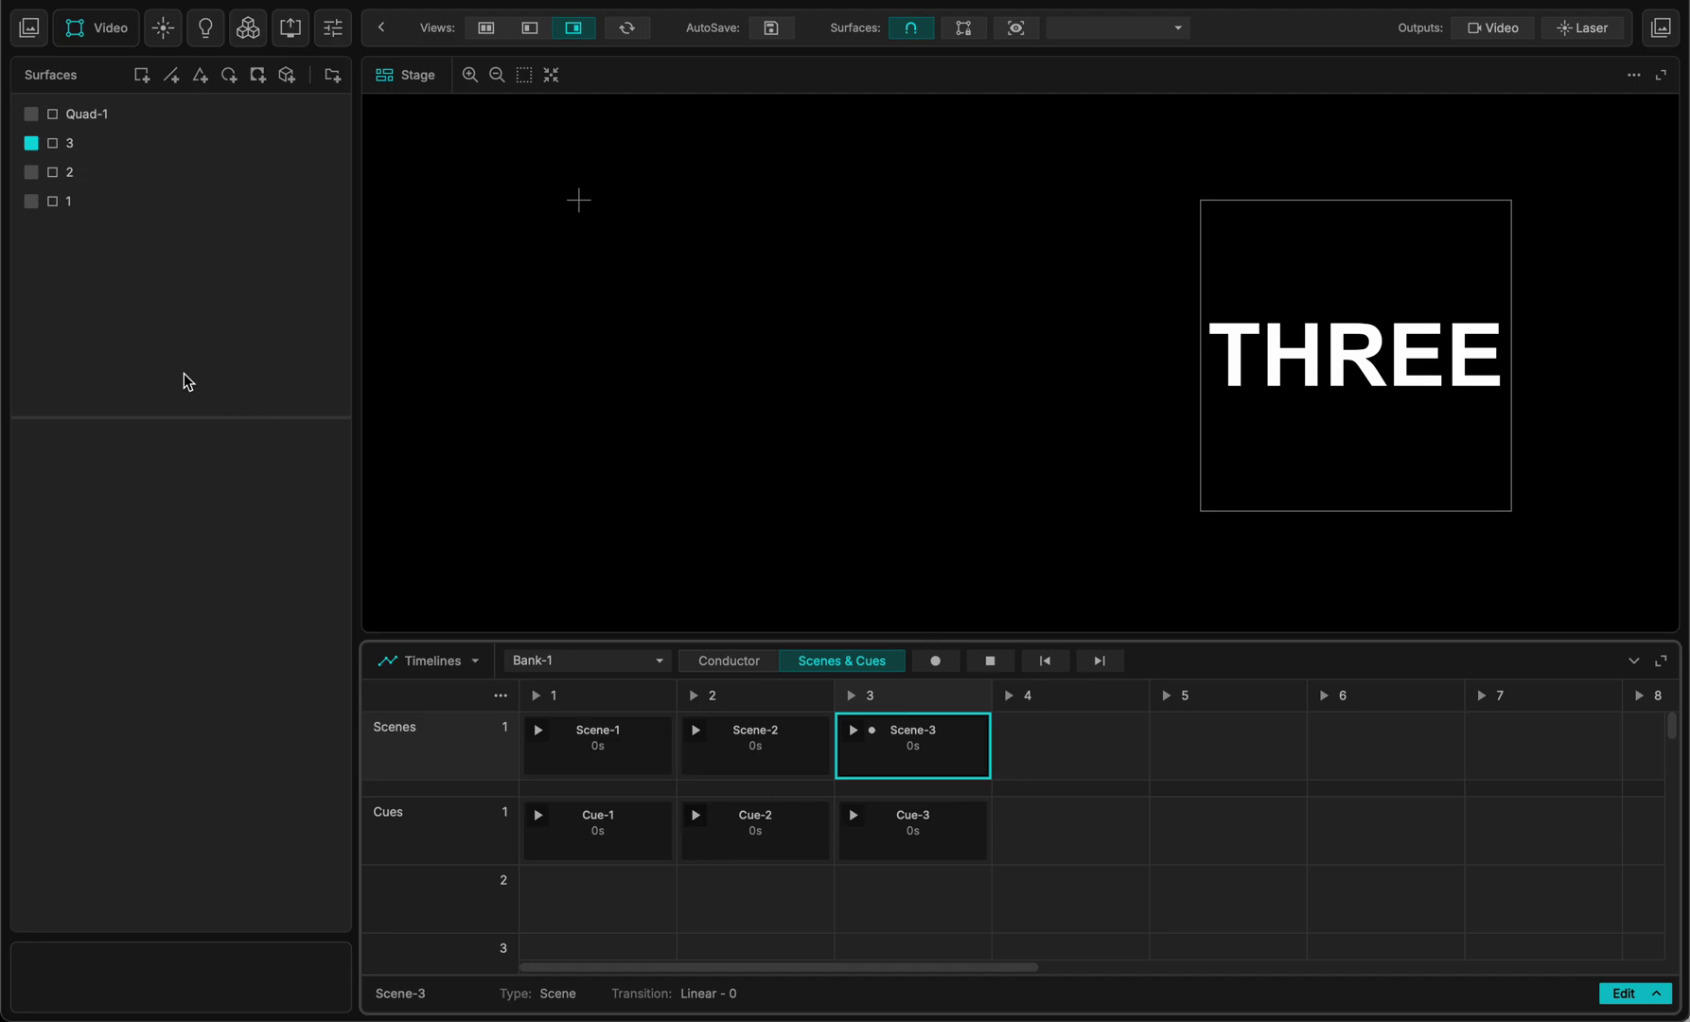
- Hide THREE and drop the TestCard generator onto the stage as Quad-2
{"action": "left_click", "coordinate": [31, 145]}
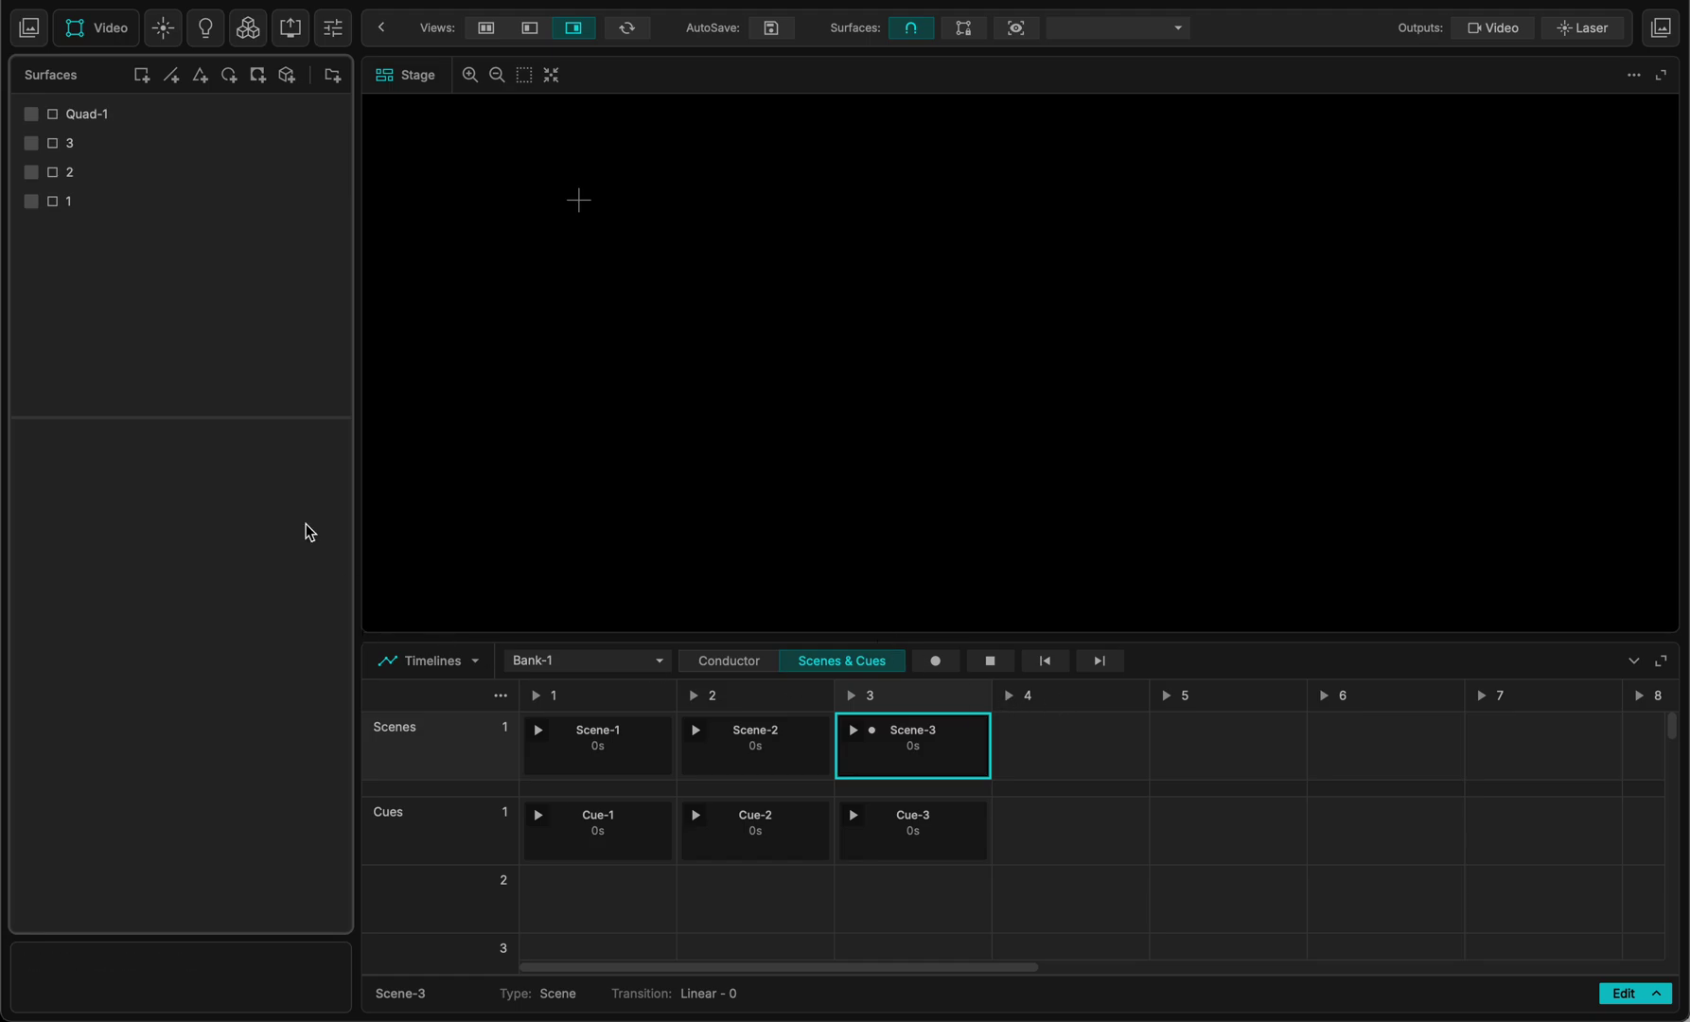
{"action": "left_click", "coordinate": [29, 27]}
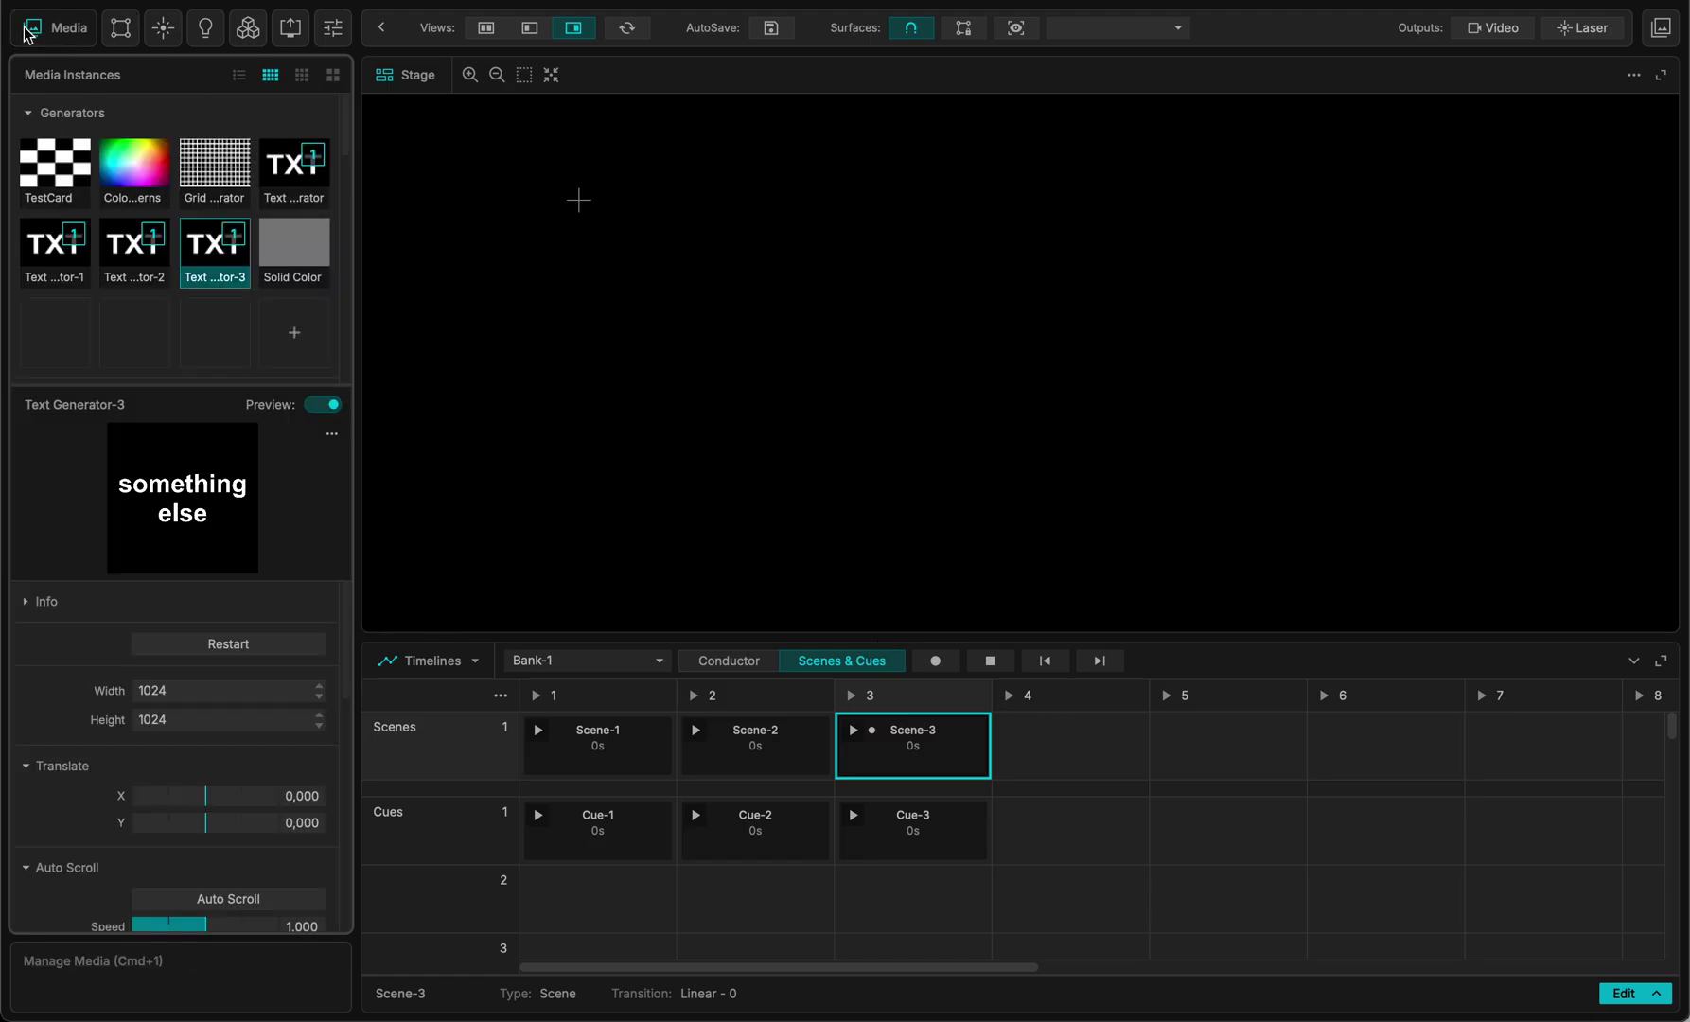
{"action": "left_click", "coordinate": [52, 178]}
{"action": "left_click_drag", "start_coordinate": [52, 177], "coordinate": [1096, 349]}
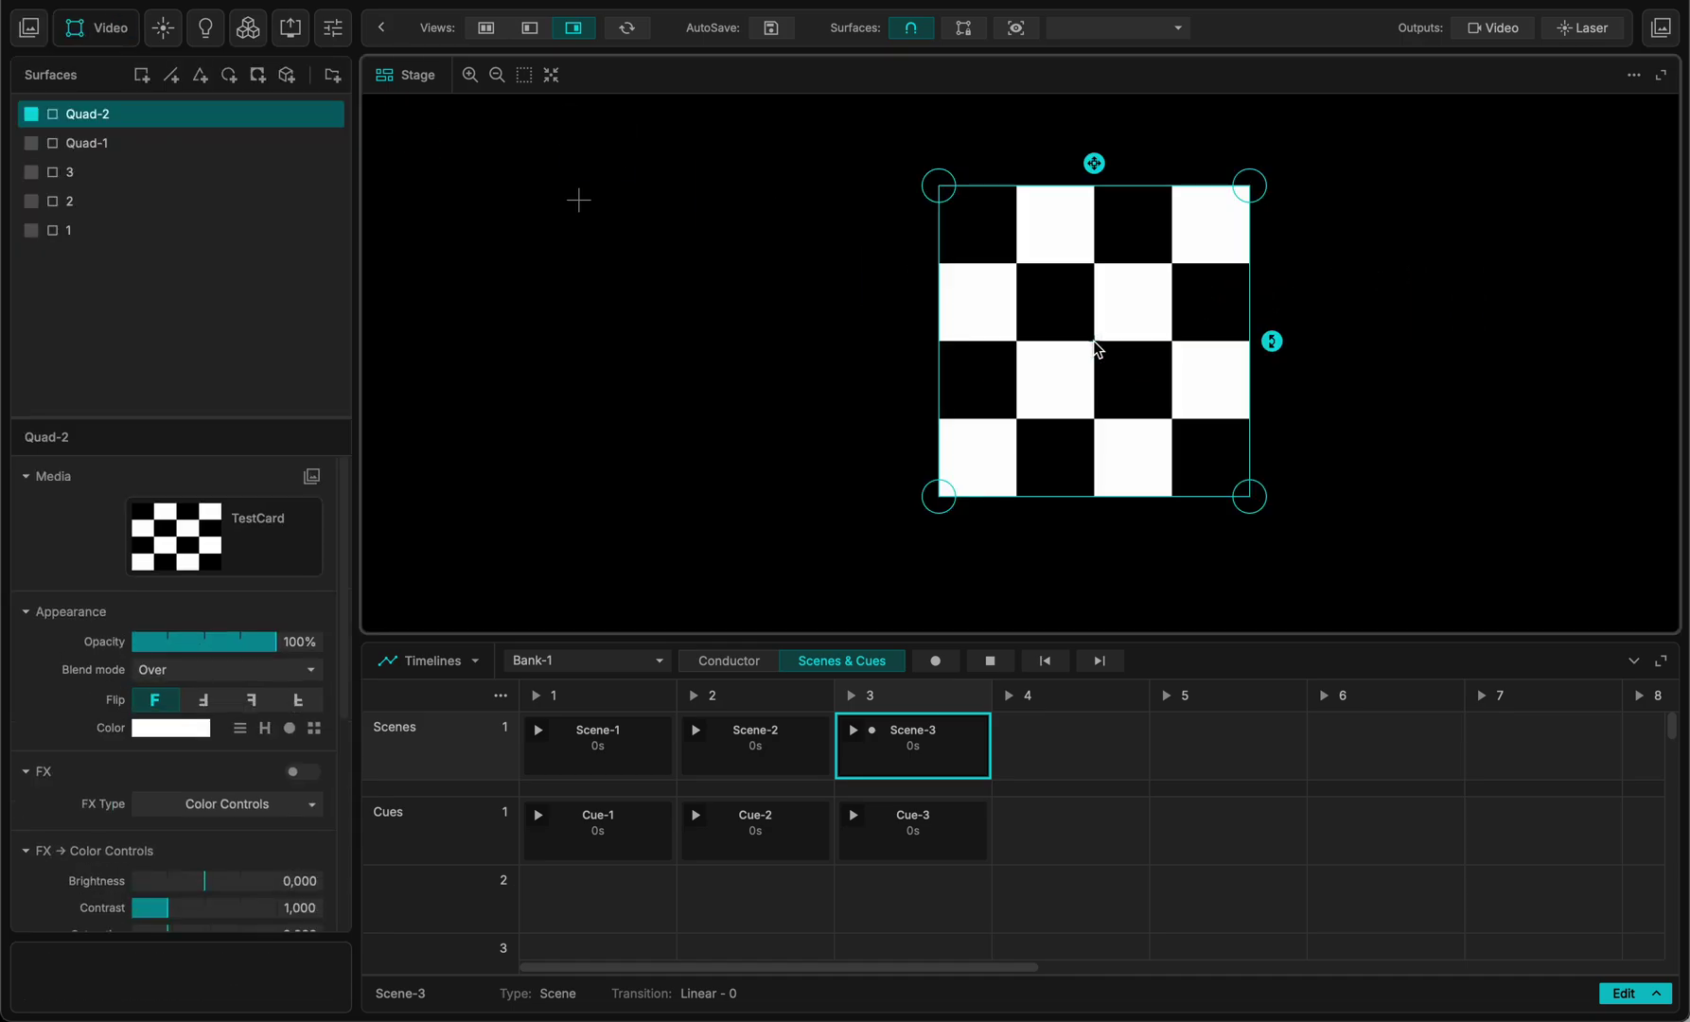
- Crop Quad-2's input to a single white square in side-by-side view, then return to Stage view
{"action": "left_click", "coordinate": [485, 31]}
{"action": "left_click_drag", "start_coordinate": [601, 301], "coordinate": [460, 445]}
{"action": "left_click", "coordinate": [575, 29]}
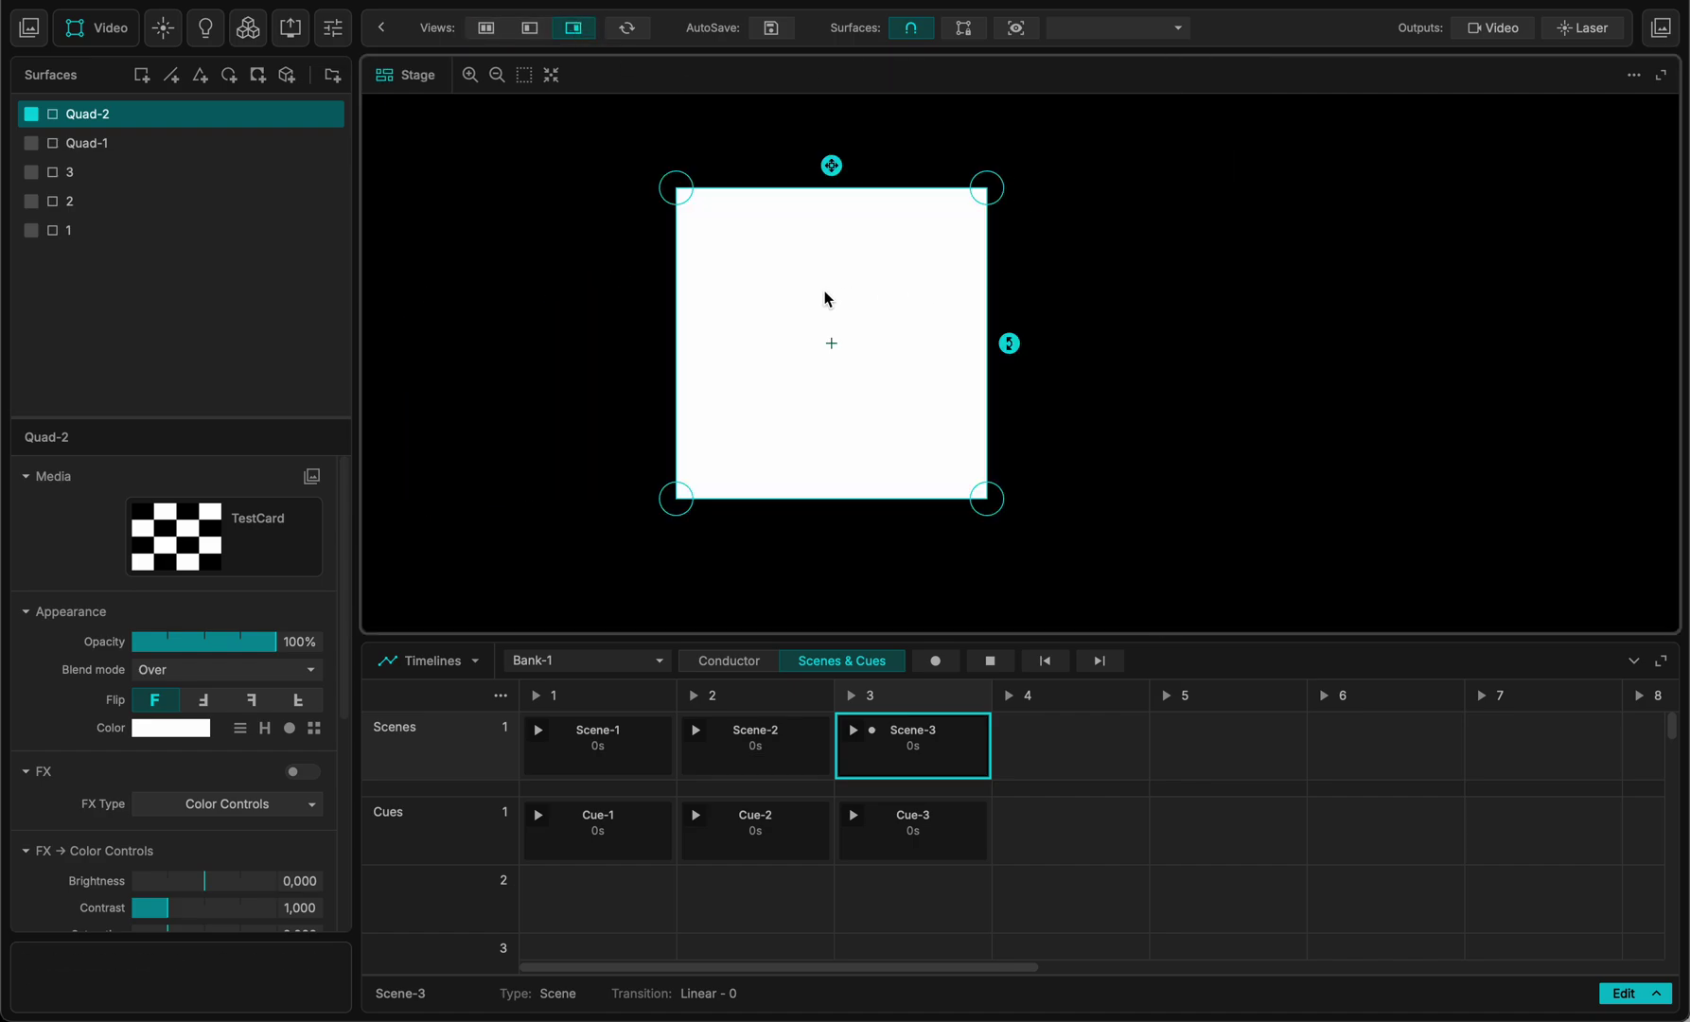
- Create Cue-4 in column 5 of the cue row, toggling recording on and off
{"action": "left_click", "coordinate": [1227, 832]}
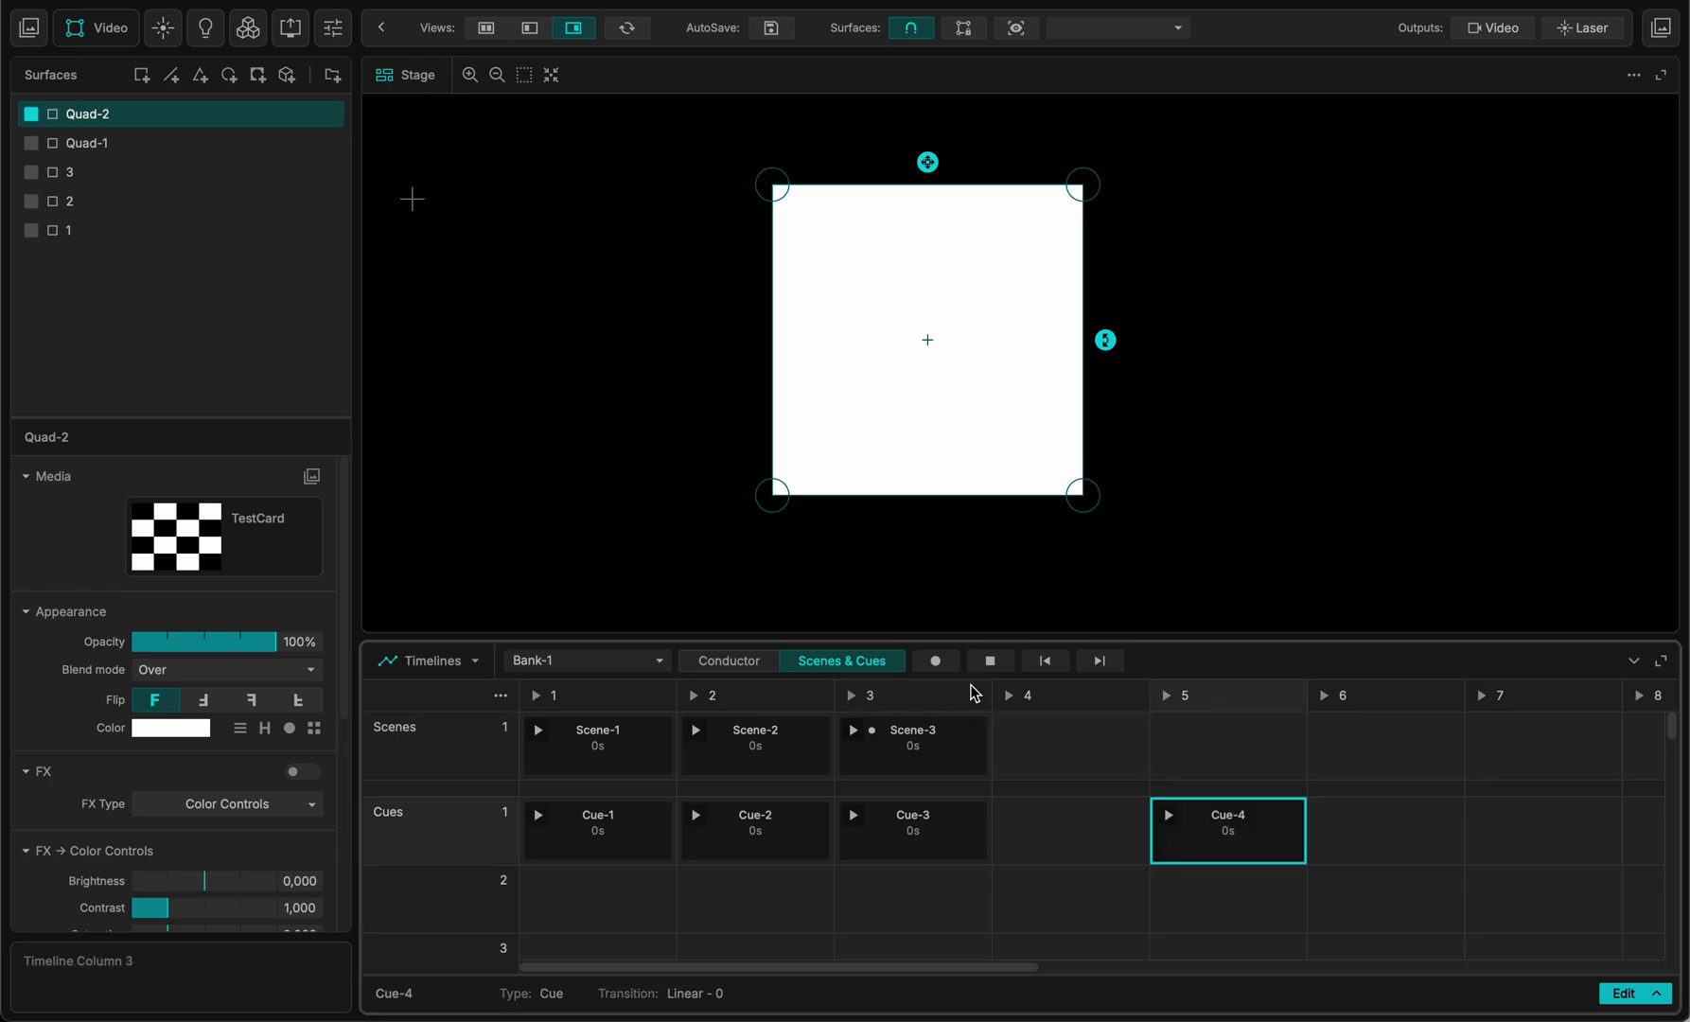
{"action": "left_click", "coordinate": [935, 659]}
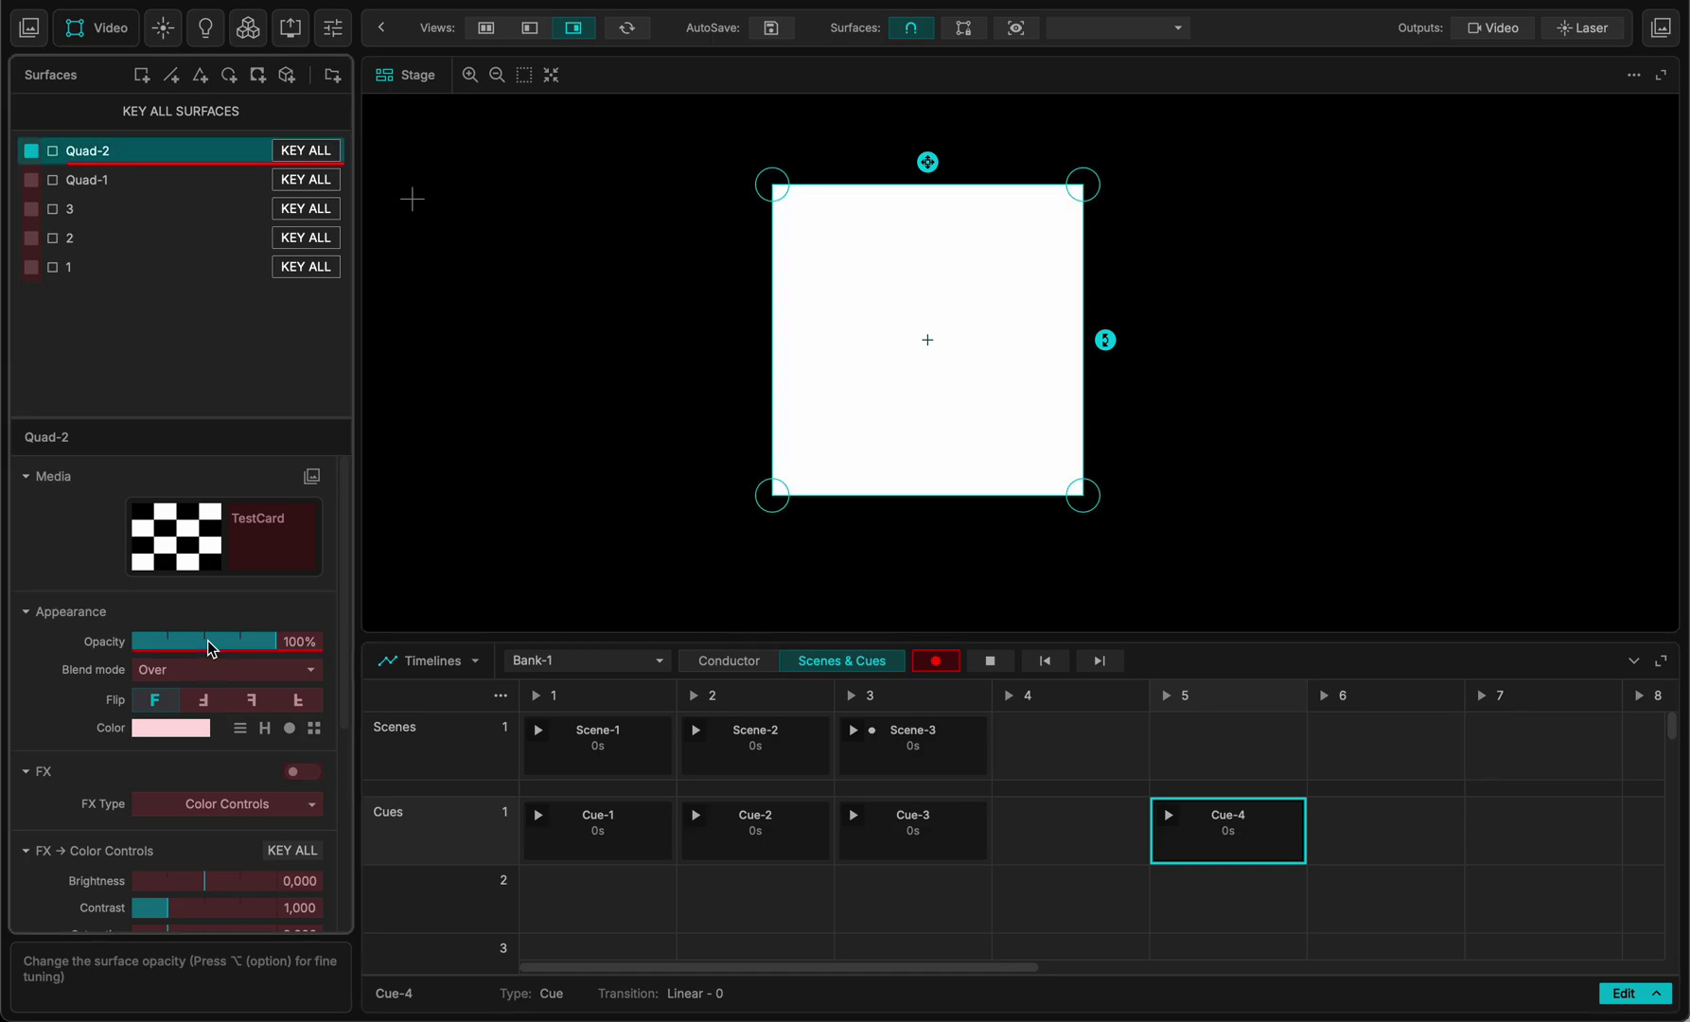
{"action": "left_click", "coordinate": [934, 661]}
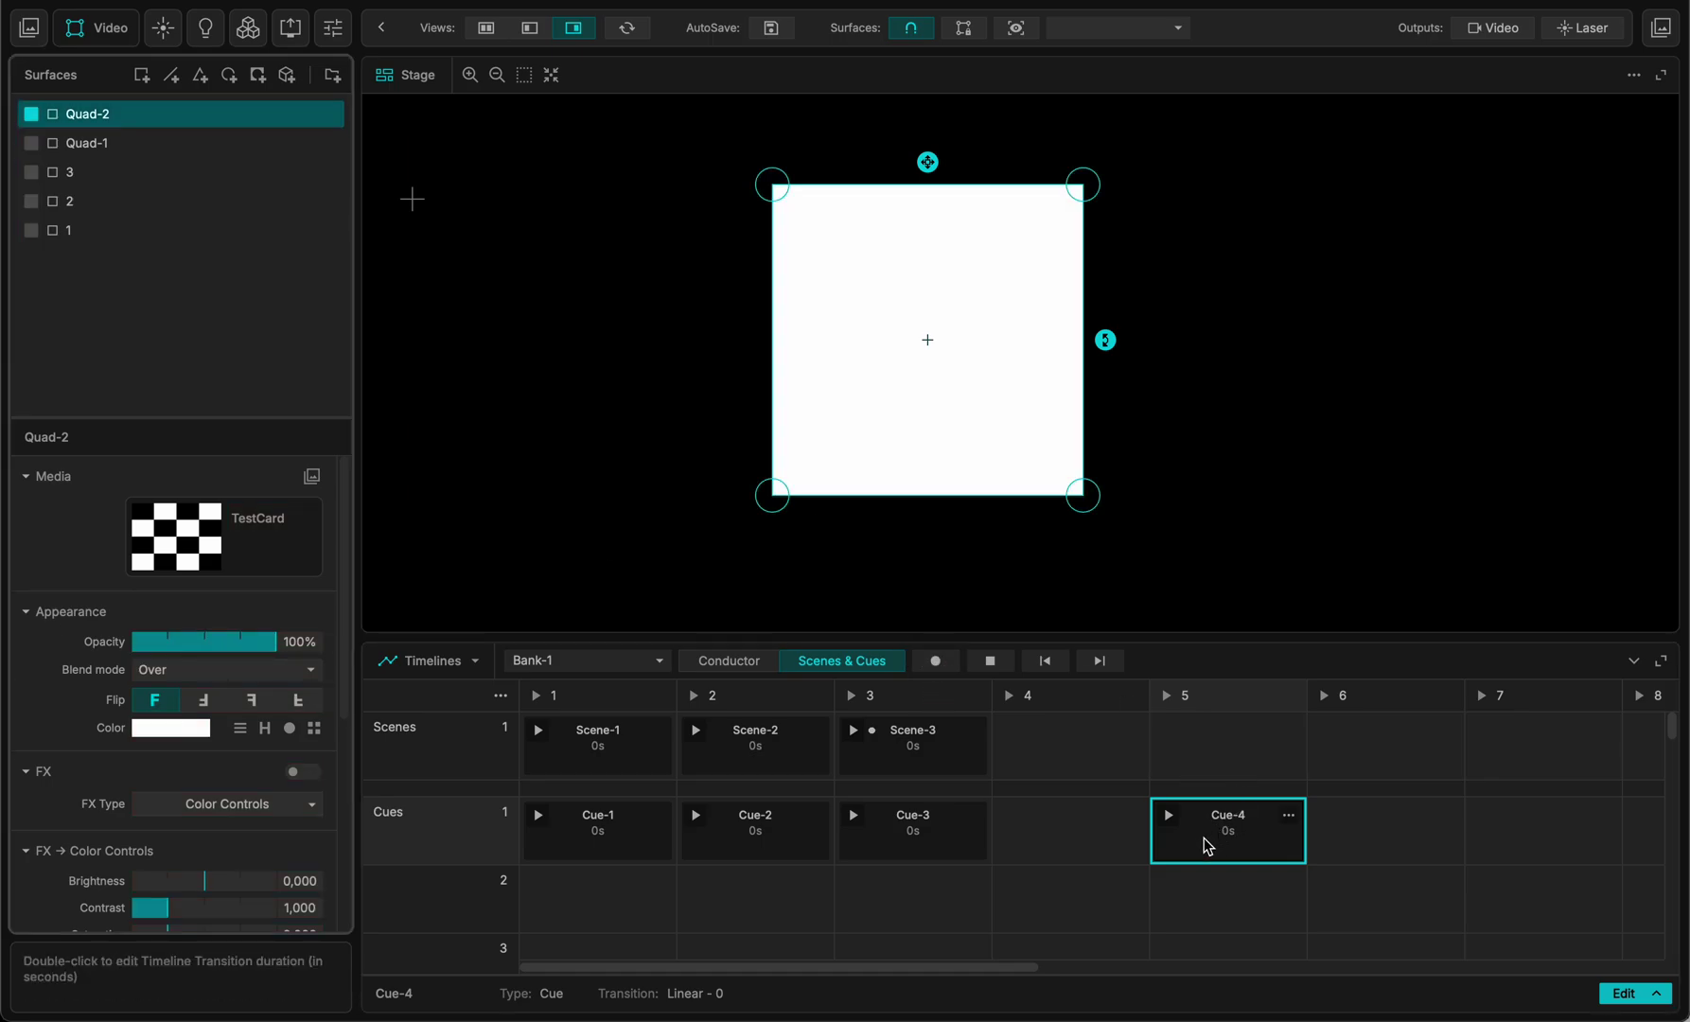
- In Cue-4's timeline, animate Quad-2's Opacity and pull the middle keyframe down into a dip
{"action": "left_click", "coordinate": [1622, 992]}
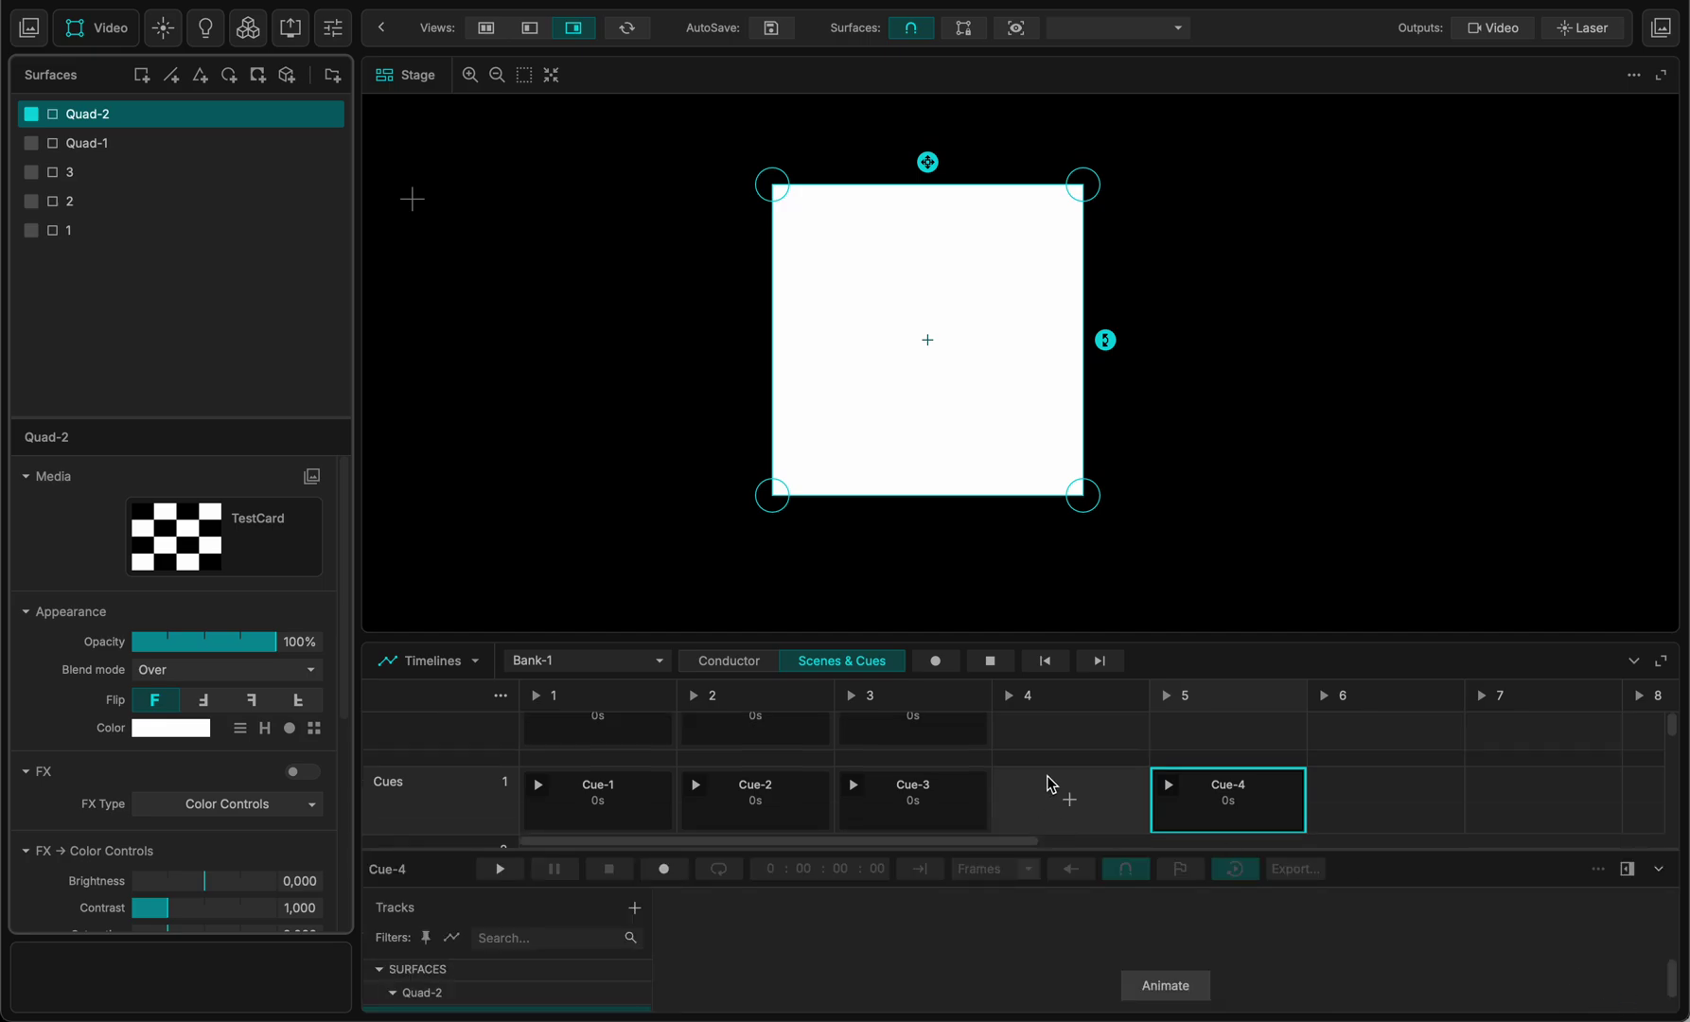
{"action": "left_click_drag", "start_coordinate": [949, 639], "coordinate": [933, 478]}
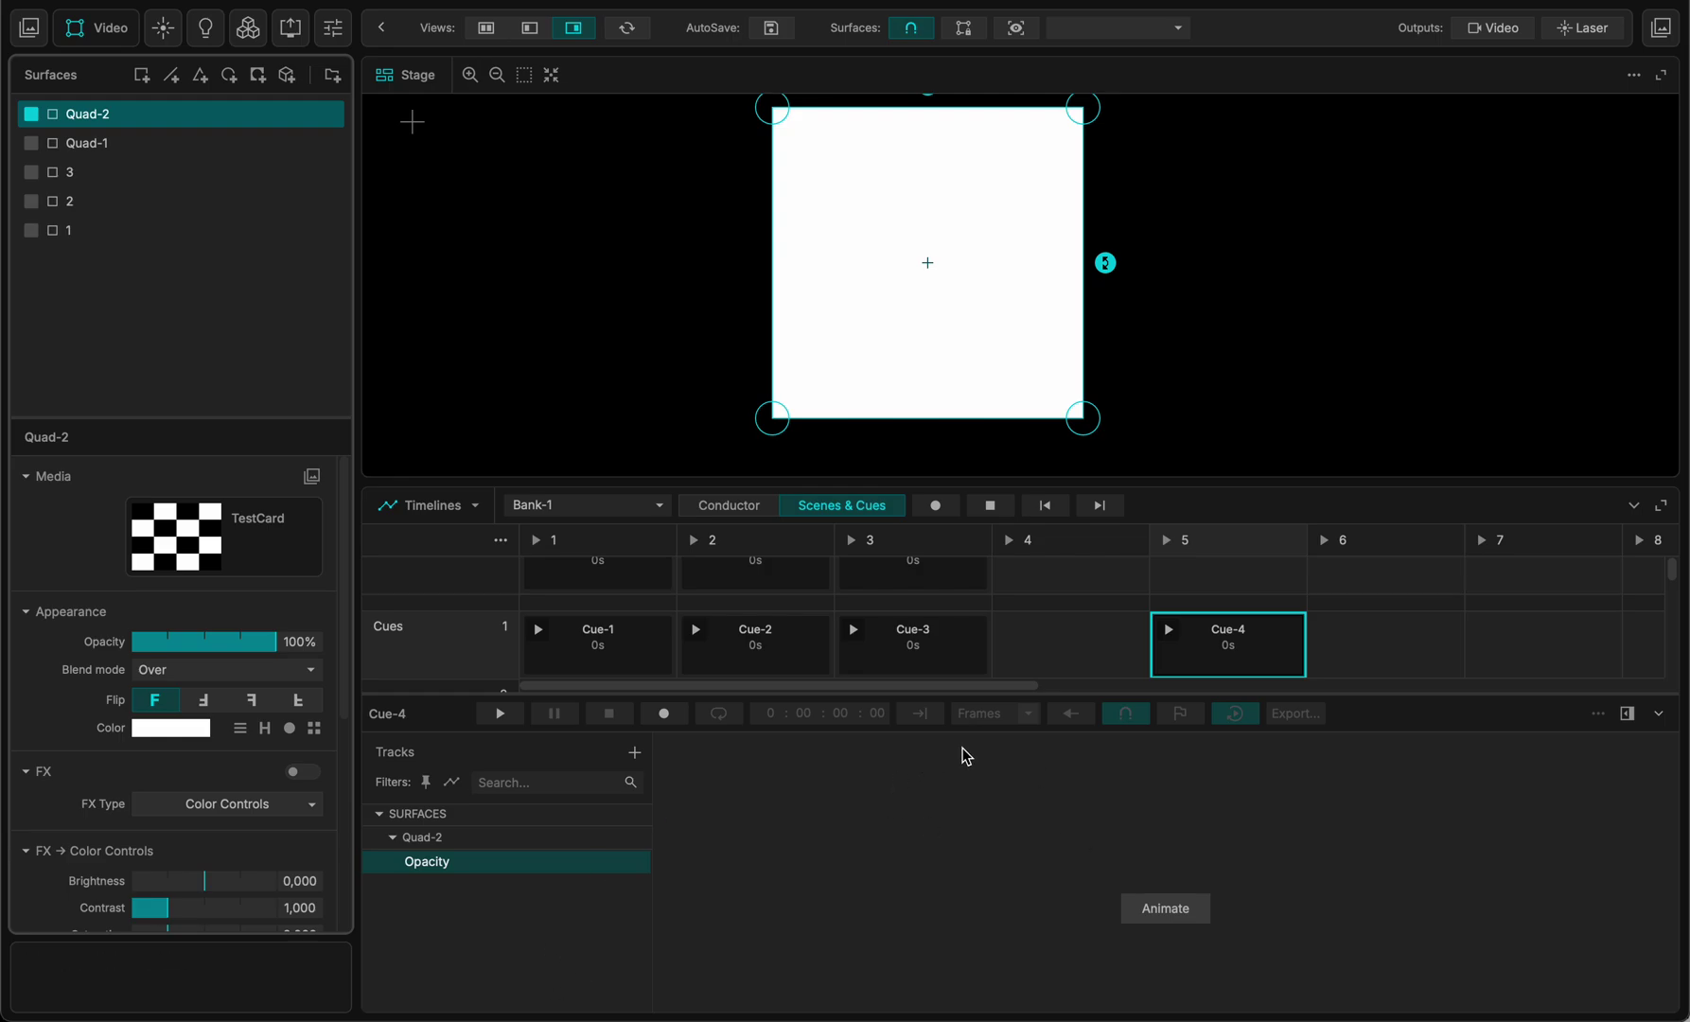
{"action": "left_click", "coordinate": [1165, 910]}
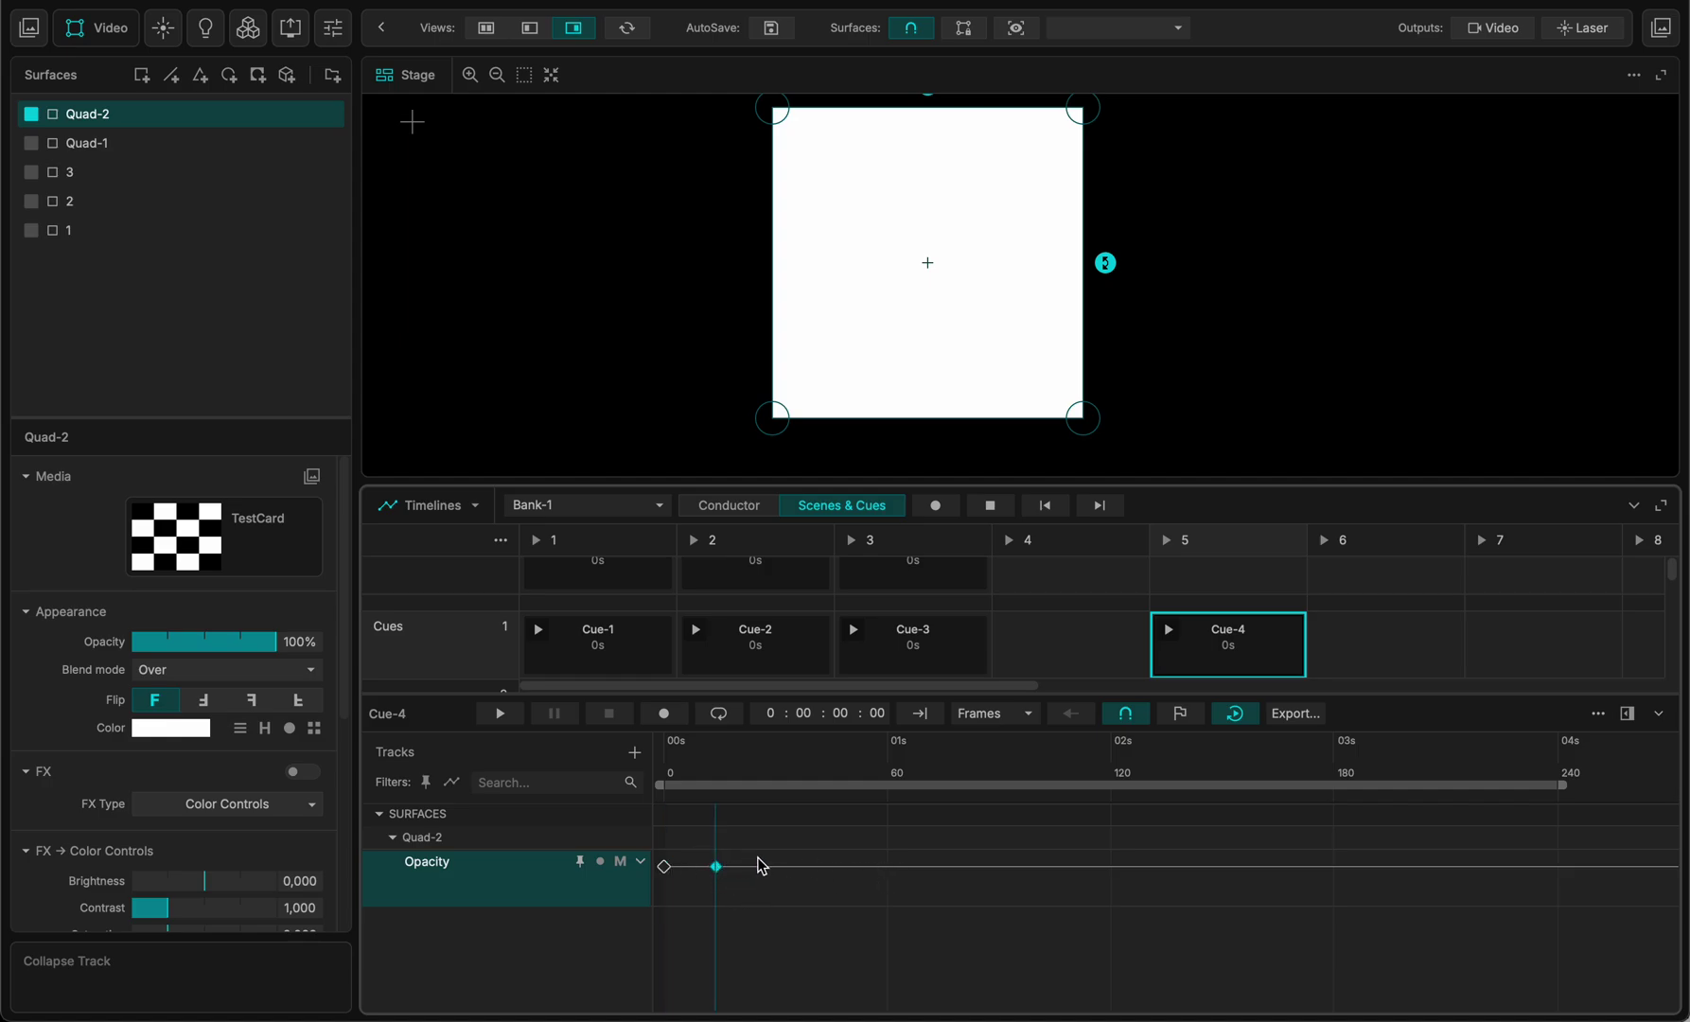
{"action": "left_click_drag", "start_coordinate": [718, 874], "coordinate": [716, 949]}
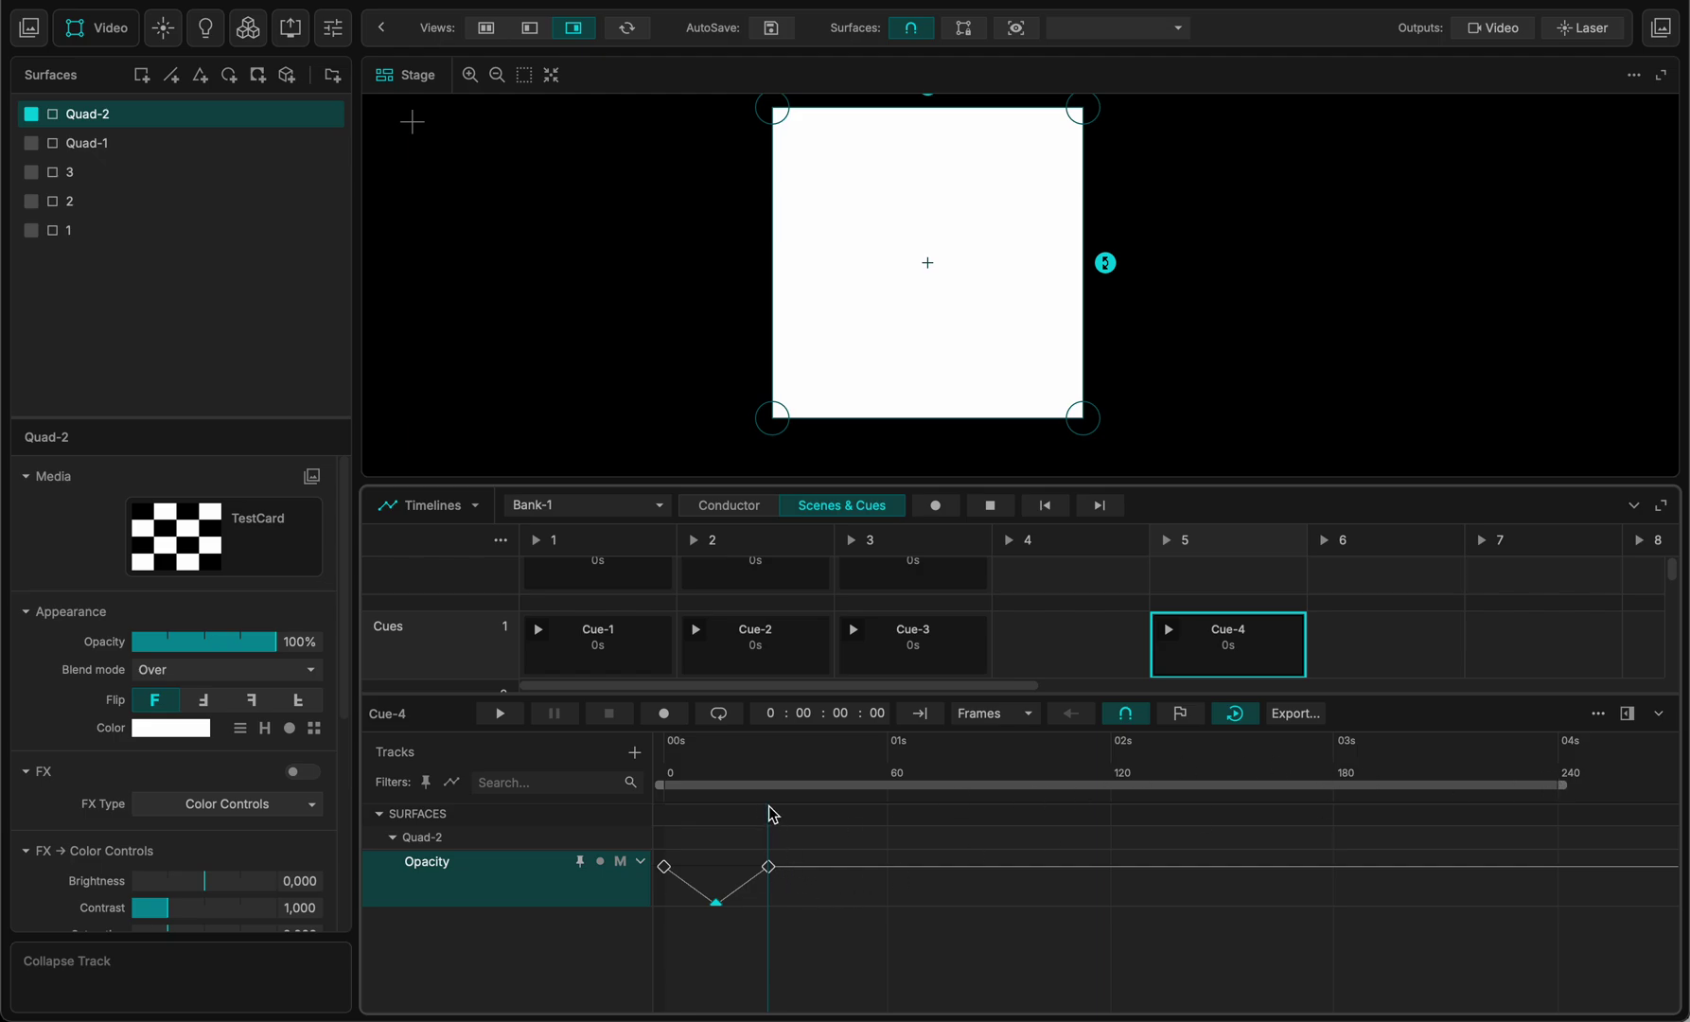
- Set the loop end at the playhead, enable Loop and preview Cue-4
{"action": "right_click", "coordinate": [771, 766]}
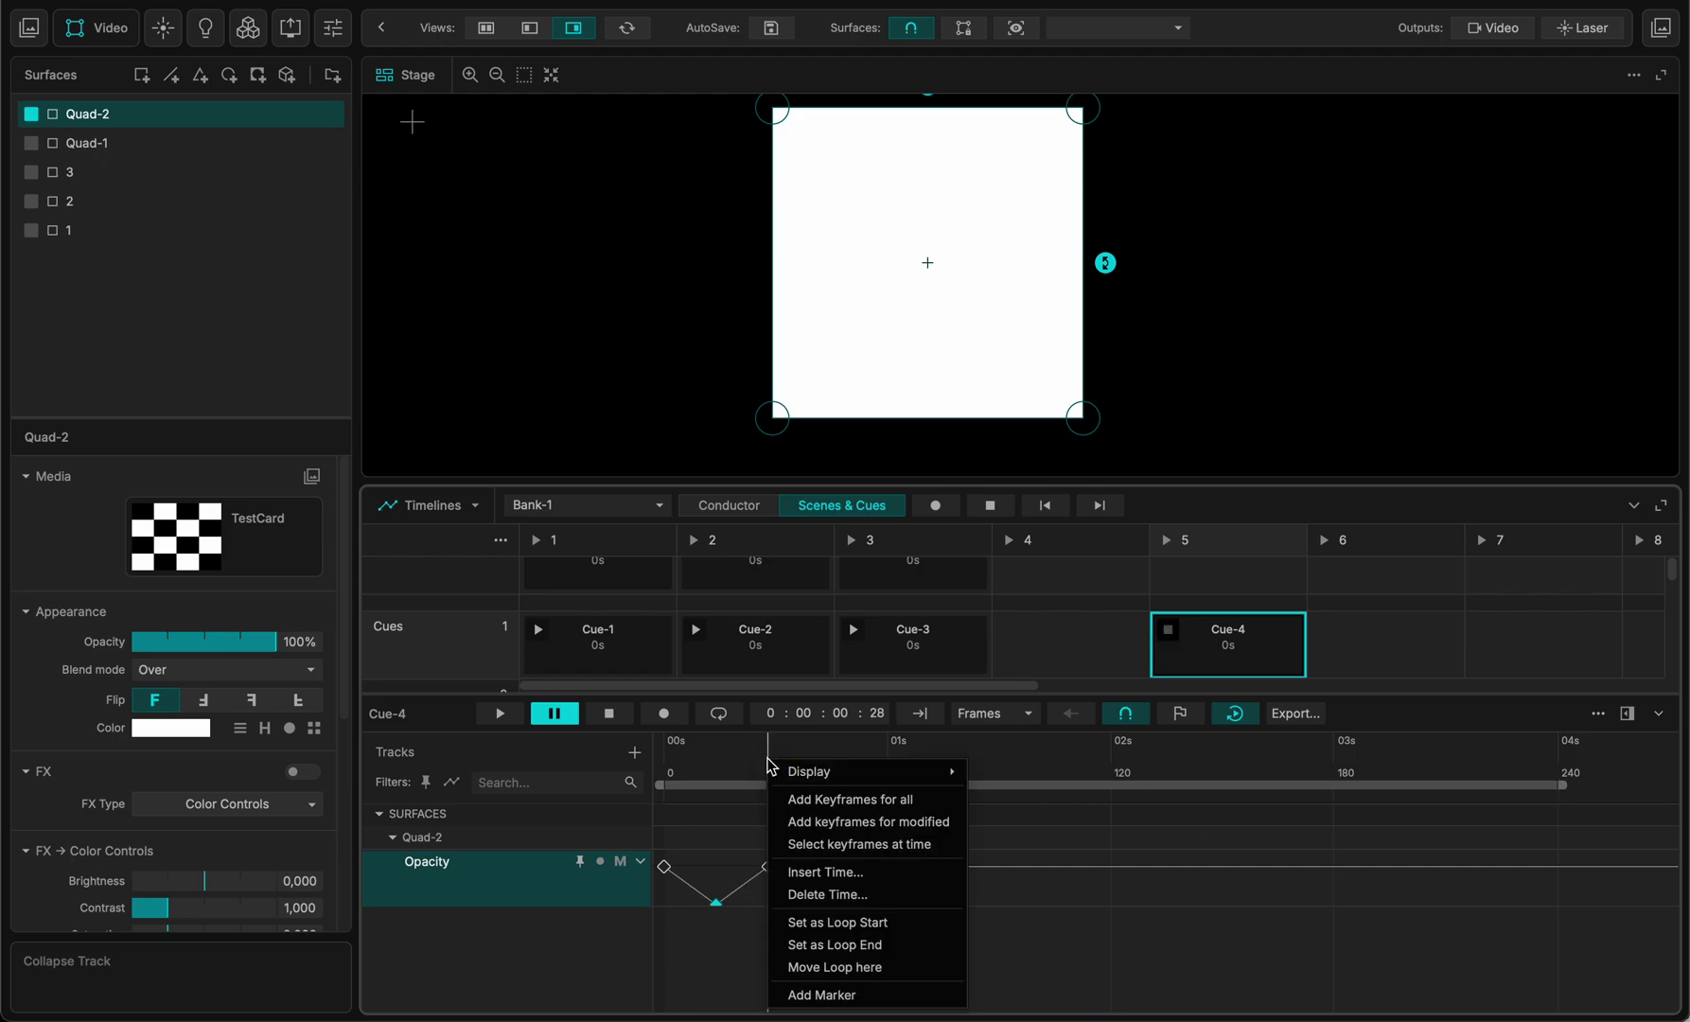
{"action": "left_click", "coordinate": [830, 949]}
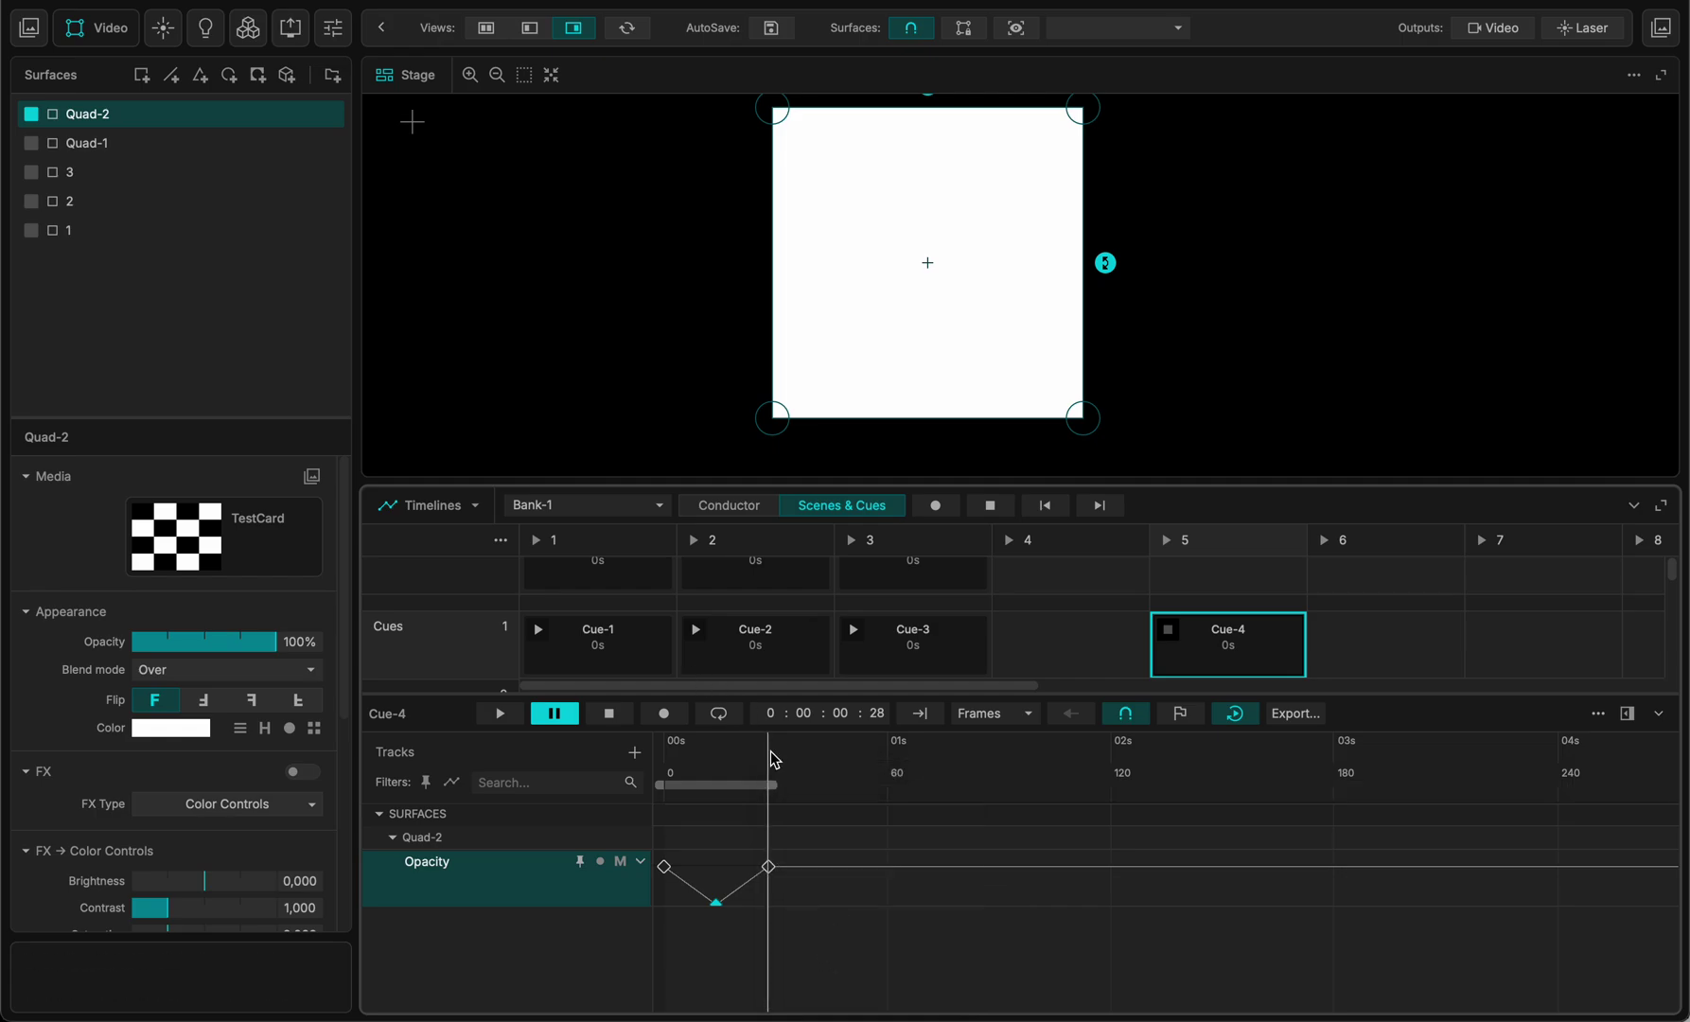
{"action": "left_click", "coordinate": [718, 713]}
{"action": "left_click", "coordinate": [499, 713]}
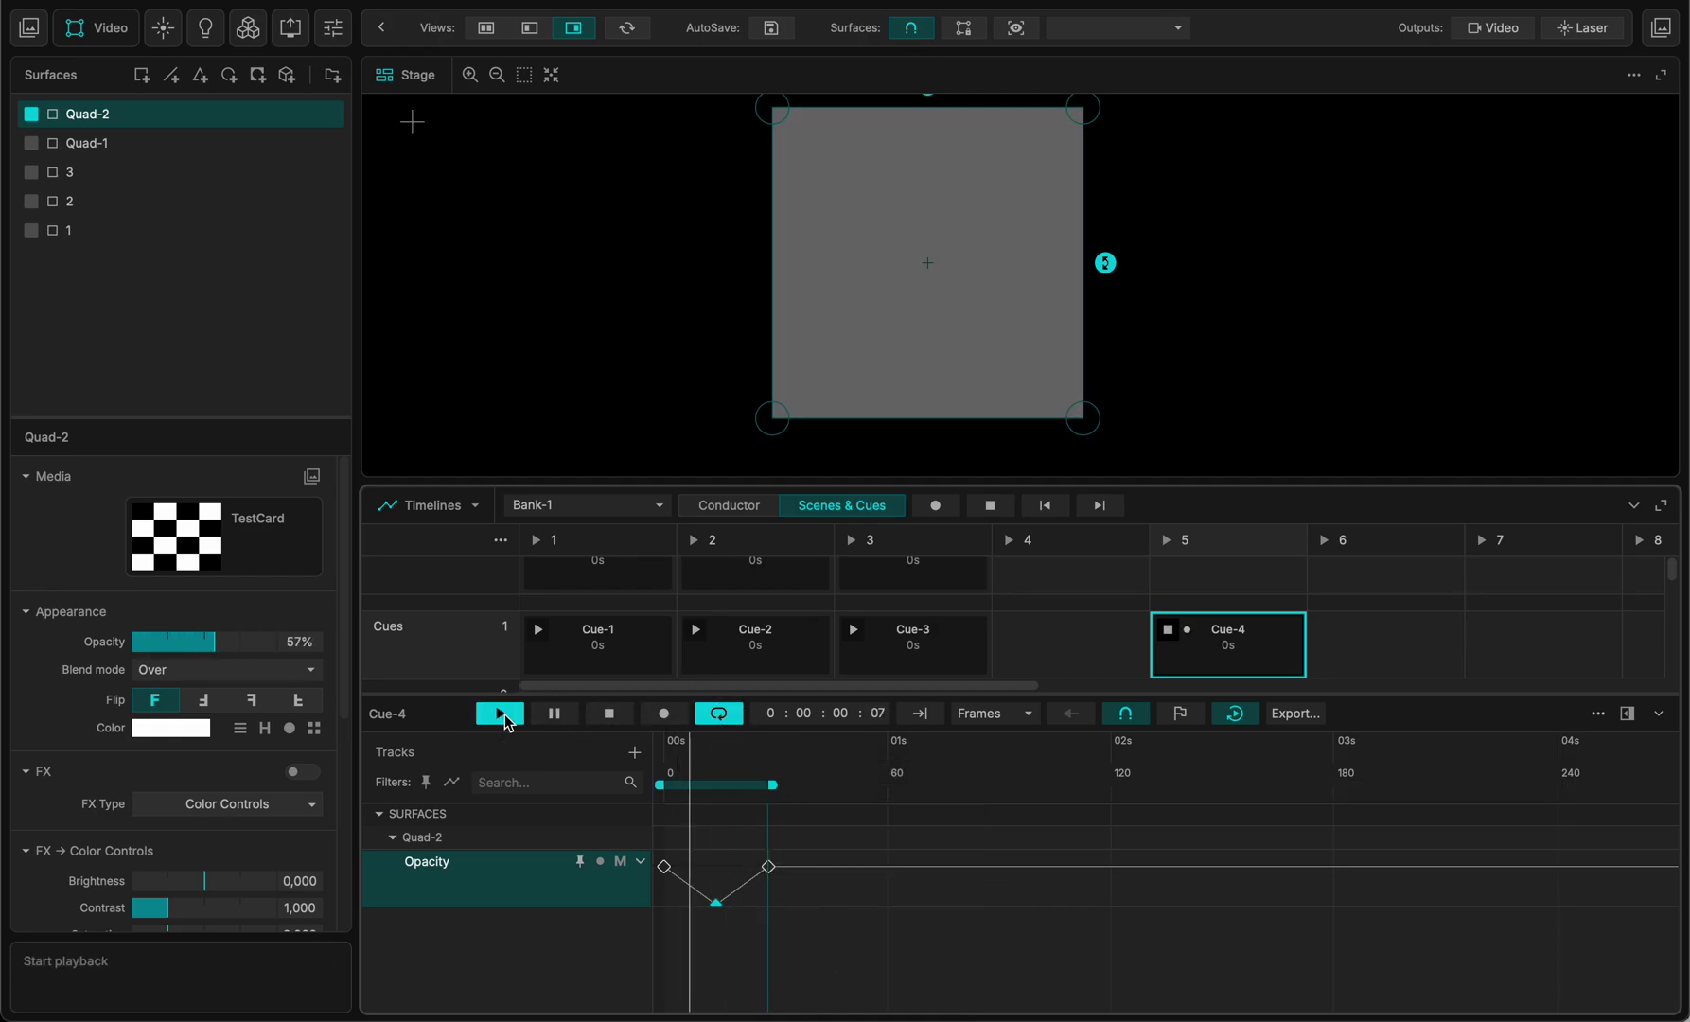
{"action": "left_click", "coordinate": [504, 717]}
- Compress the three opacity keyframes into a shorter dip, shorten the loop range and replay
{"action": "left_click_drag", "start_coordinate": [767, 866], "coordinate": [693, 904]}
{"action": "left_click_drag", "start_coordinate": [746, 844], "coordinate": [626, 949]}
{"action": "left_click_drag", "start_coordinate": [737, 891], "coordinate": [708, 891]}
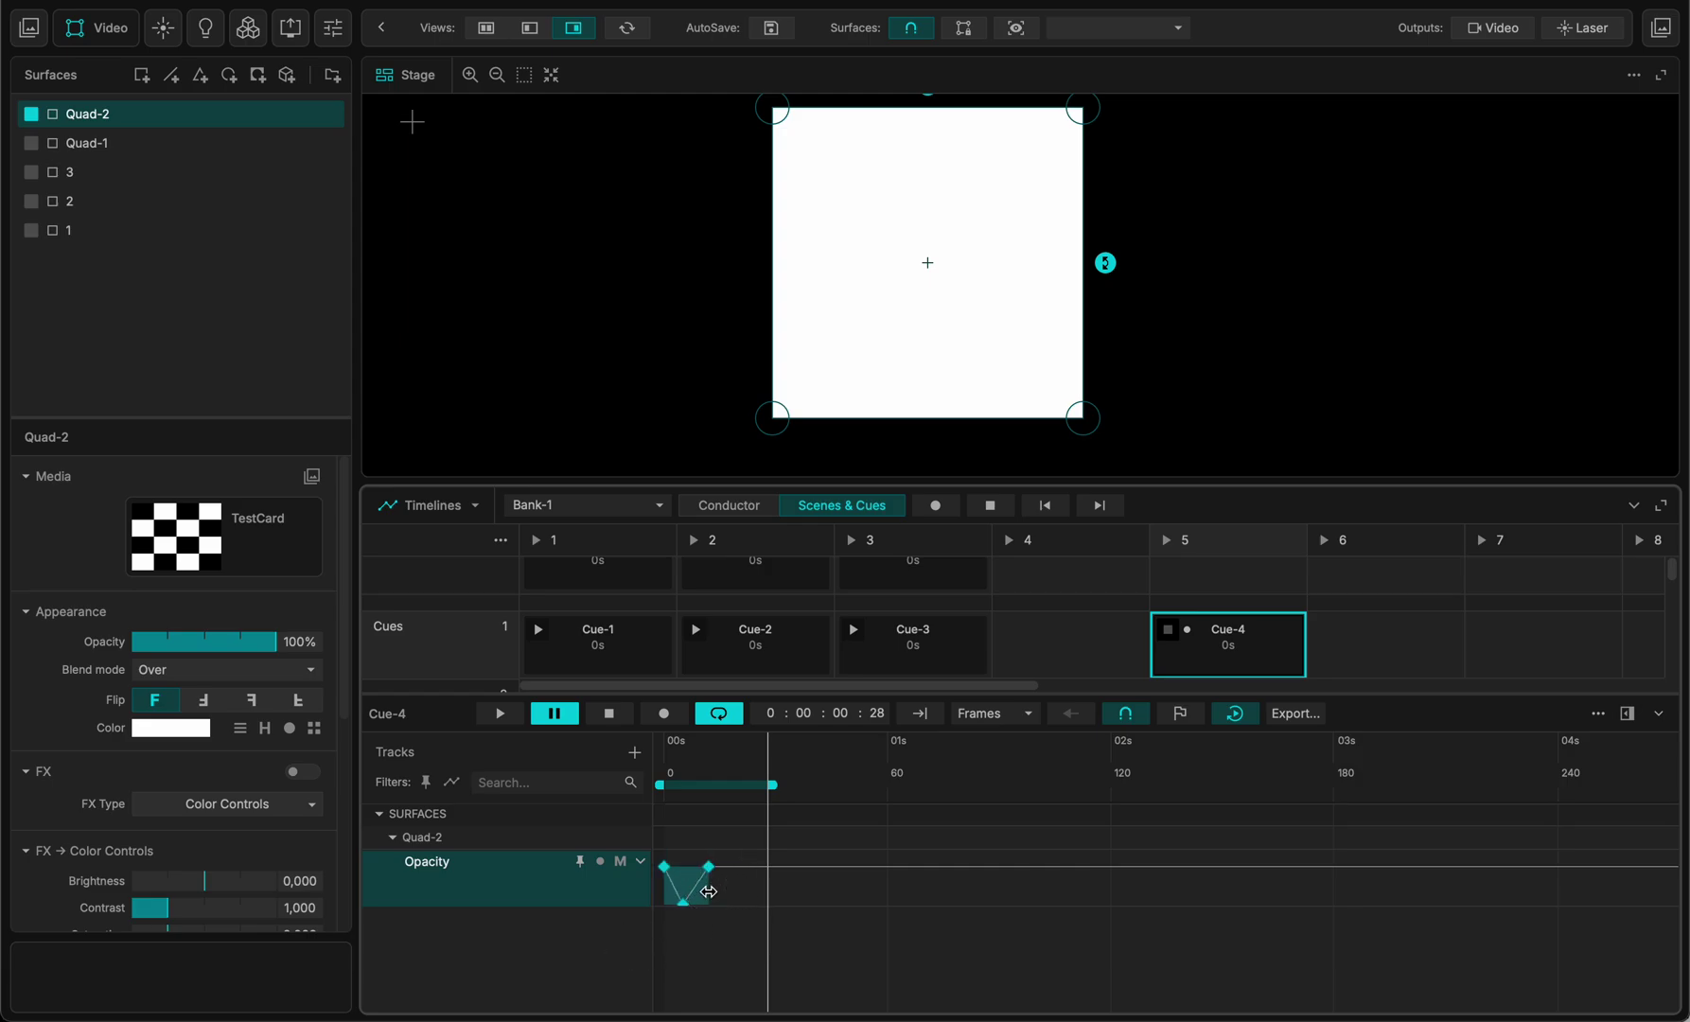
{"action": "left_click_drag", "start_coordinate": [772, 788], "coordinate": [711, 793]}
{"action": "key", "text": "space"}
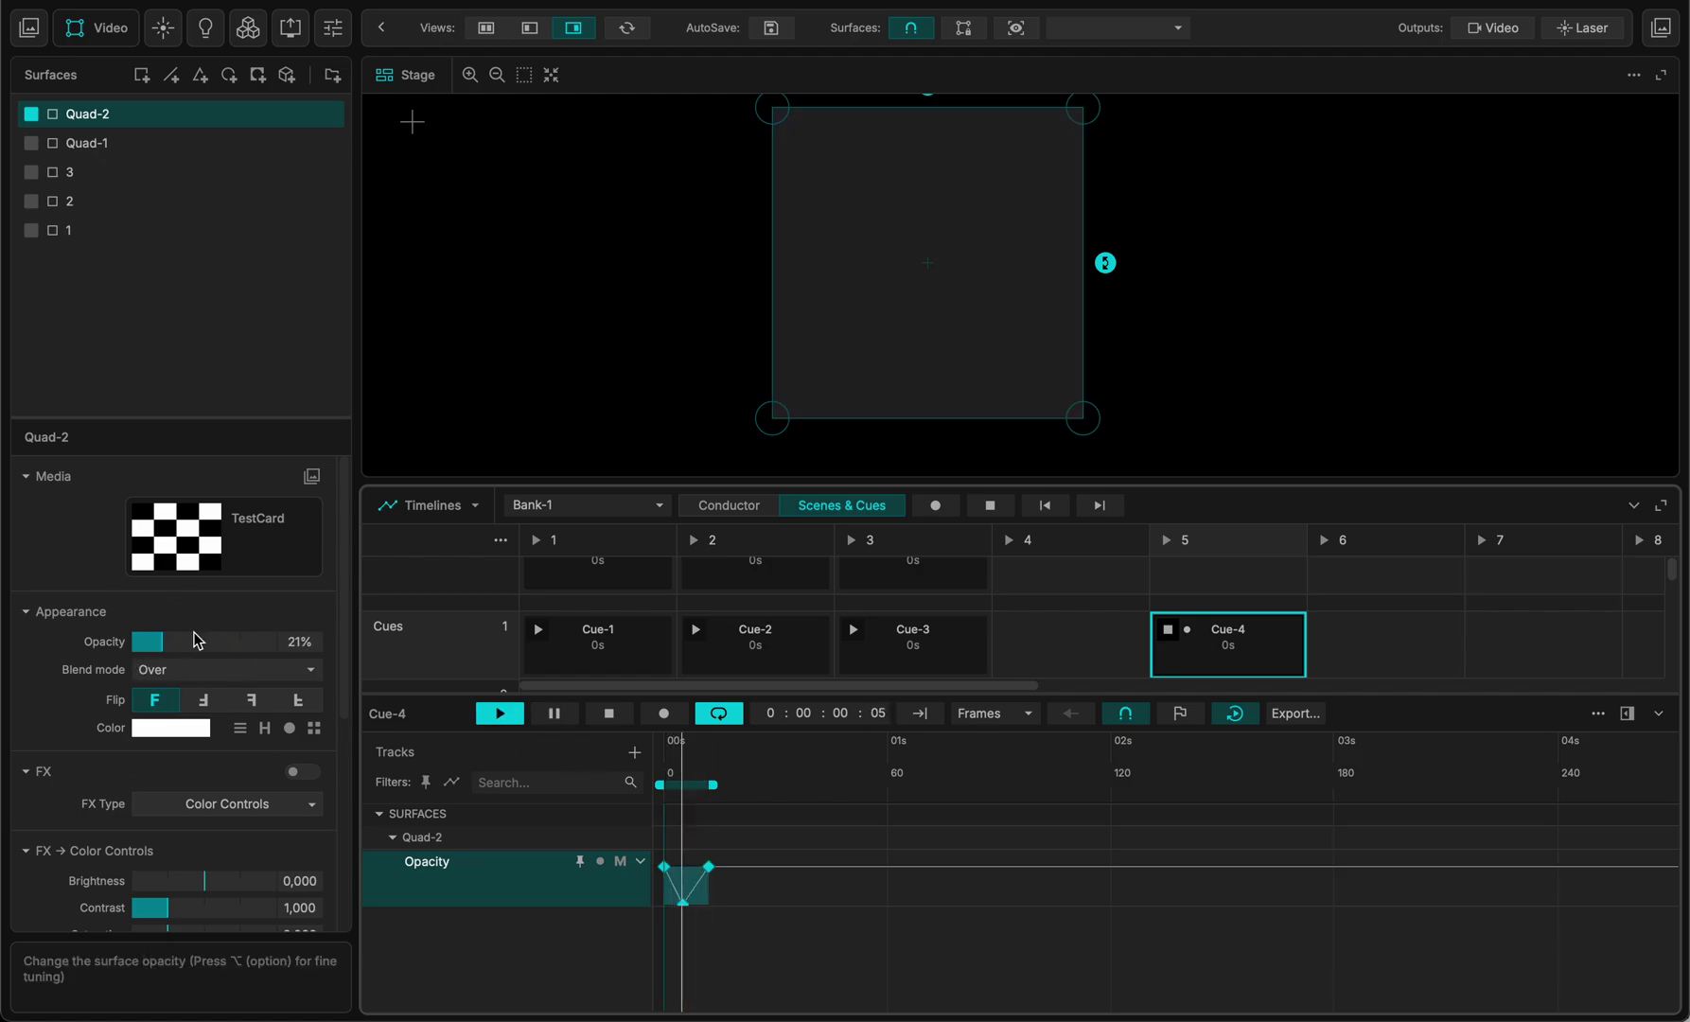
- Stop playback, enlarge the cue grid, and create Cue-5 in row 2, column 5
{"action": "left_click", "coordinate": [554, 713]}
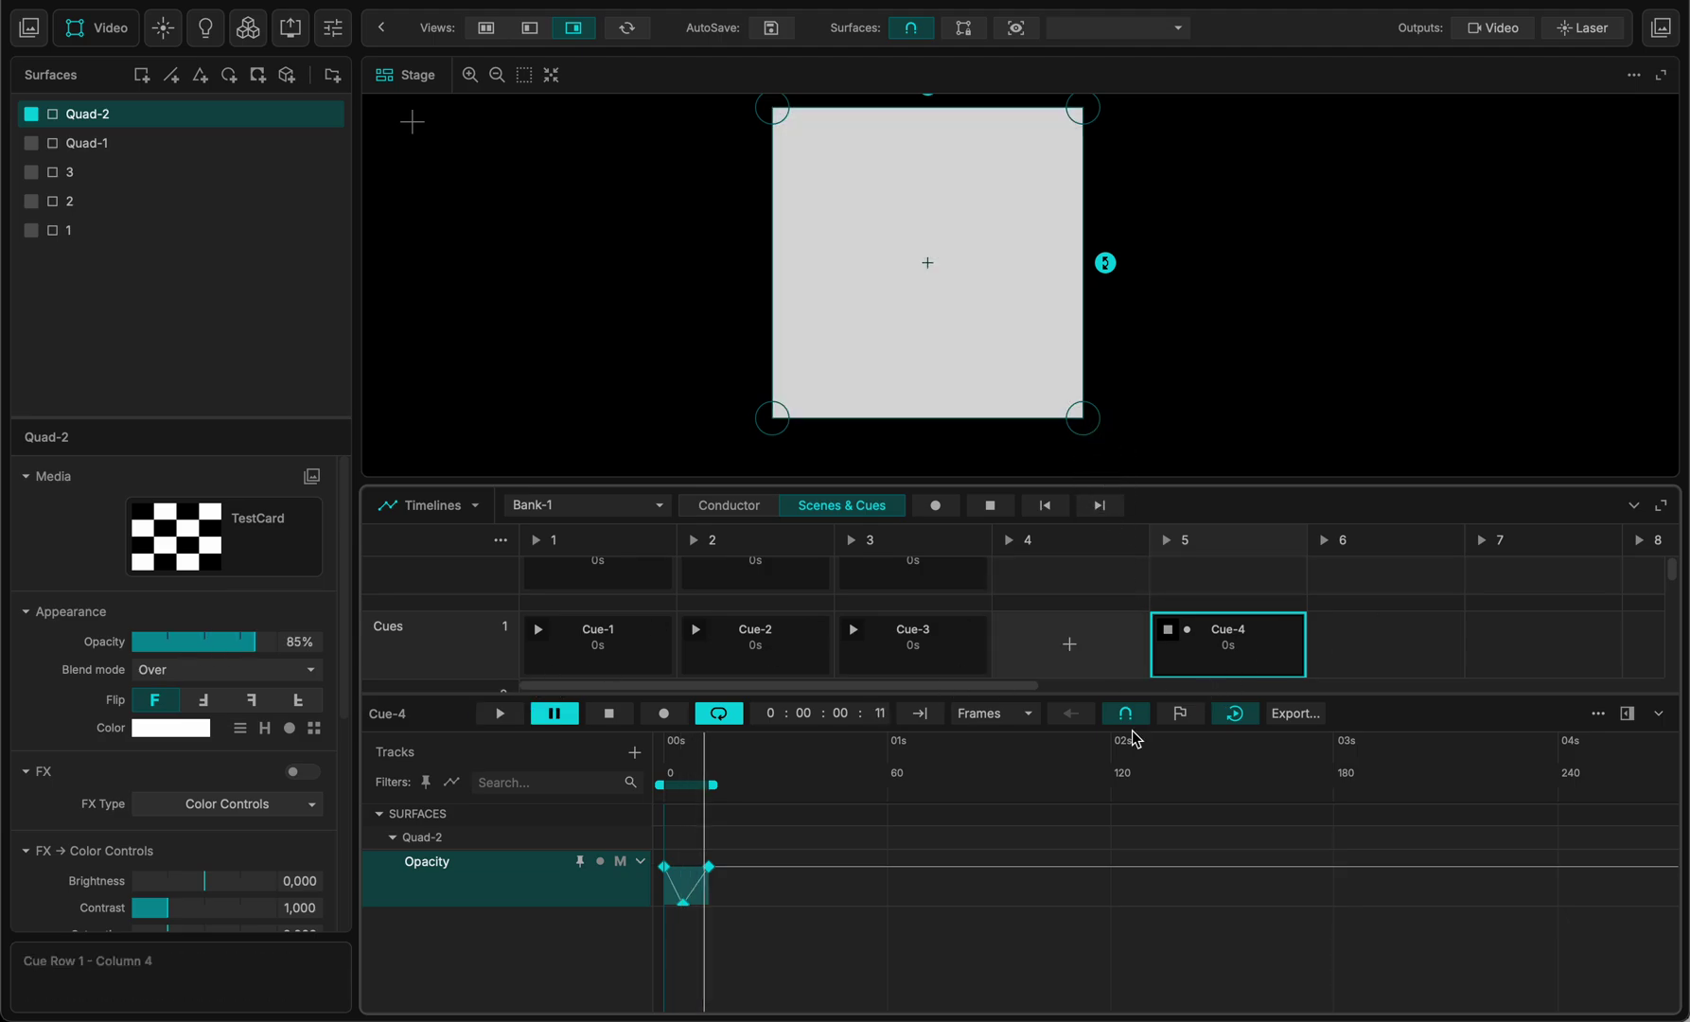
{"action": "left_click_drag", "start_coordinate": [1064, 691], "coordinate": [1093, 824]}
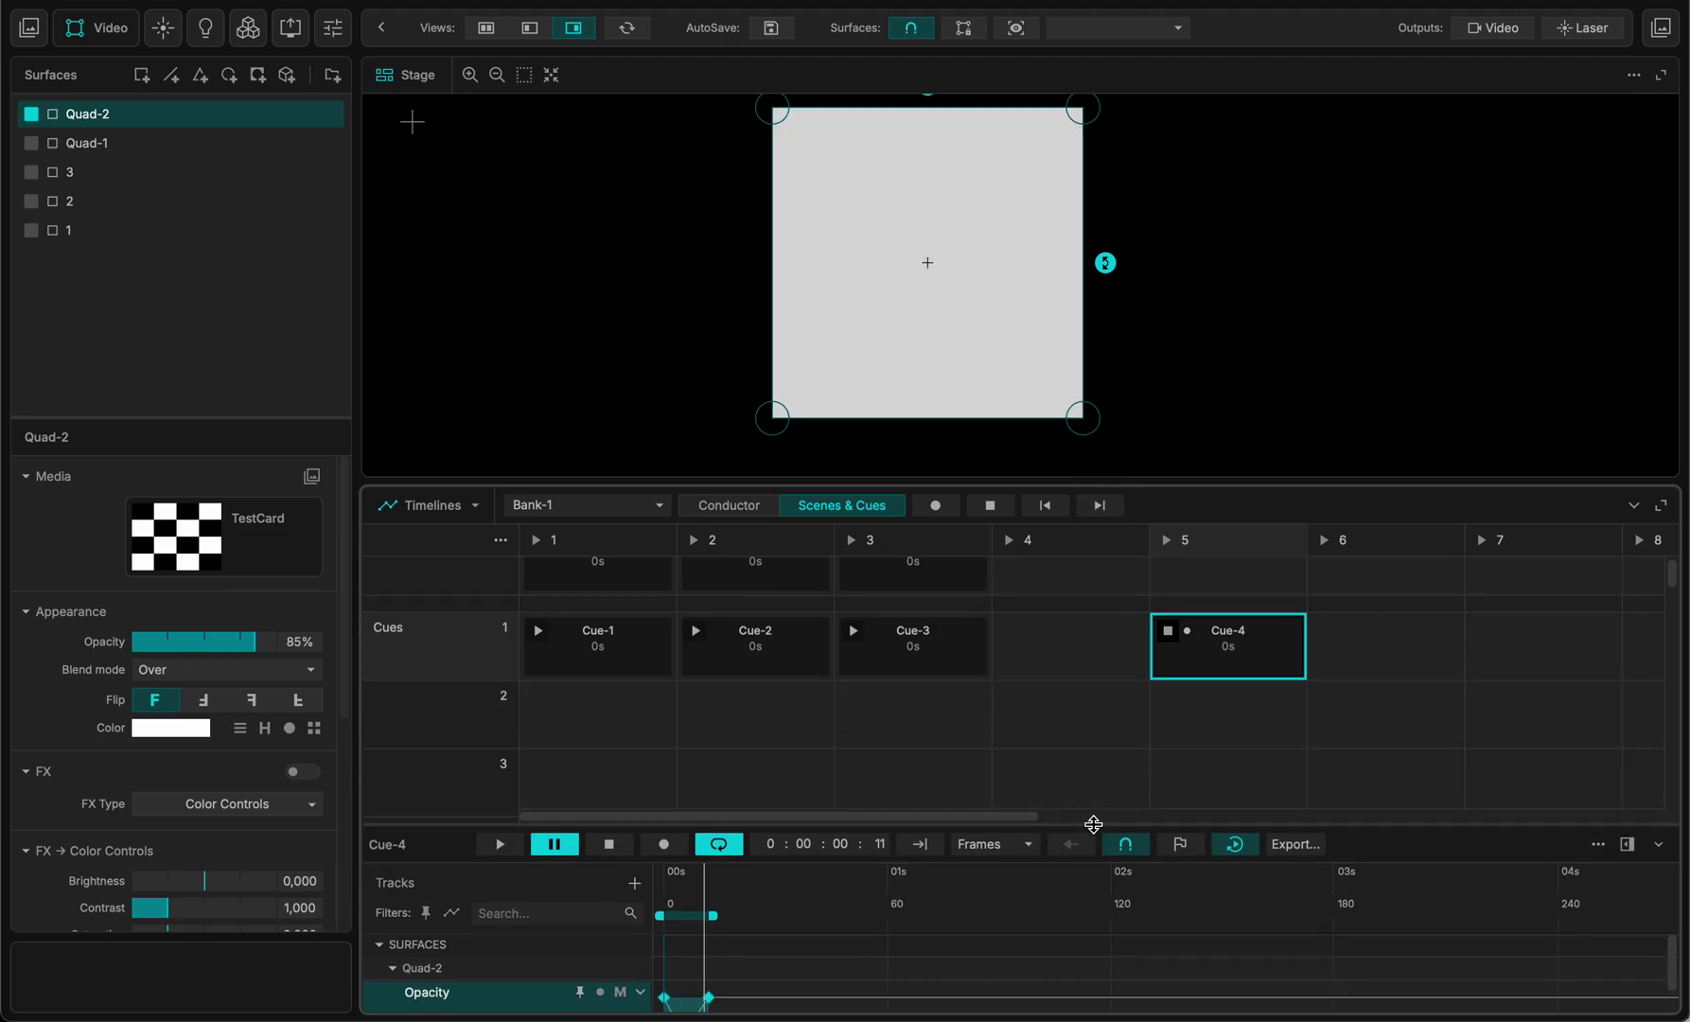
{"action": "left_click", "coordinate": [1229, 717]}
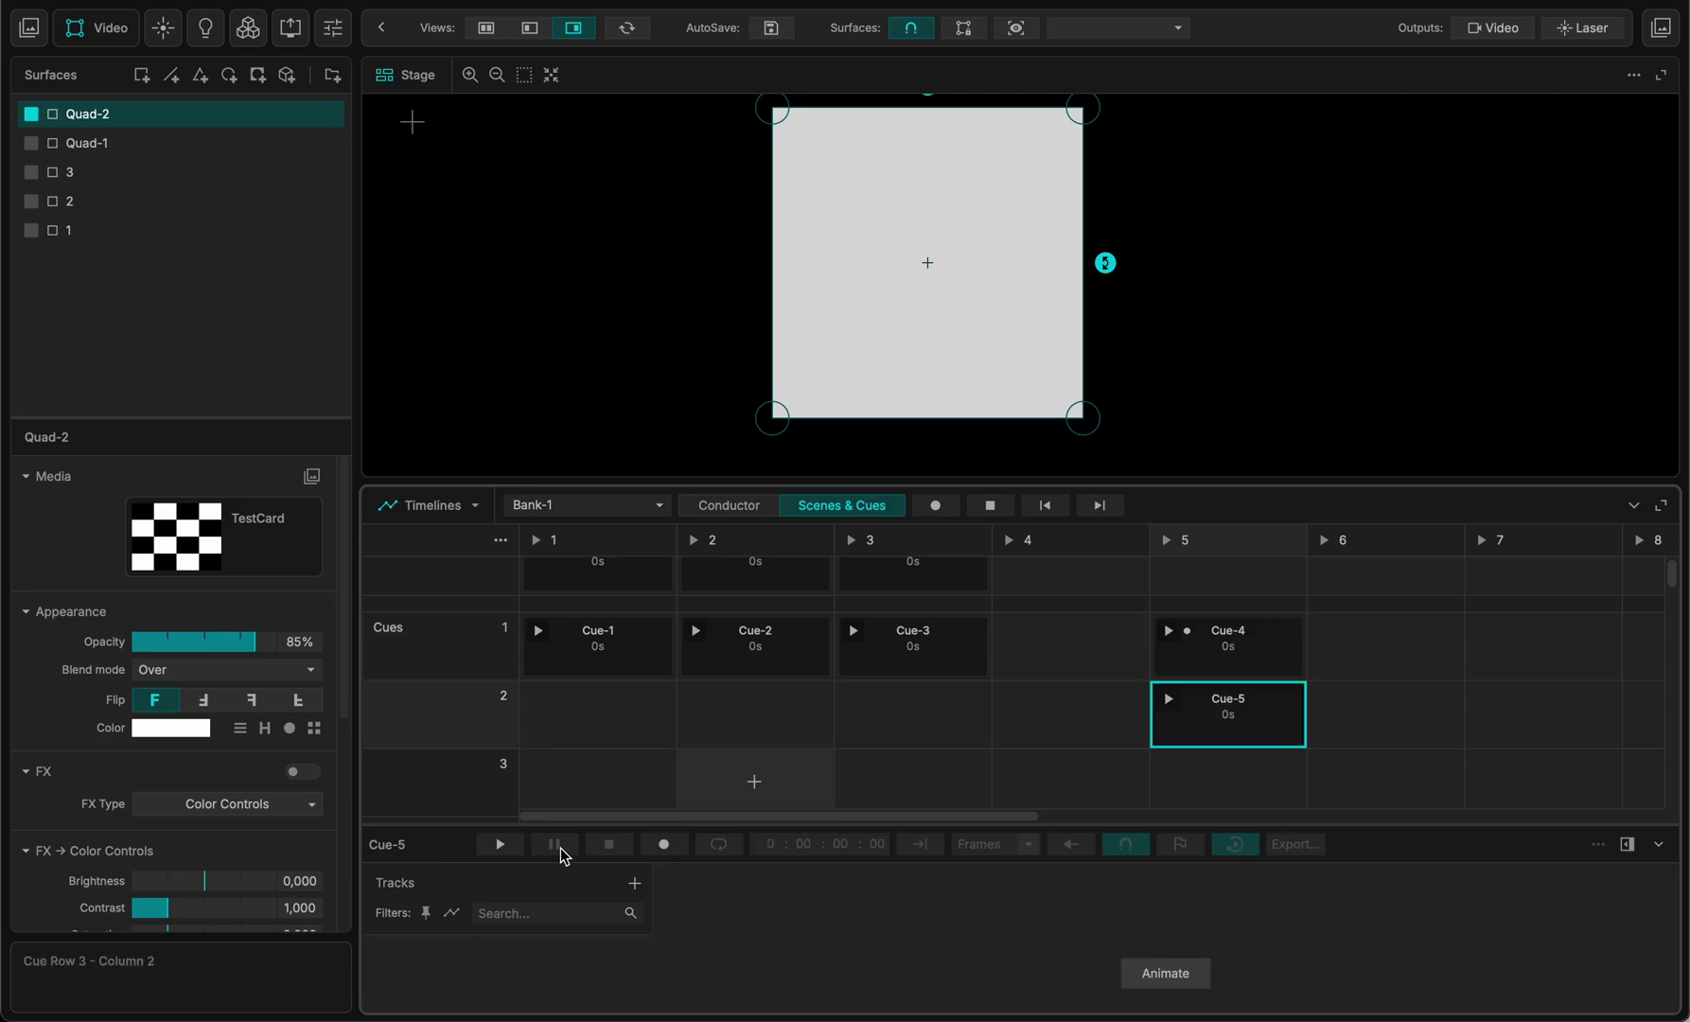
- Record an animated Quad-2 Color track into Cue-5 with a keyframe at frame 0
{"action": "left_click", "coordinate": [663, 843]}
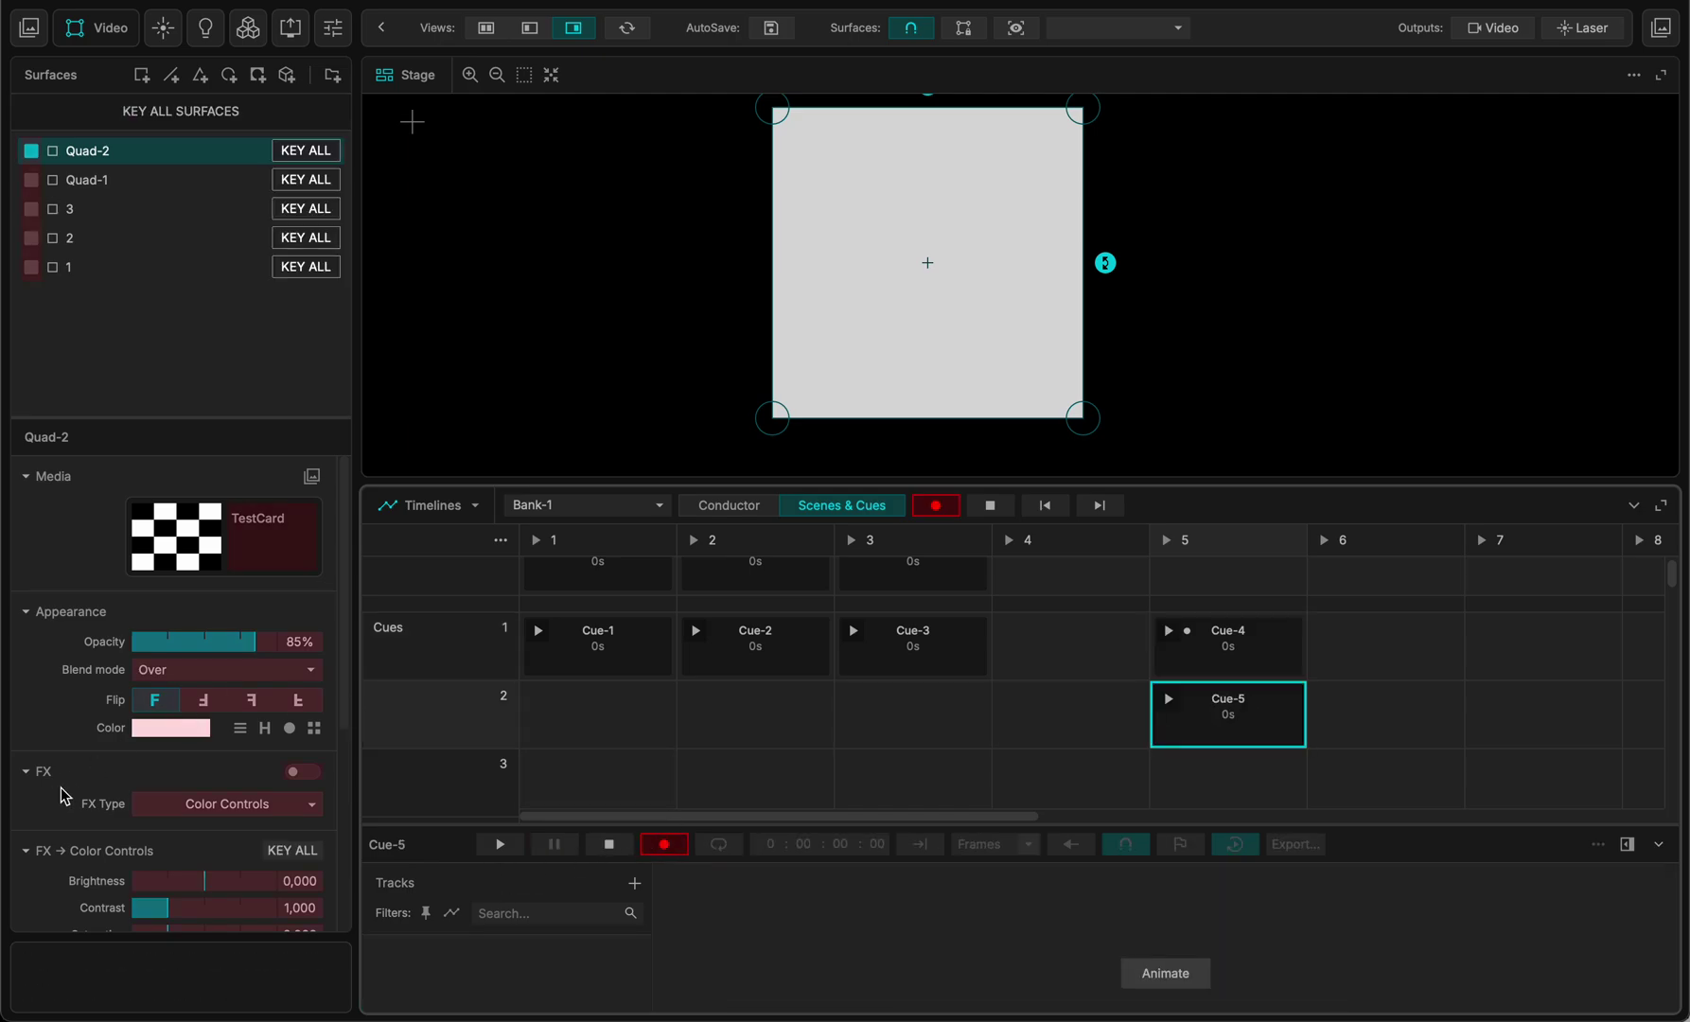
{"action": "left_click", "coordinate": [142, 729]}
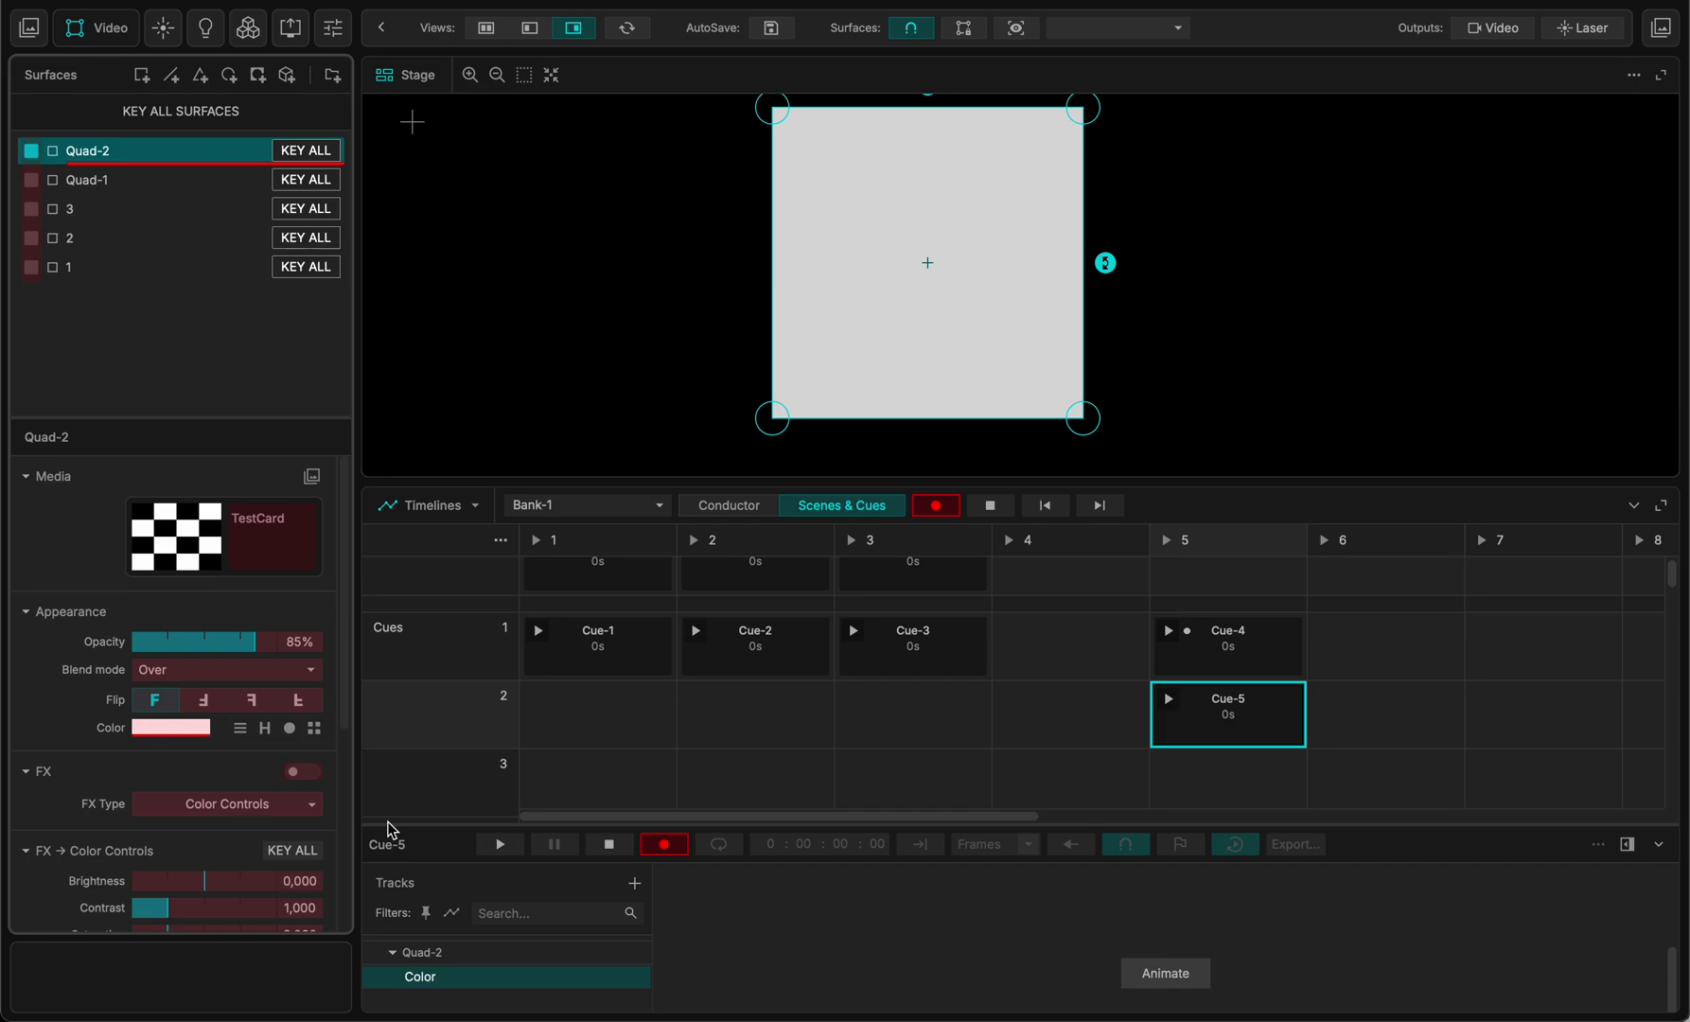
{"action": "left_click", "coordinate": [1165, 972]}
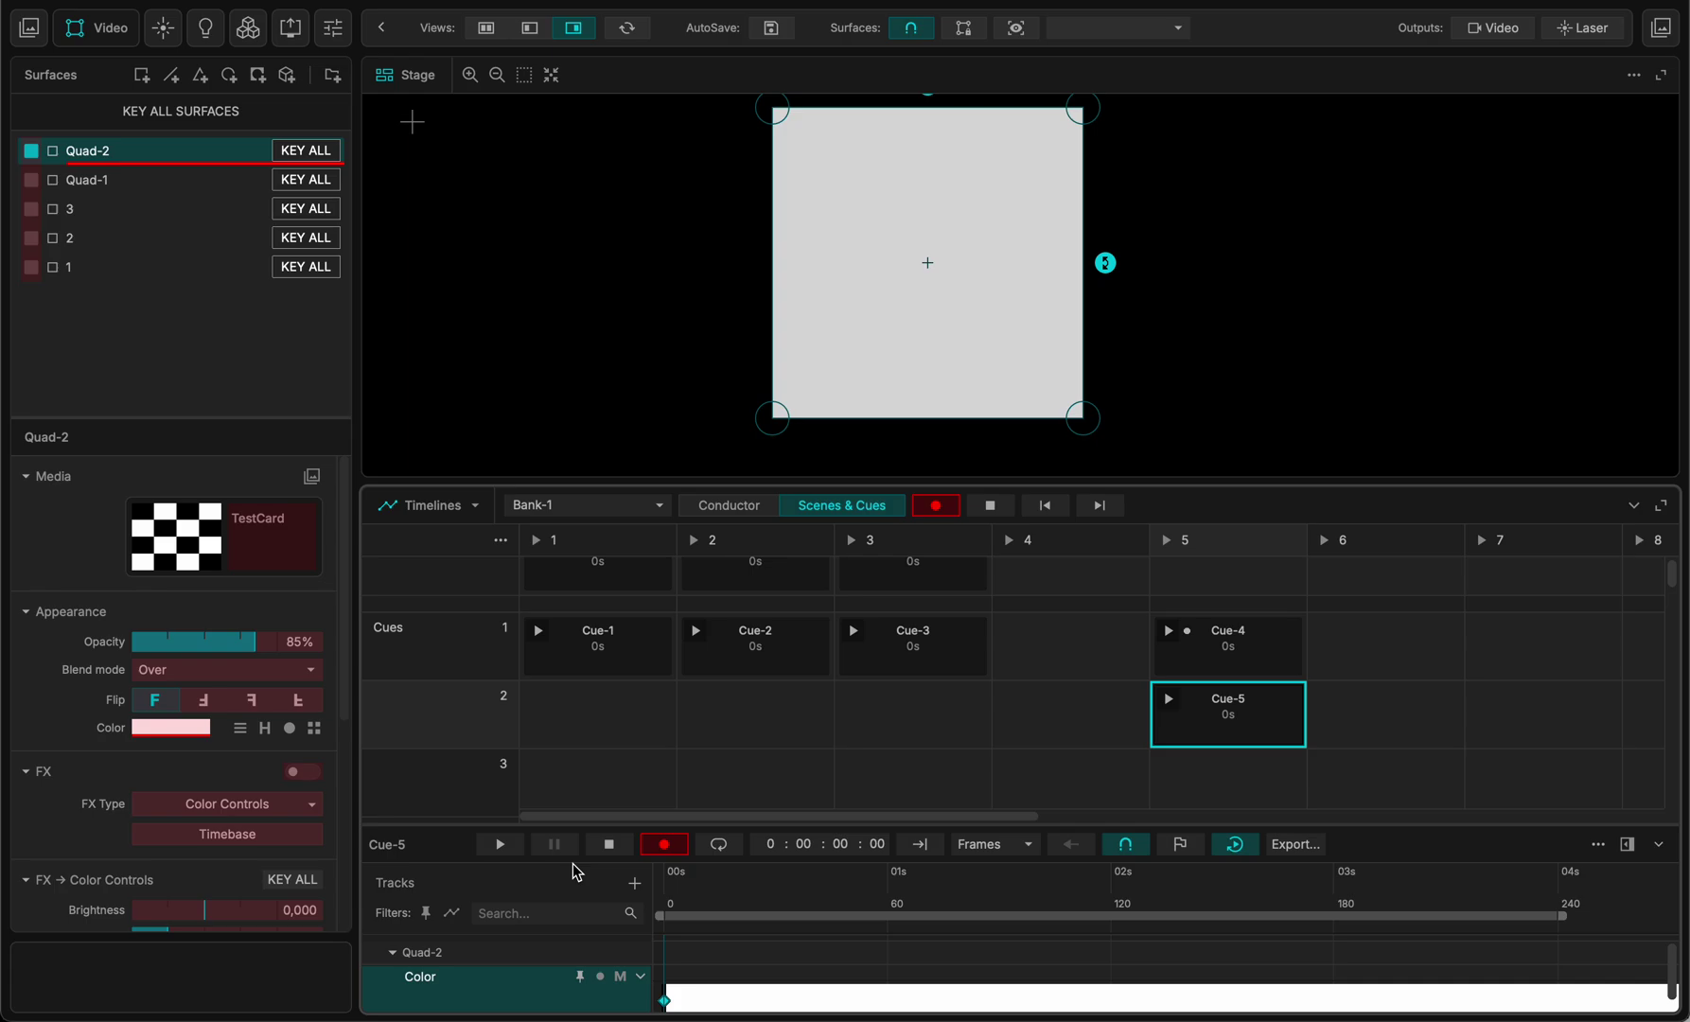
{"action": "left_click", "coordinate": [665, 845]}
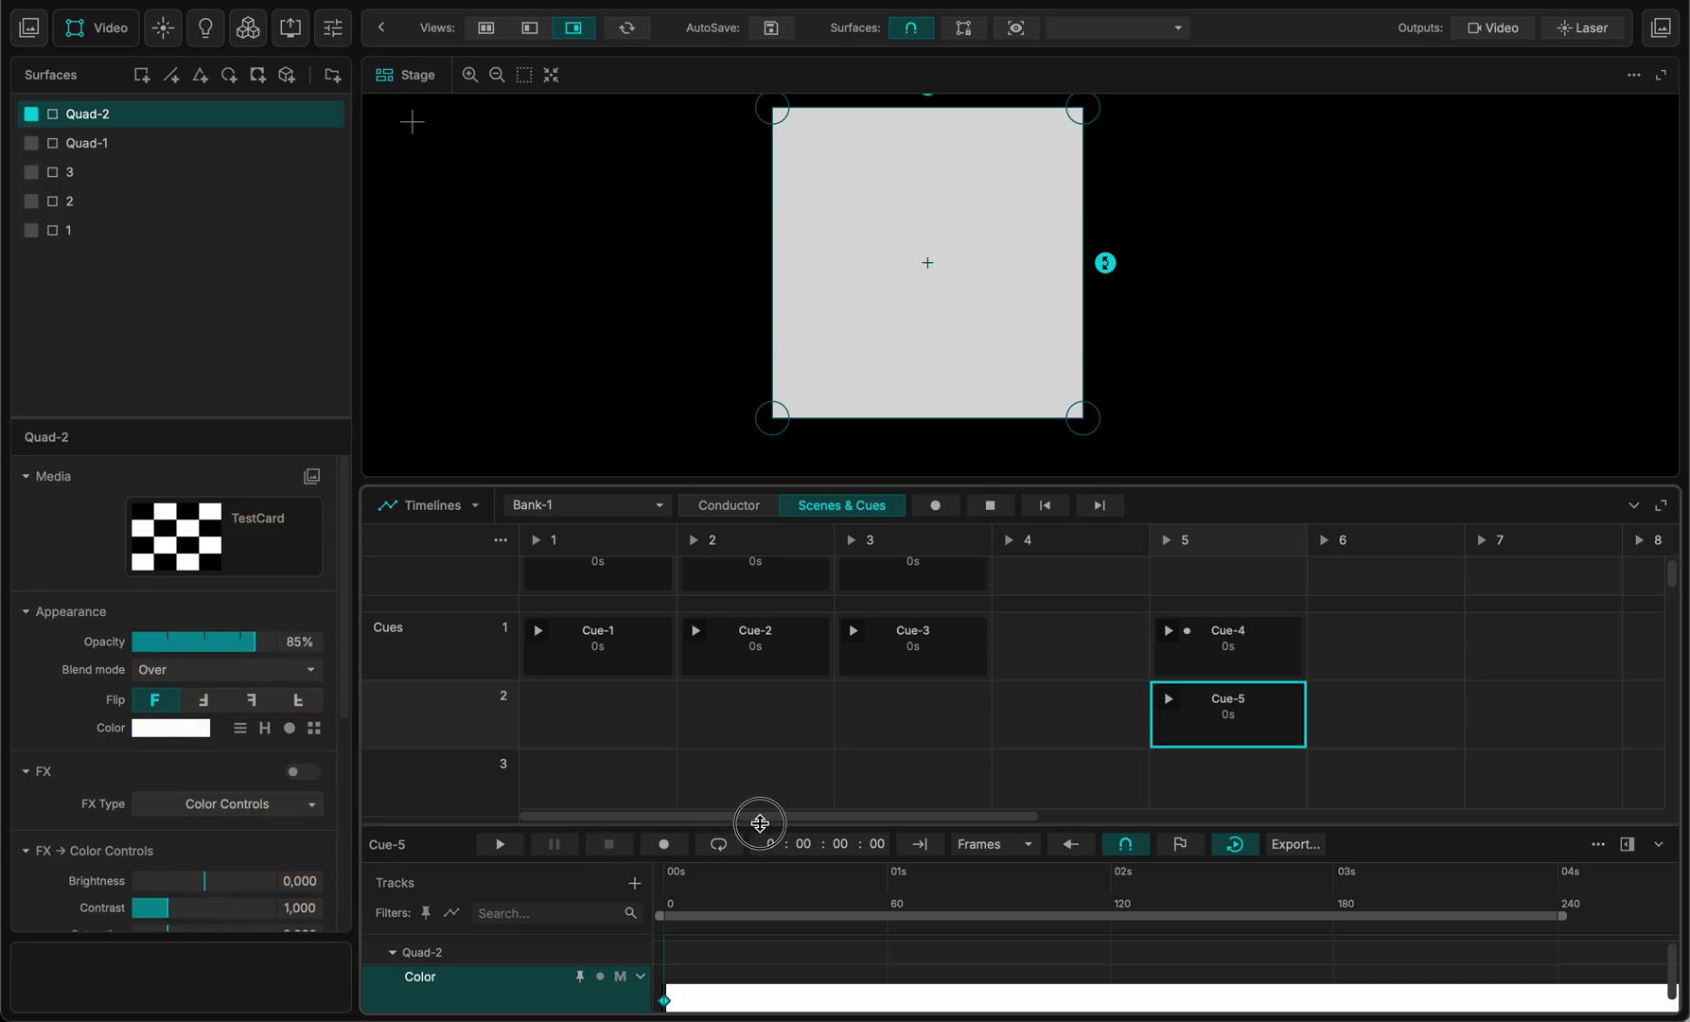
{"action": "left_click_drag", "start_coordinate": [759, 823], "coordinate": [754, 738]}
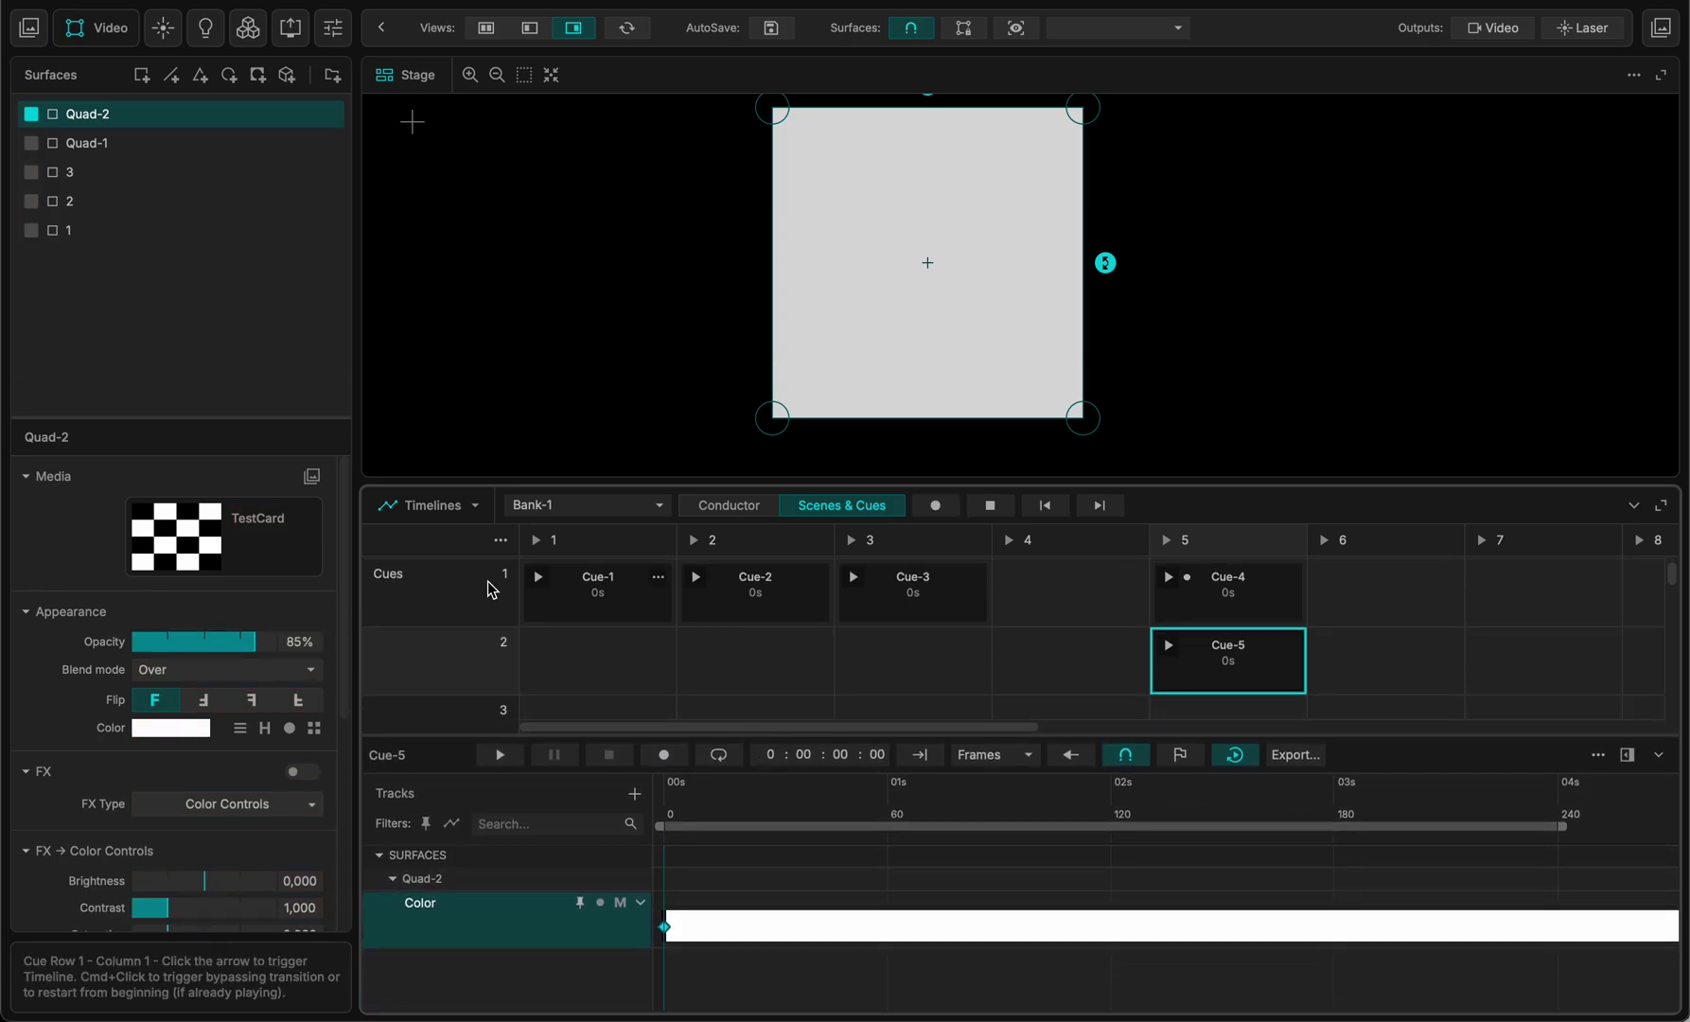
- Switch the cue grid to compact single-line cells and shrink it to enlarge the timeline
{"action": "left_click", "coordinate": [500, 540]}
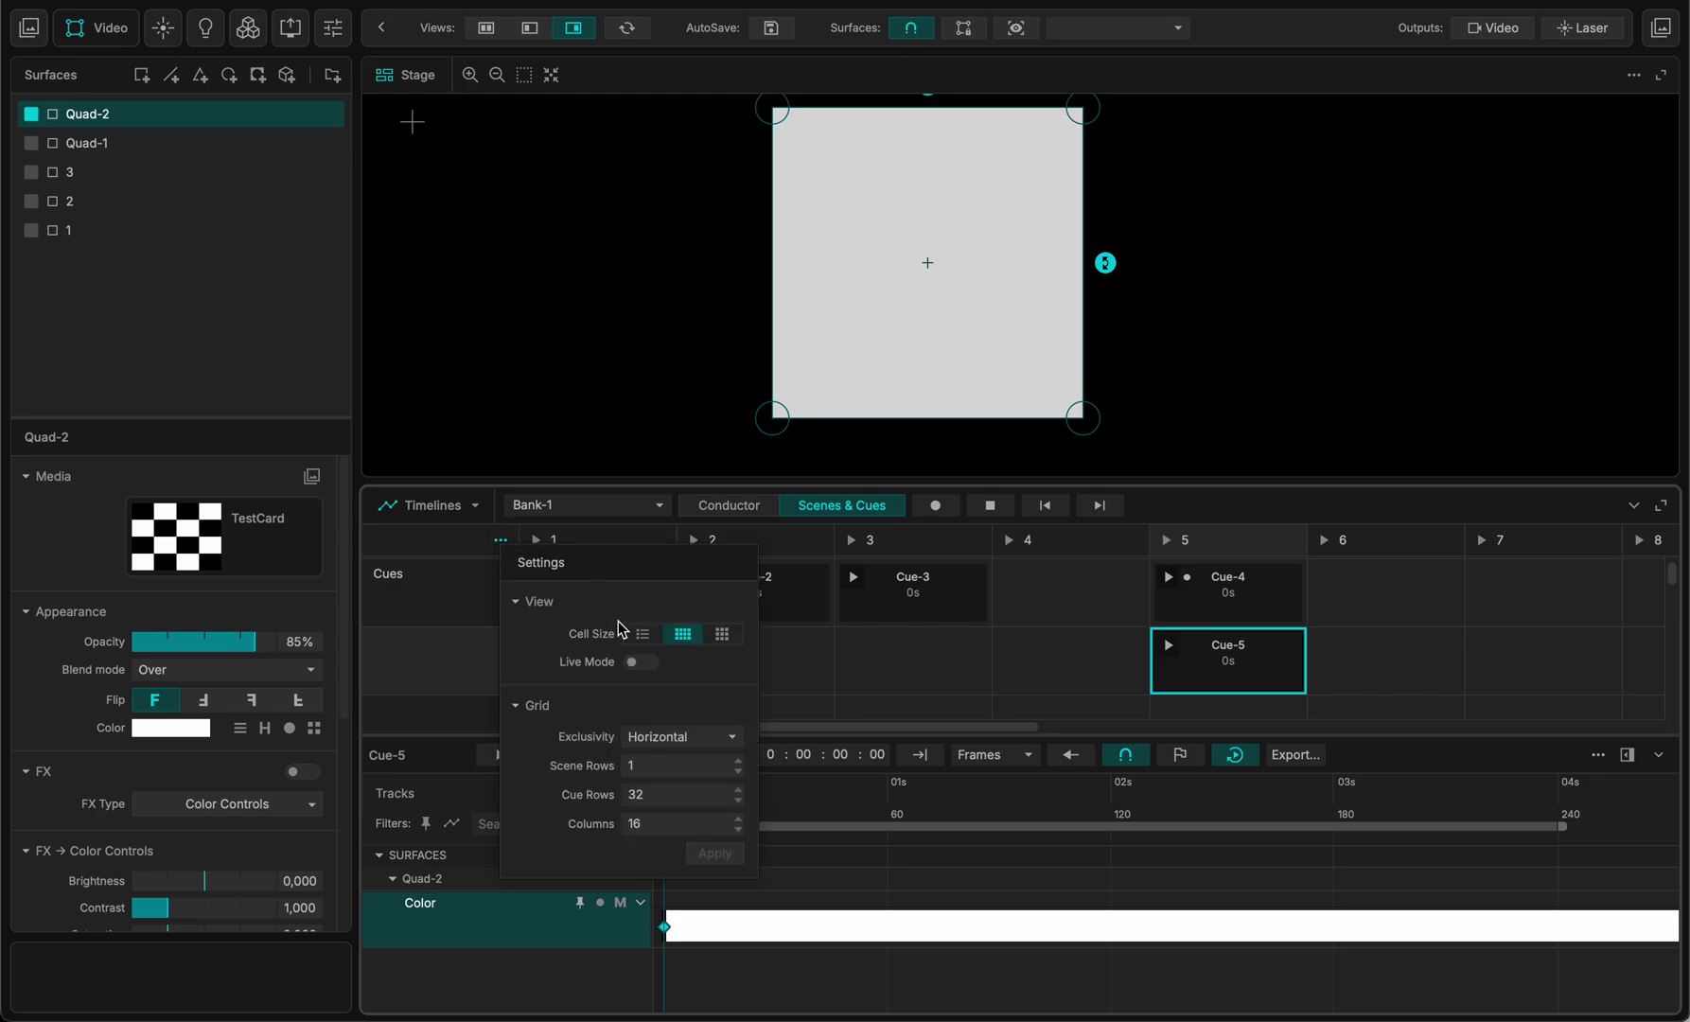
{"action": "left_click", "coordinate": [643, 634]}
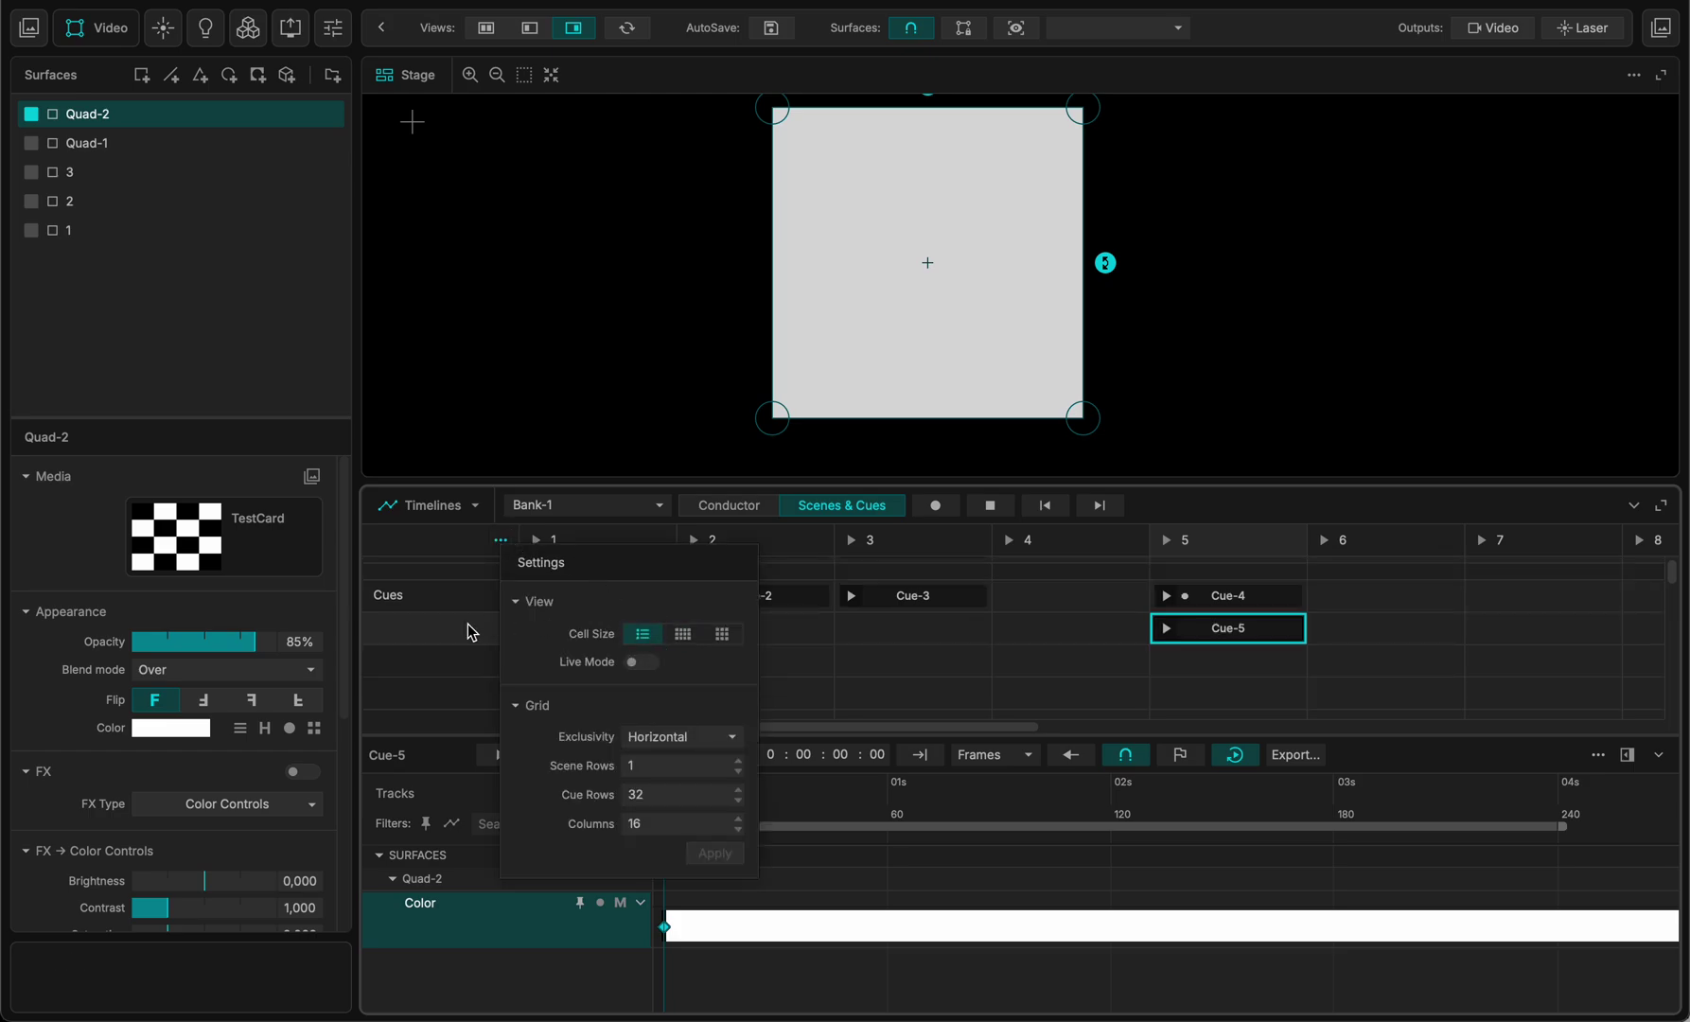
{"action": "left_click", "coordinate": [420, 601]}
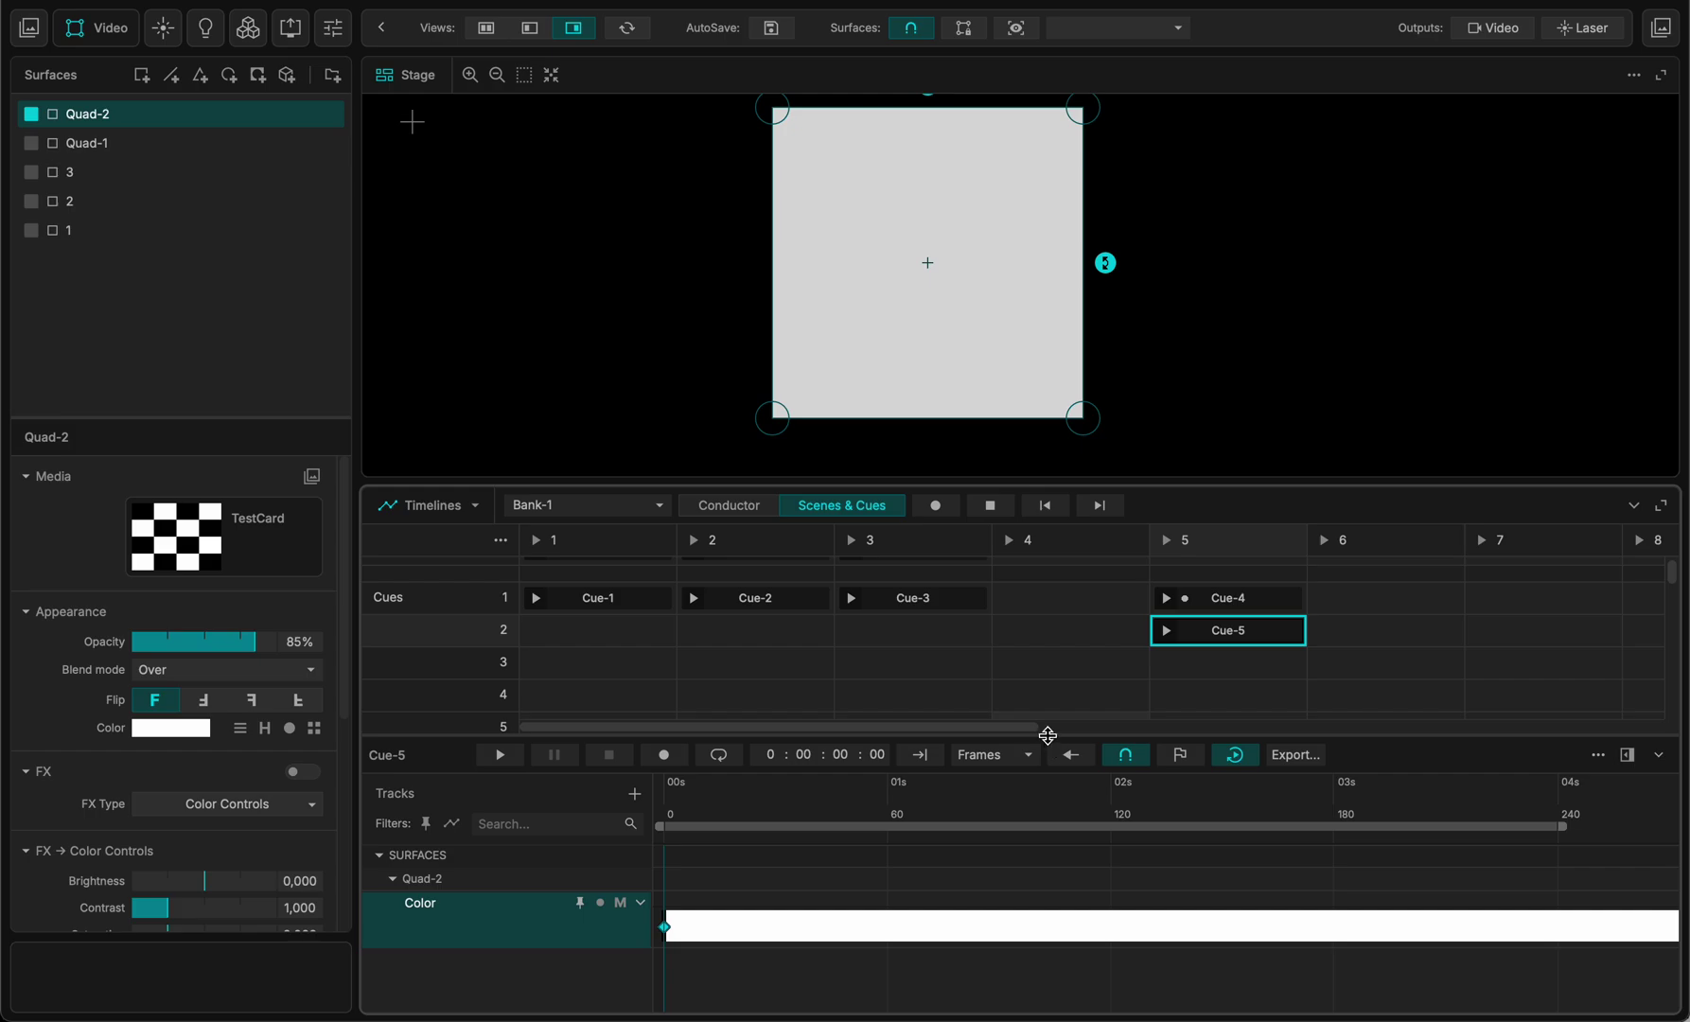
{"action": "left_click_drag", "start_coordinate": [1048, 735], "coordinate": [1047, 692]}
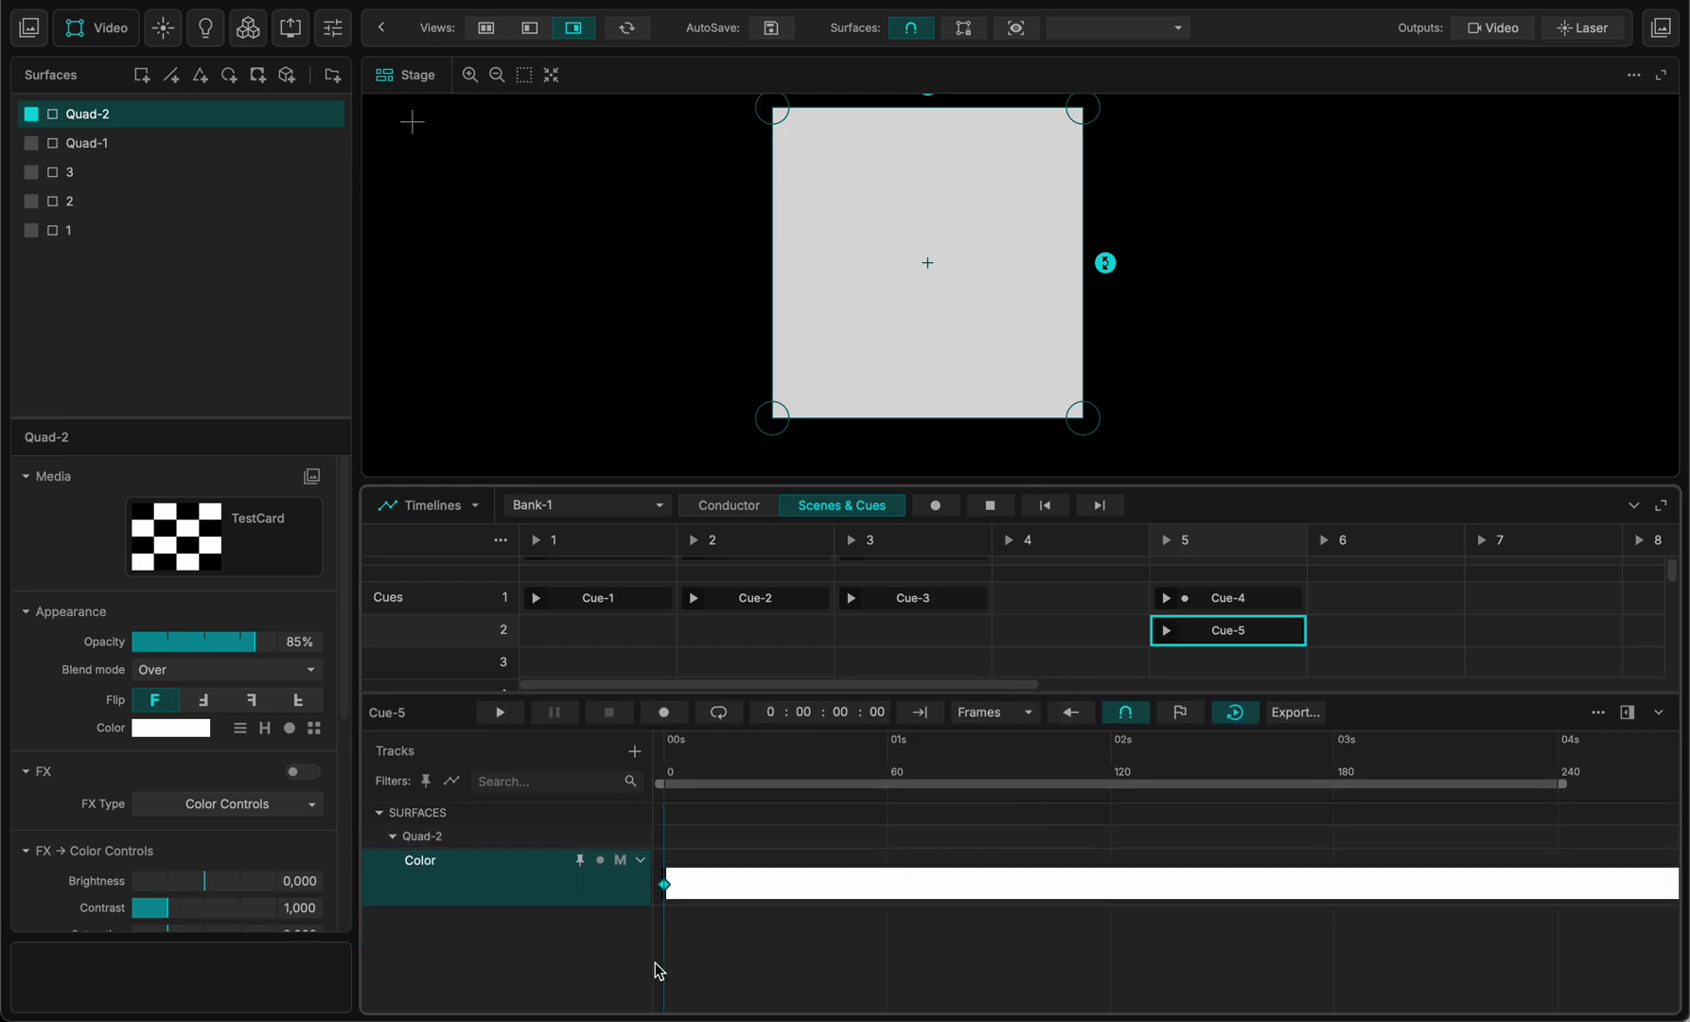
- Add Color keyframes at 1 second (magenta) and 2 seconds (yellow)
{"action": "double_click", "coordinate": [891, 881]}
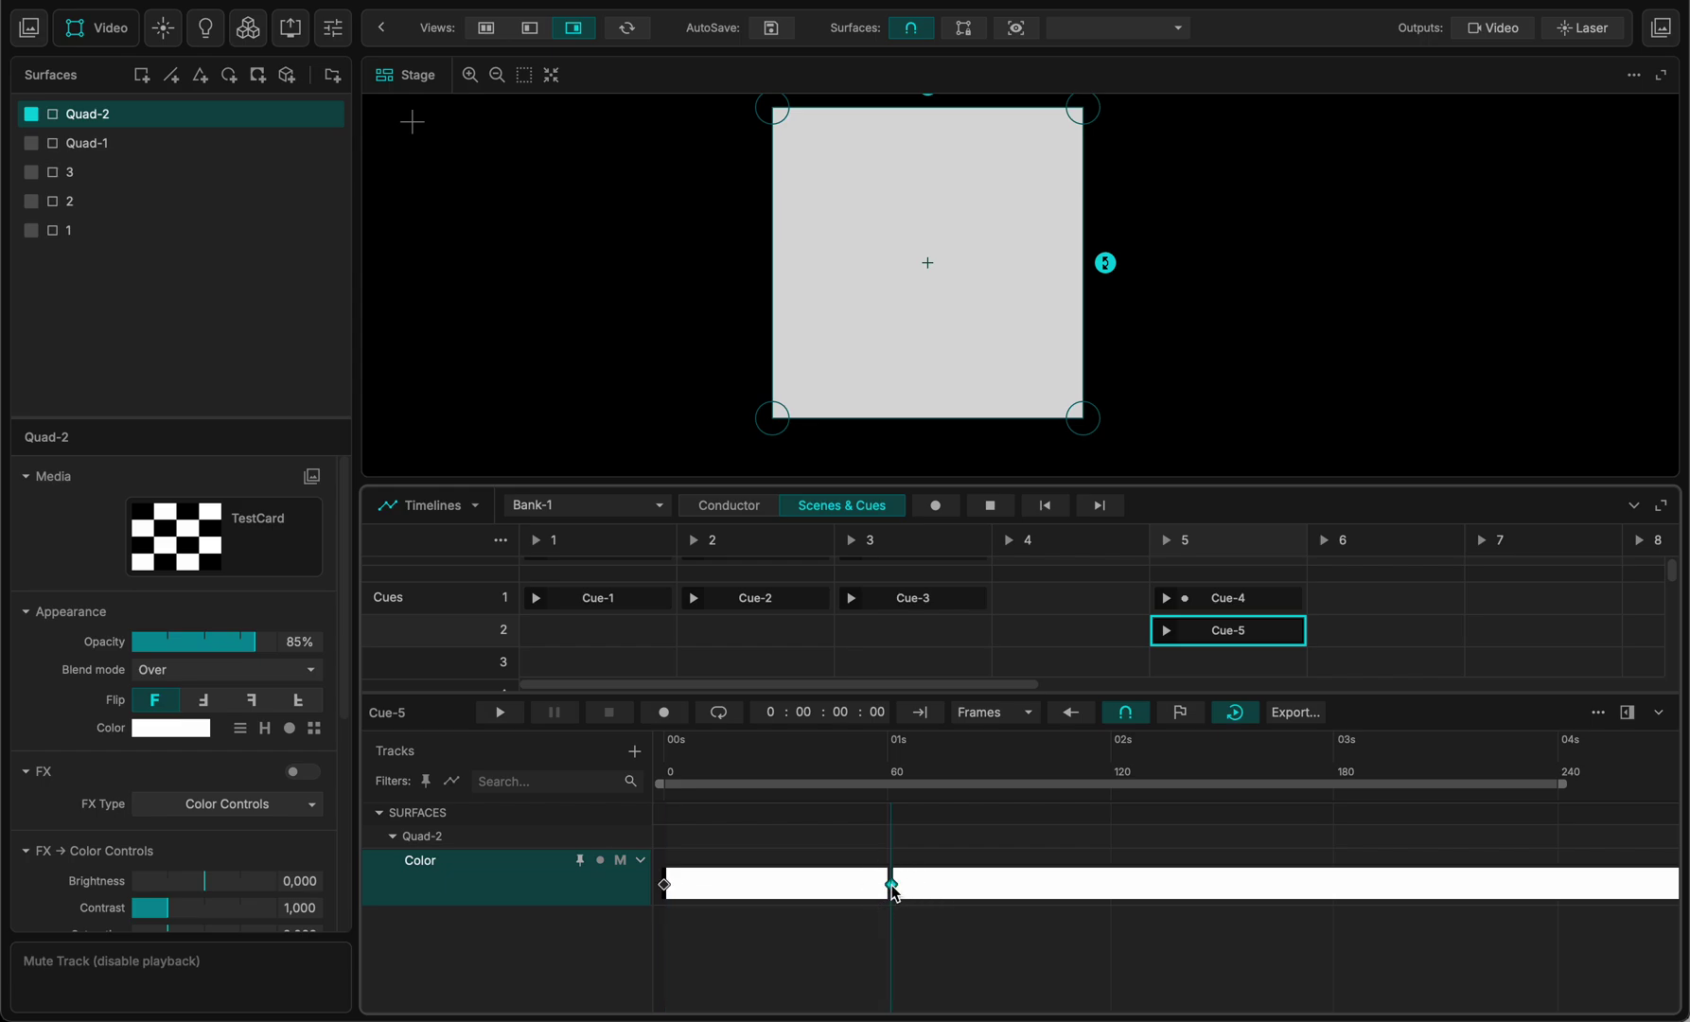
{"action": "left_click", "coordinate": [891, 884]}
{"action": "left_click", "coordinate": [1088, 899]}
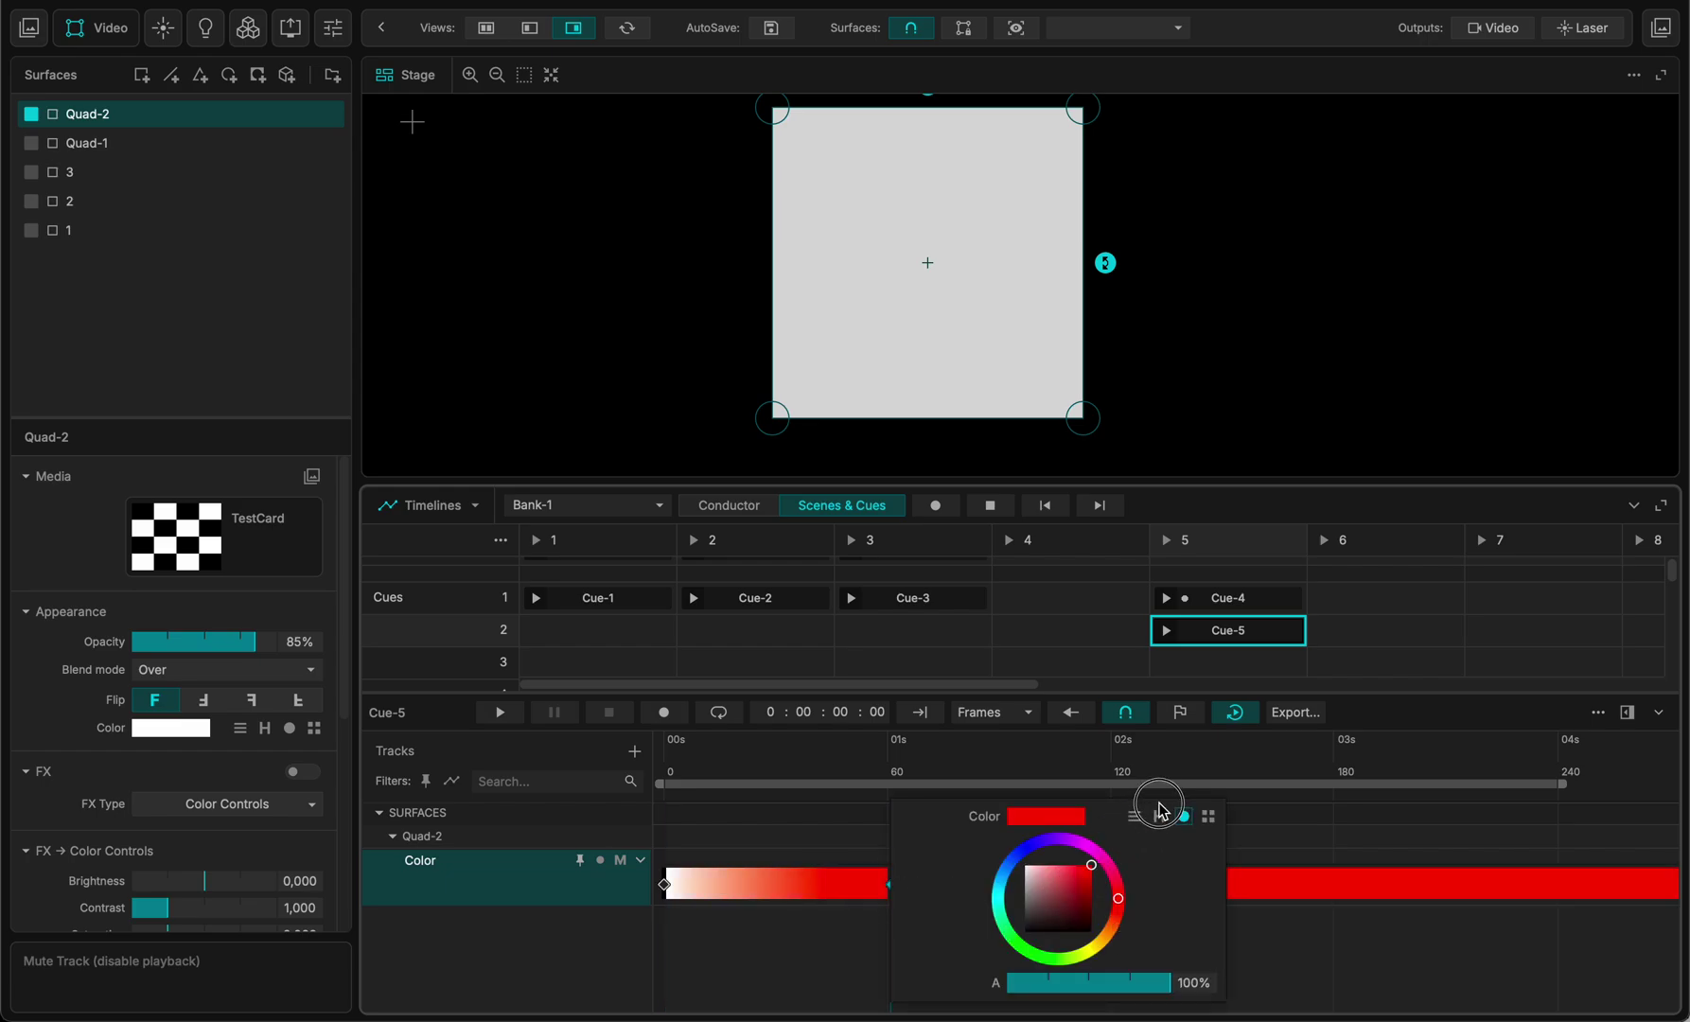
{"action": "left_click", "coordinate": [1092, 854]}
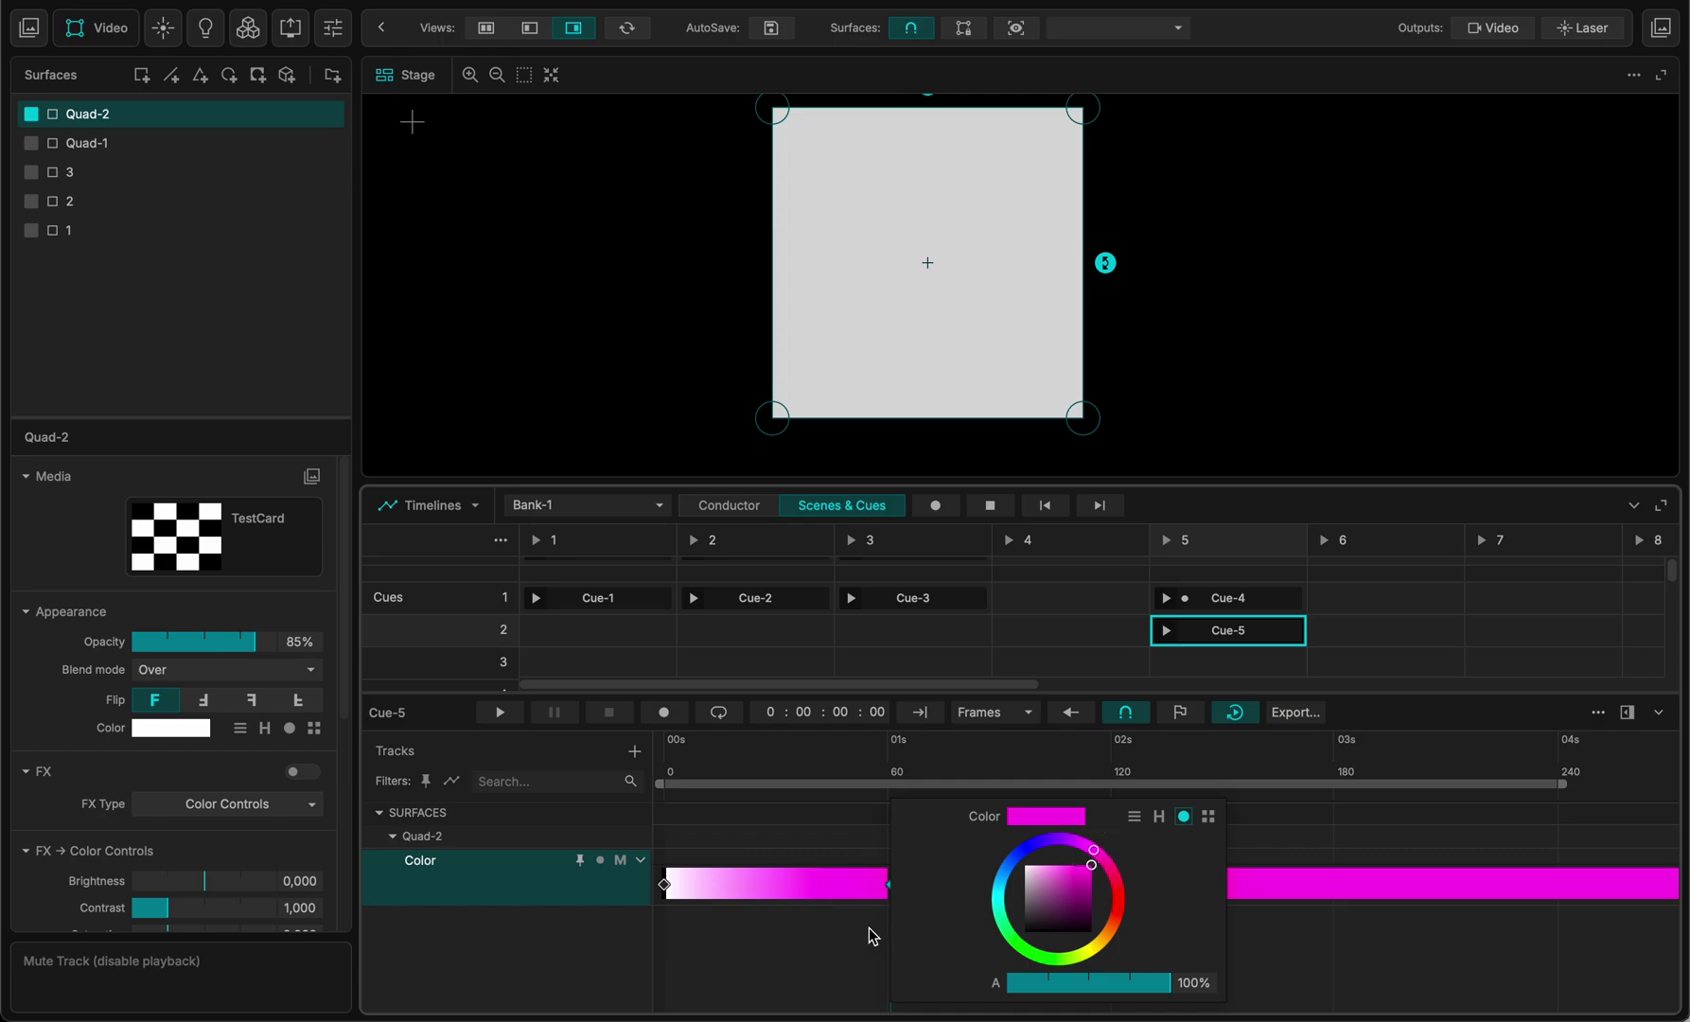
{"action": "left_click", "coordinate": [868, 935]}
{"action": "double_click", "coordinate": [1112, 884]}
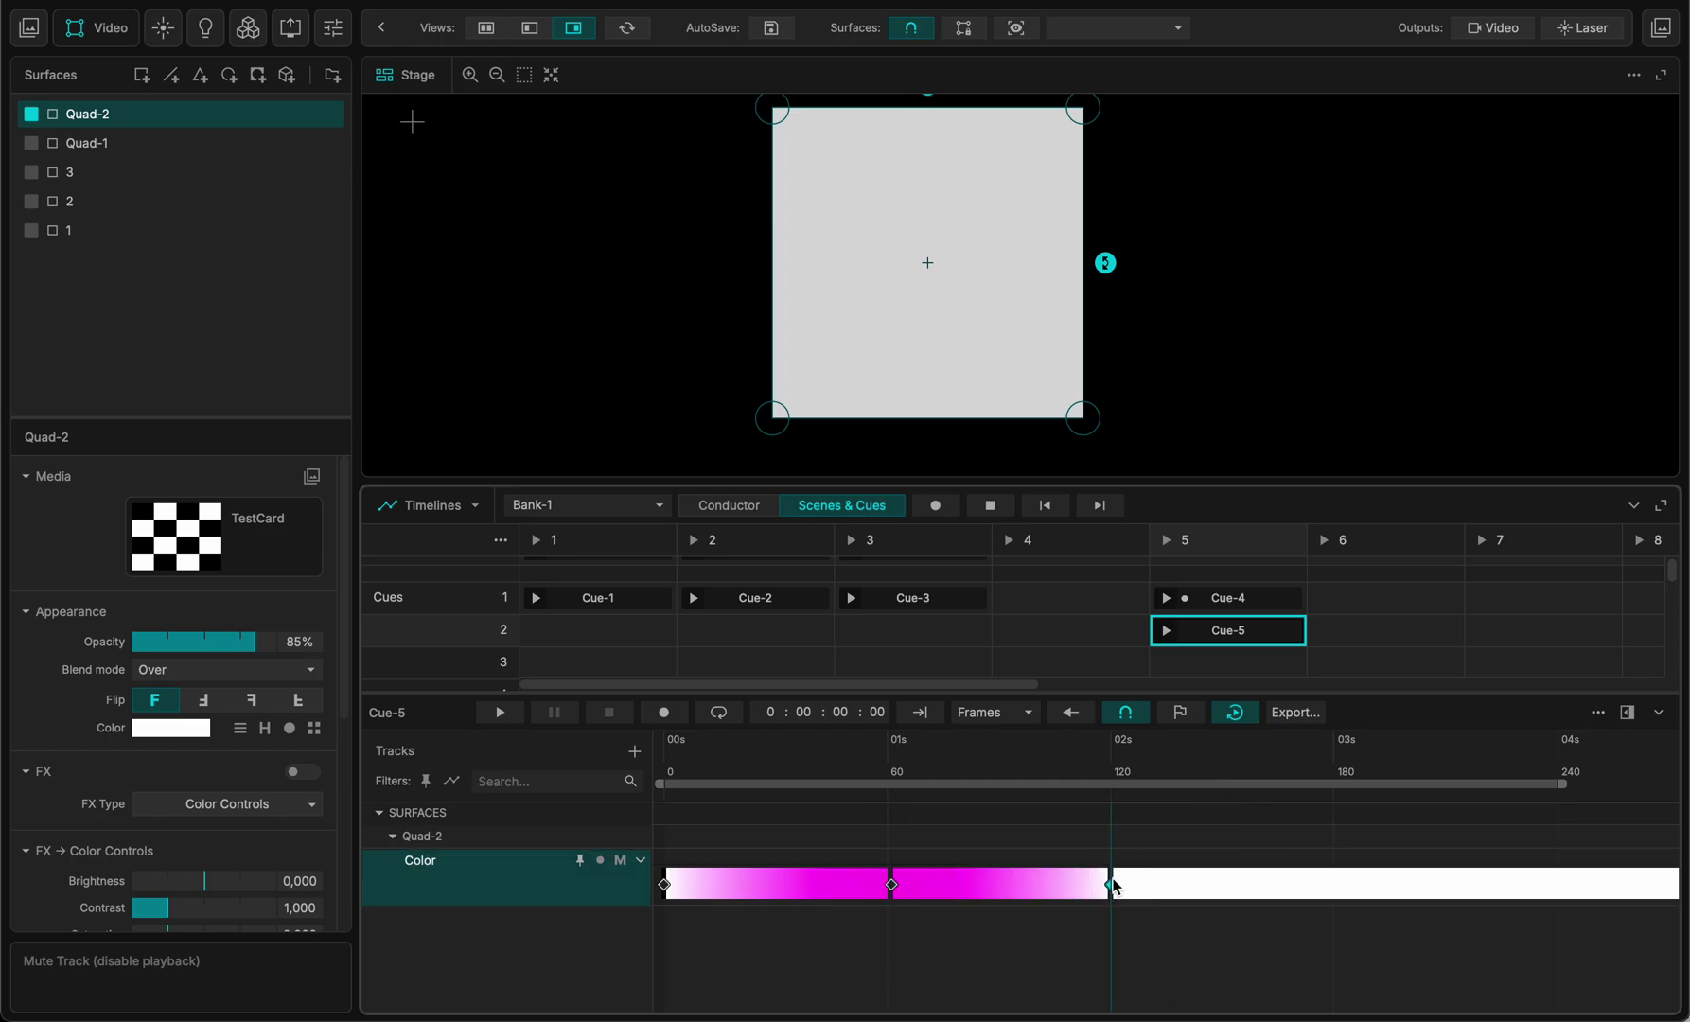
{"action": "left_click", "coordinate": [1113, 884]}
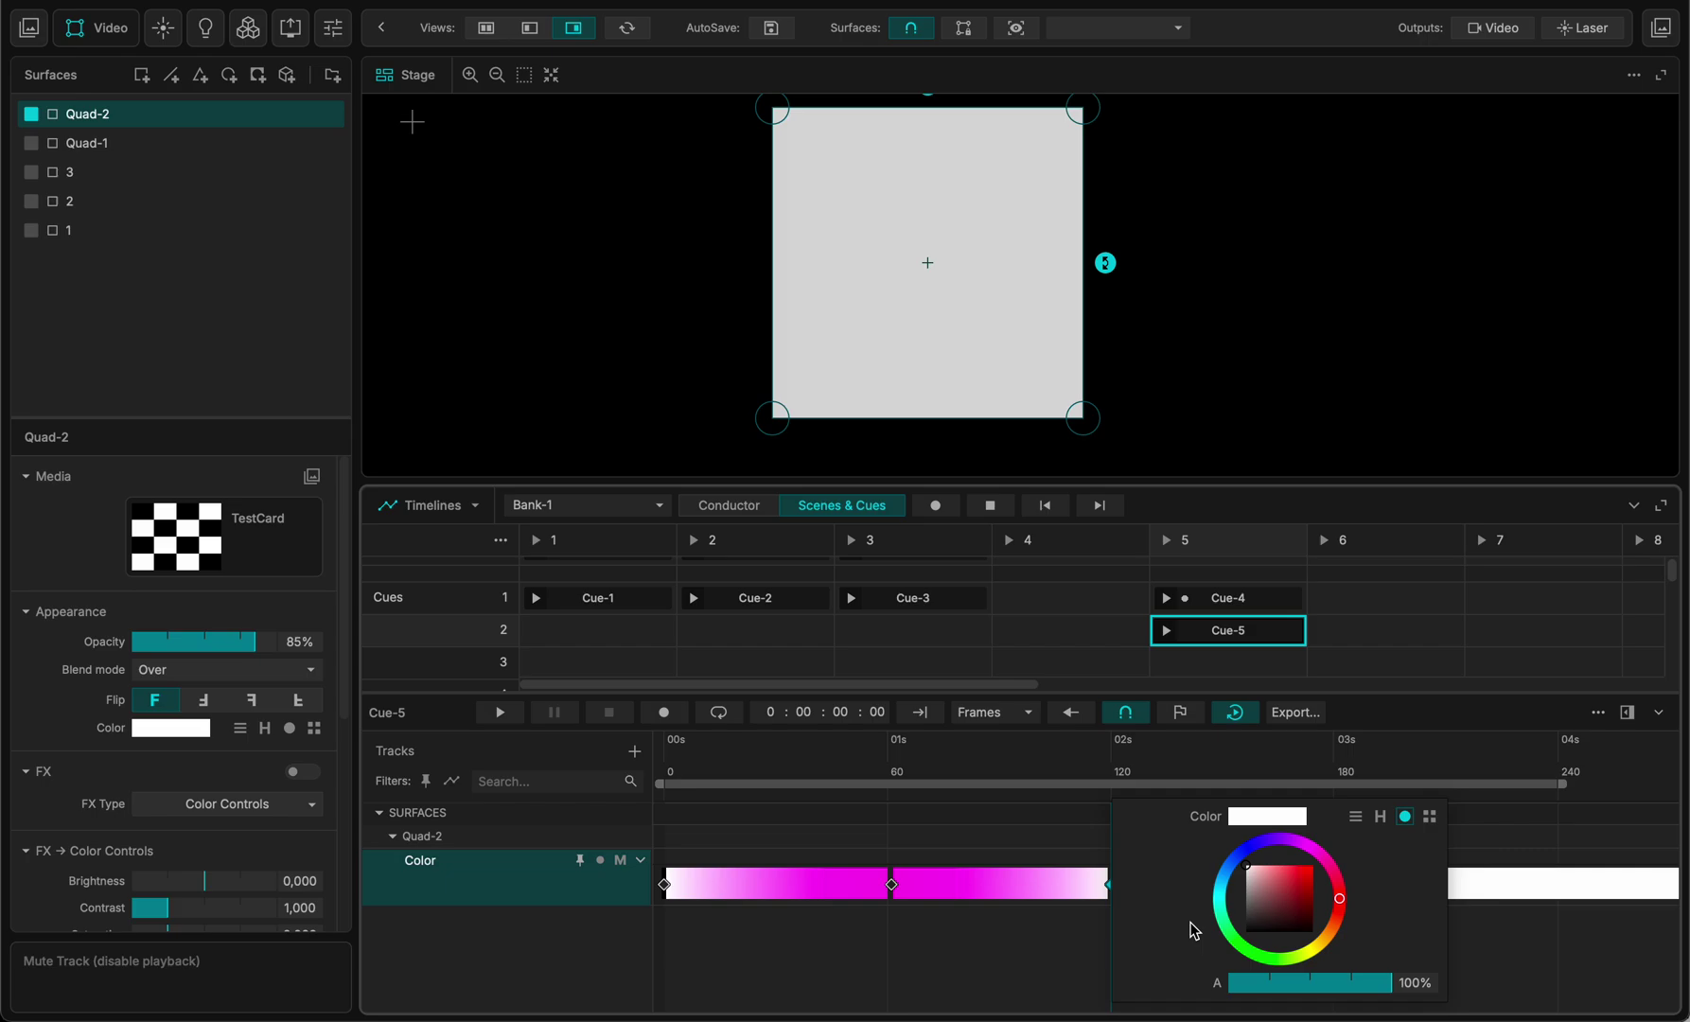
{"action": "left_click_drag", "start_coordinate": [1322, 951], "coordinate": [1298, 959]}
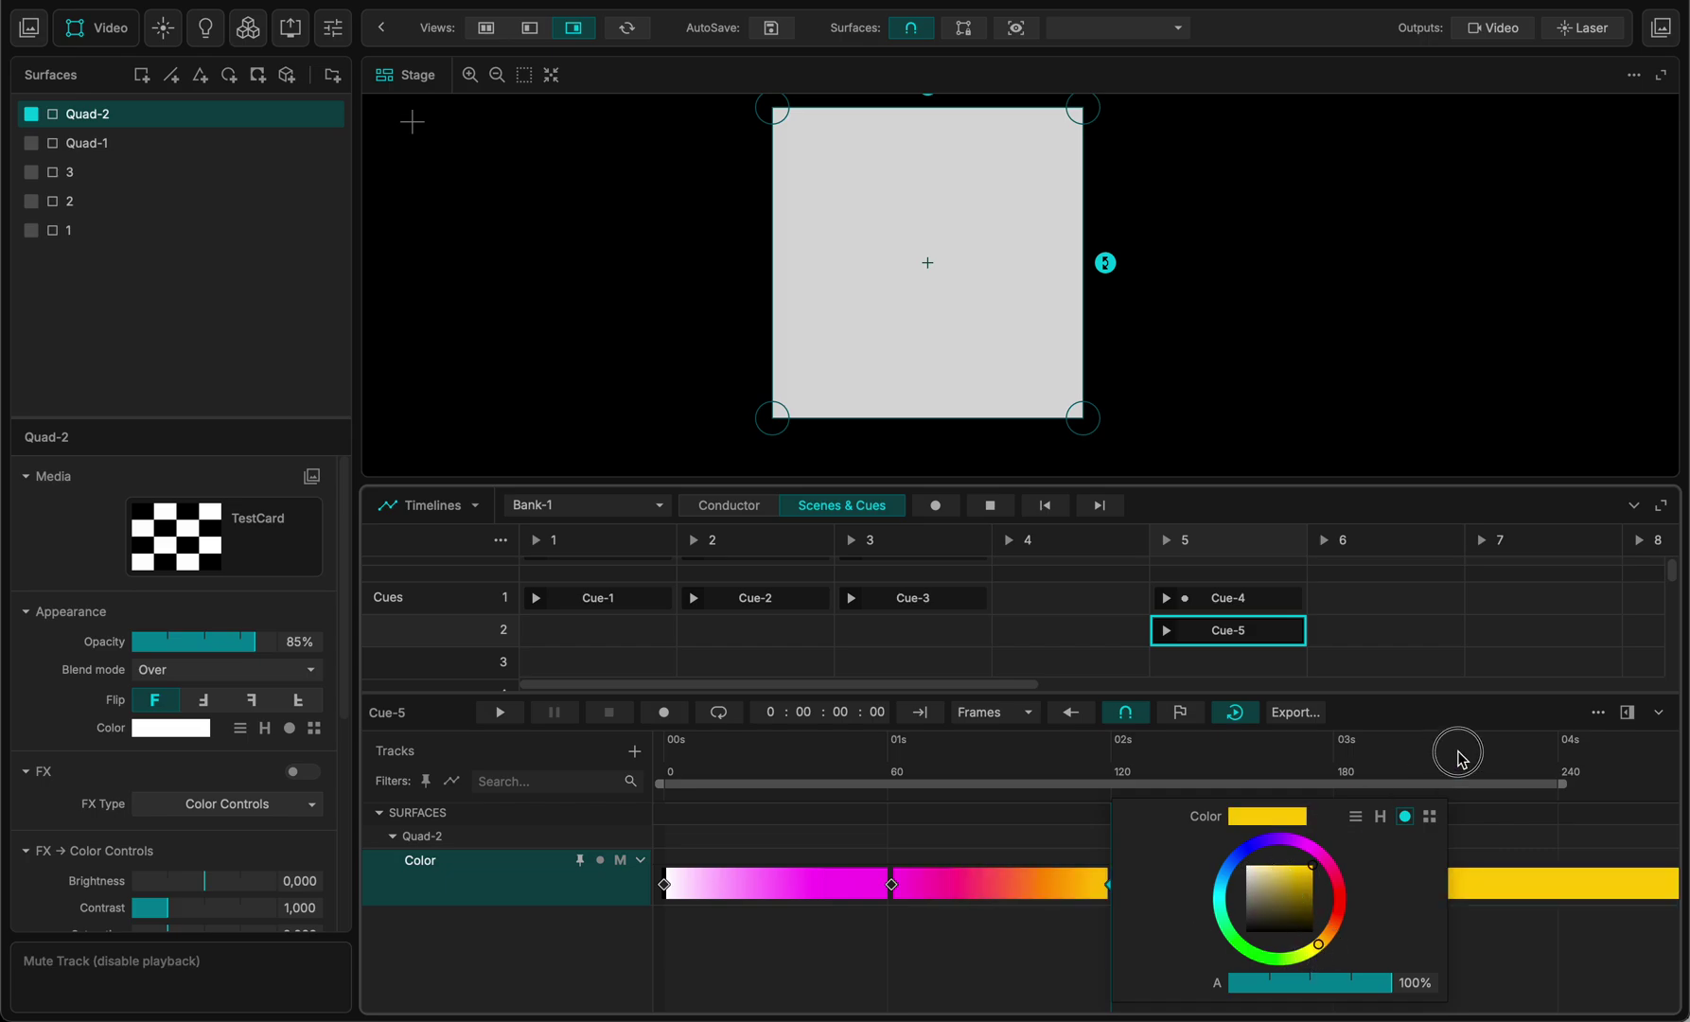
{"action": "left_click", "coordinate": [998, 998]}
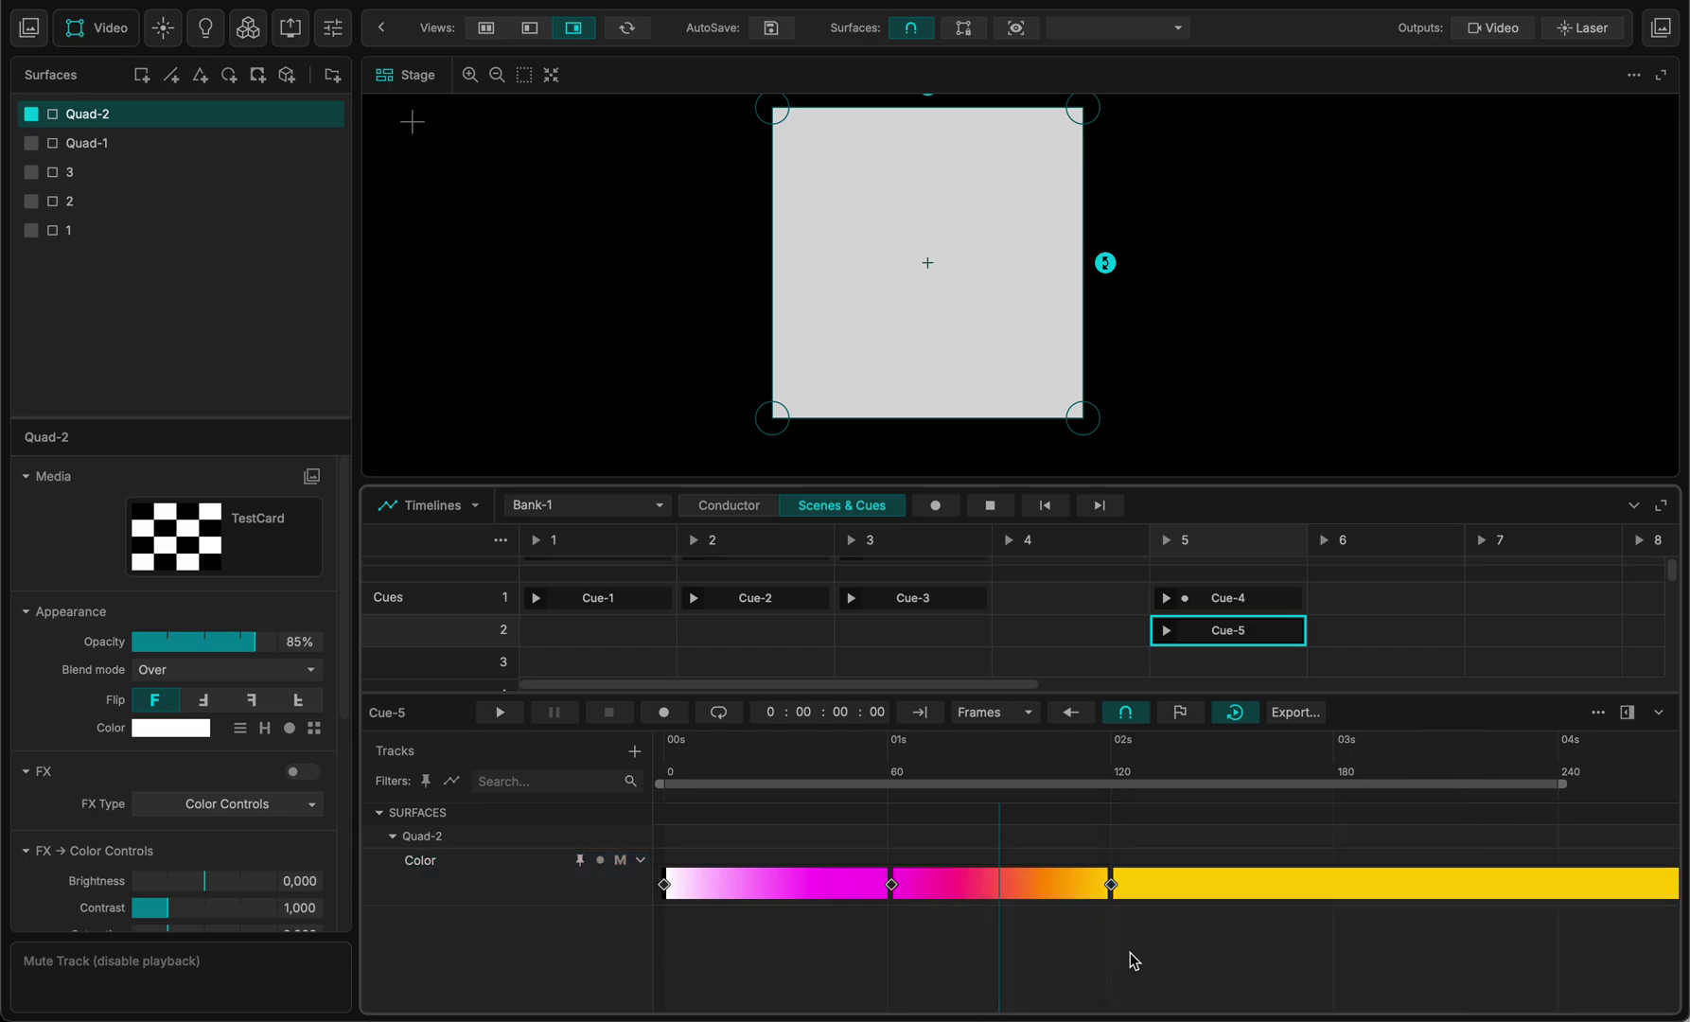
- Add a cyan keyframe at 3 seconds and a white keyframe at 4 seconds
{"action": "double_click", "coordinate": [1337, 886]}
{"action": "left_click", "coordinate": [1335, 886]}
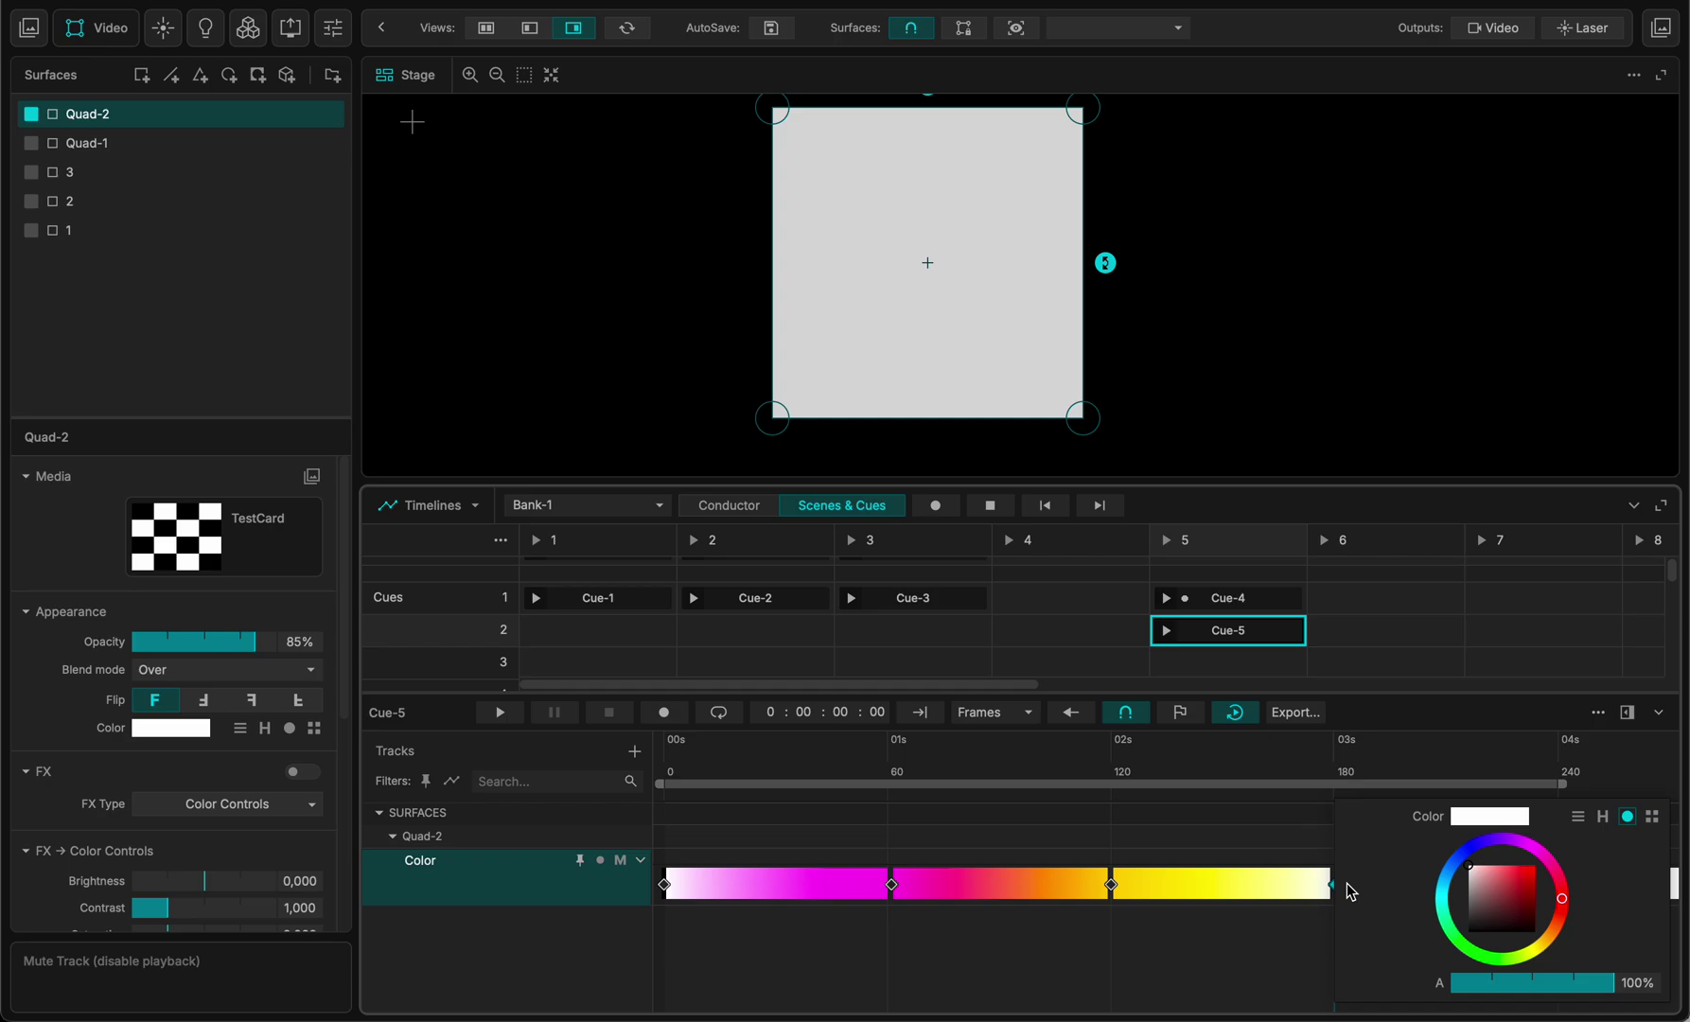
{"action": "left_click", "coordinate": [1442, 889]}
{"action": "left_click", "coordinate": [1288, 988]}
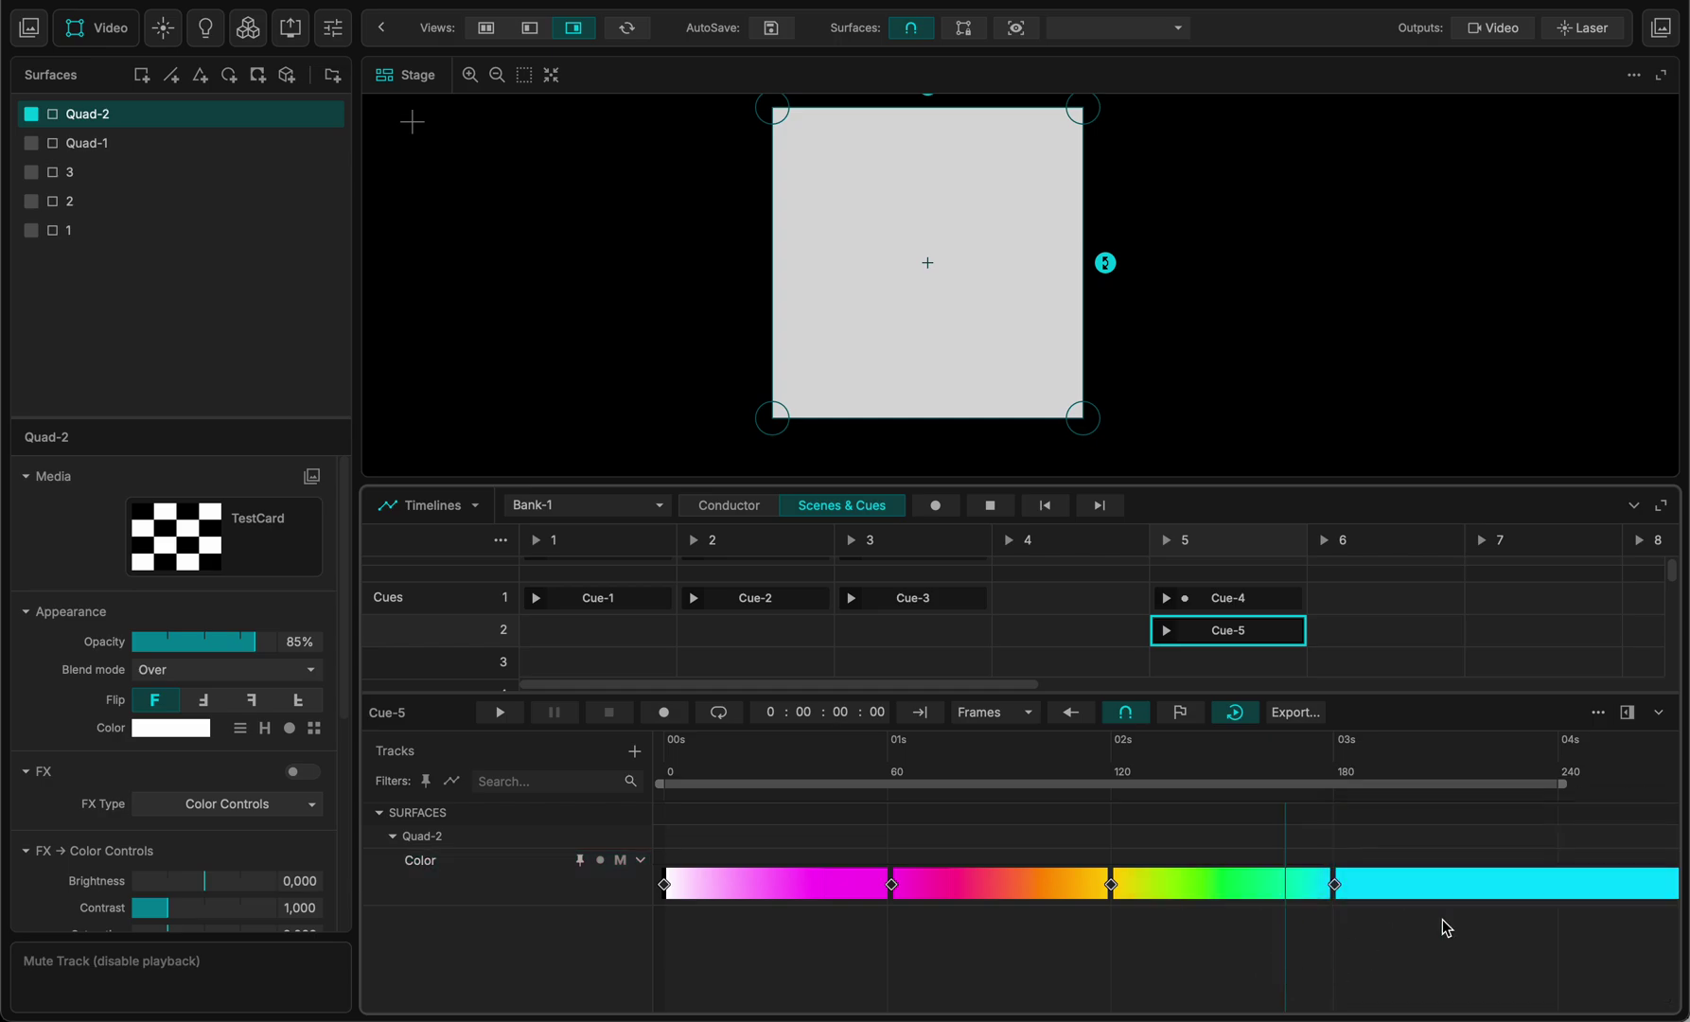
{"action": "left_click", "coordinate": [1566, 888]}
{"action": "double_click", "coordinate": [1557, 887]}
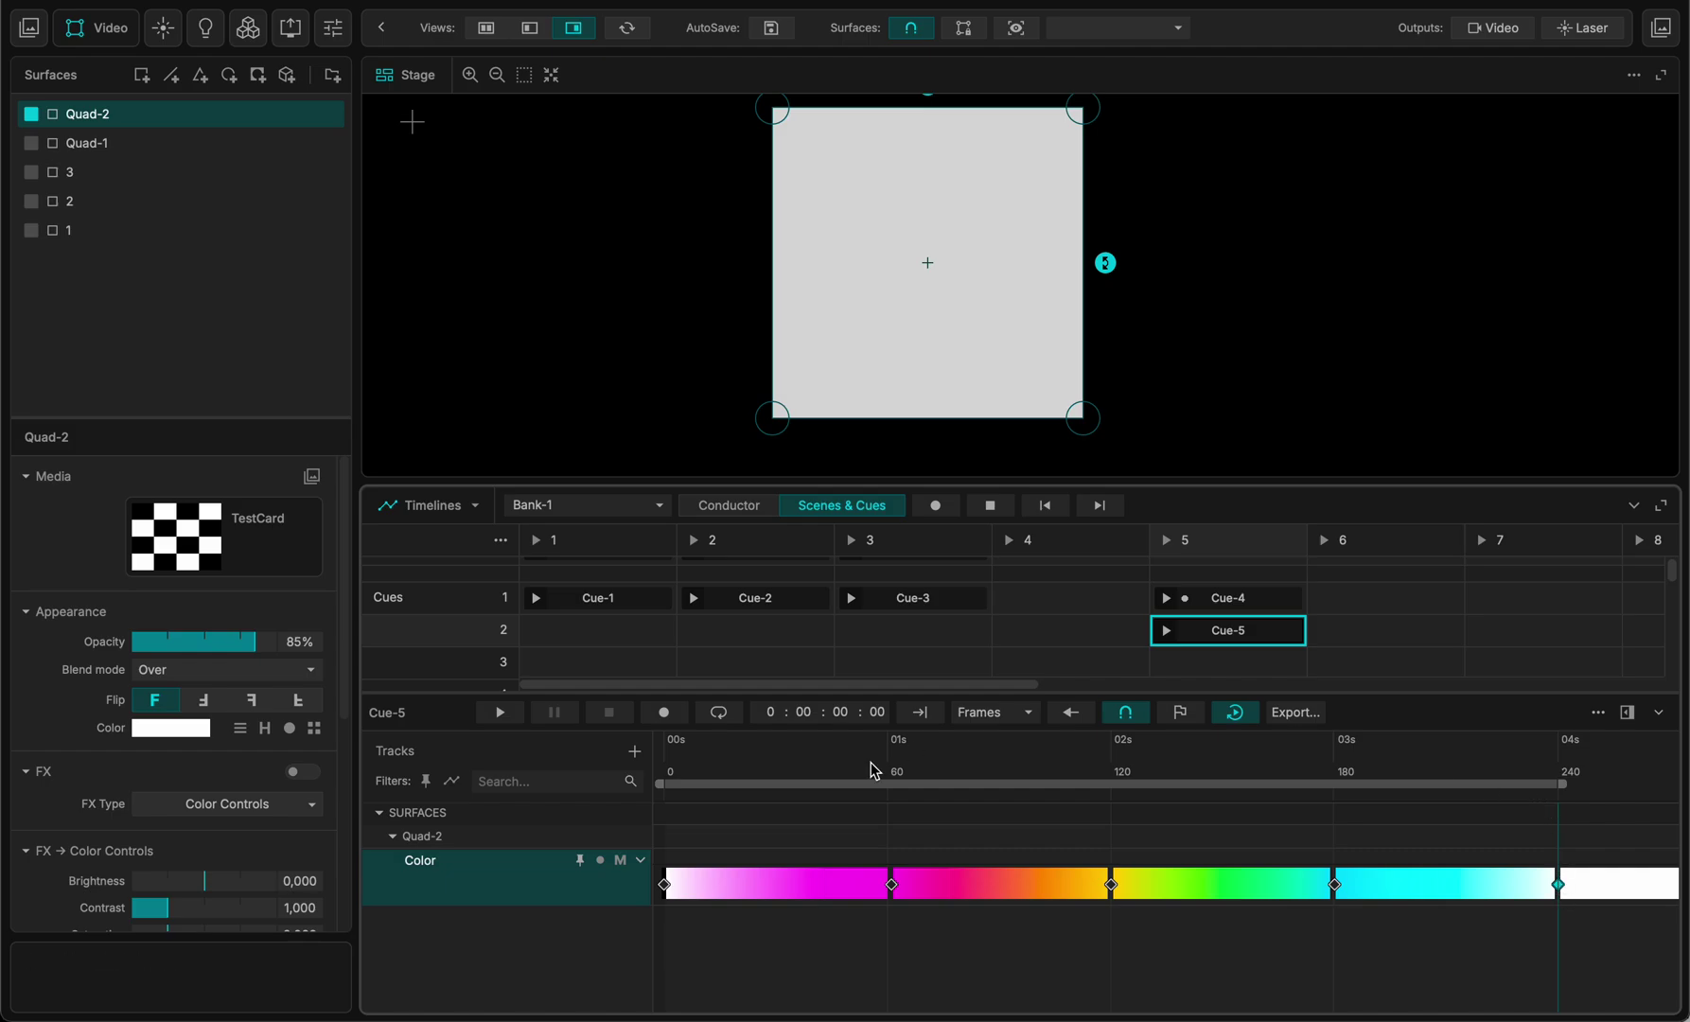
- Turn on looping for Cue-5, then play and stop its colour animation
{"action": "left_click", "coordinate": [720, 712]}
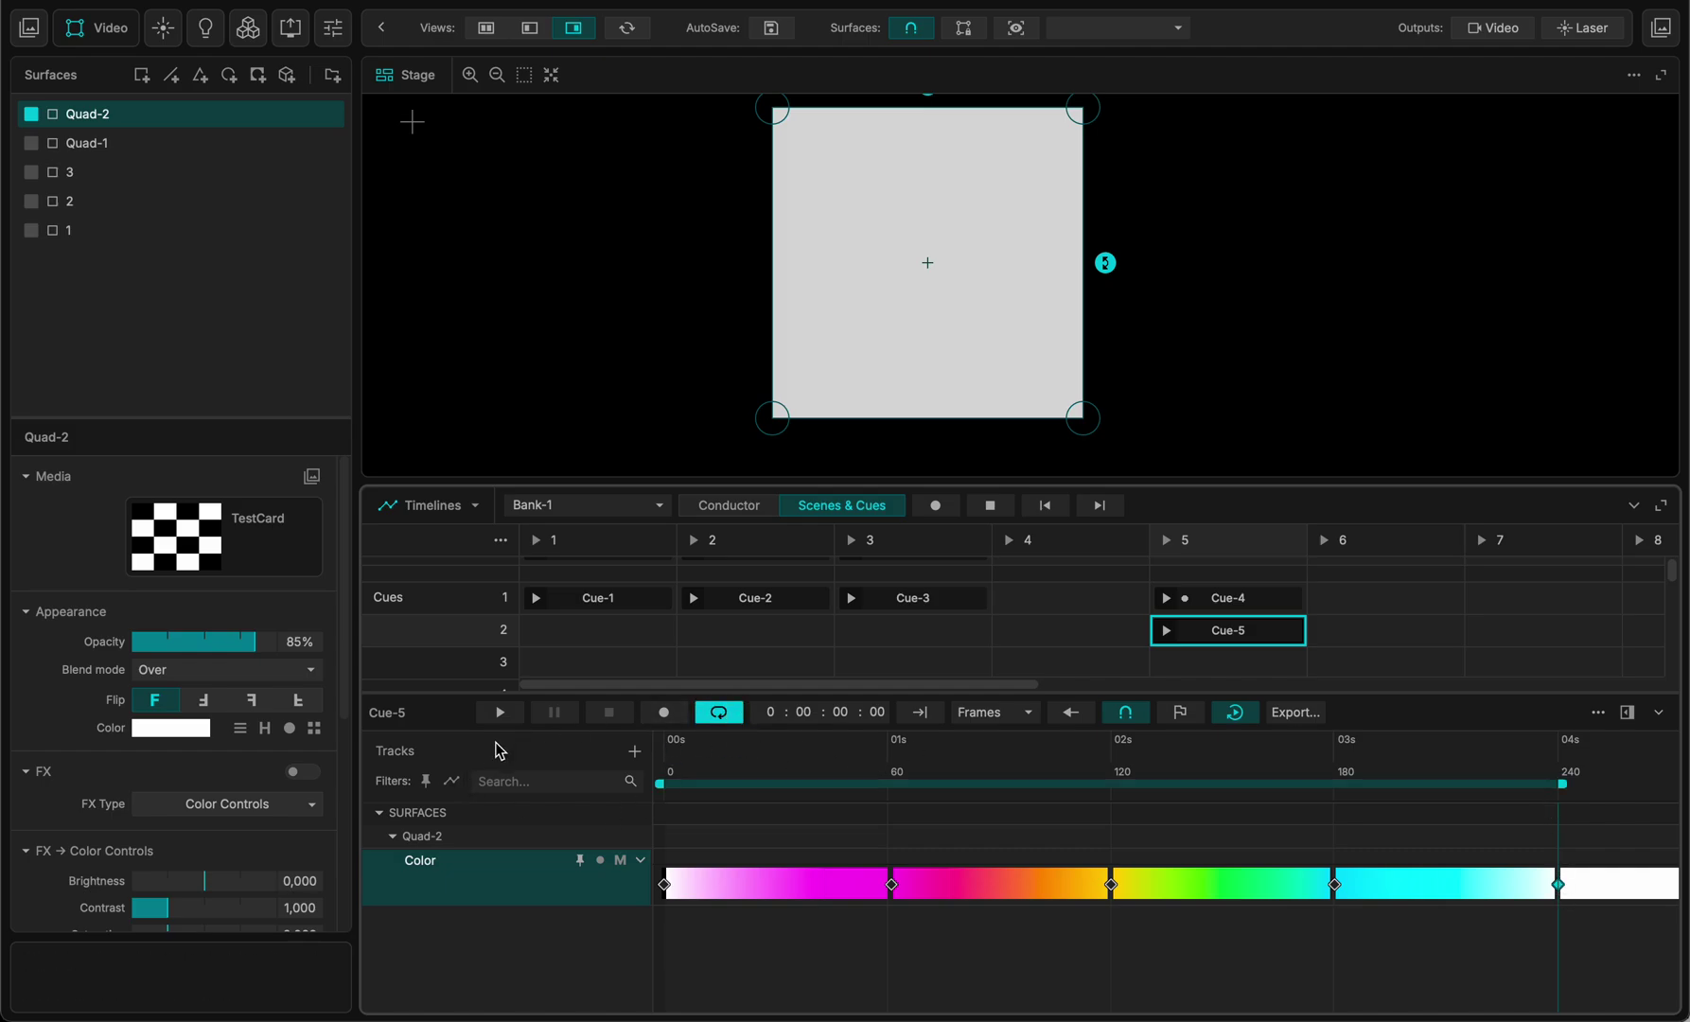
{"action": "left_click", "coordinate": [502, 713]}
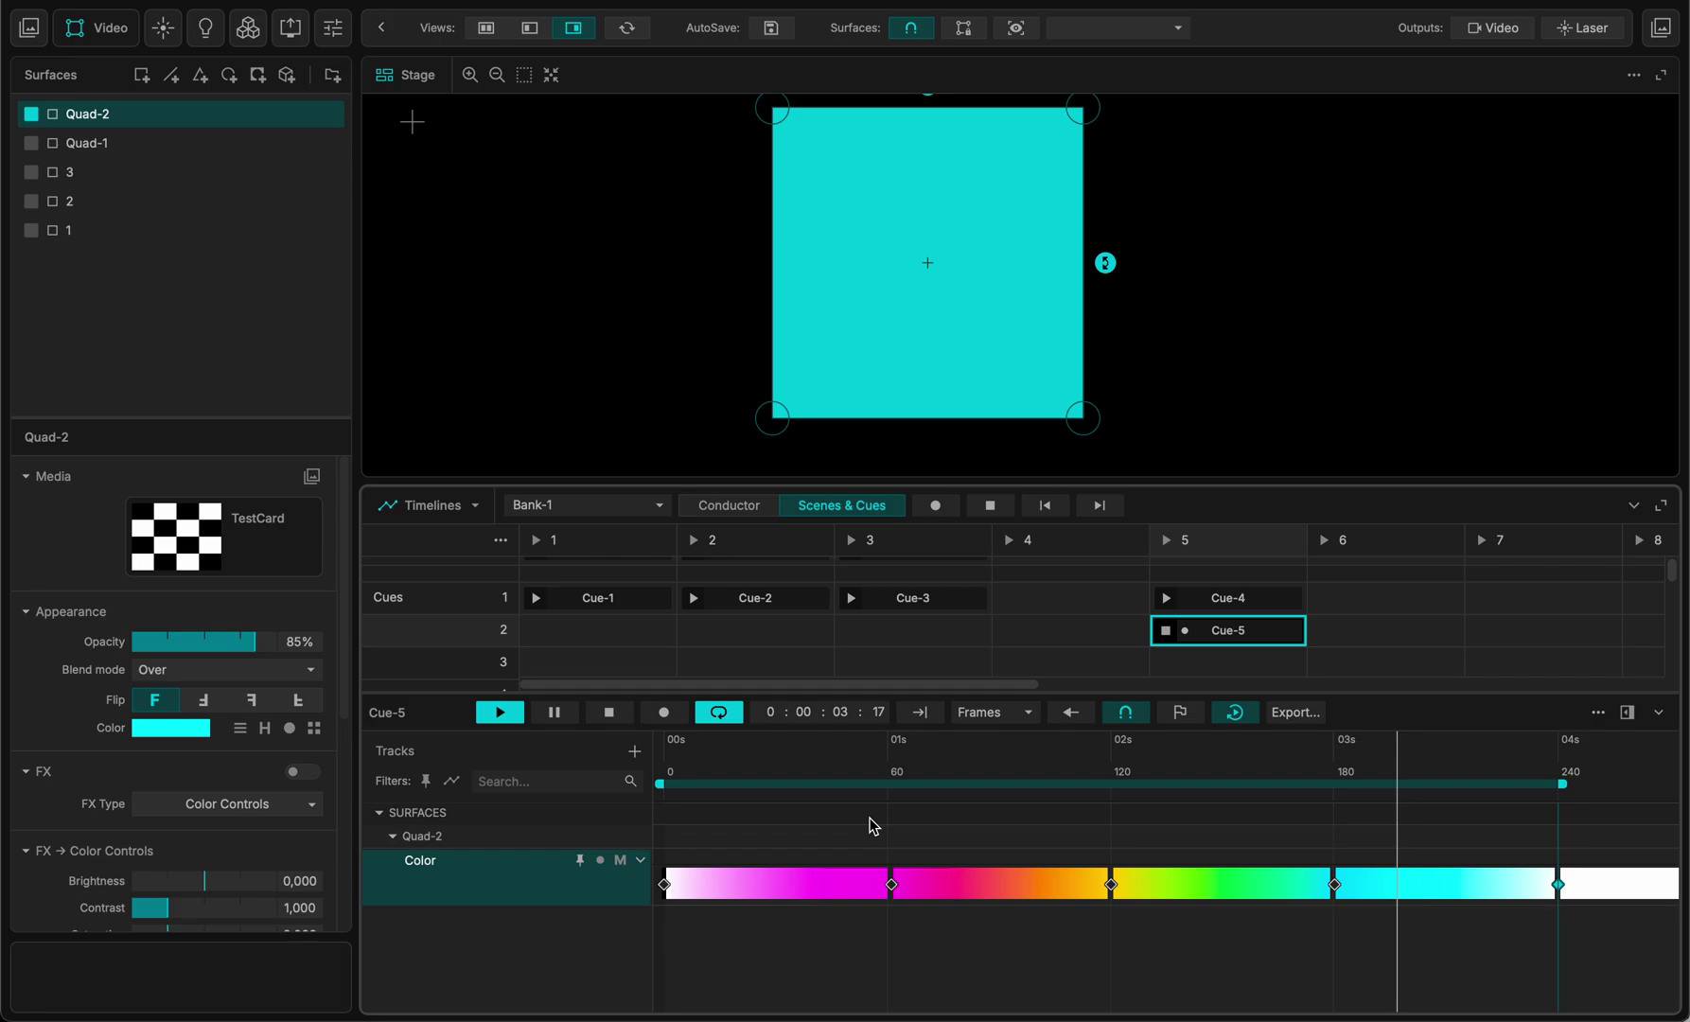
{"action": "left_click", "coordinate": [609, 711]}
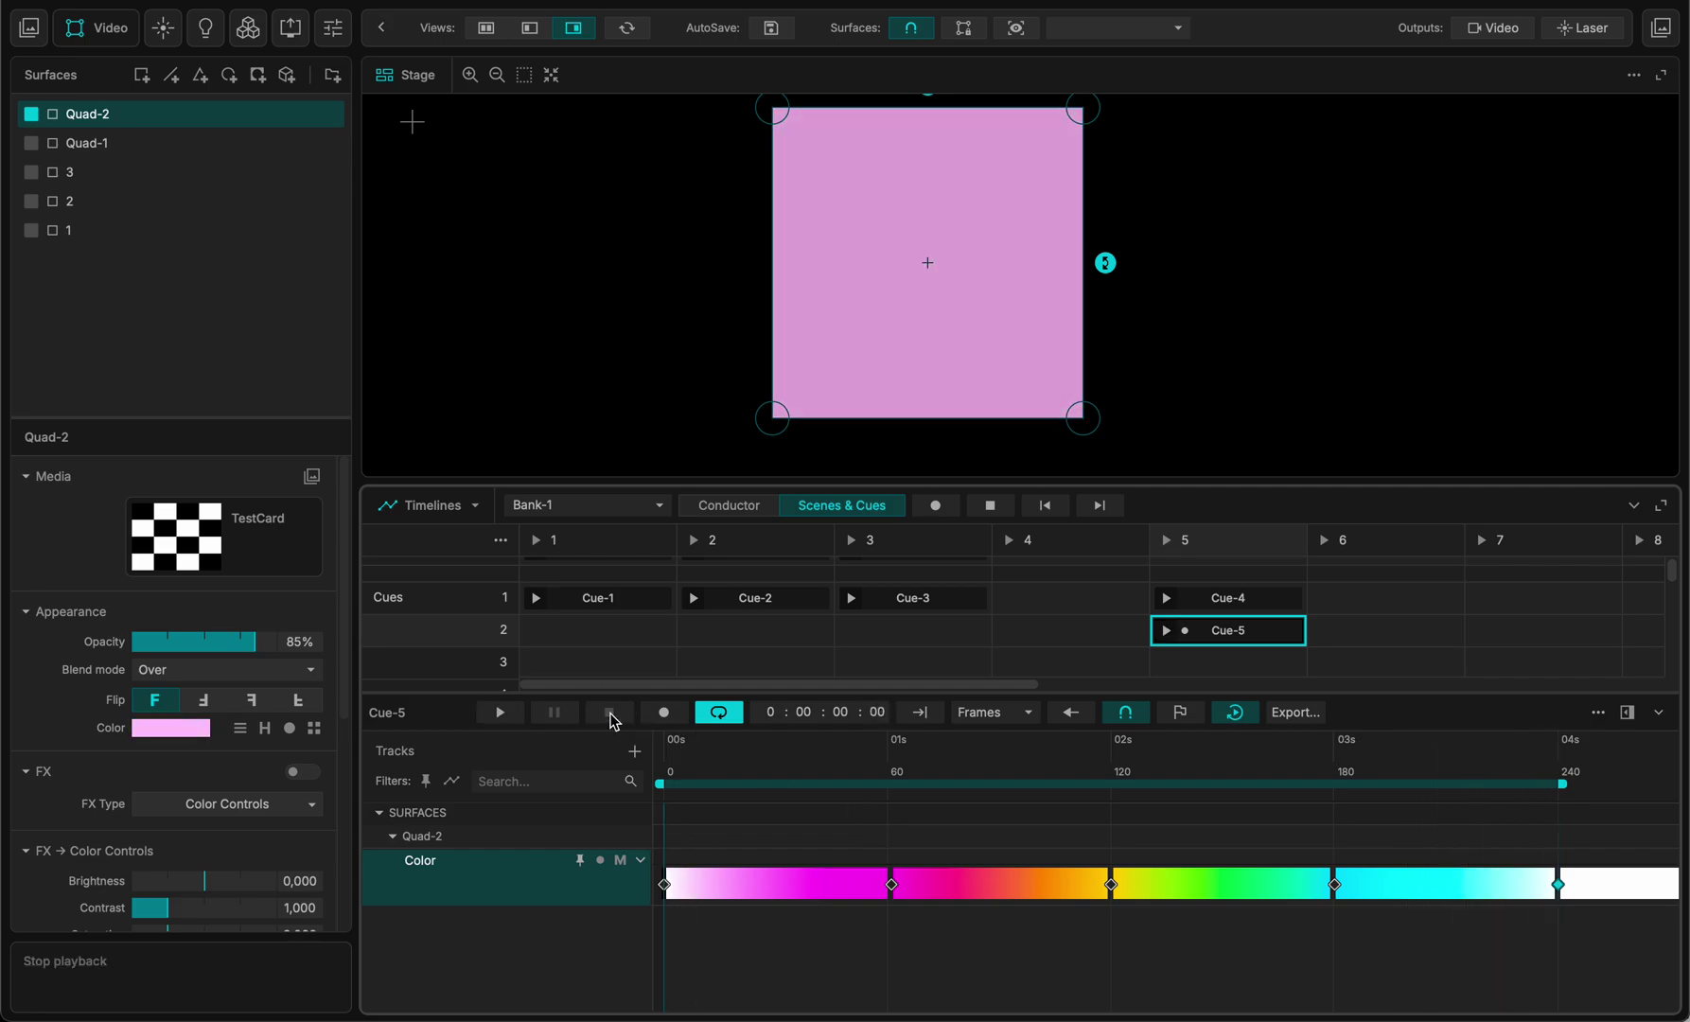
- Rename Cue-5 to 'color' and Cue-4 to 'opacity', then play both cues on Quad-2
{"action": "double_click", "coordinate": [1217, 631]}
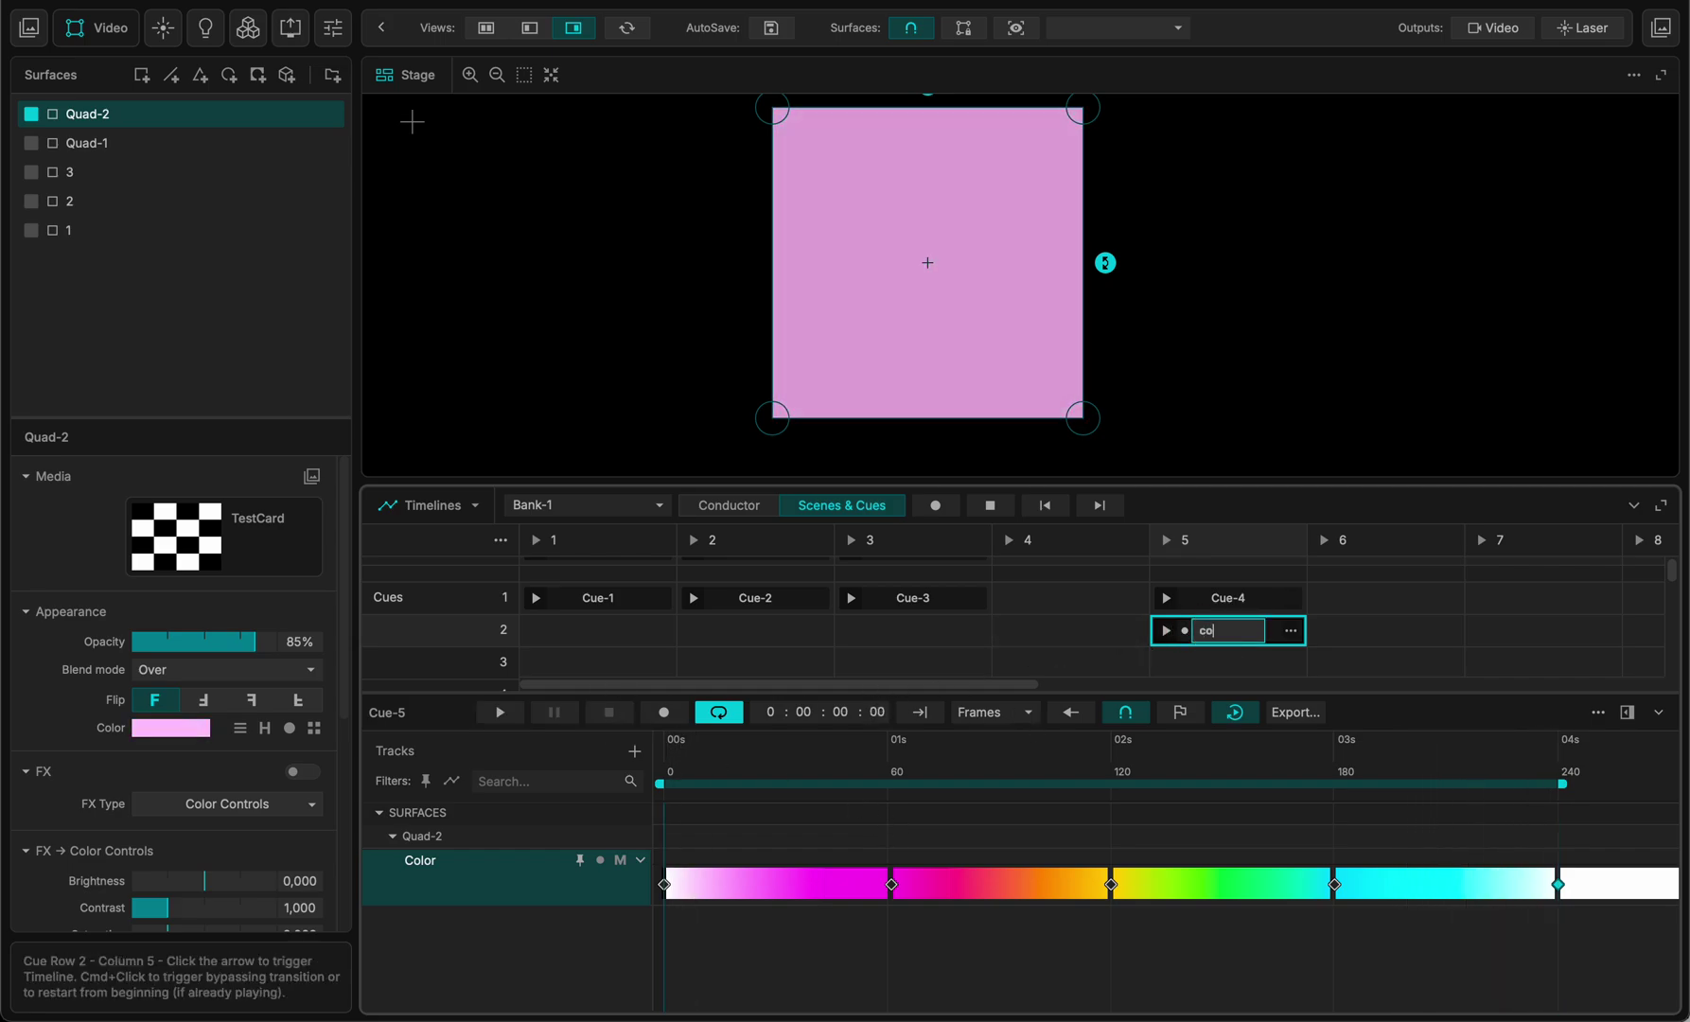
{"action": "key", "text": "Return"}
{"action": "double_click", "coordinate": [1226, 598]}
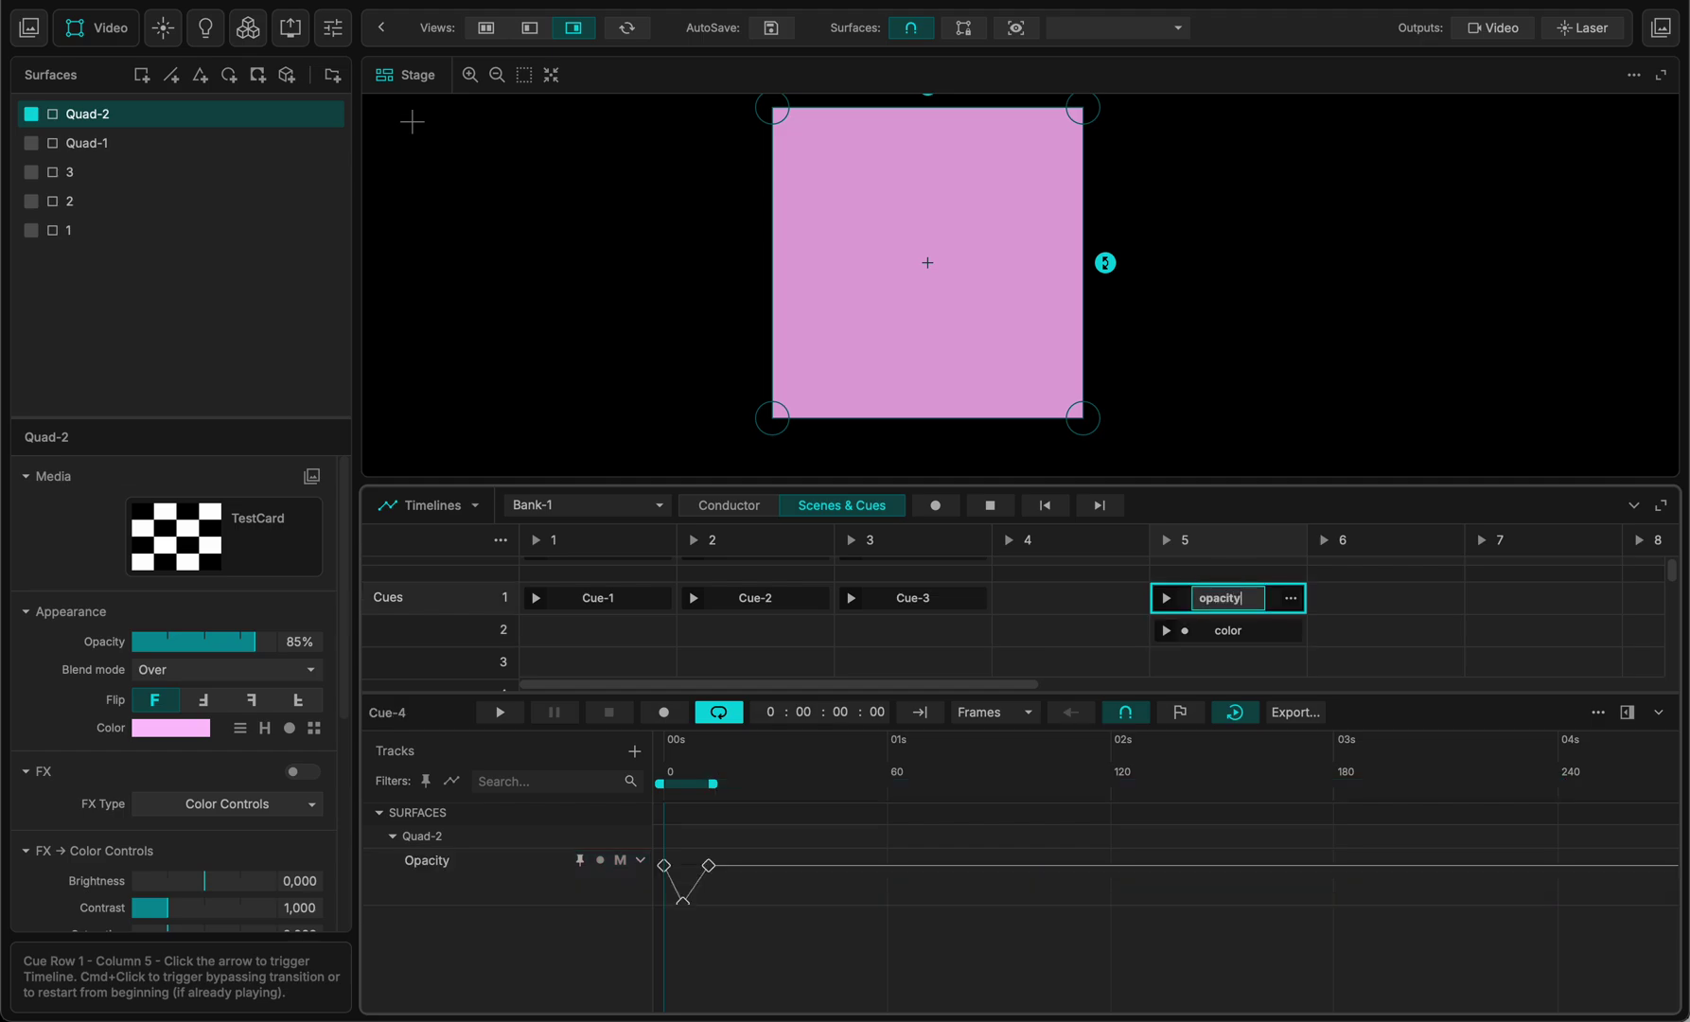
{"action": "type", "text": "opacity"}
{"action": "key", "text": "Return"}
{"action": "left_click", "coordinate": [1166, 598]}
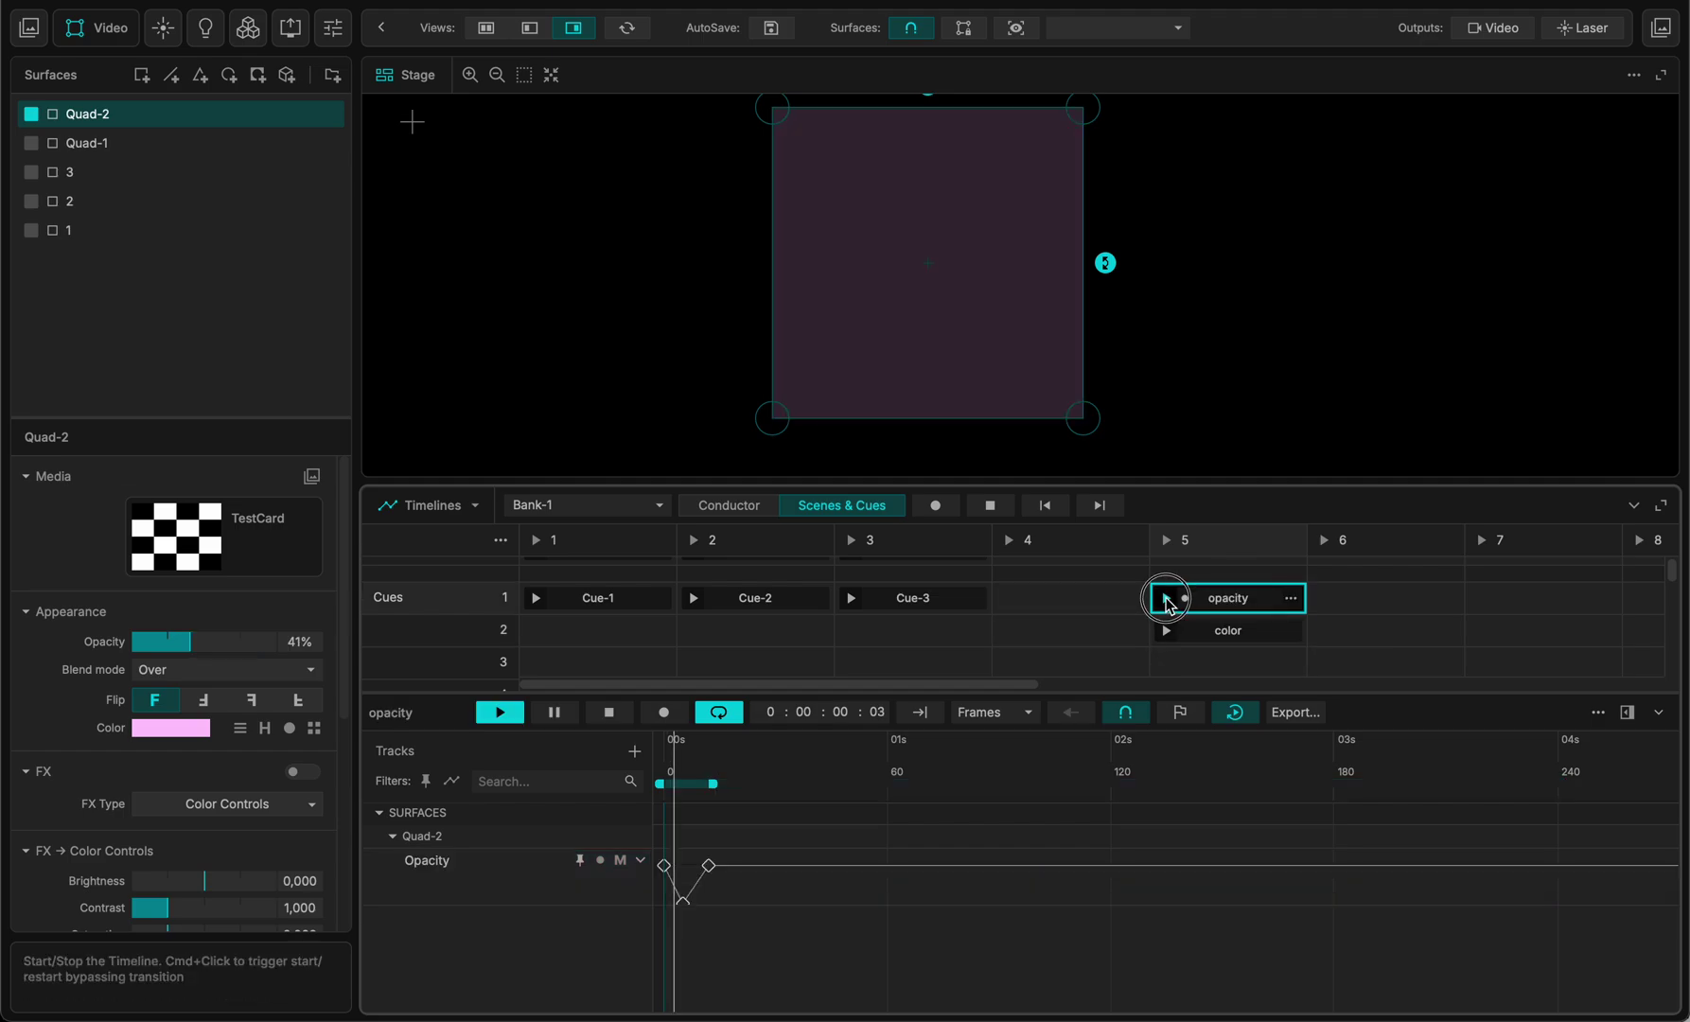
{"action": "left_click", "coordinate": [1166, 630]}
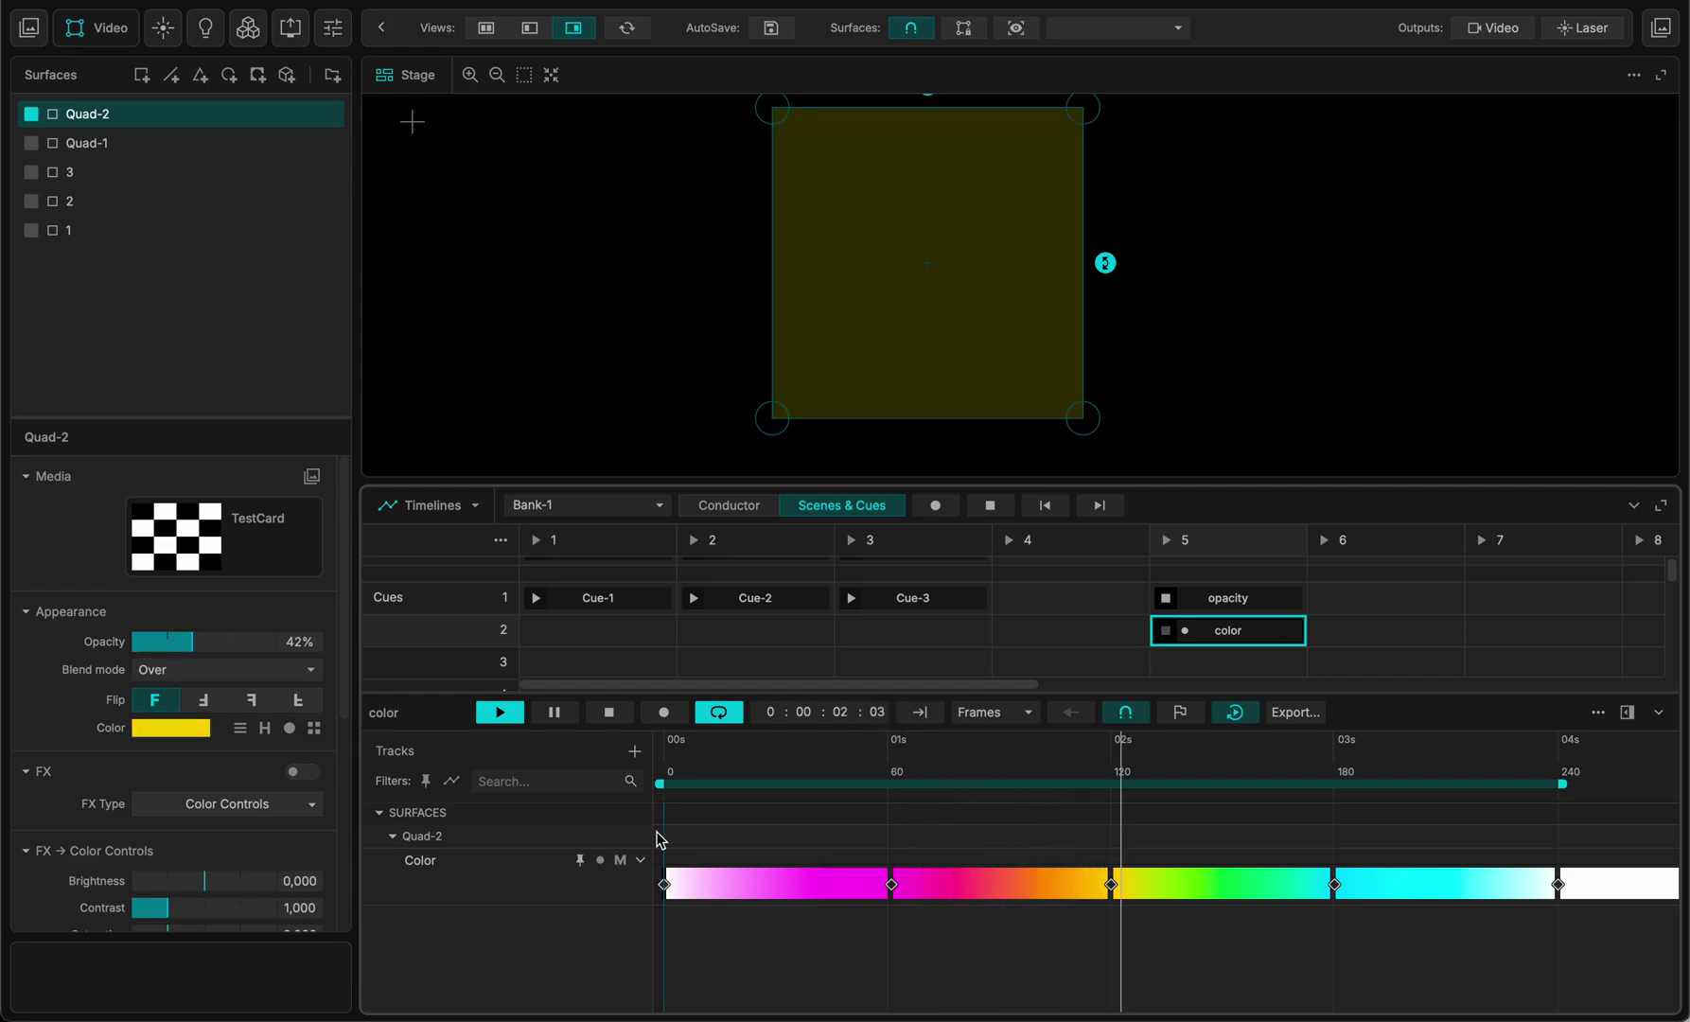
- Collapse the timeline editor and stop all playing cues
{"action": "left_click", "coordinate": [1658, 713]}
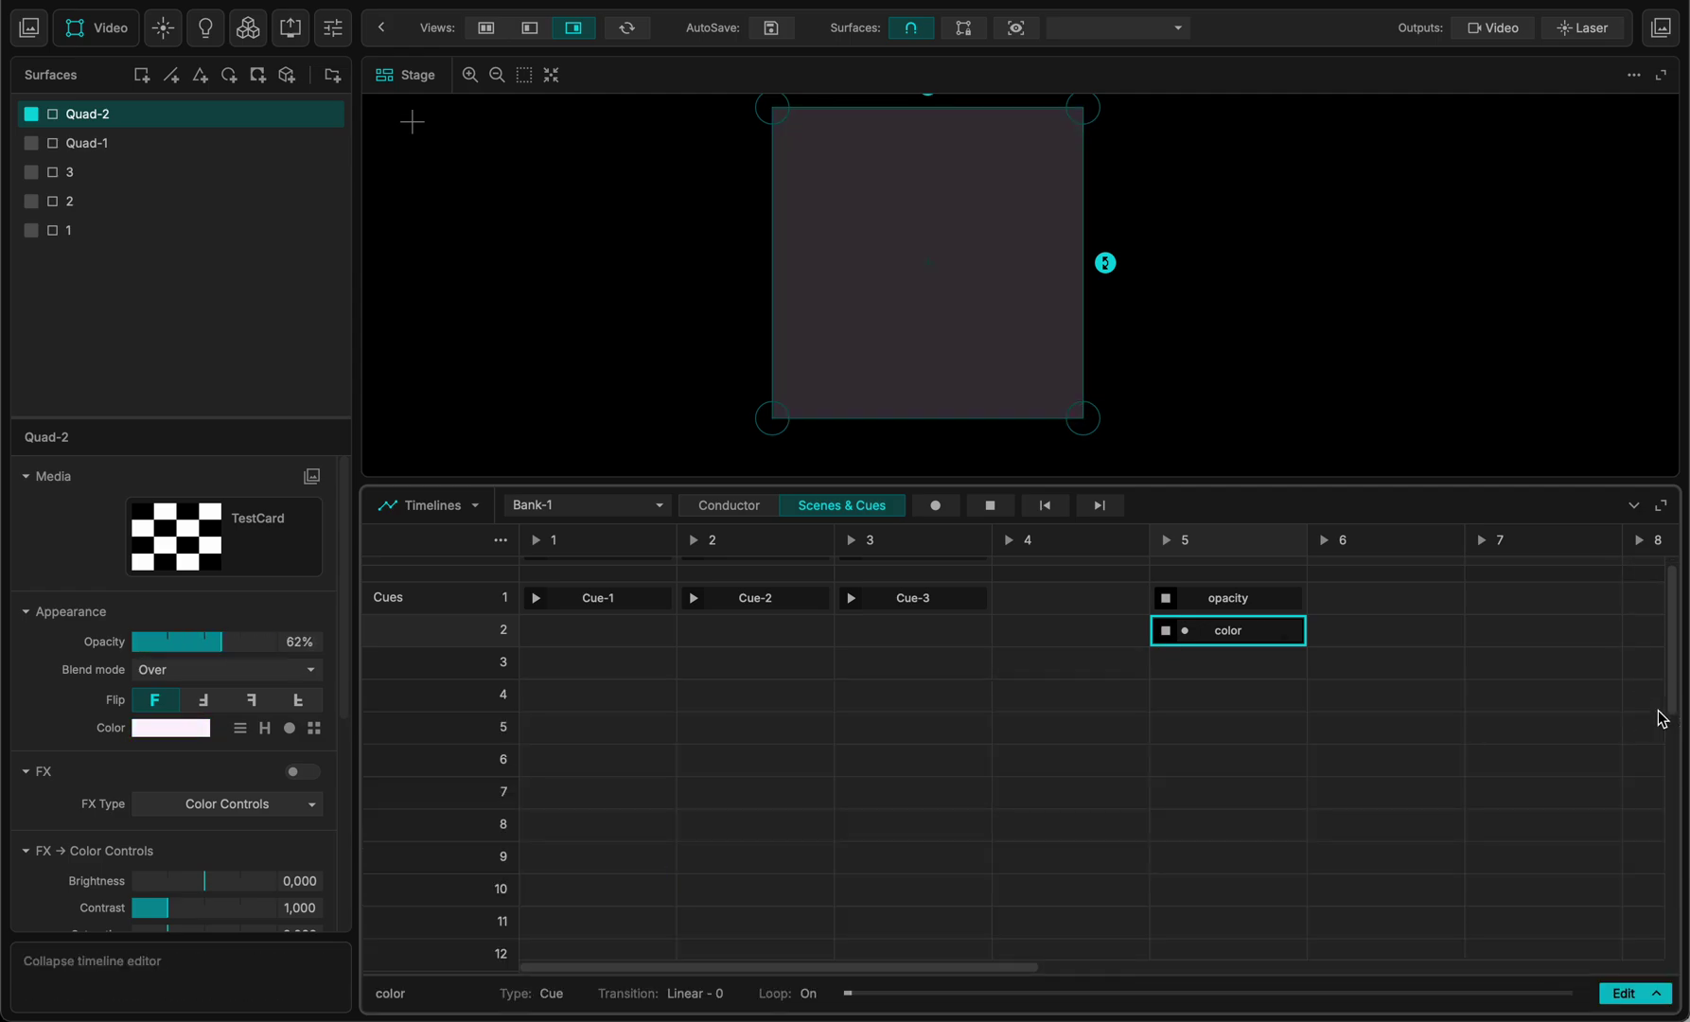
{"action": "left_click", "coordinate": [990, 504]}
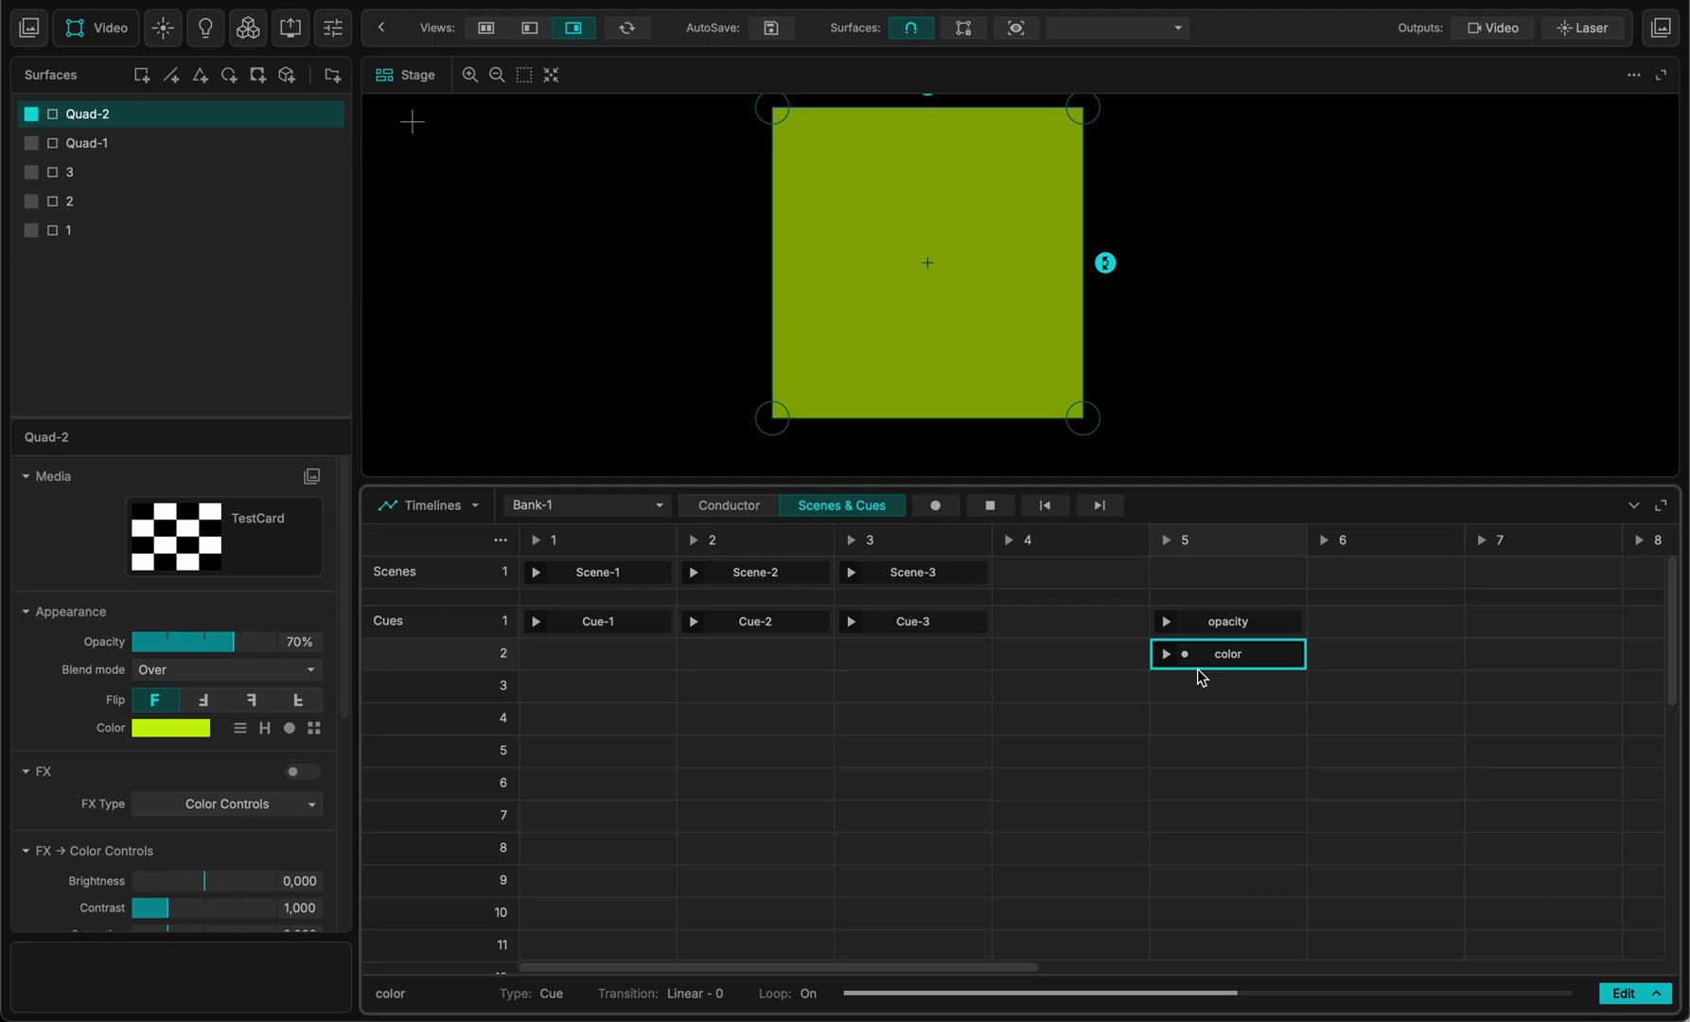
{"action": "left_click", "coordinate": [501, 540]}
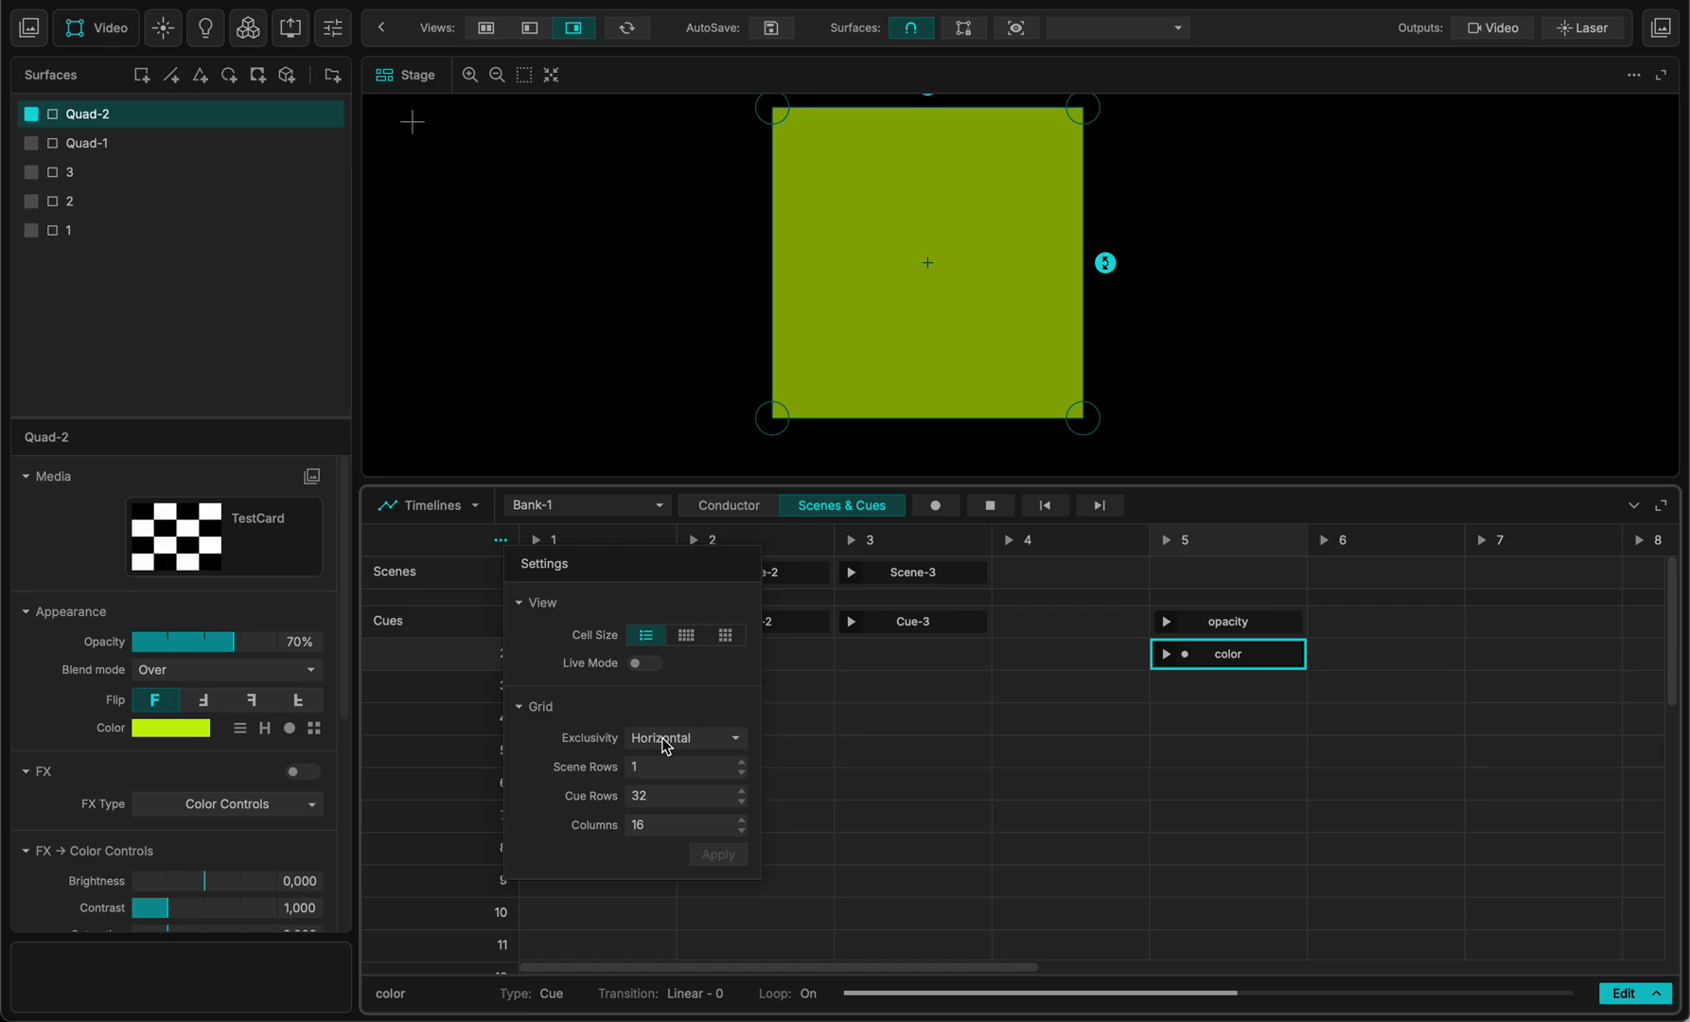
{"action": "left_click", "coordinate": [1085, 700]}
- Move the color cue to row 1, column 6, then trigger opacity, color and opacity in turn
{"action": "left_click_drag", "start_coordinate": [1226, 652], "coordinate": [1383, 631]}
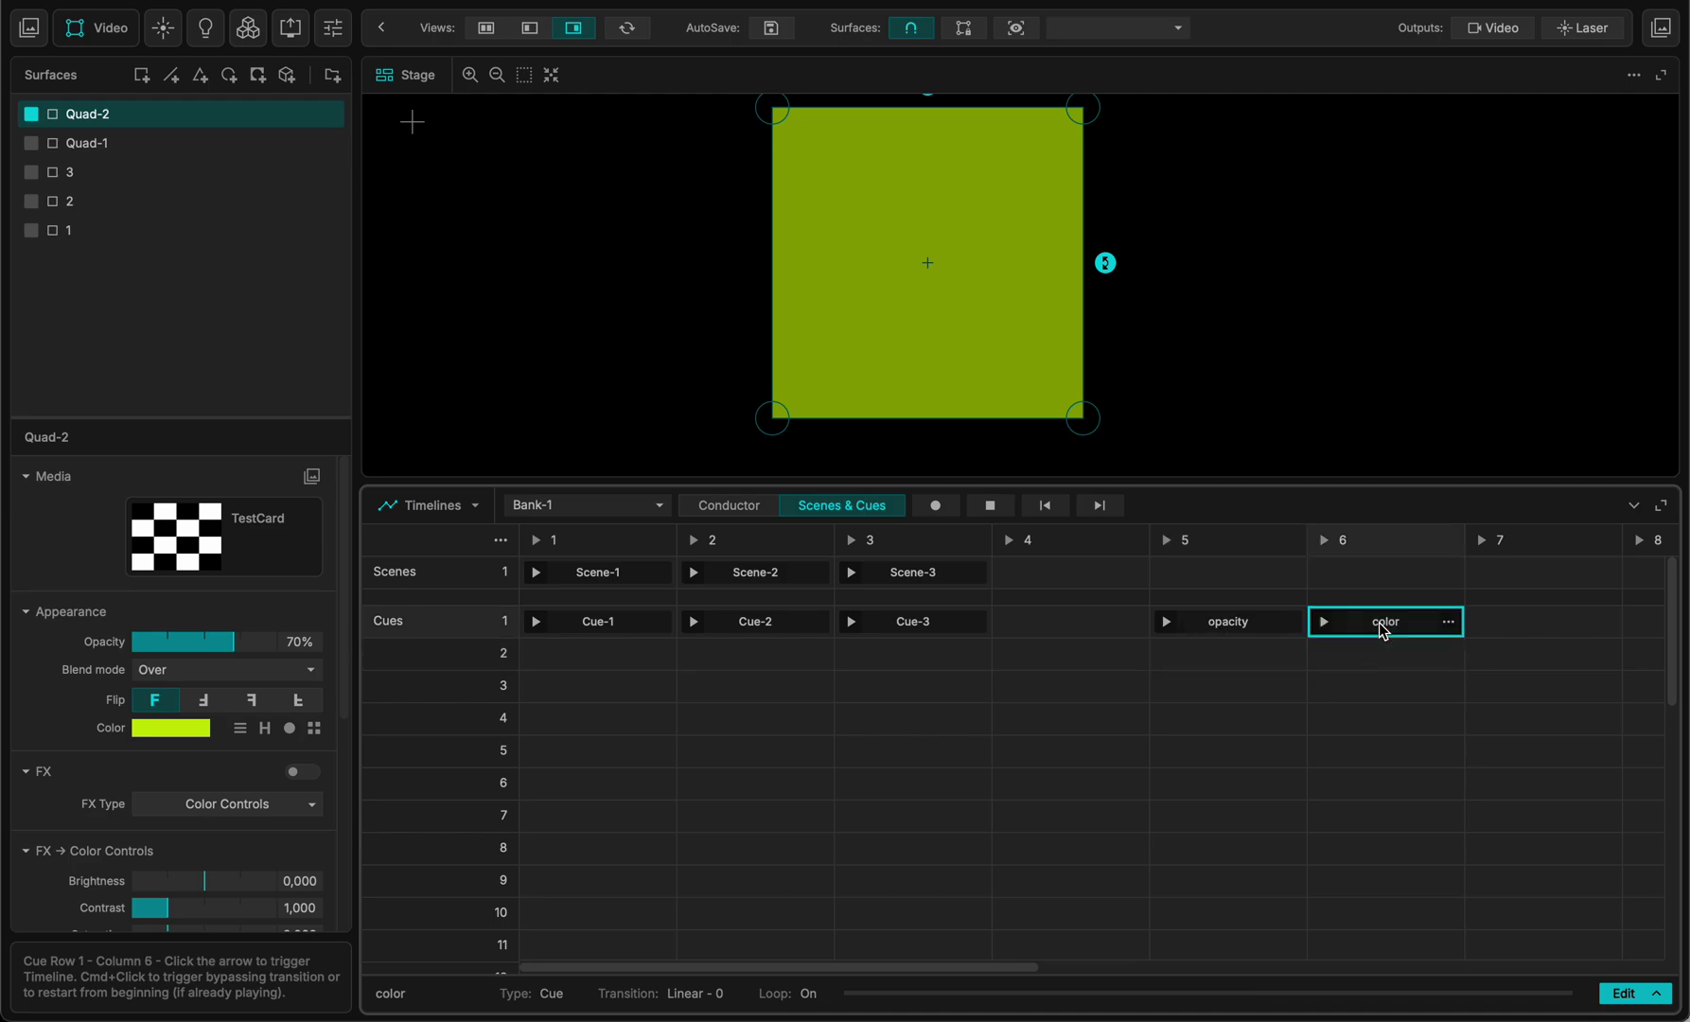
{"action": "left_click", "coordinate": [1165, 624]}
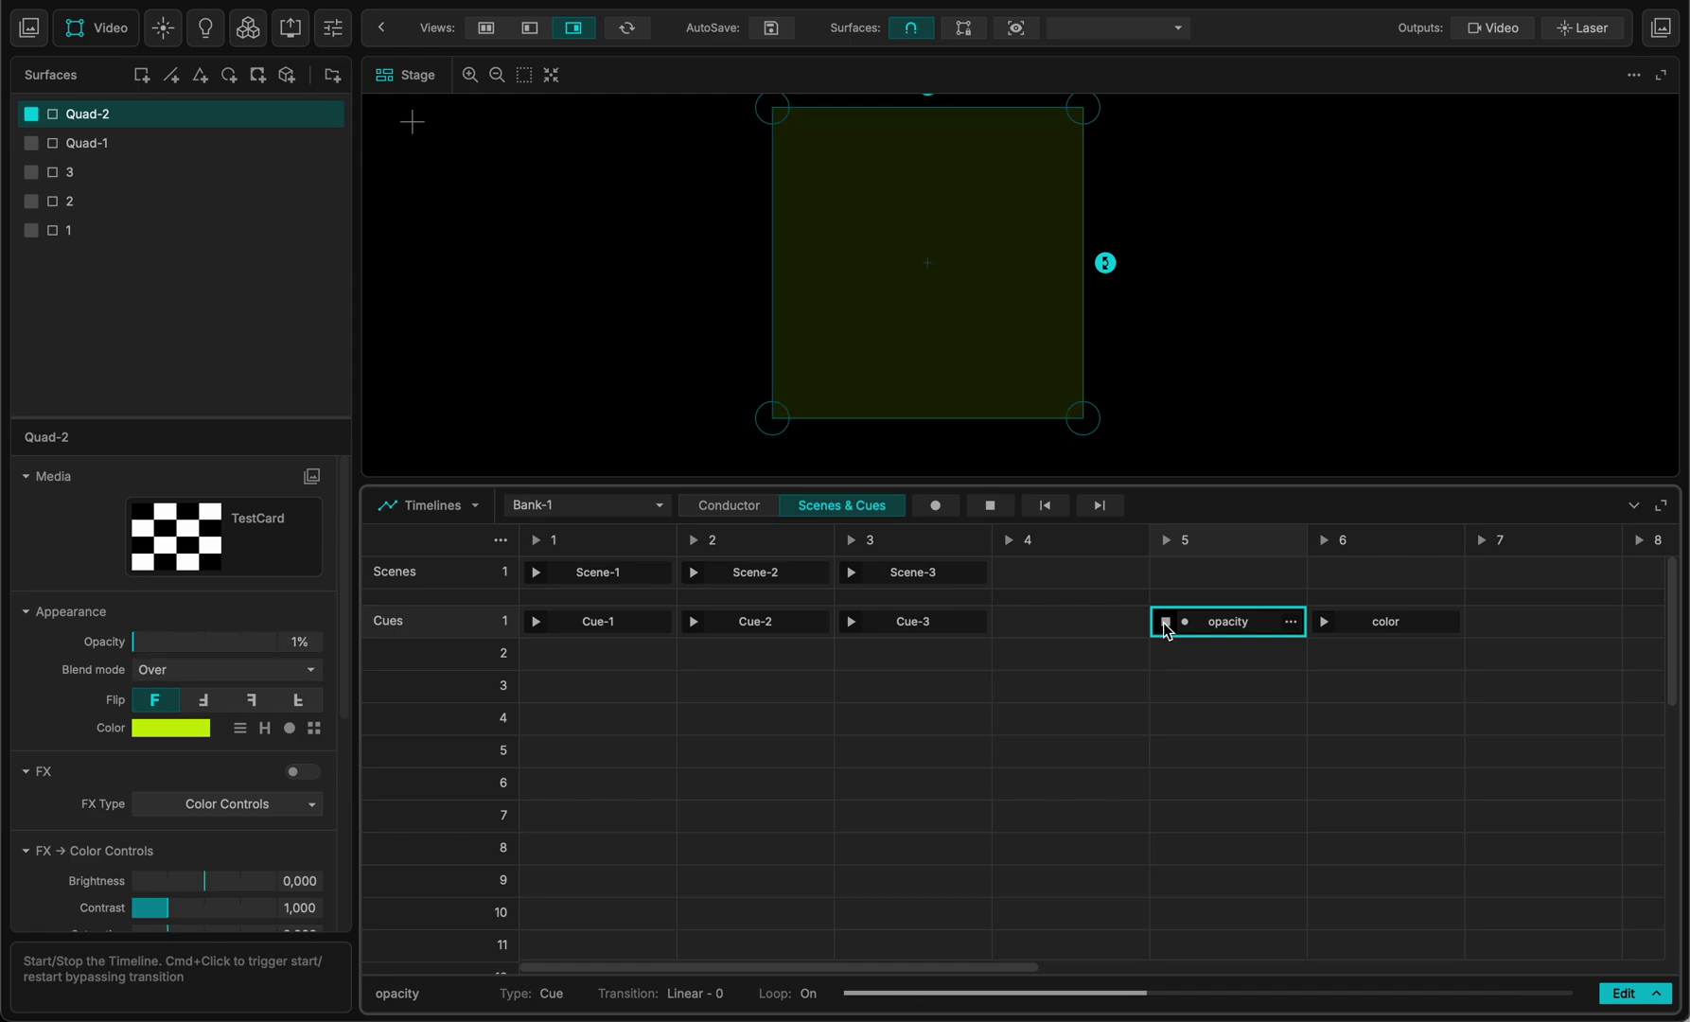
{"action": "left_click", "coordinate": [1324, 625]}
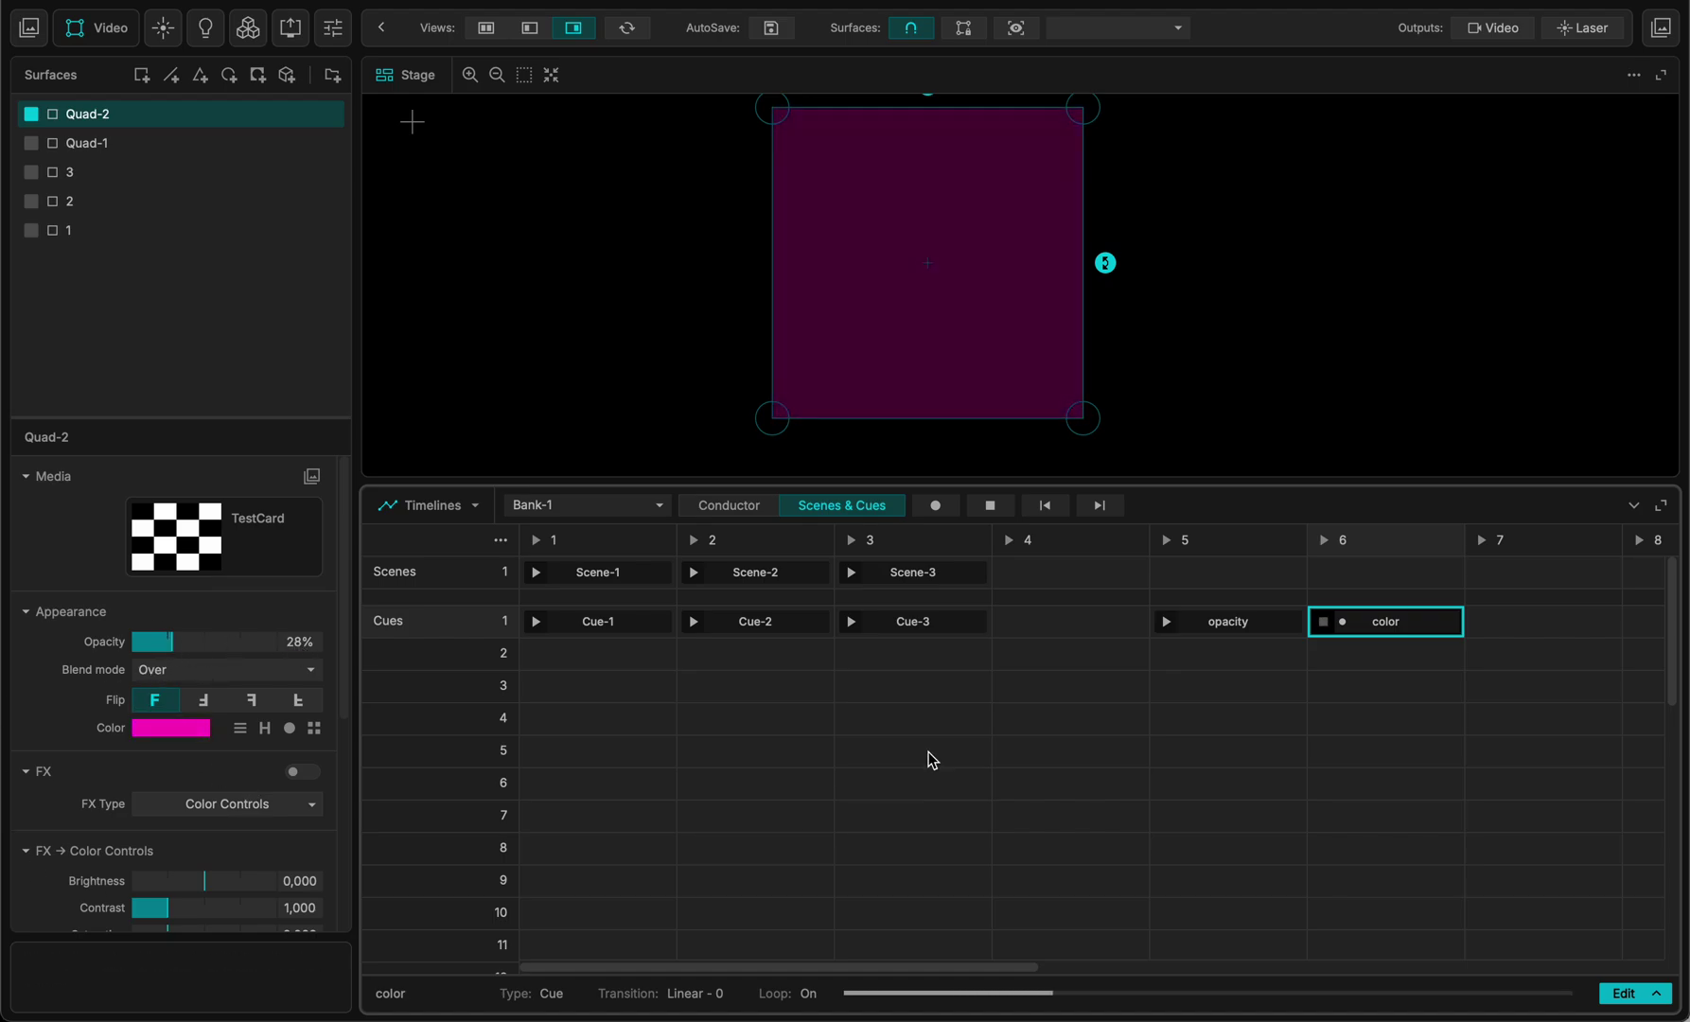
{"action": "left_click", "coordinate": [1166, 621]}
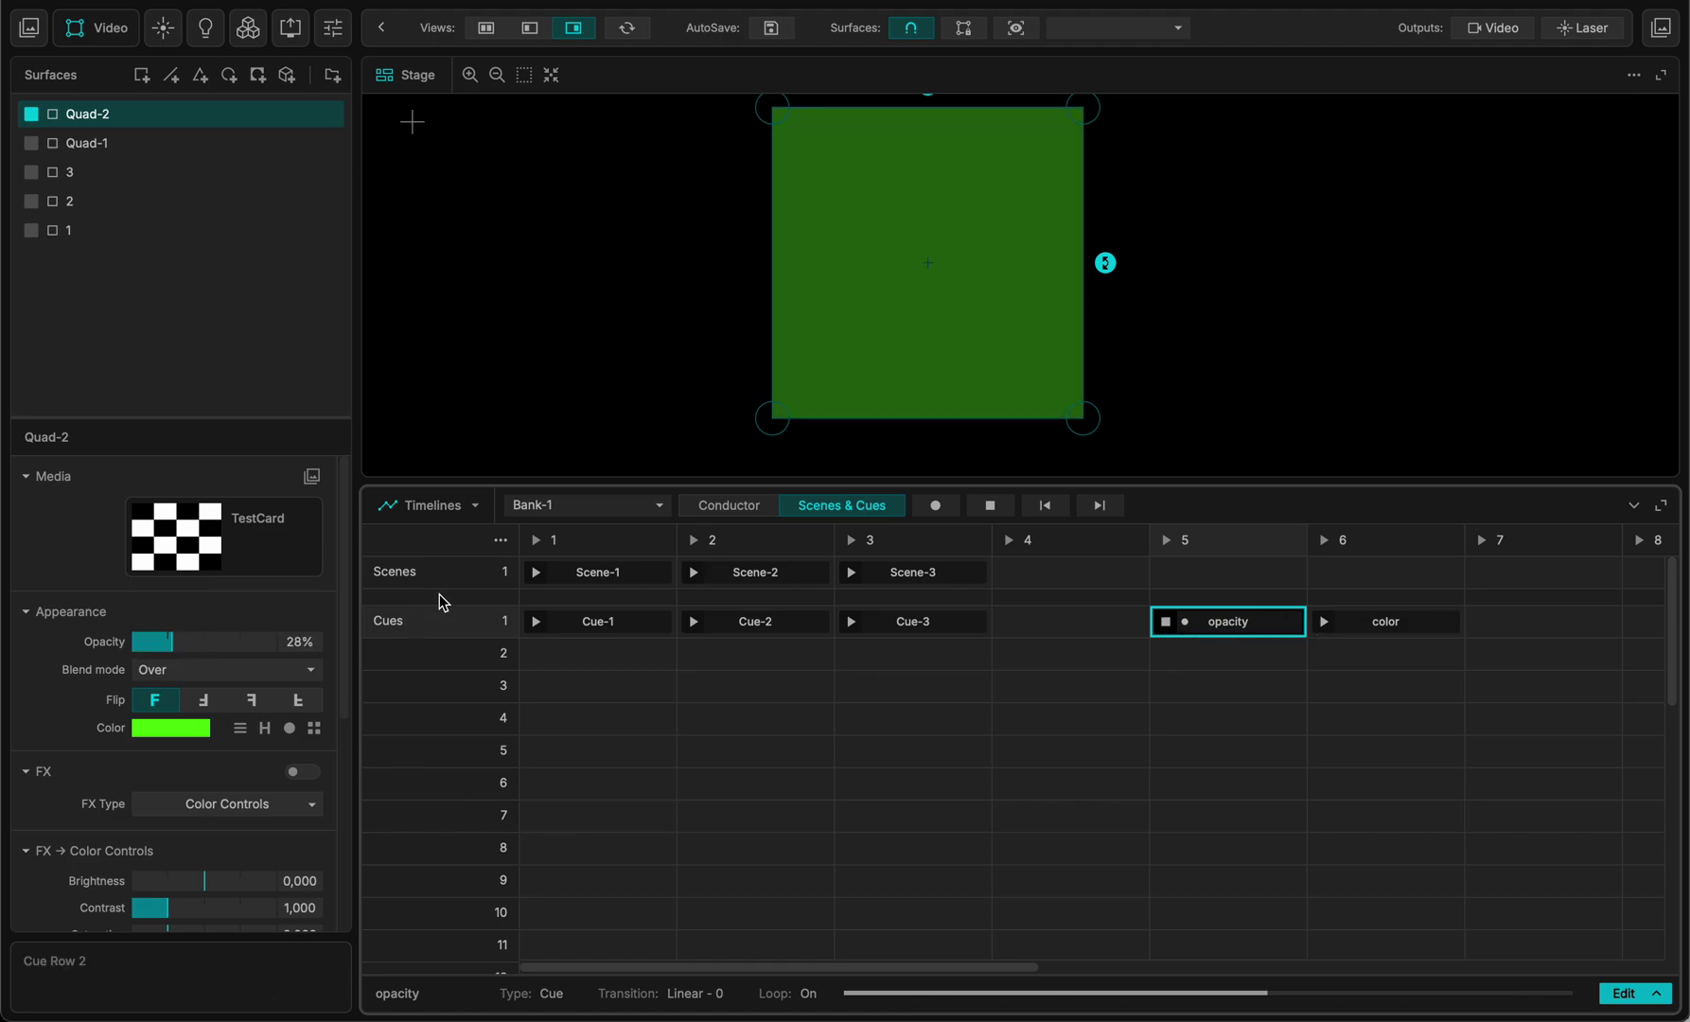
- Set grid exclusivity to None, play the color cue, and stop then restart opacity
{"action": "left_click", "coordinate": [502, 541]}
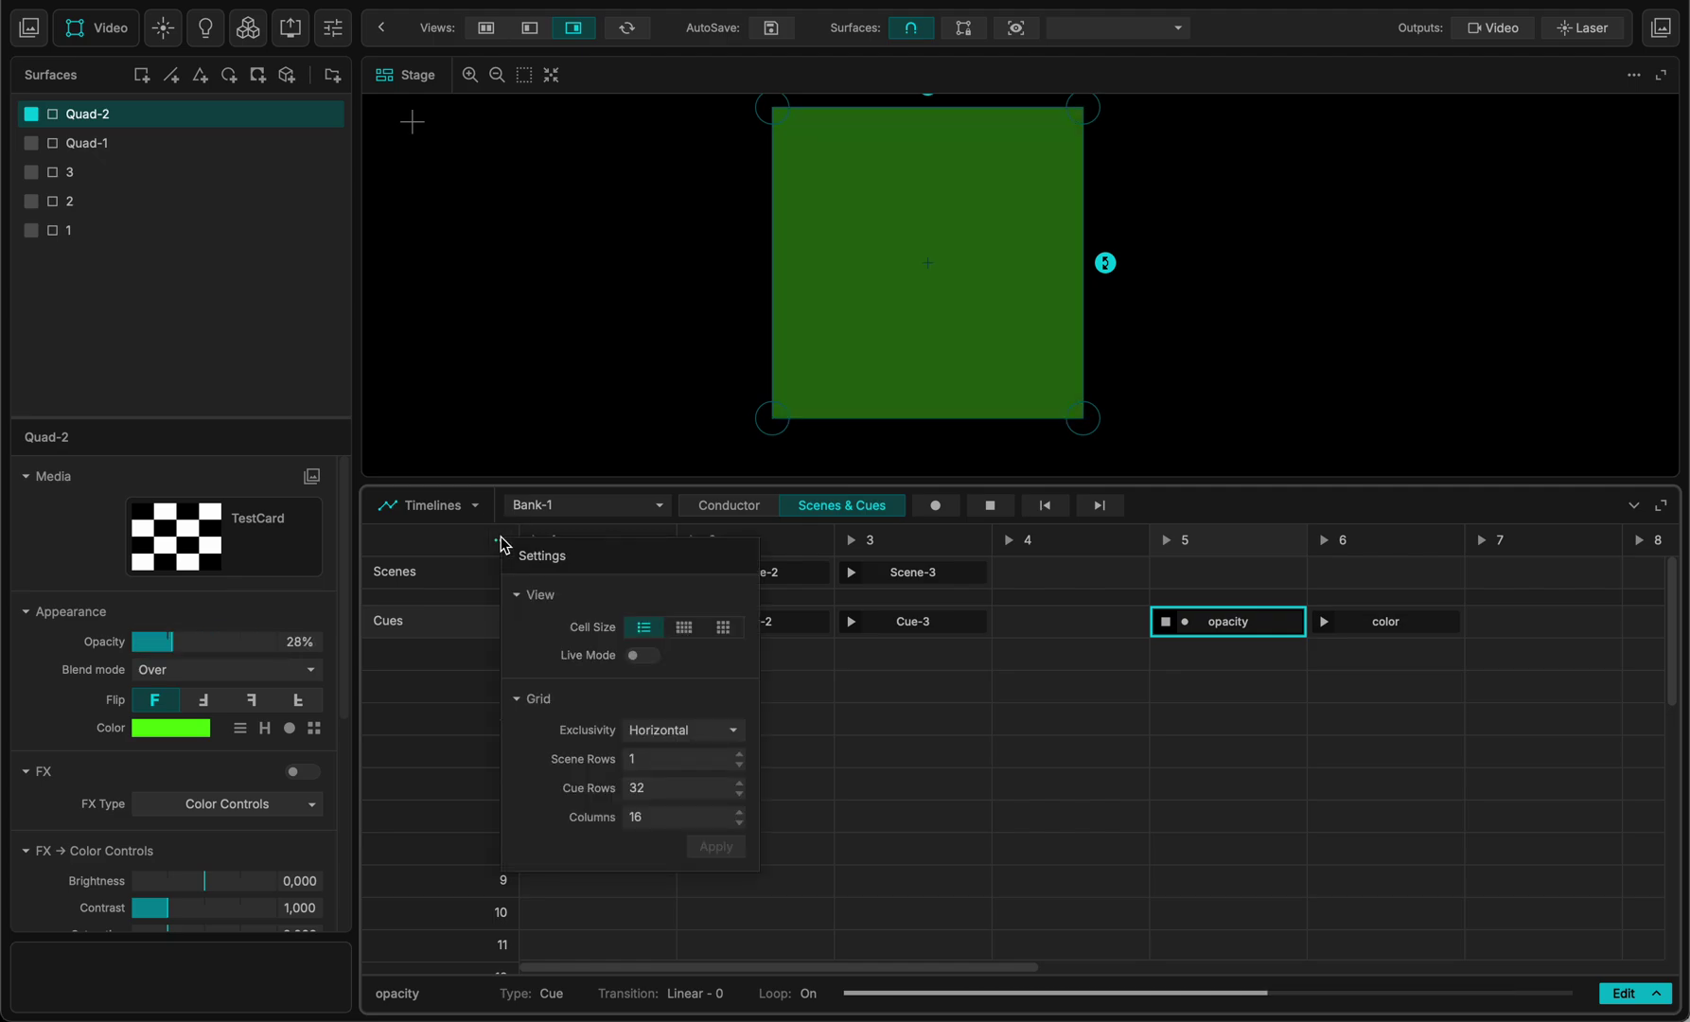
{"action": "left_click", "coordinate": [651, 729]}
{"action": "left_click", "coordinate": [668, 780]}
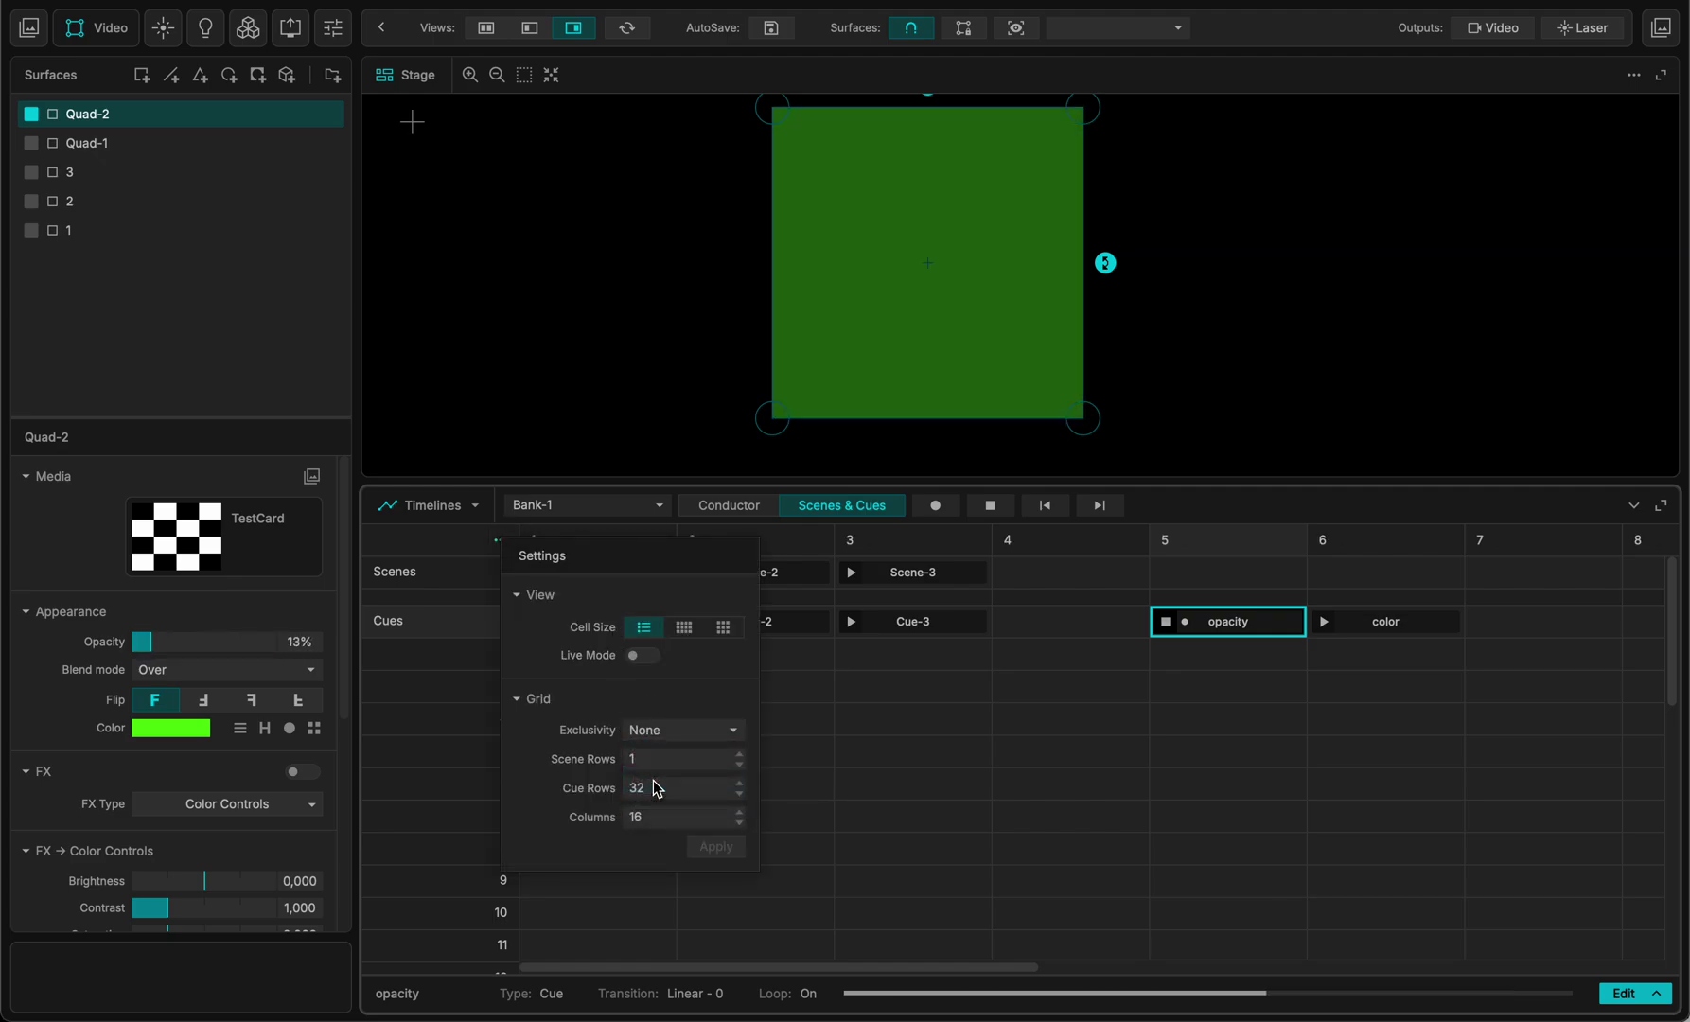
{"action": "left_click", "coordinate": [1067, 626]}
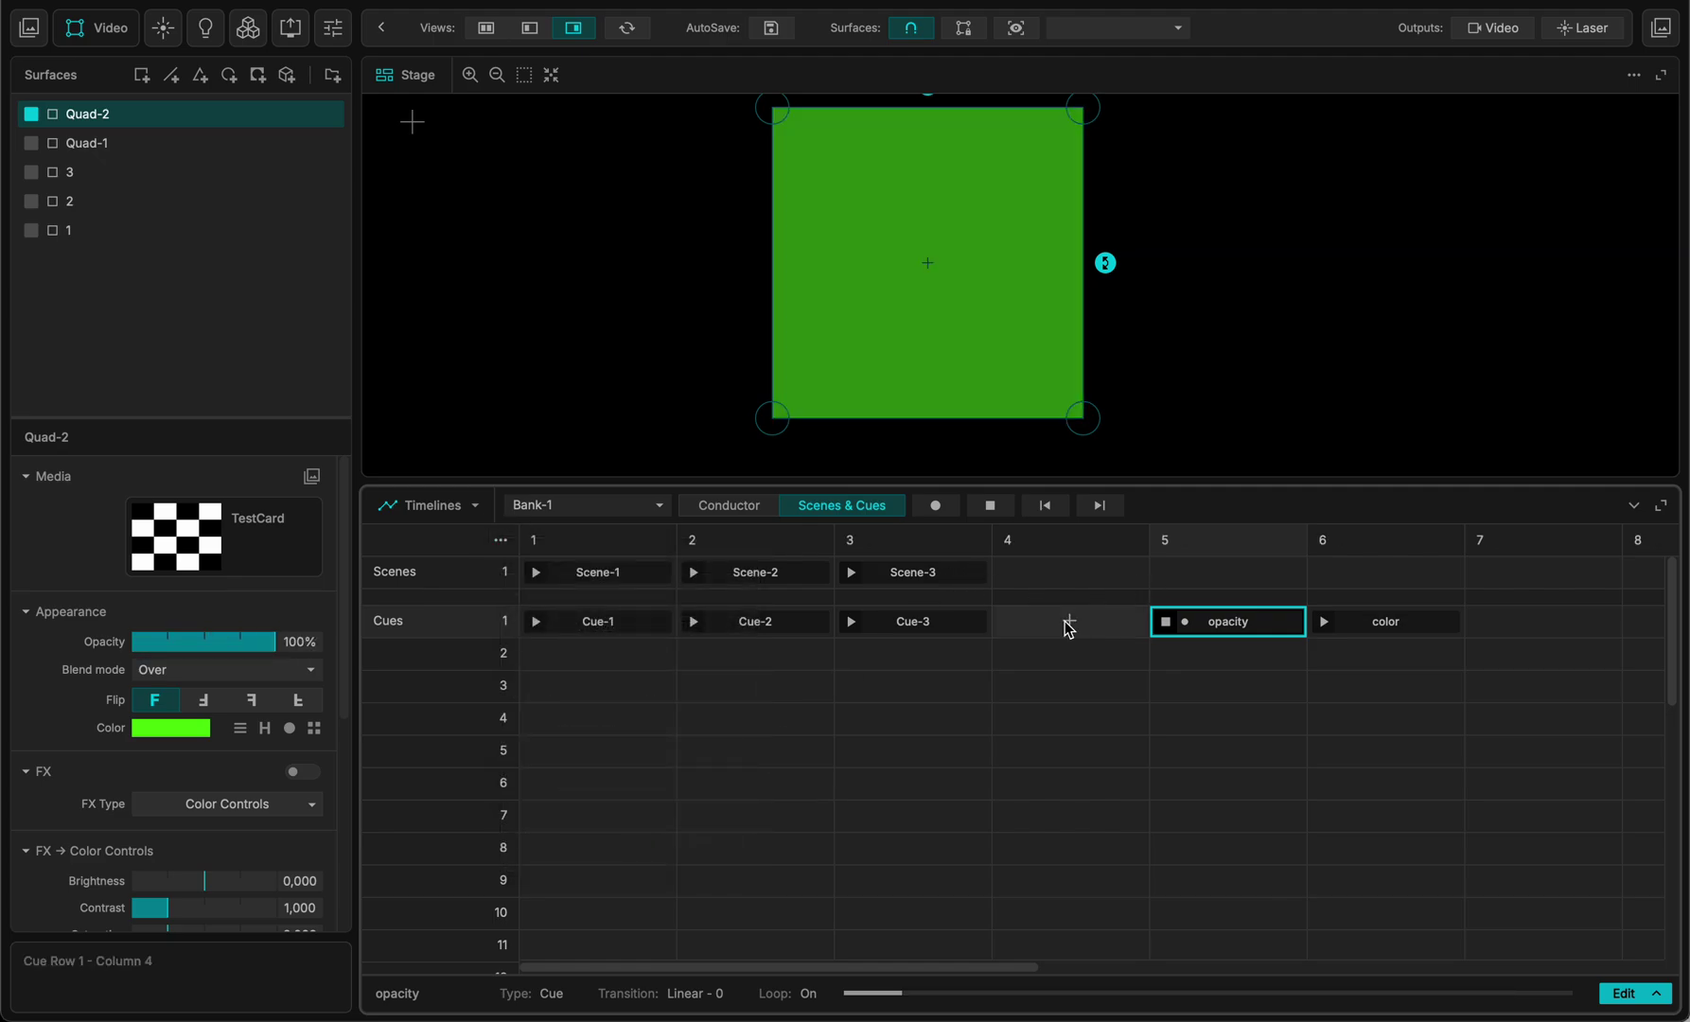
{"action": "left_click", "coordinate": [1322, 621]}
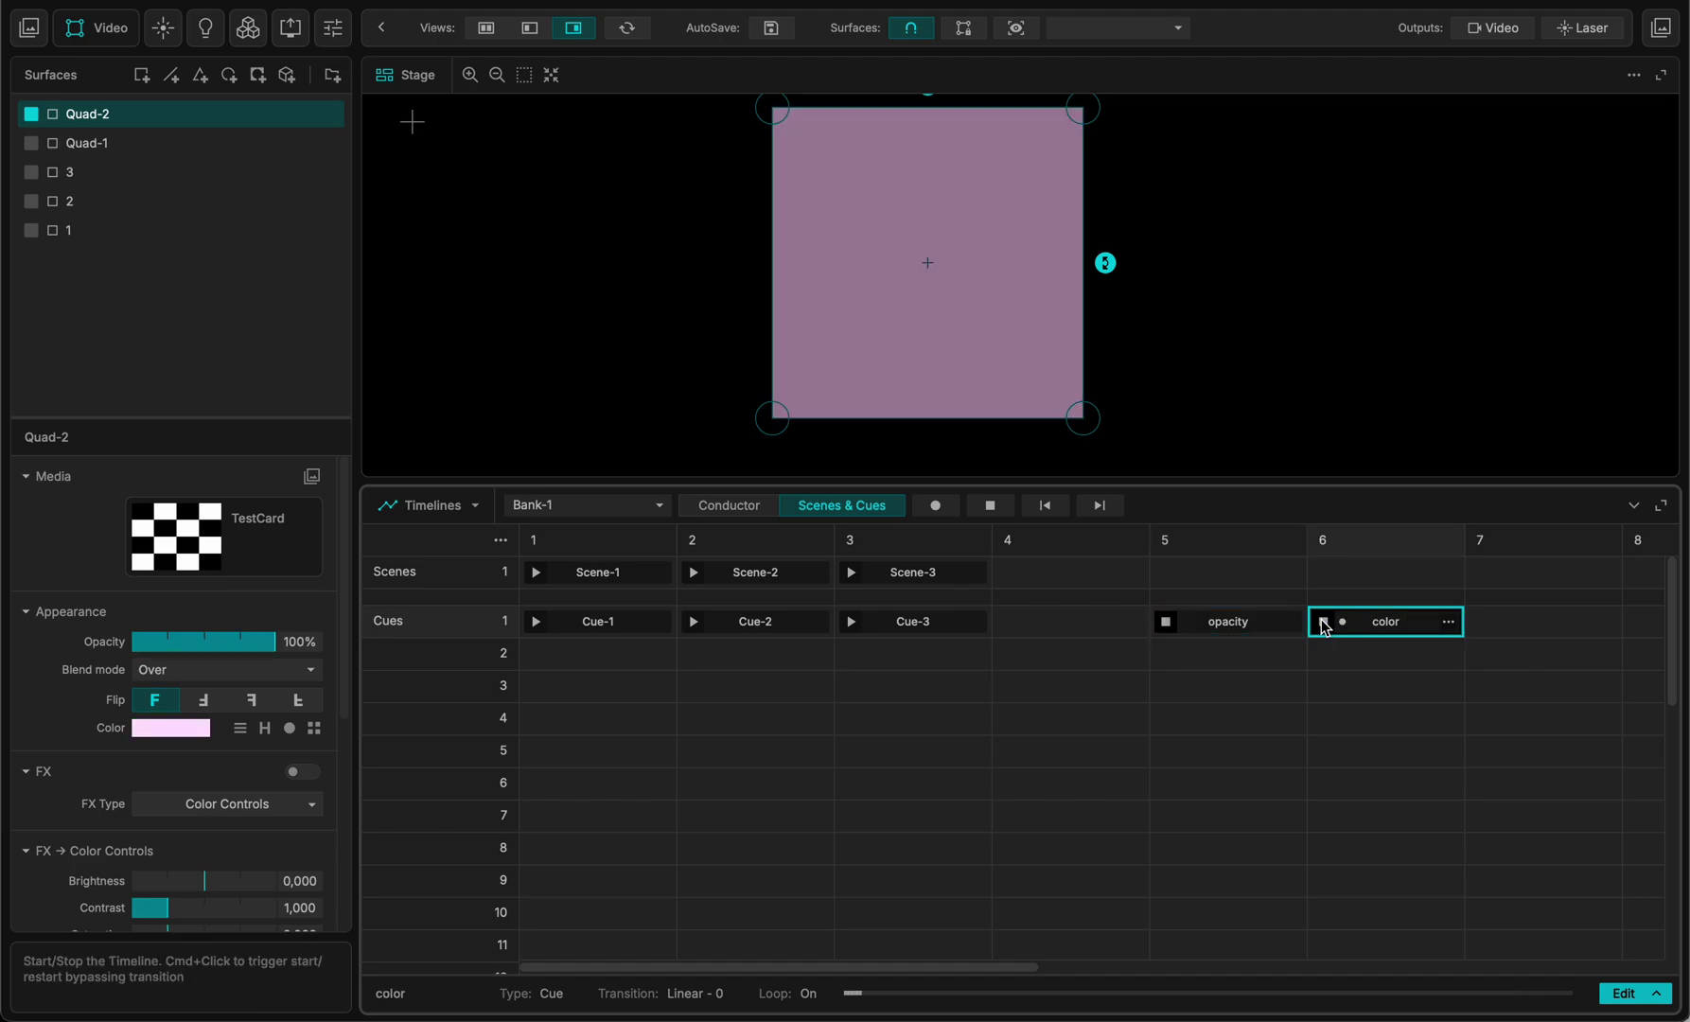
{"action": "left_click", "coordinate": [1166, 621]}
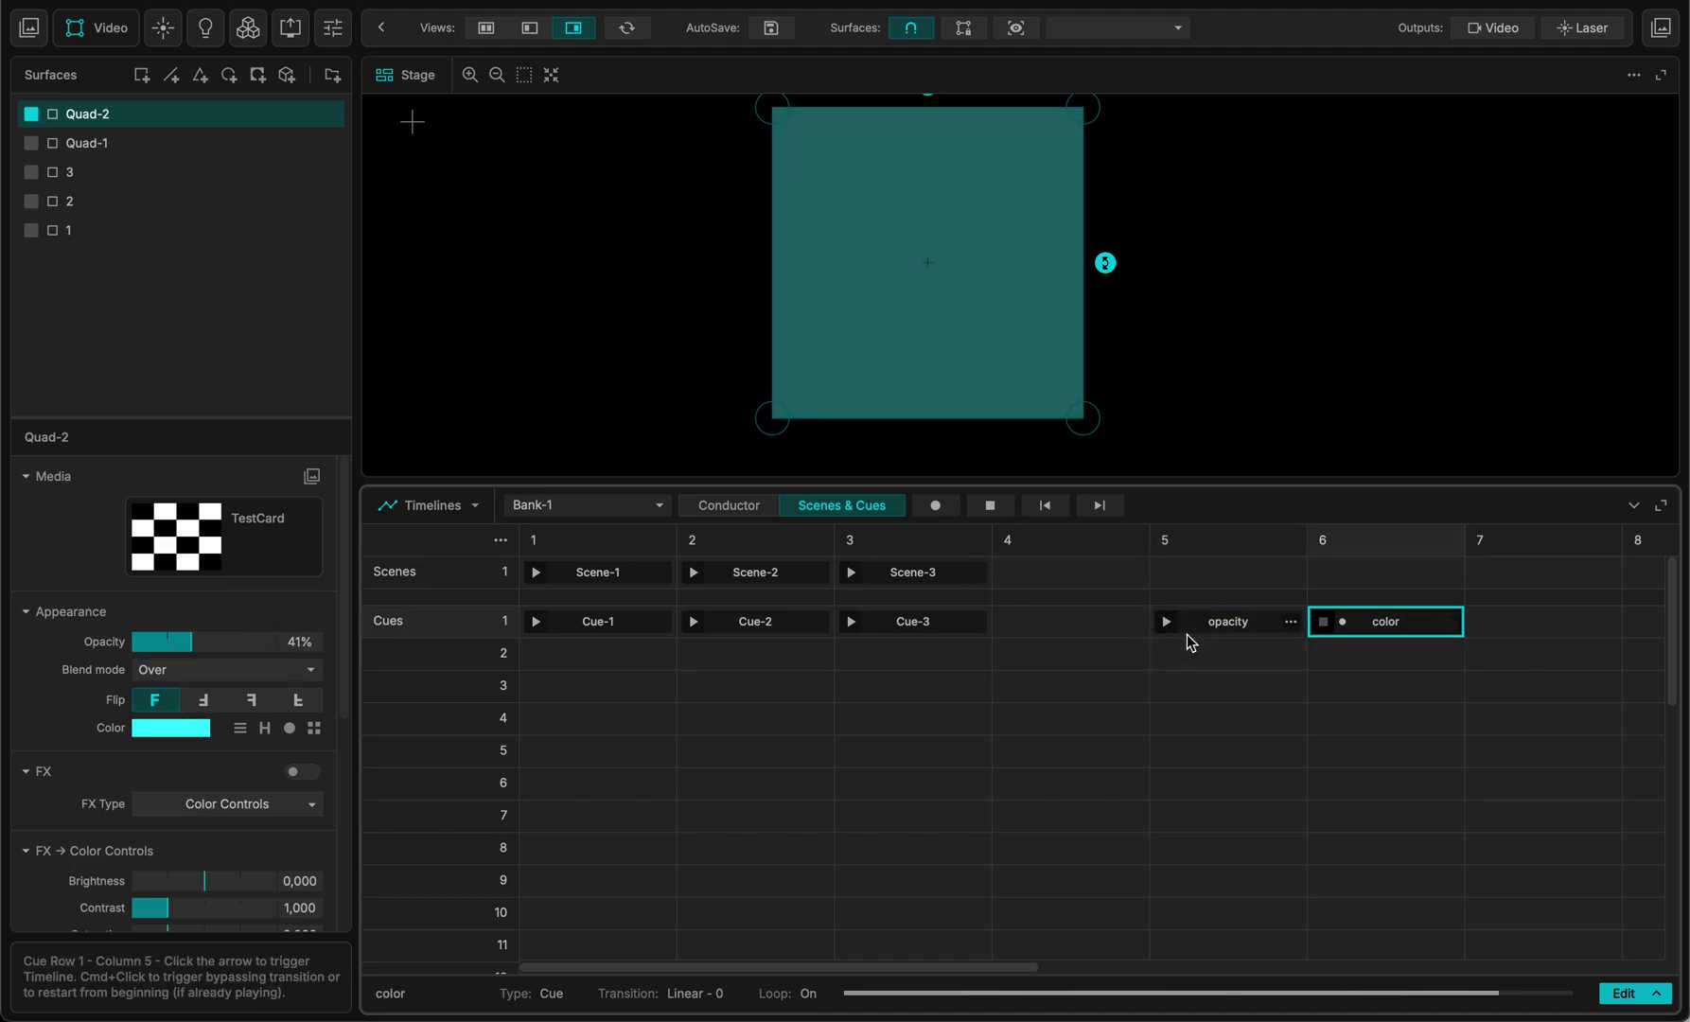
{"action": "left_click", "coordinate": [1165, 622]}
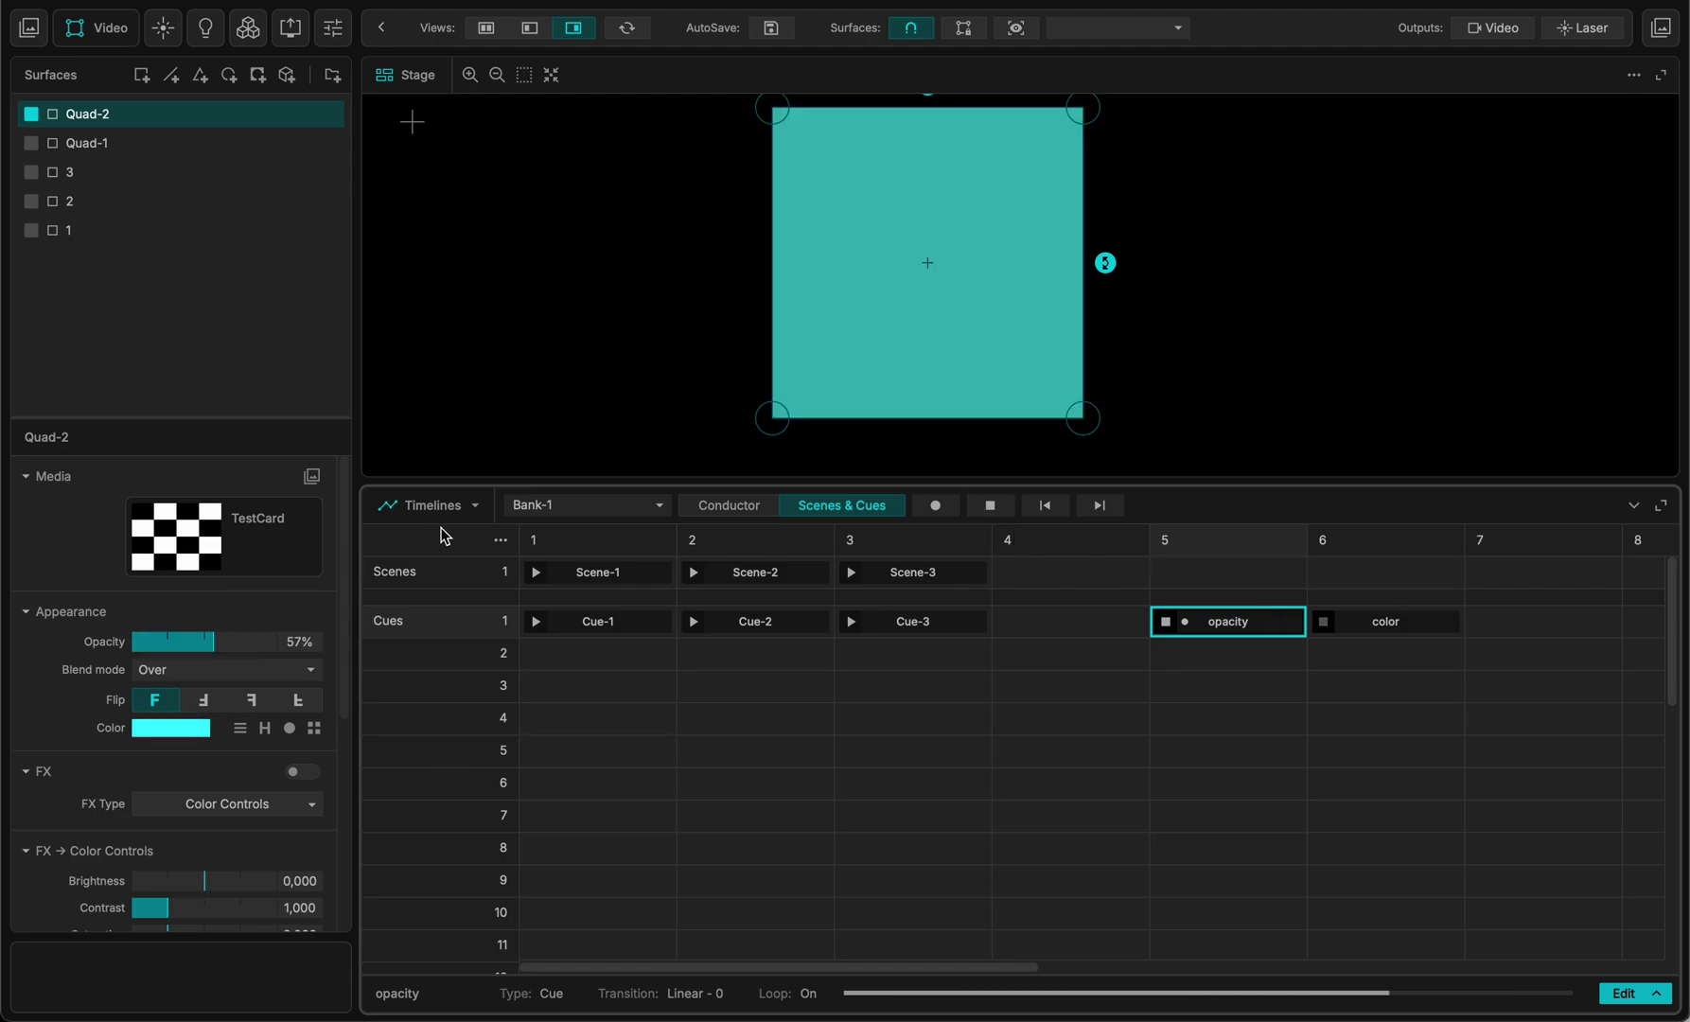
- Change the cue grid's exclusivity setting to Grid
{"action": "left_click", "coordinate": [500, 539]}
{"action": "left_click", "coordinate": [660, 736]}
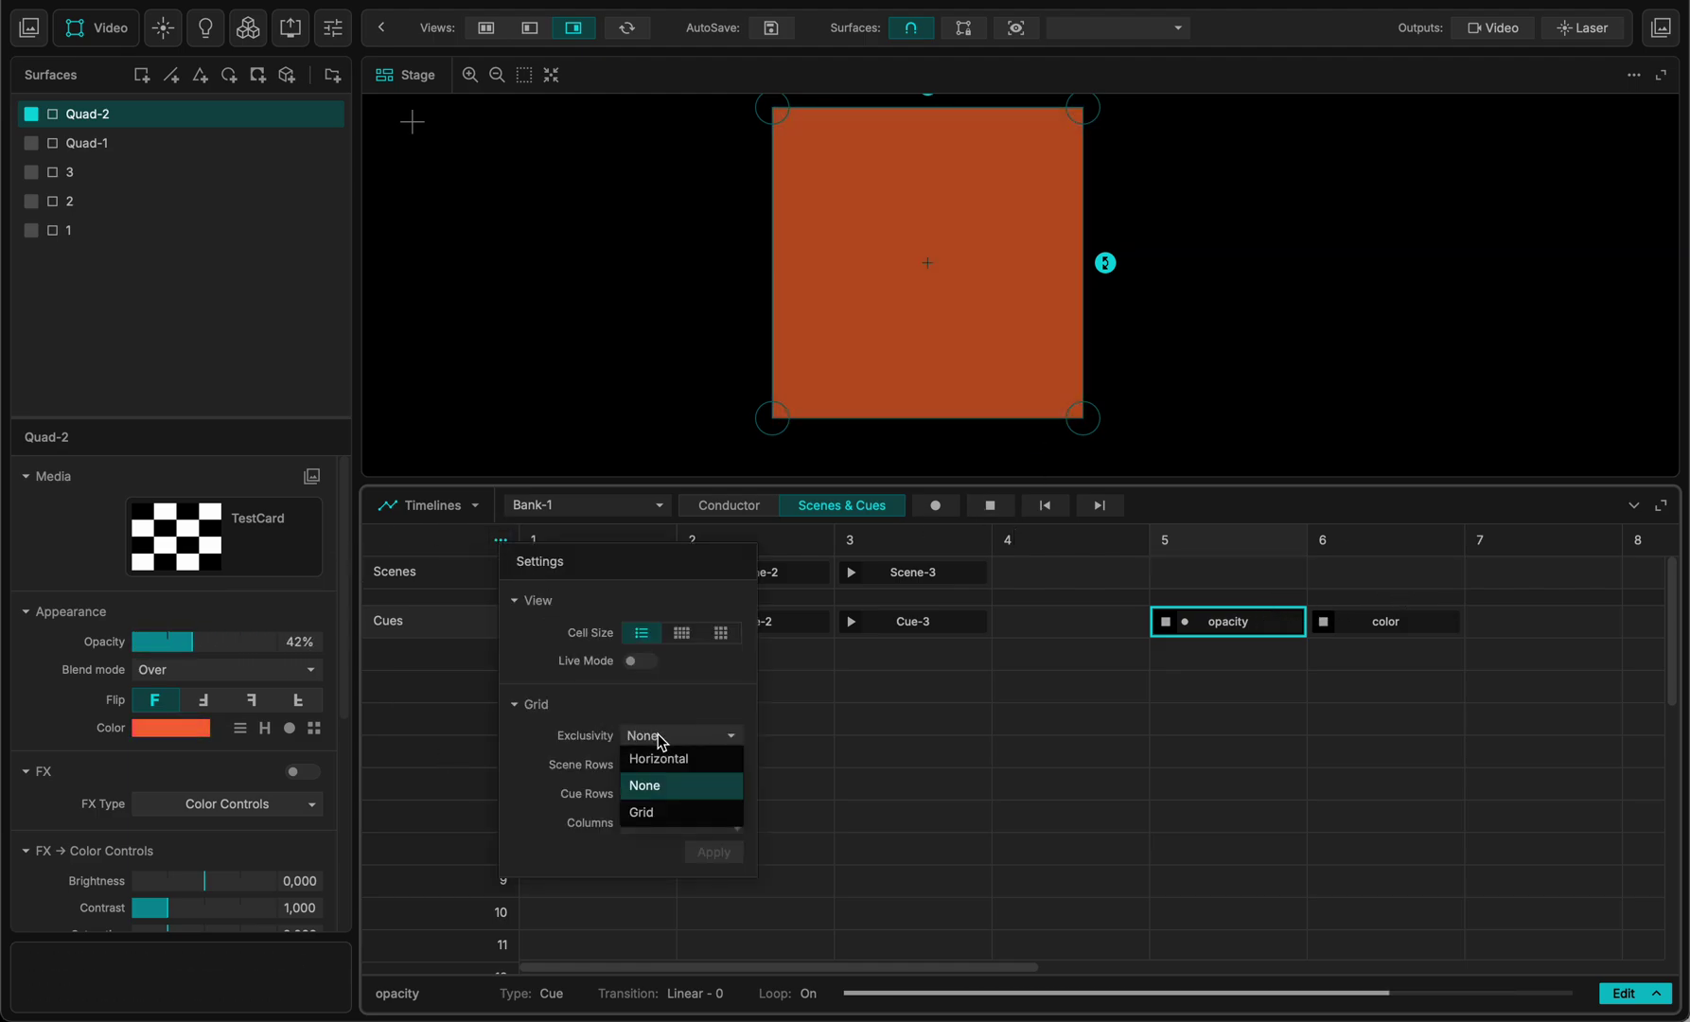
{"action": "left_click", "coordinate": [641, 812]}
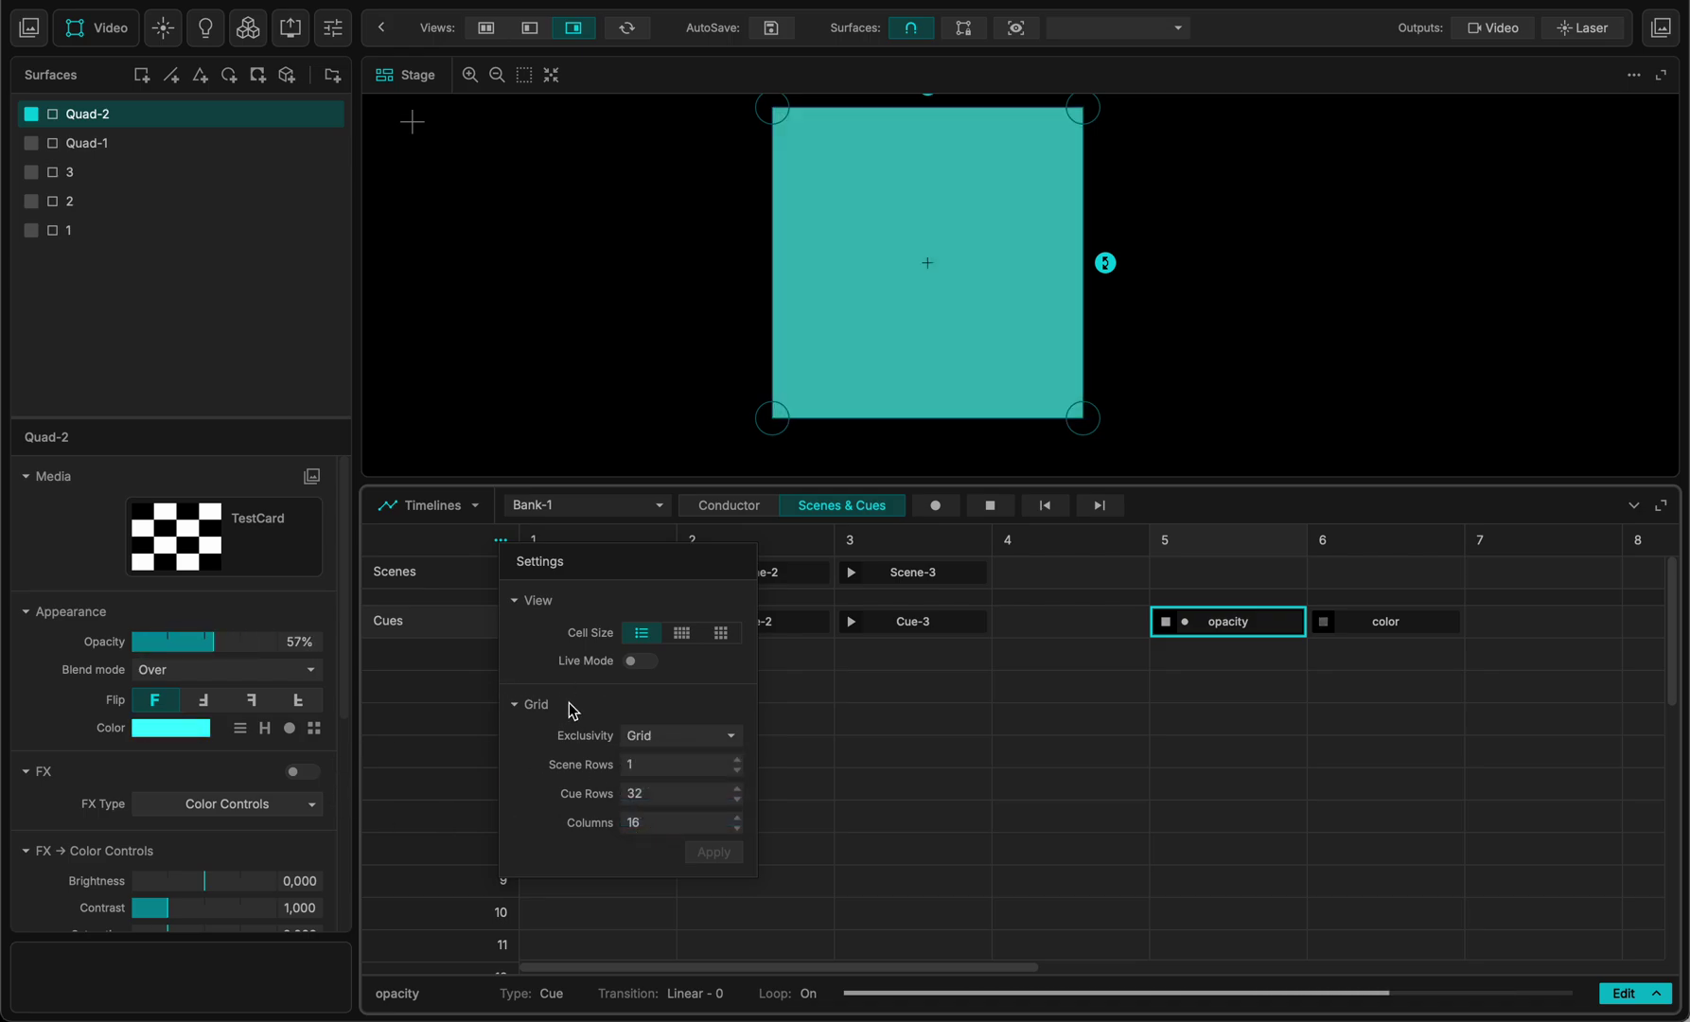
{"action": "left_click", "coordinate": [1215, 630]}
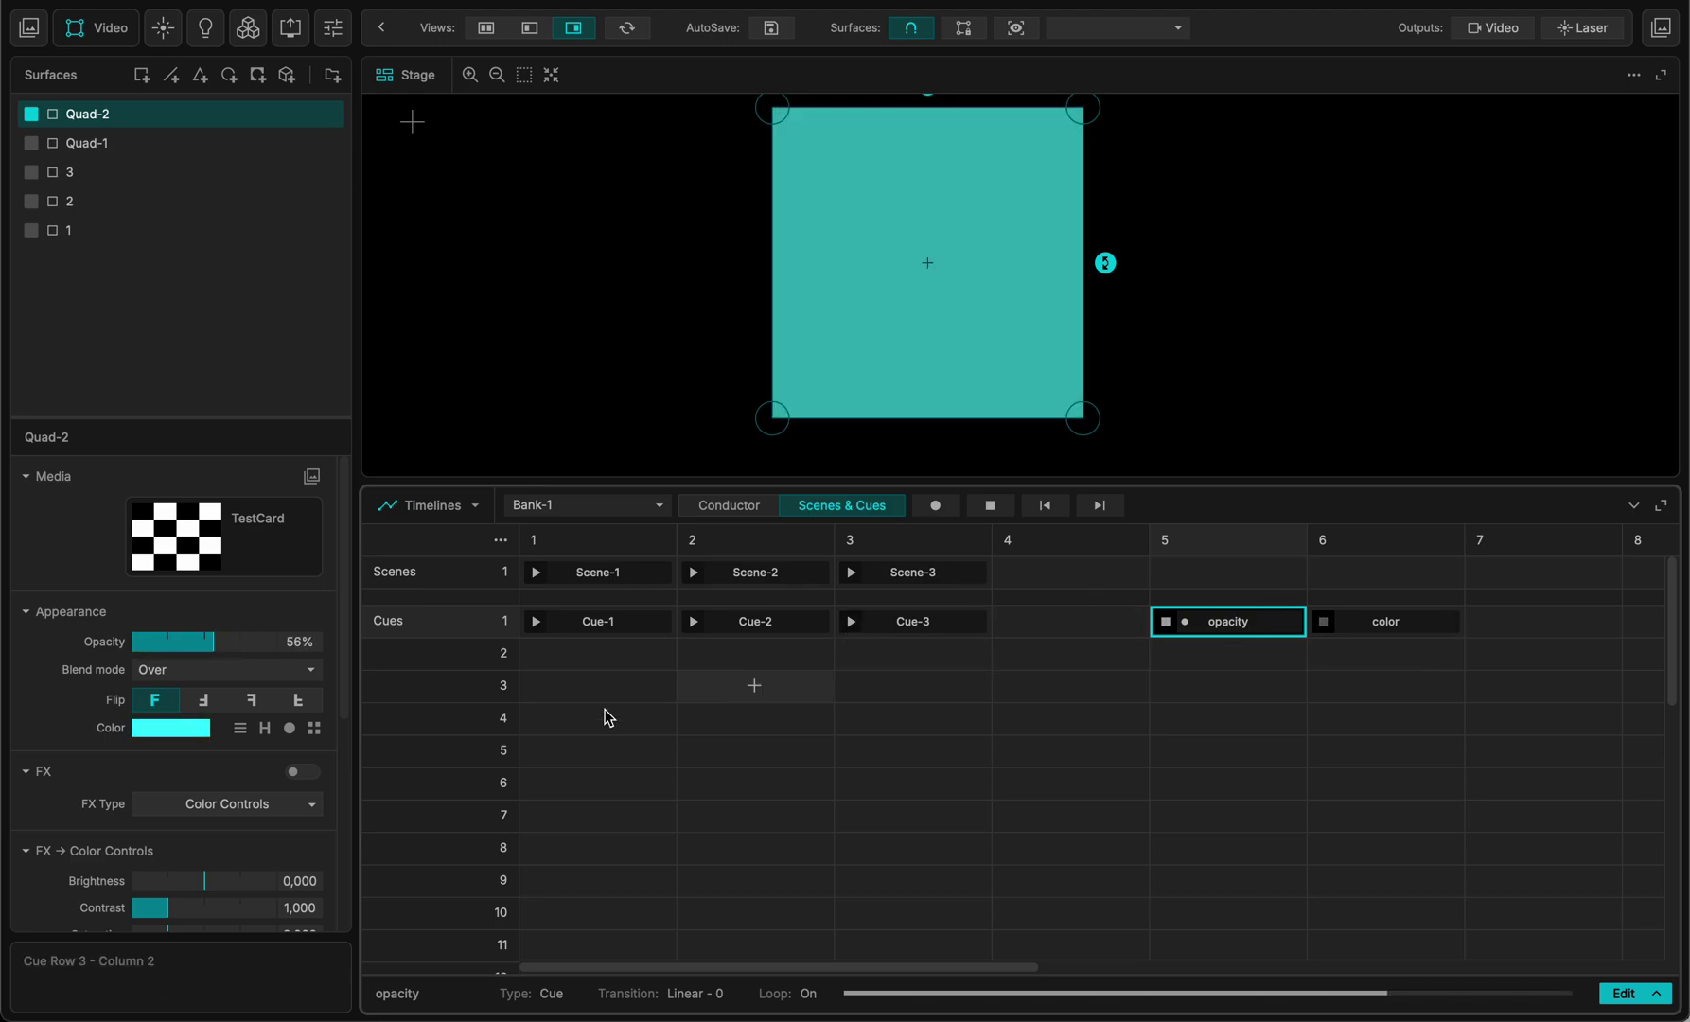
- Trigger Cue-3, hide surface 3, then start the opacity and color cues
{"action": "left_click", "coordinate": [850, 622]}
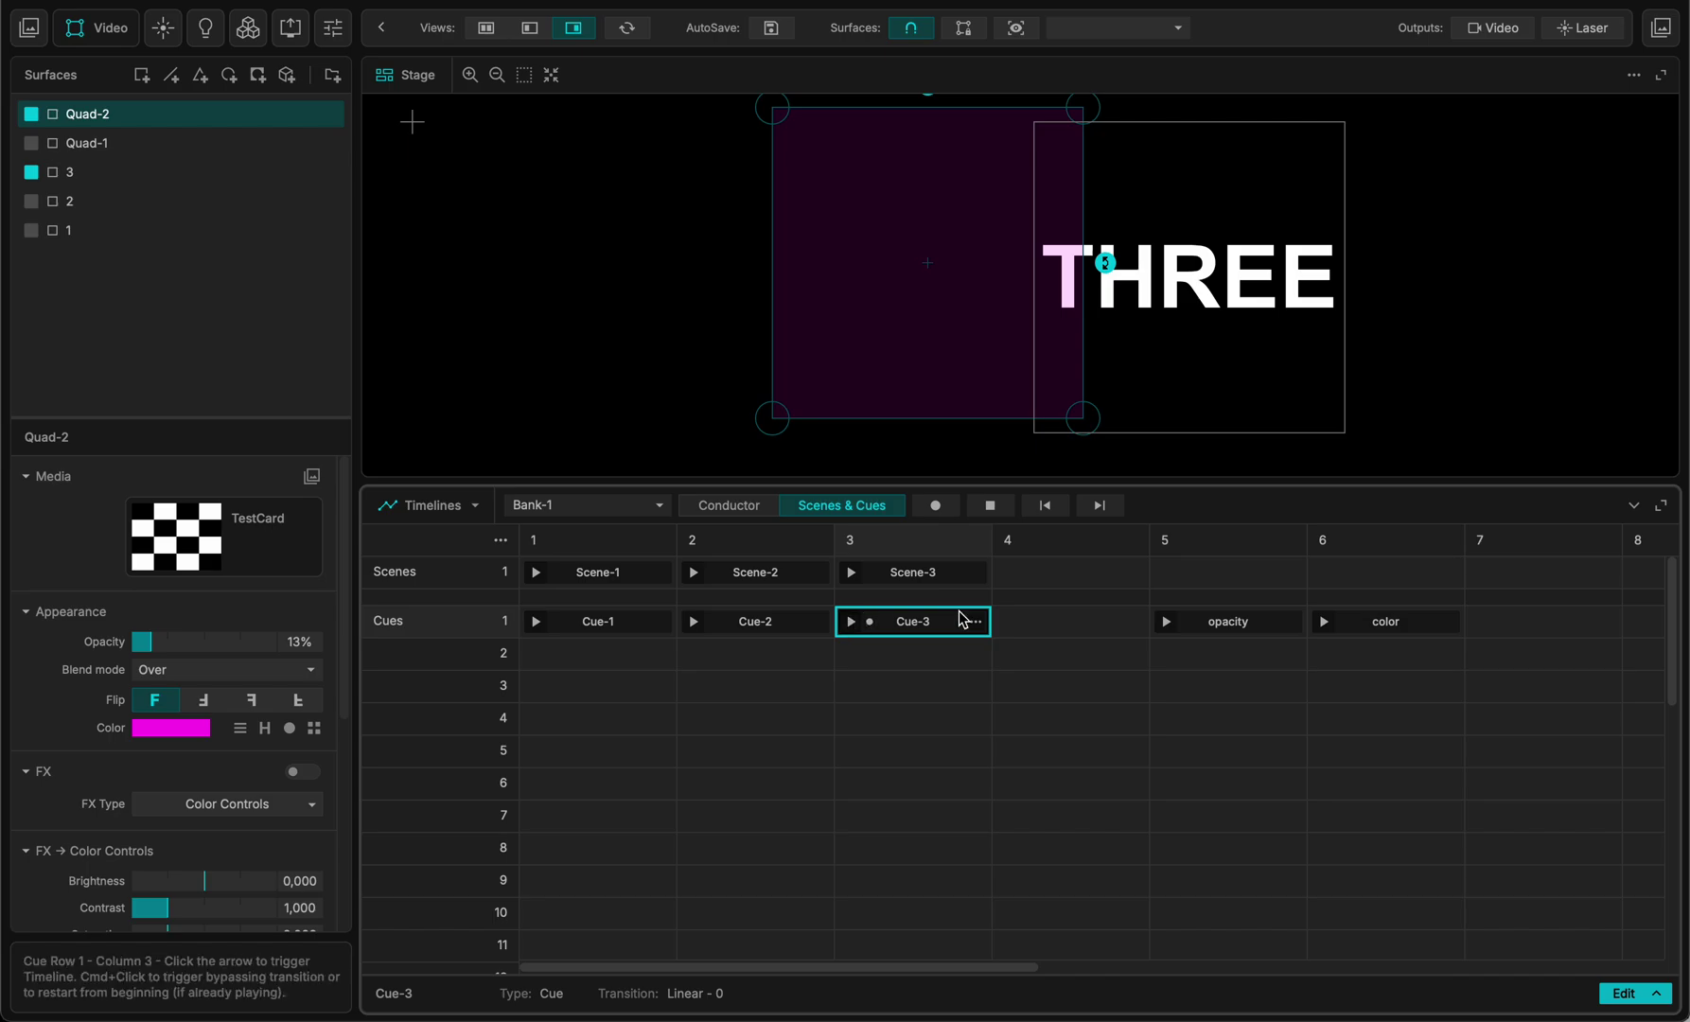
{"action": "left_click", "coordinate": [31, 173]}
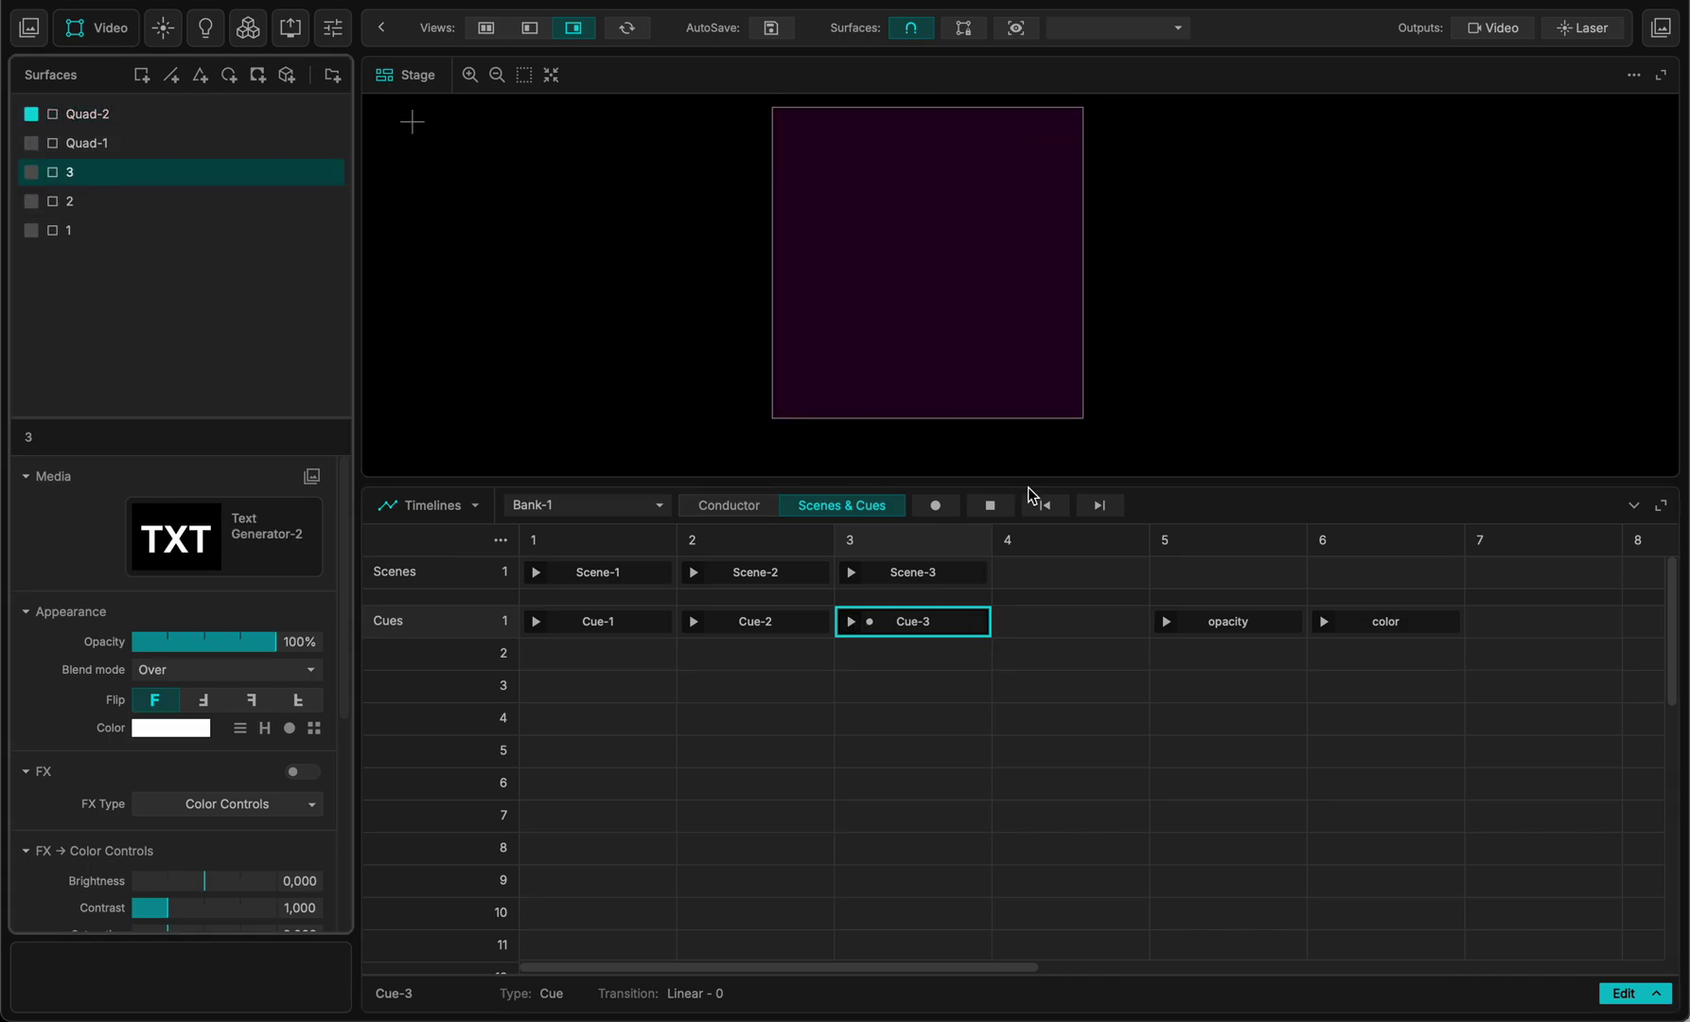
{"action": "left_click", "coordinate": [1165, 624]}
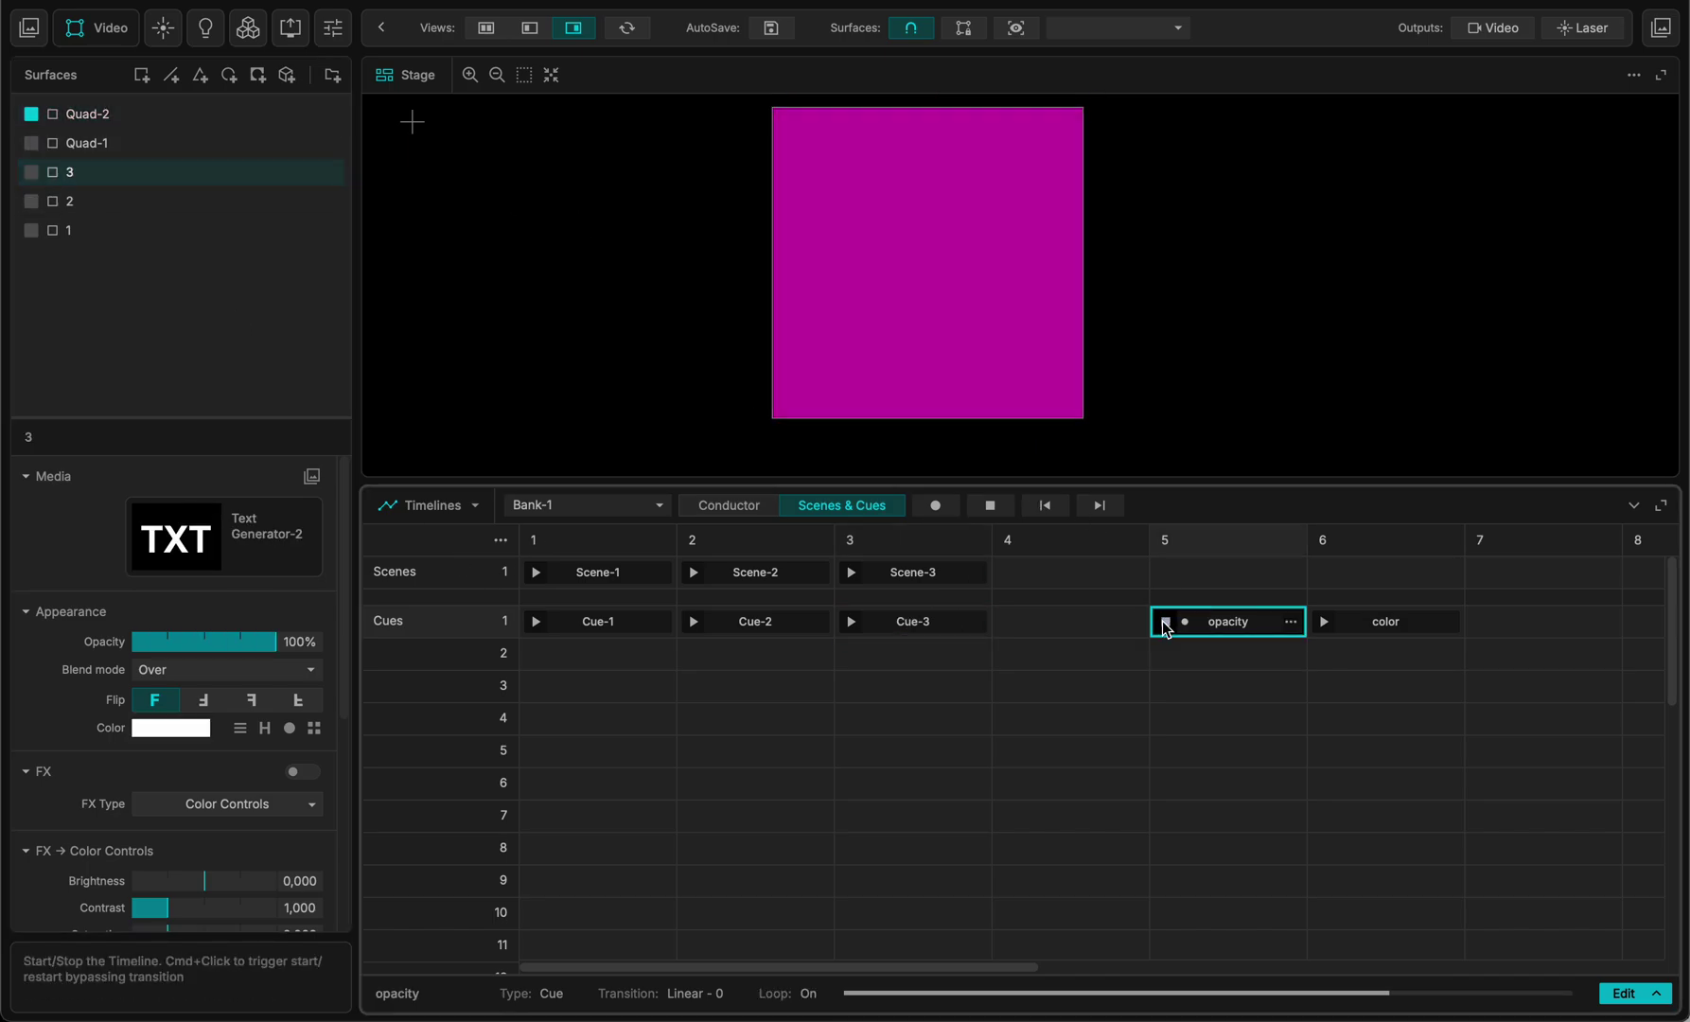
{"action": "left_click", "coordinate": [1325, 623]}
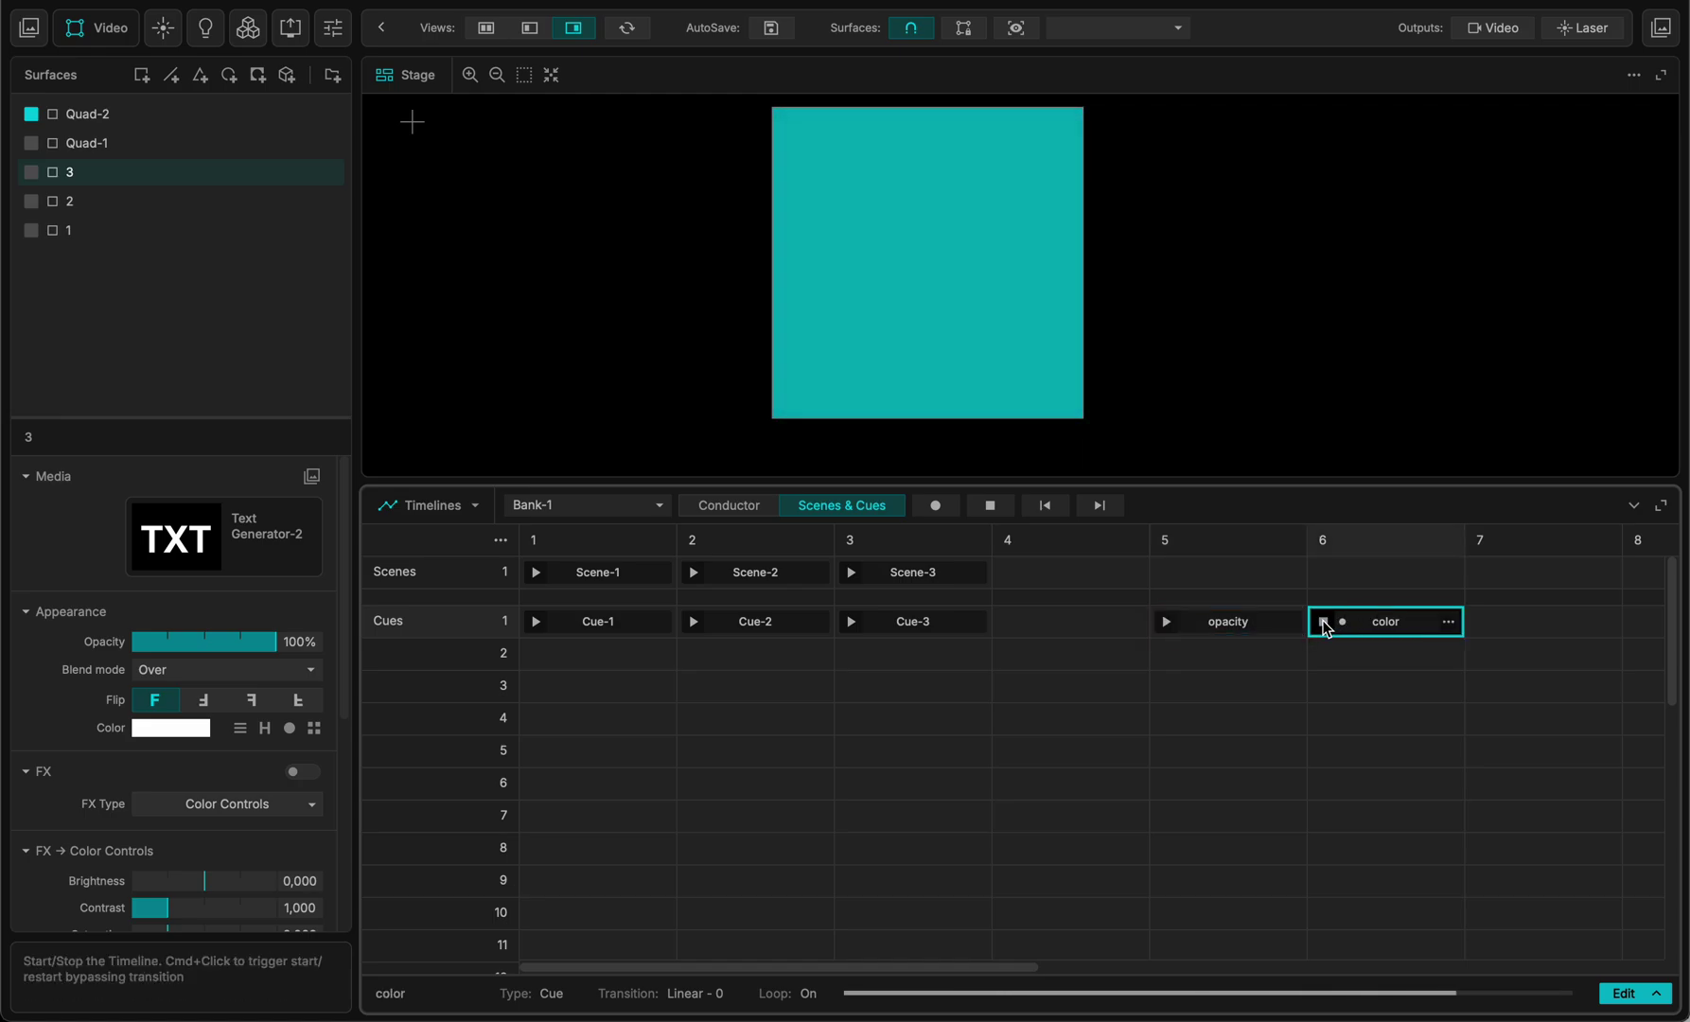
- Apply 0 Scene Rows, choose the medium Cell Size, then restore 1 Scene Row
{"action": "left_click", "coordinate": [501, 541]}
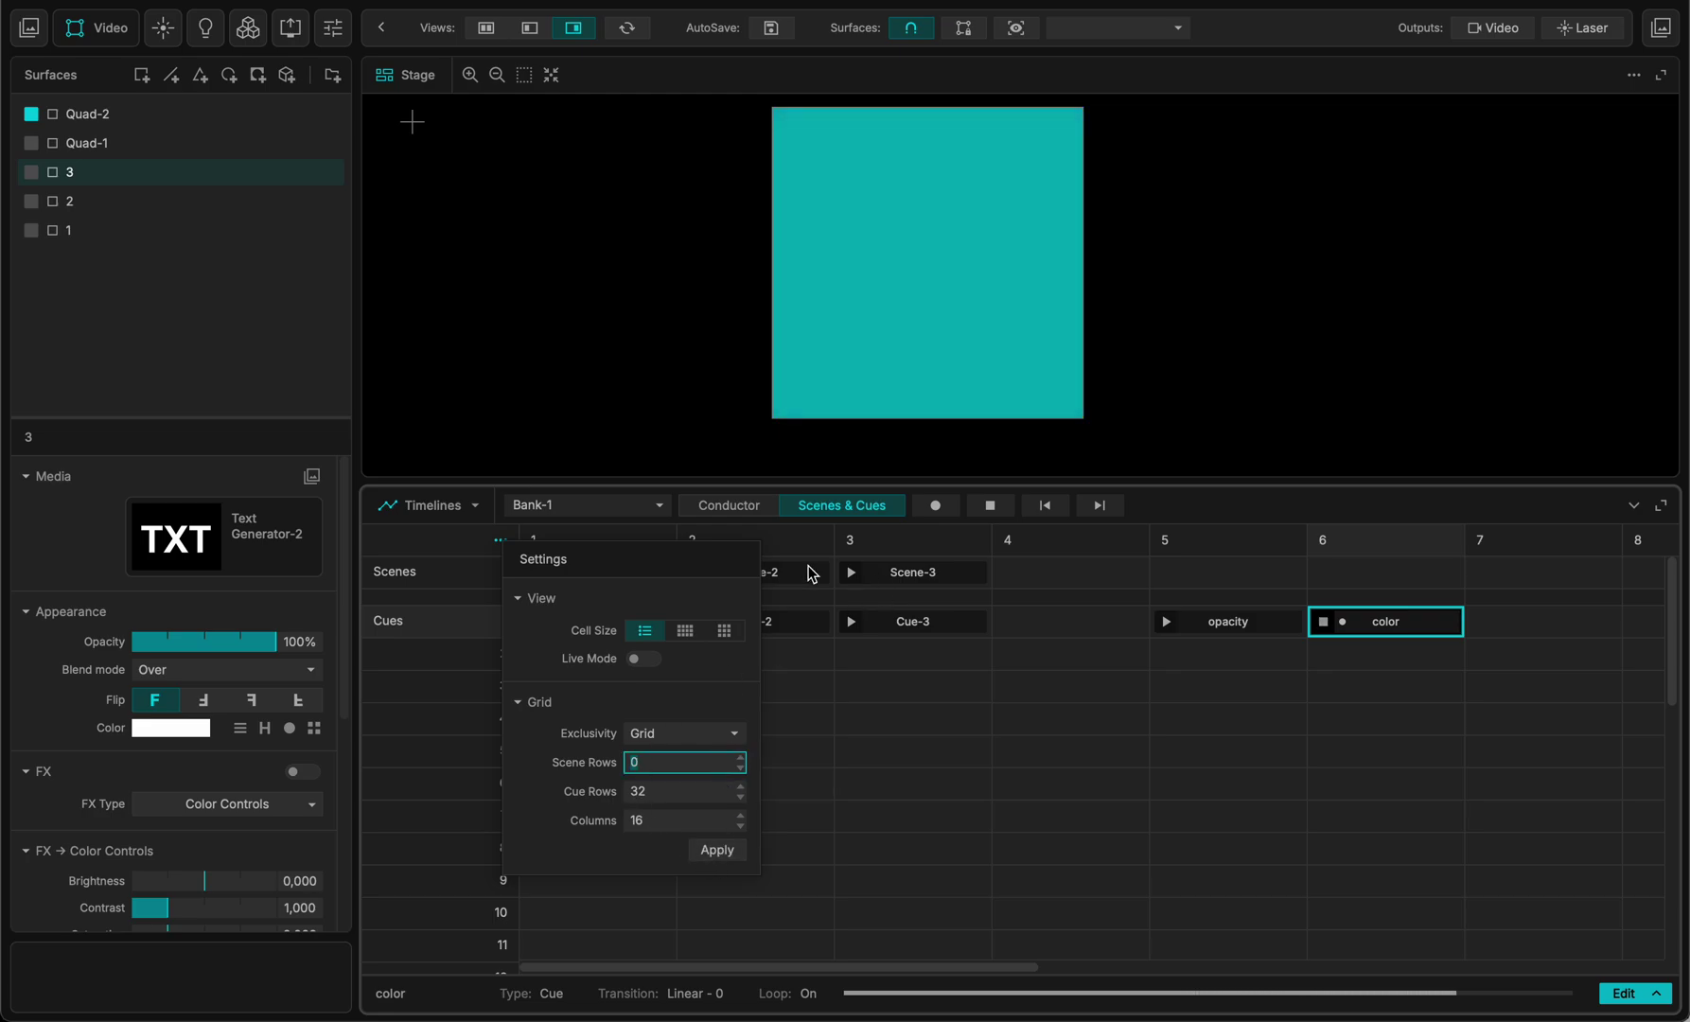
{"action": "left_click", "coordinate": [715, 850]}
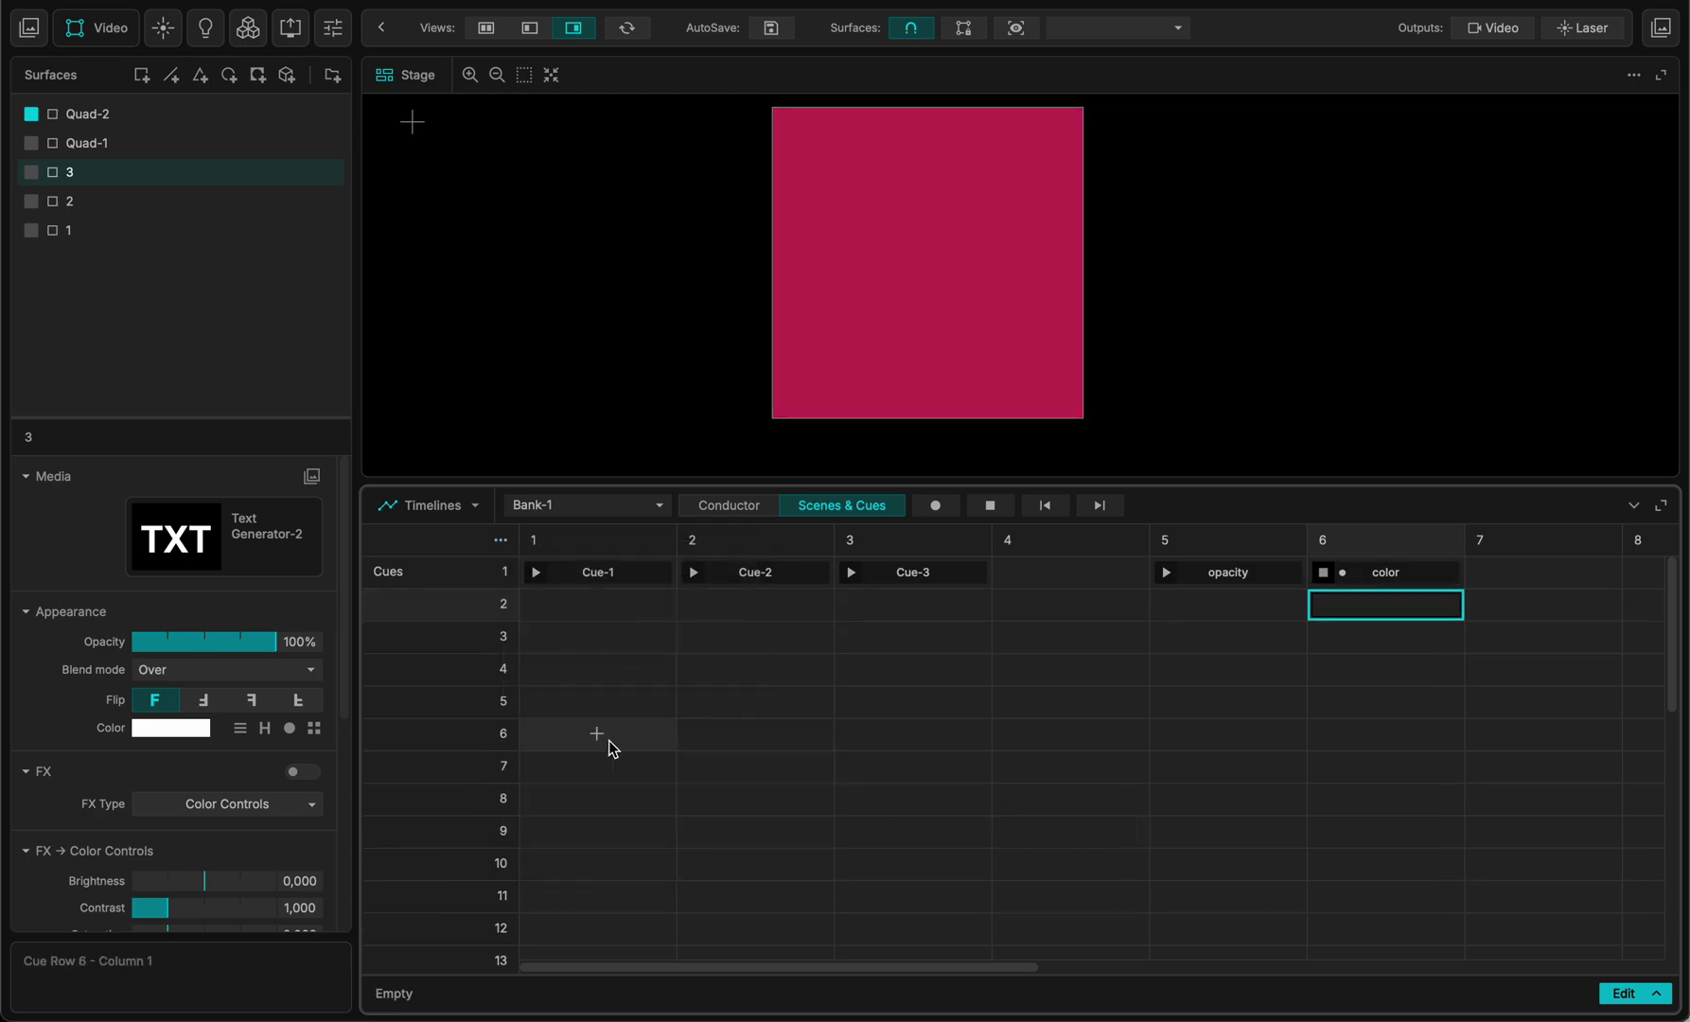
{"action": "left_click", "coordinate": [499, 542]}
{"action": "left_click", "coordinate": [680, 629]}
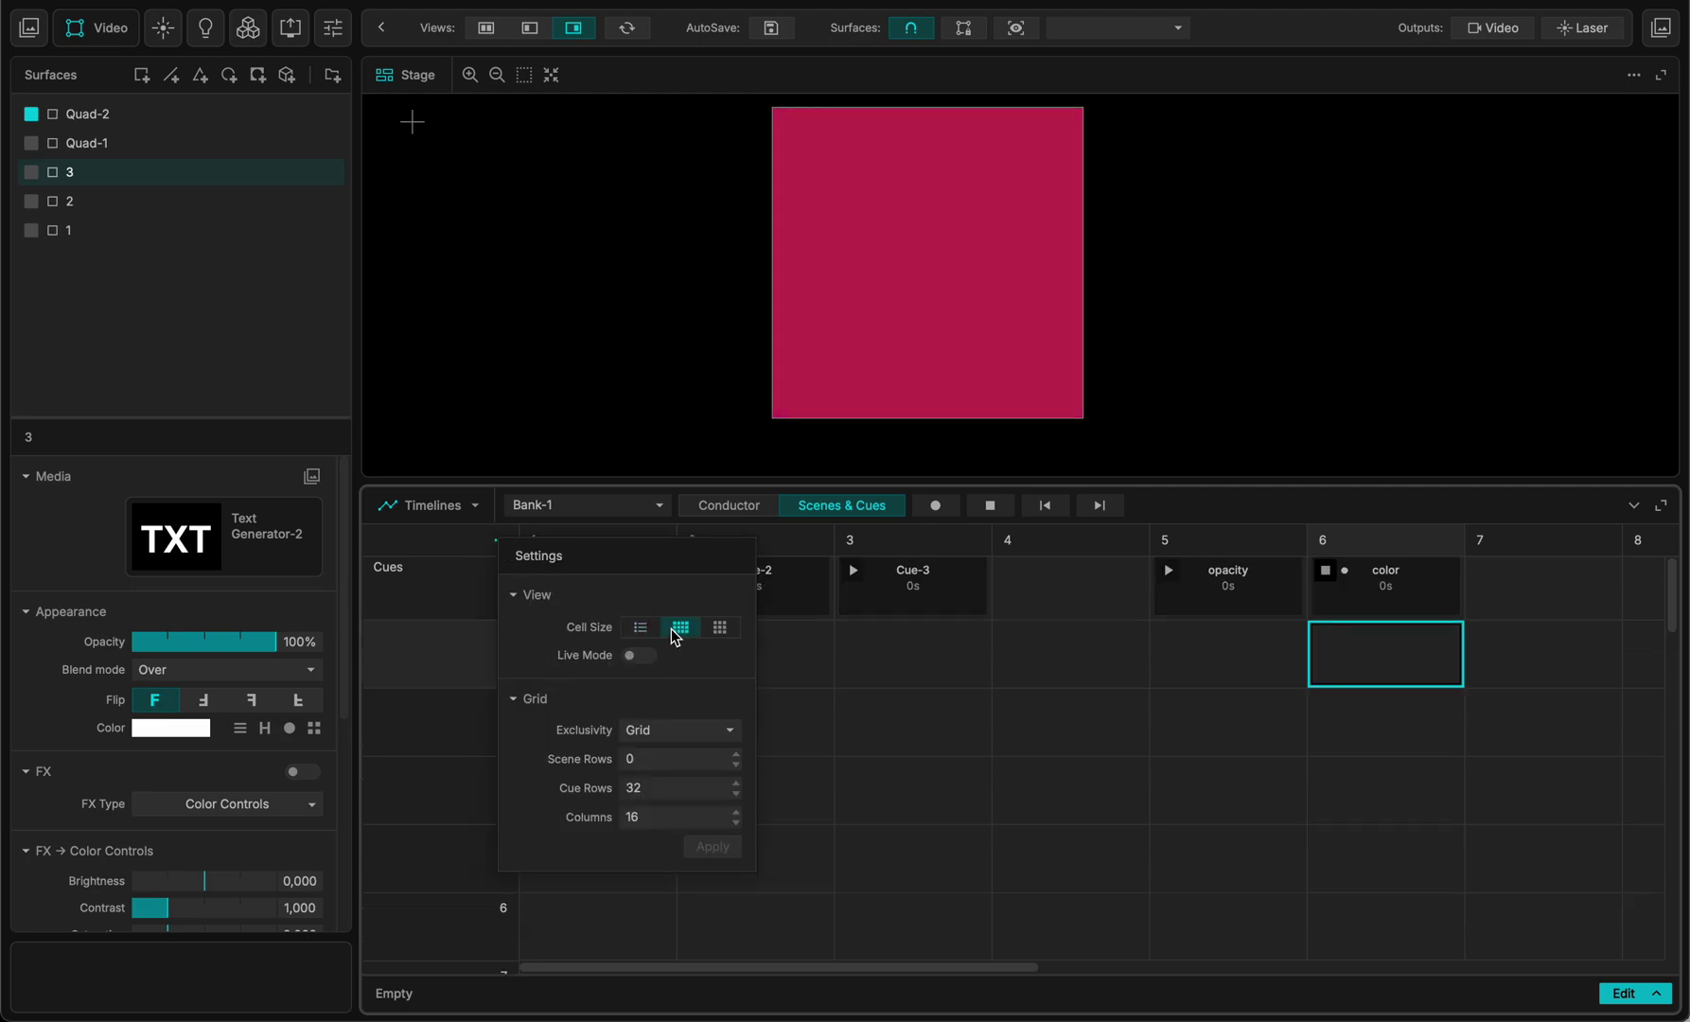
{"action": "left_click", "coordinate": [385, 781]}
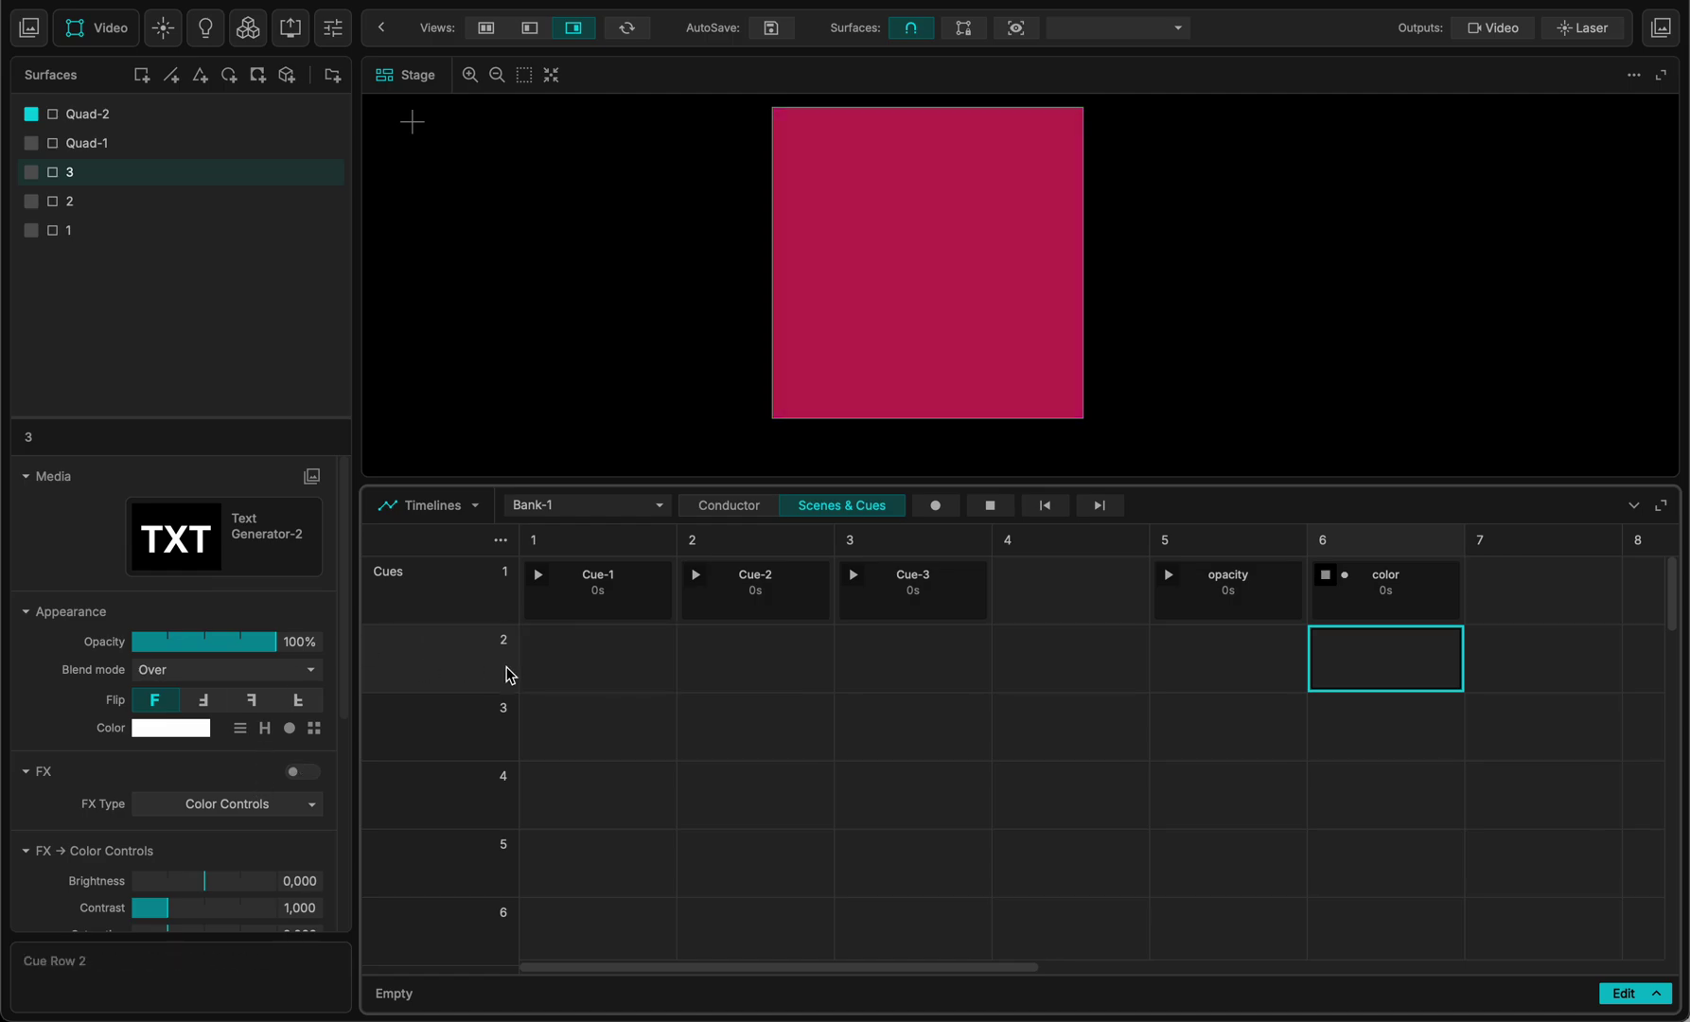
{"action": "left_click", "coordinate": [501, 543]}
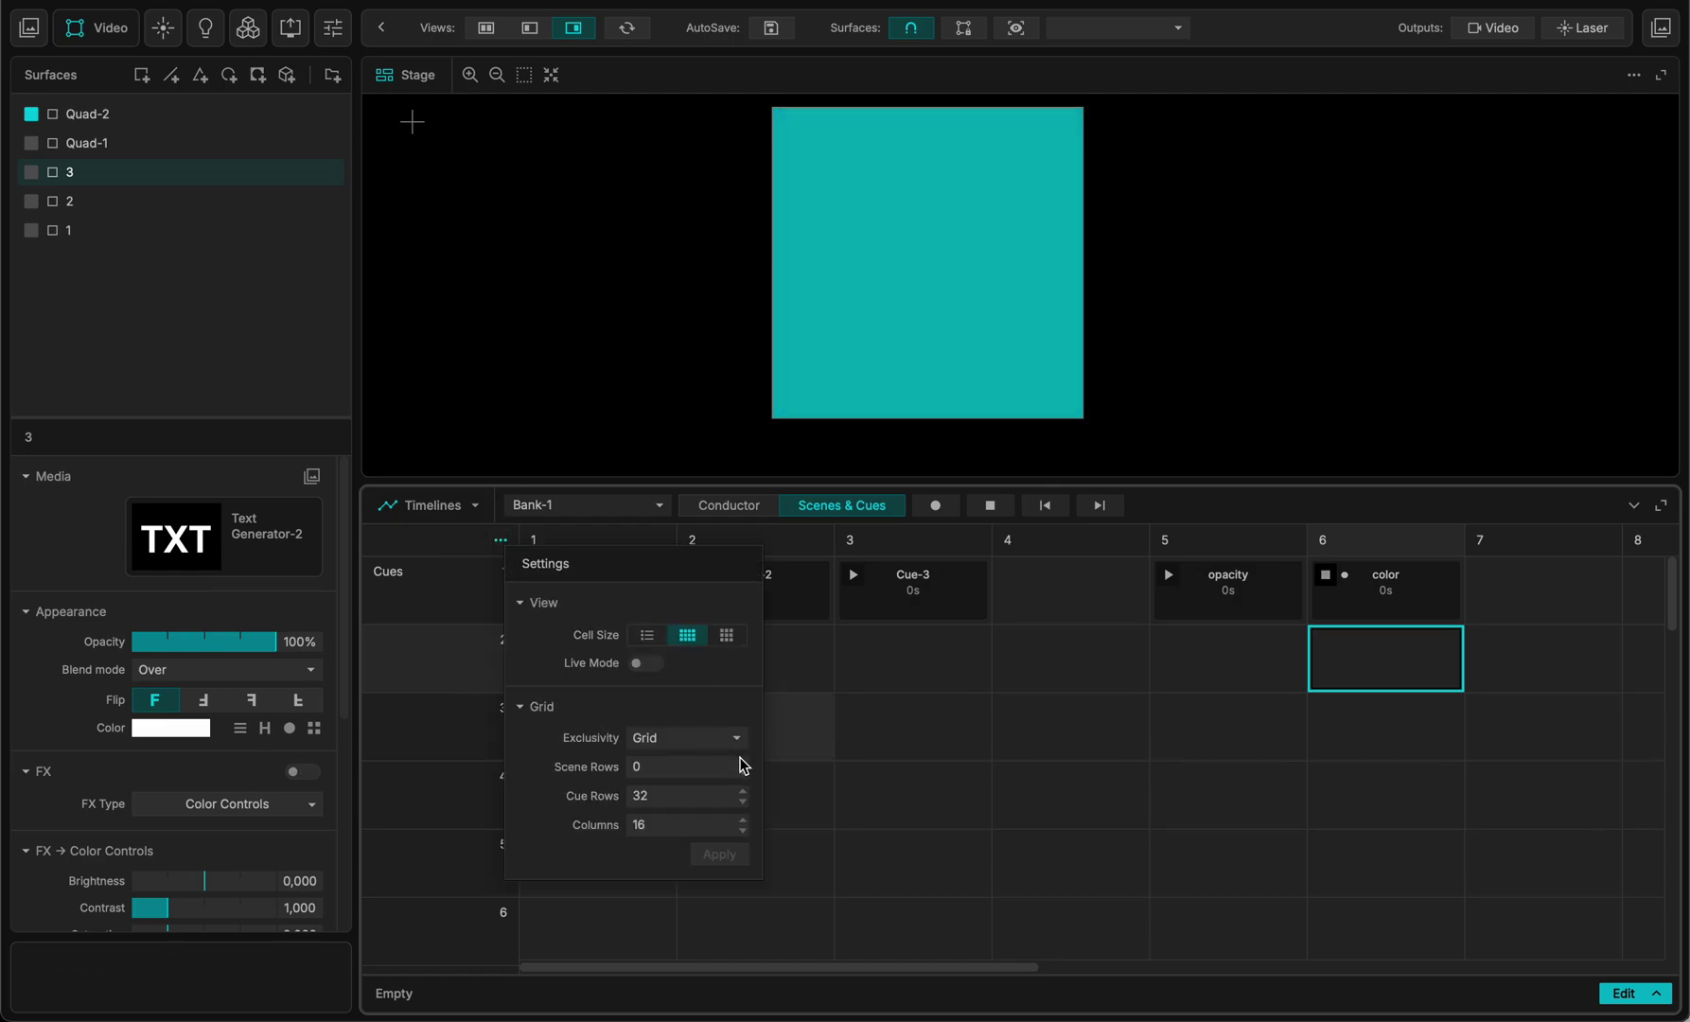
{"action": "left_click", "coordinate": [719, 854]}
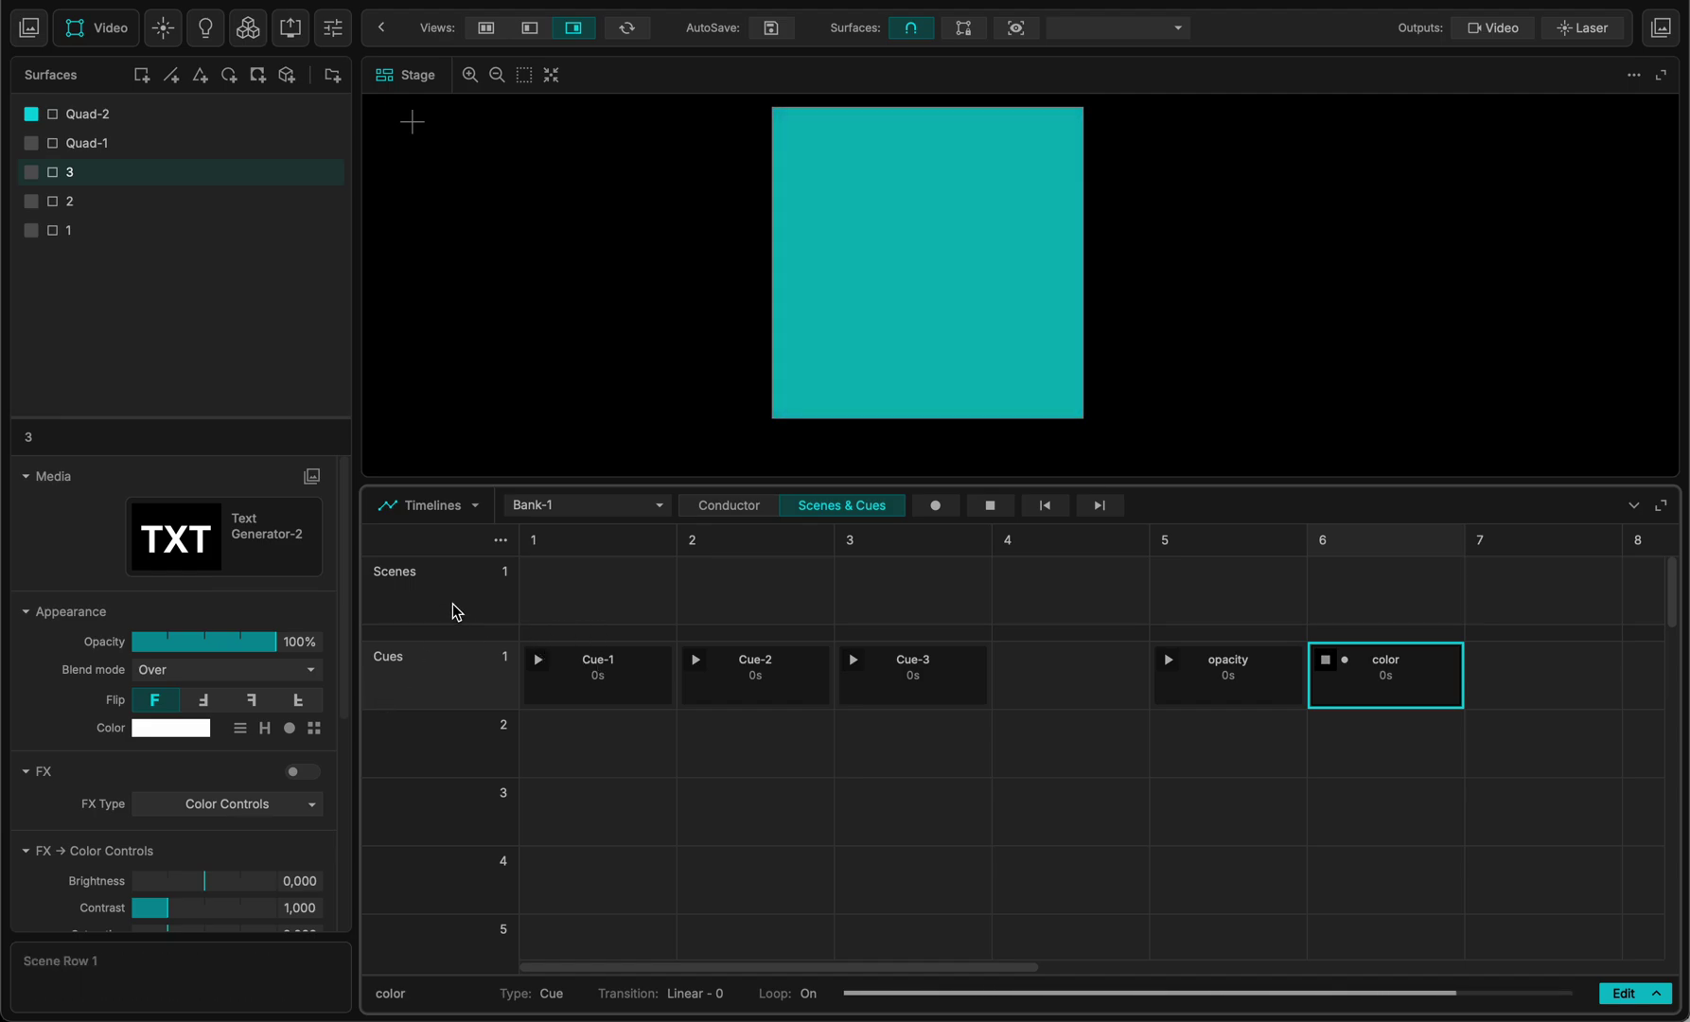
- Turn on Live Mode in the cue grid settings
{"action": "left_click", "coordinate": [501, 543]}
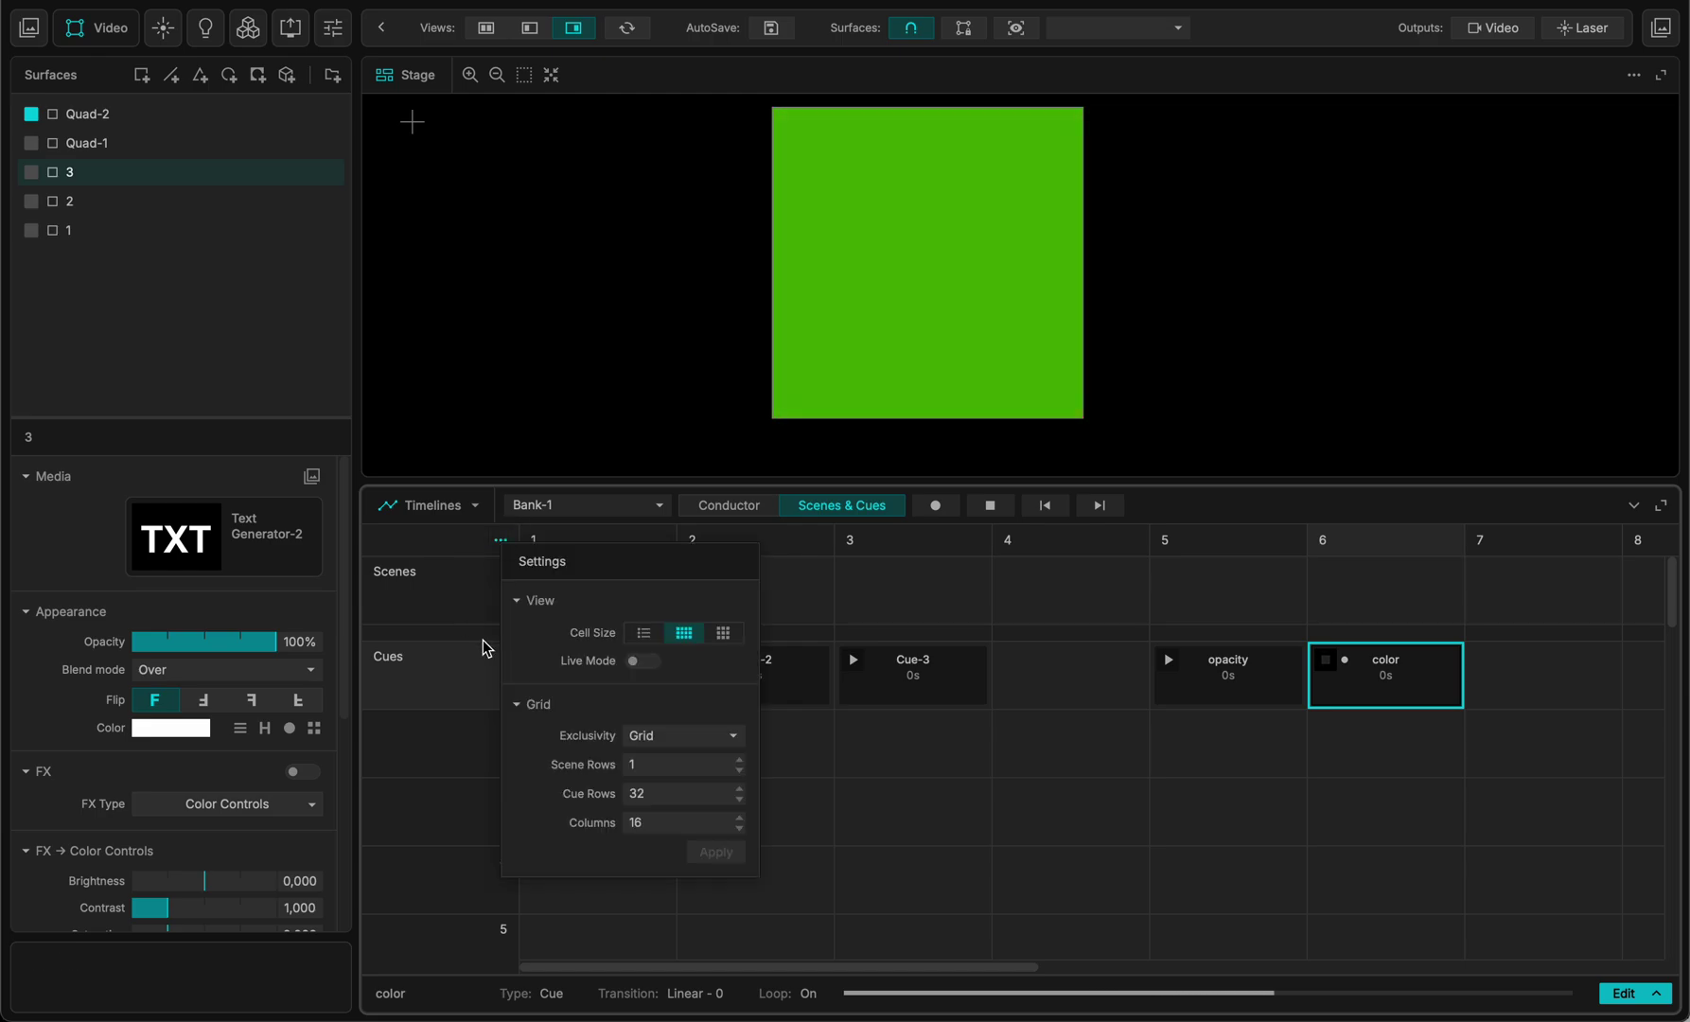
{"action": "left_click", "coordinate": [641, 662]}
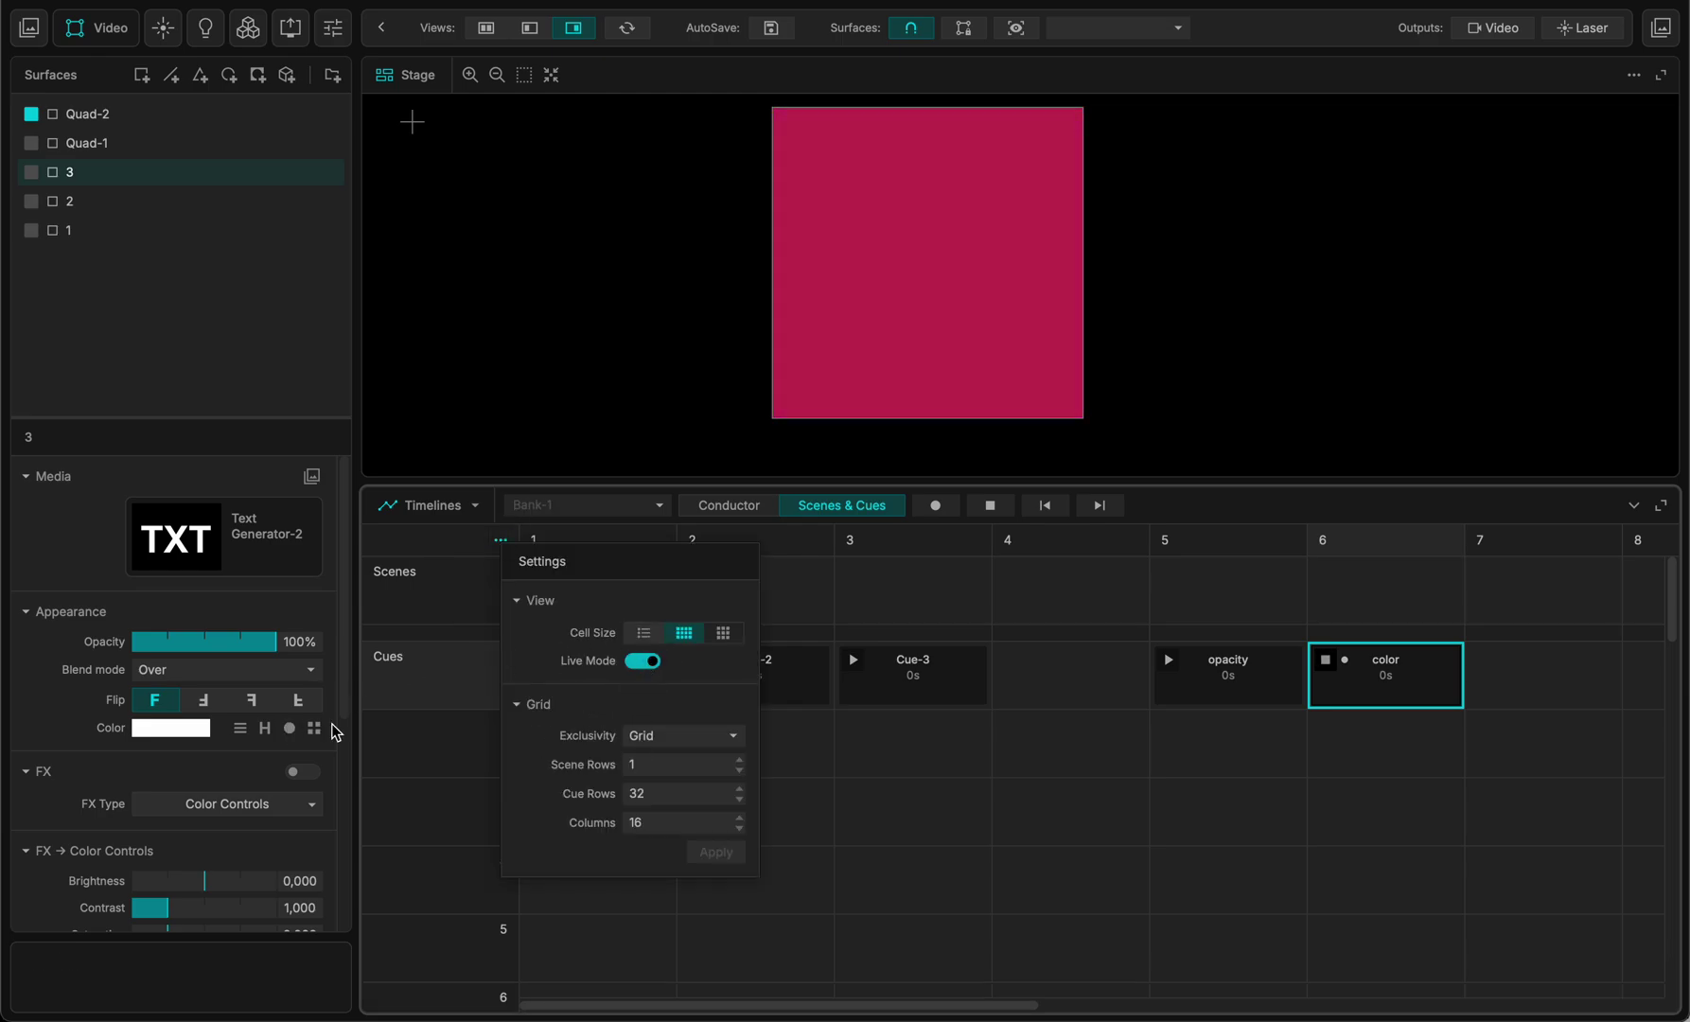
{"action": "left_click", "coordinate": [404, 752]}
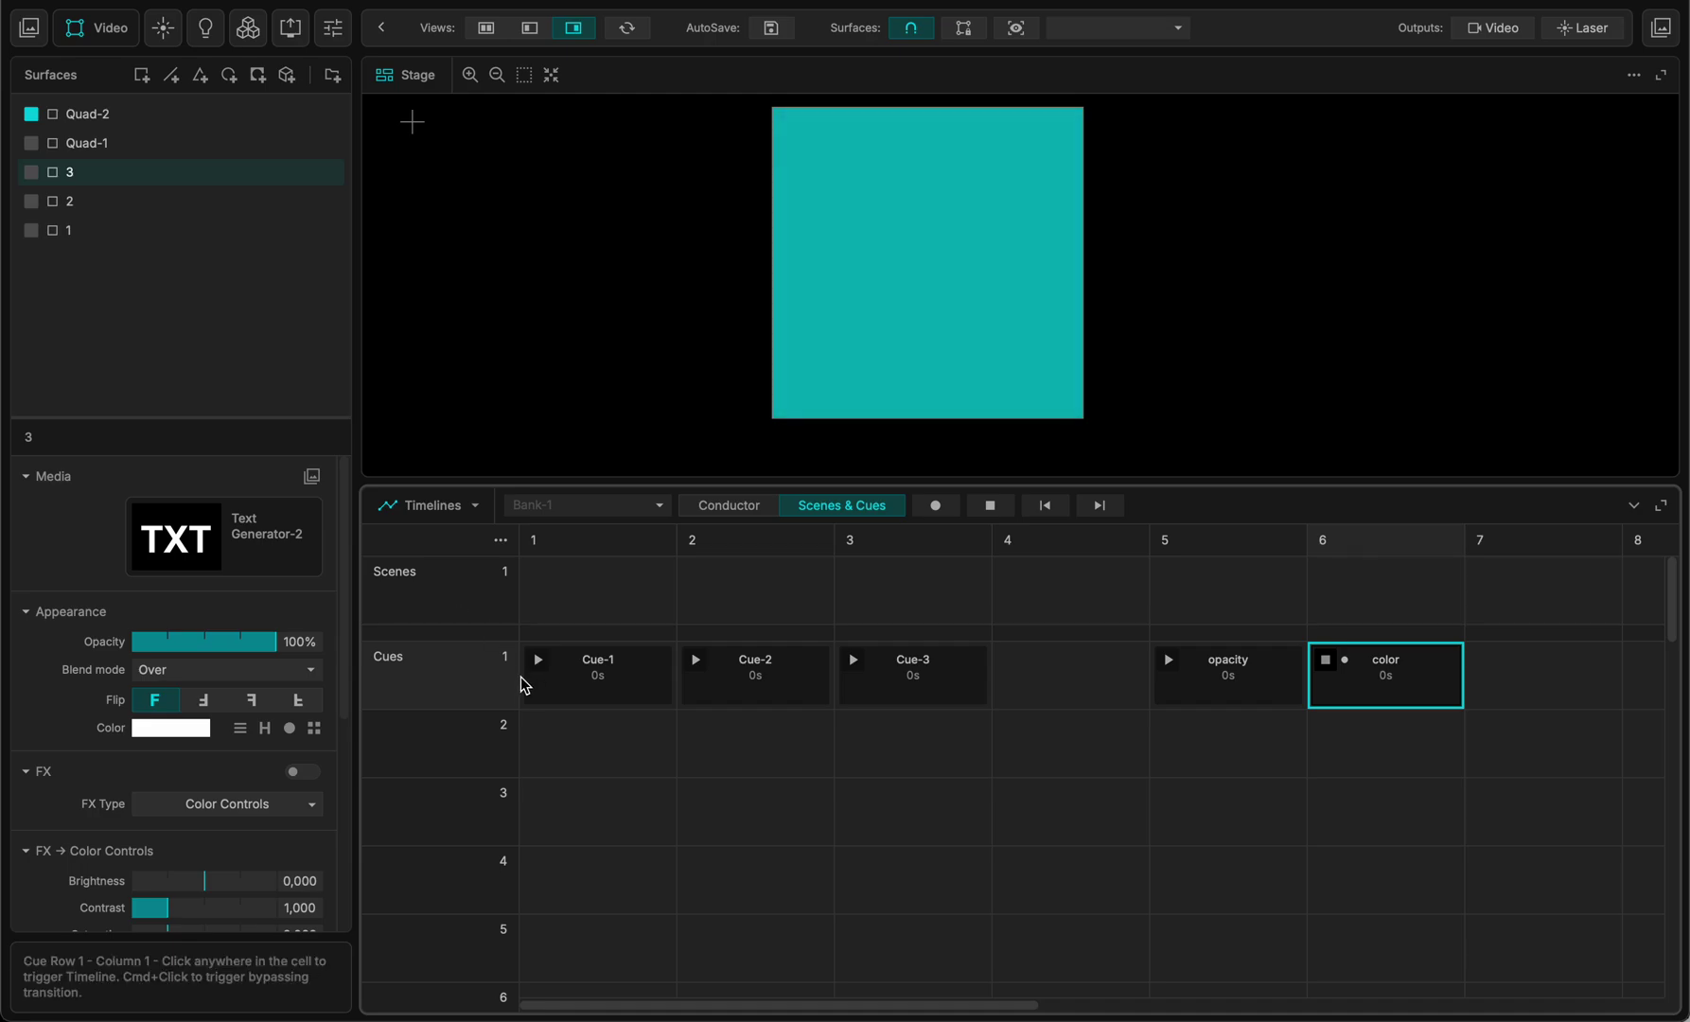
- Fire Cue-1, Cue-2, Cue-3, opacity and color in turn
{"action": "left_click", "coordinate": [627, 691]}
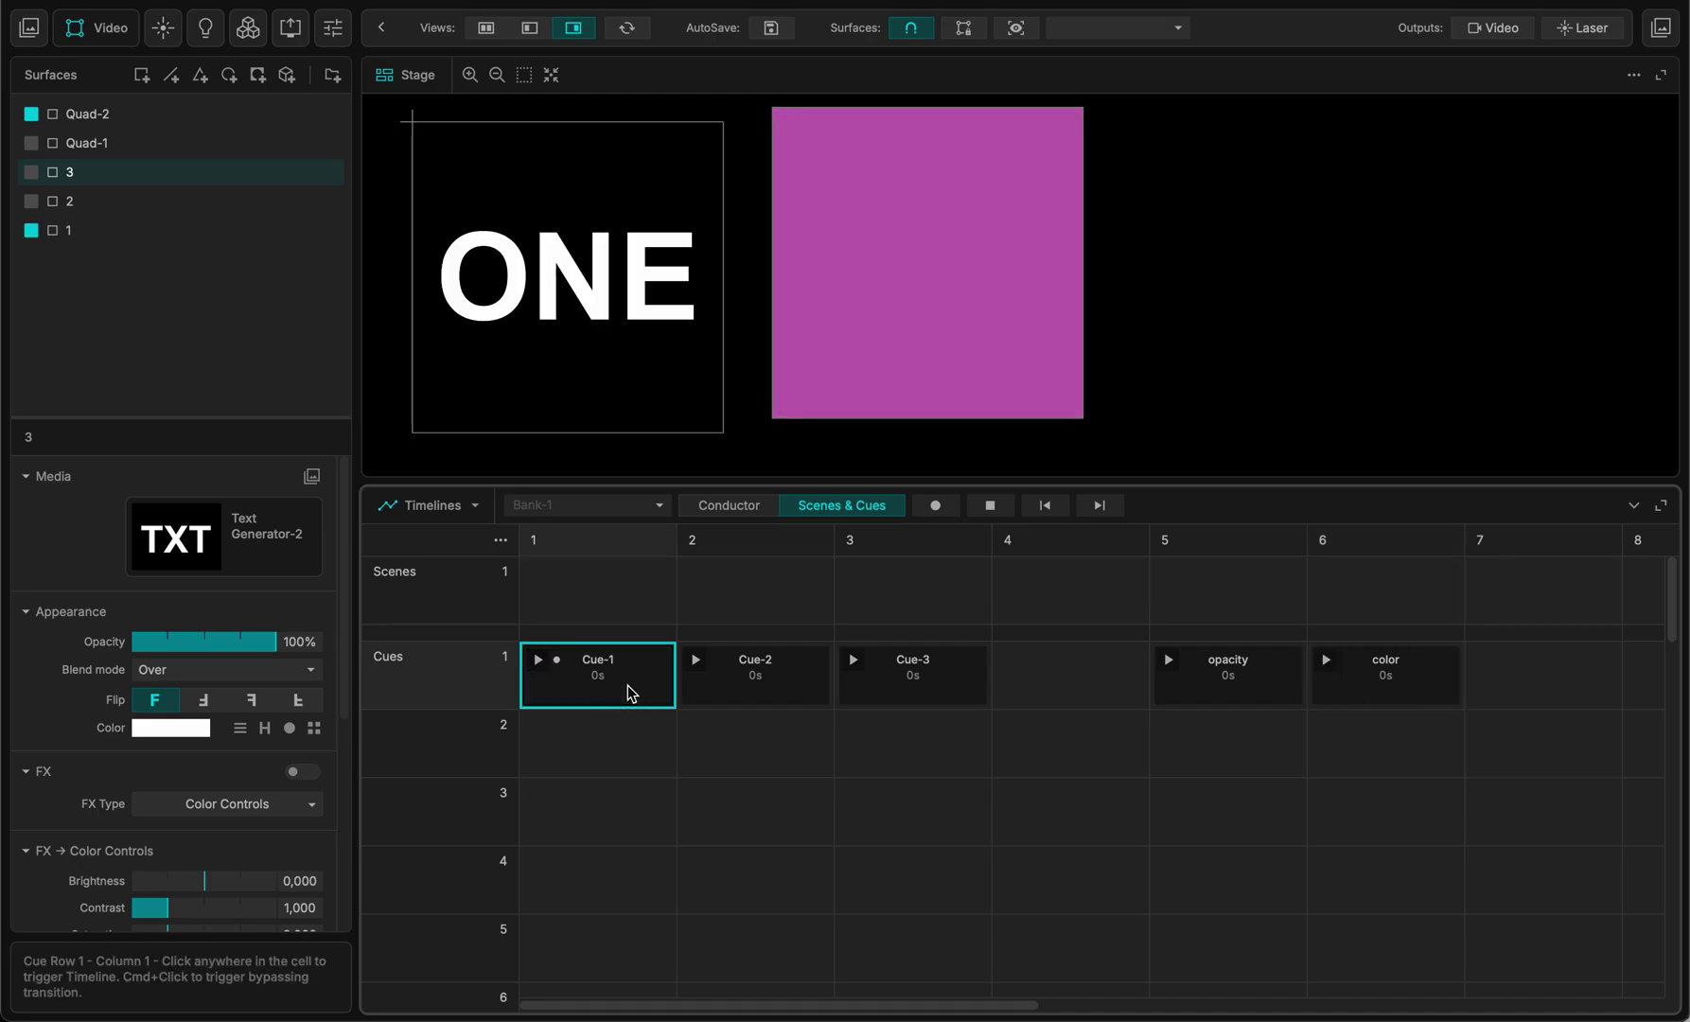
{"action": "left_click", "coordinate": [781, 694]}
{"action": "left_click", "coordinate": [941, 689]}
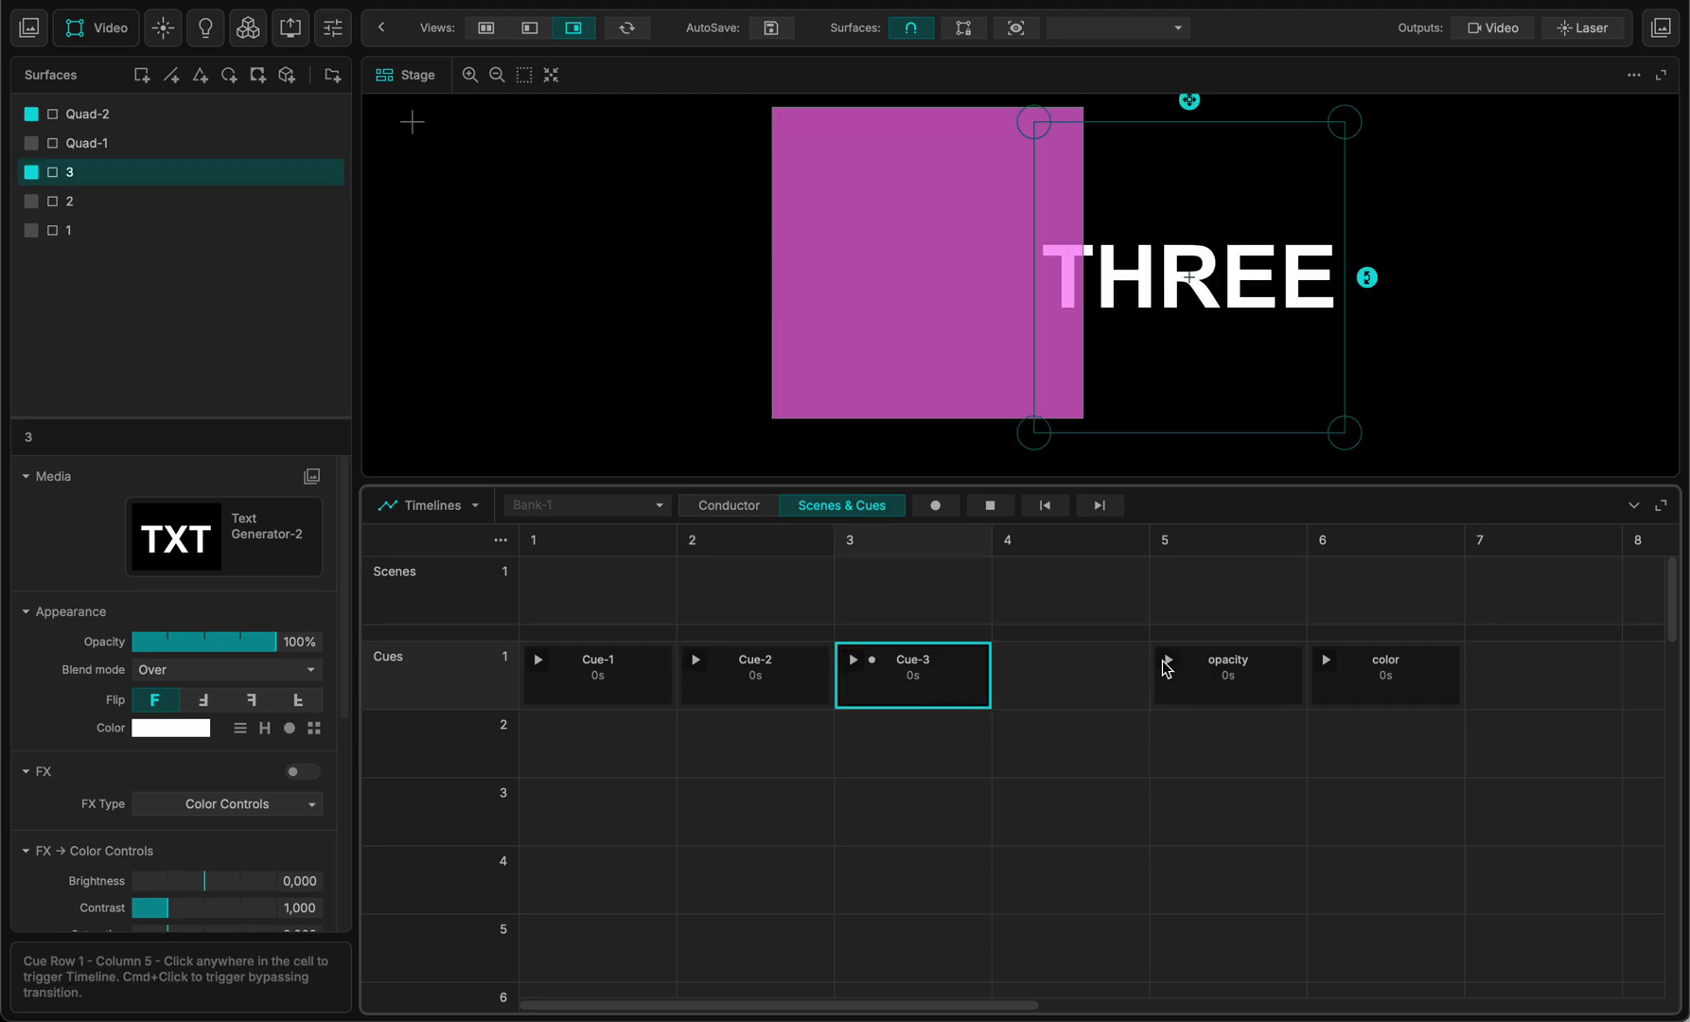
{"action": "left_click", "coordinate": [1177, 697]}
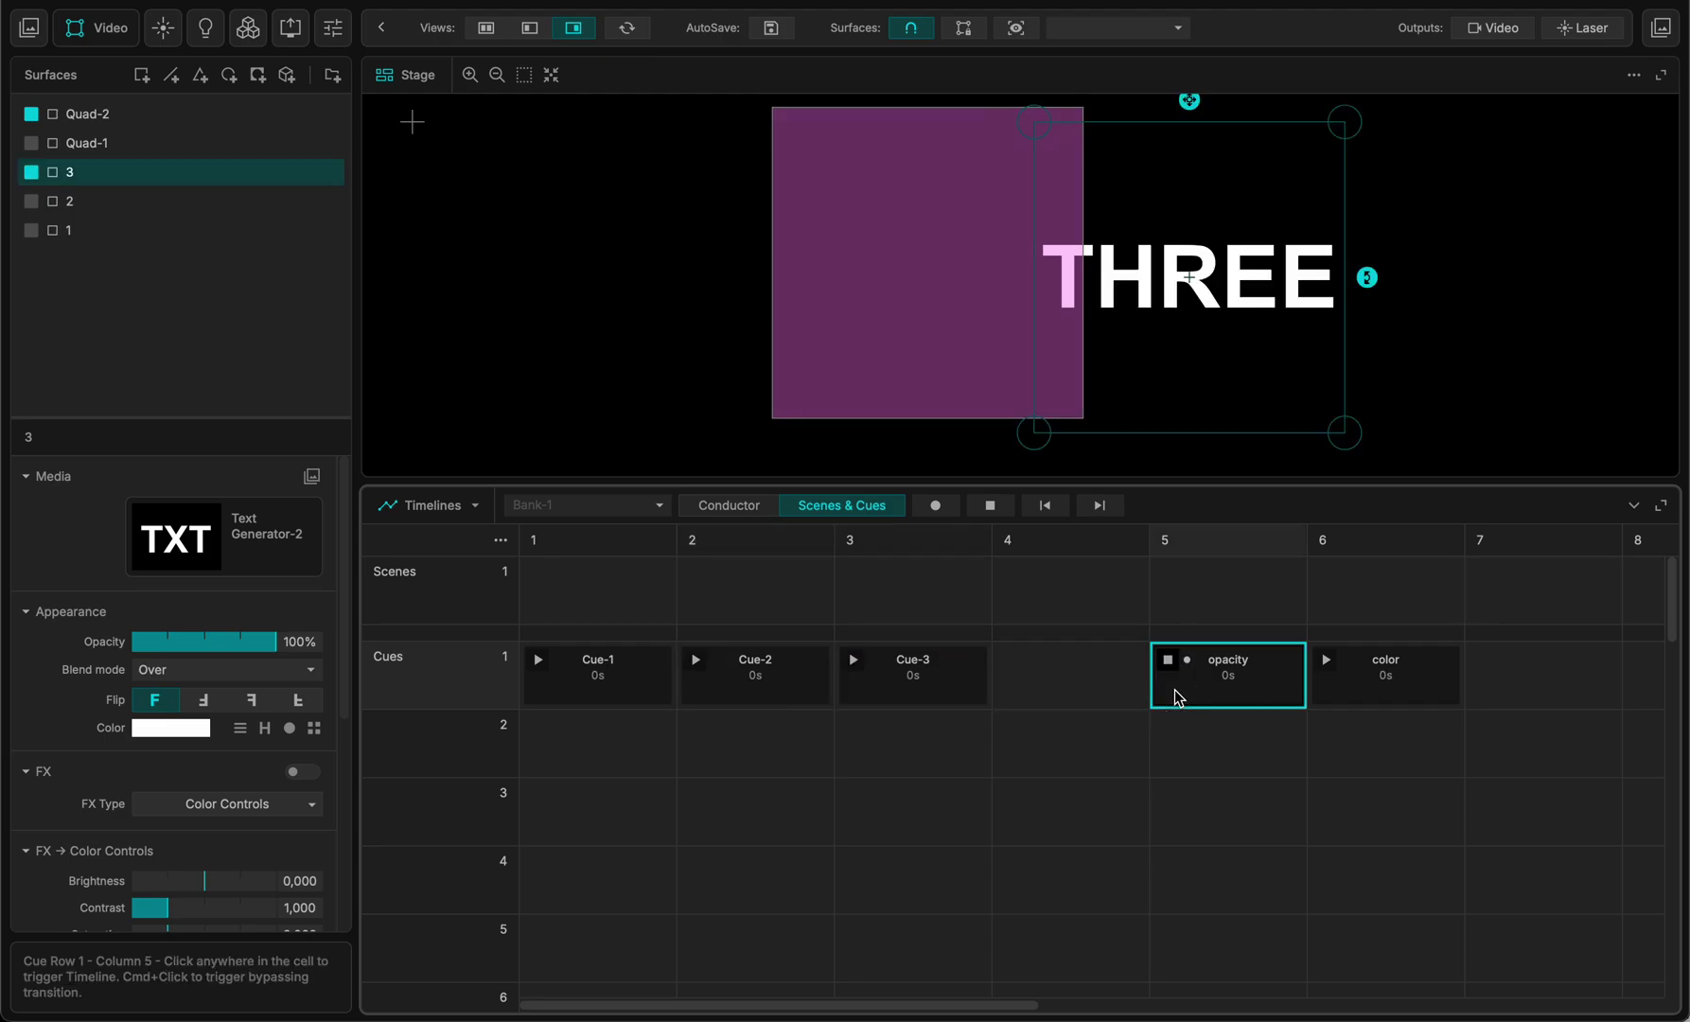
{"action": "left_click", "coordinate": [1330, 698]}
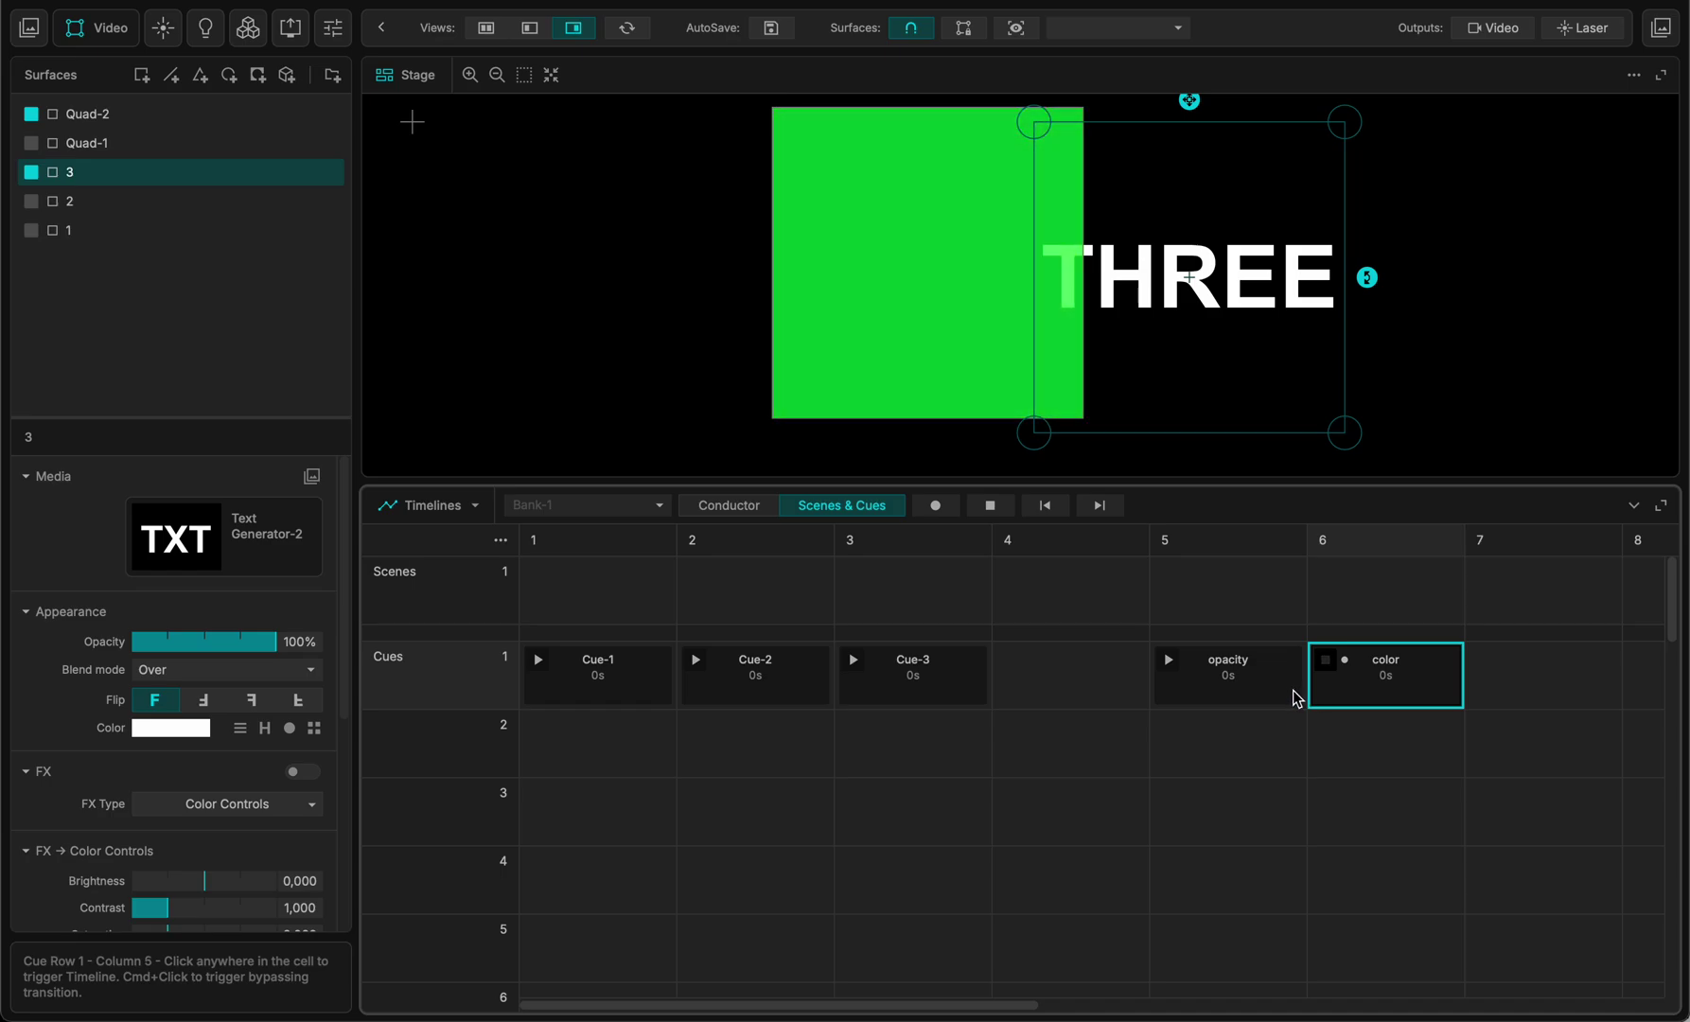
{"action": "left_click", "coordinate": [476, 506]}
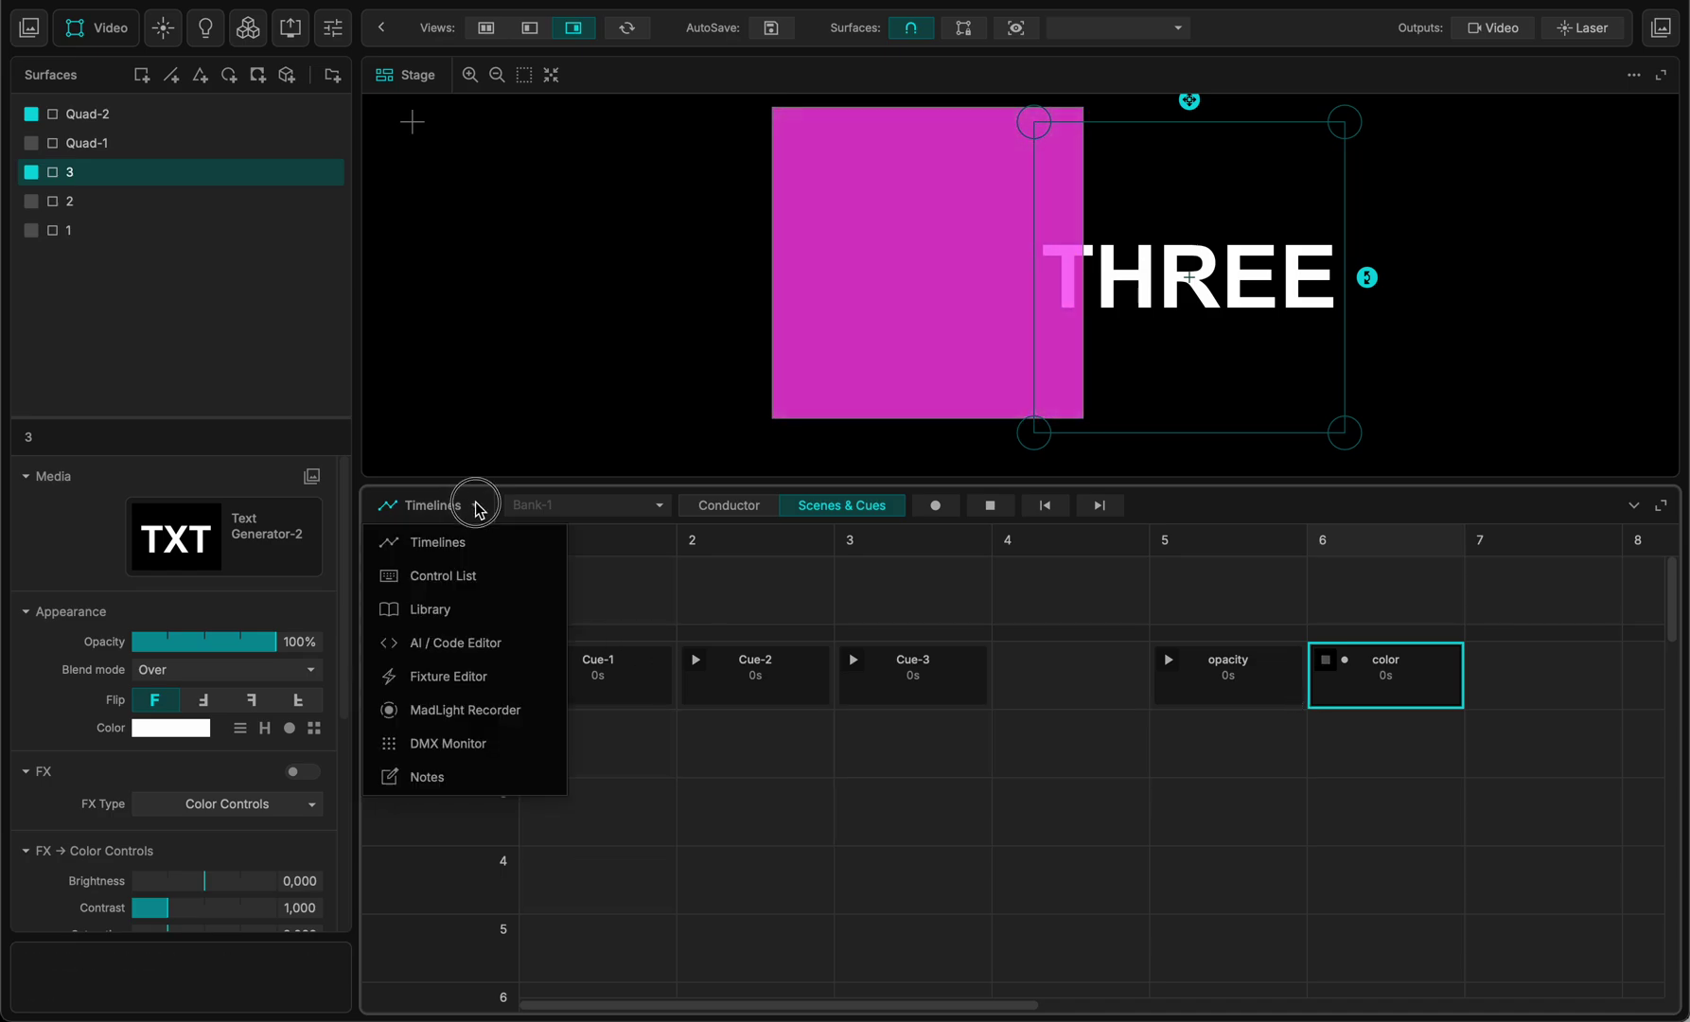
{"action": "left_click", "coordinate": [546, 542]}
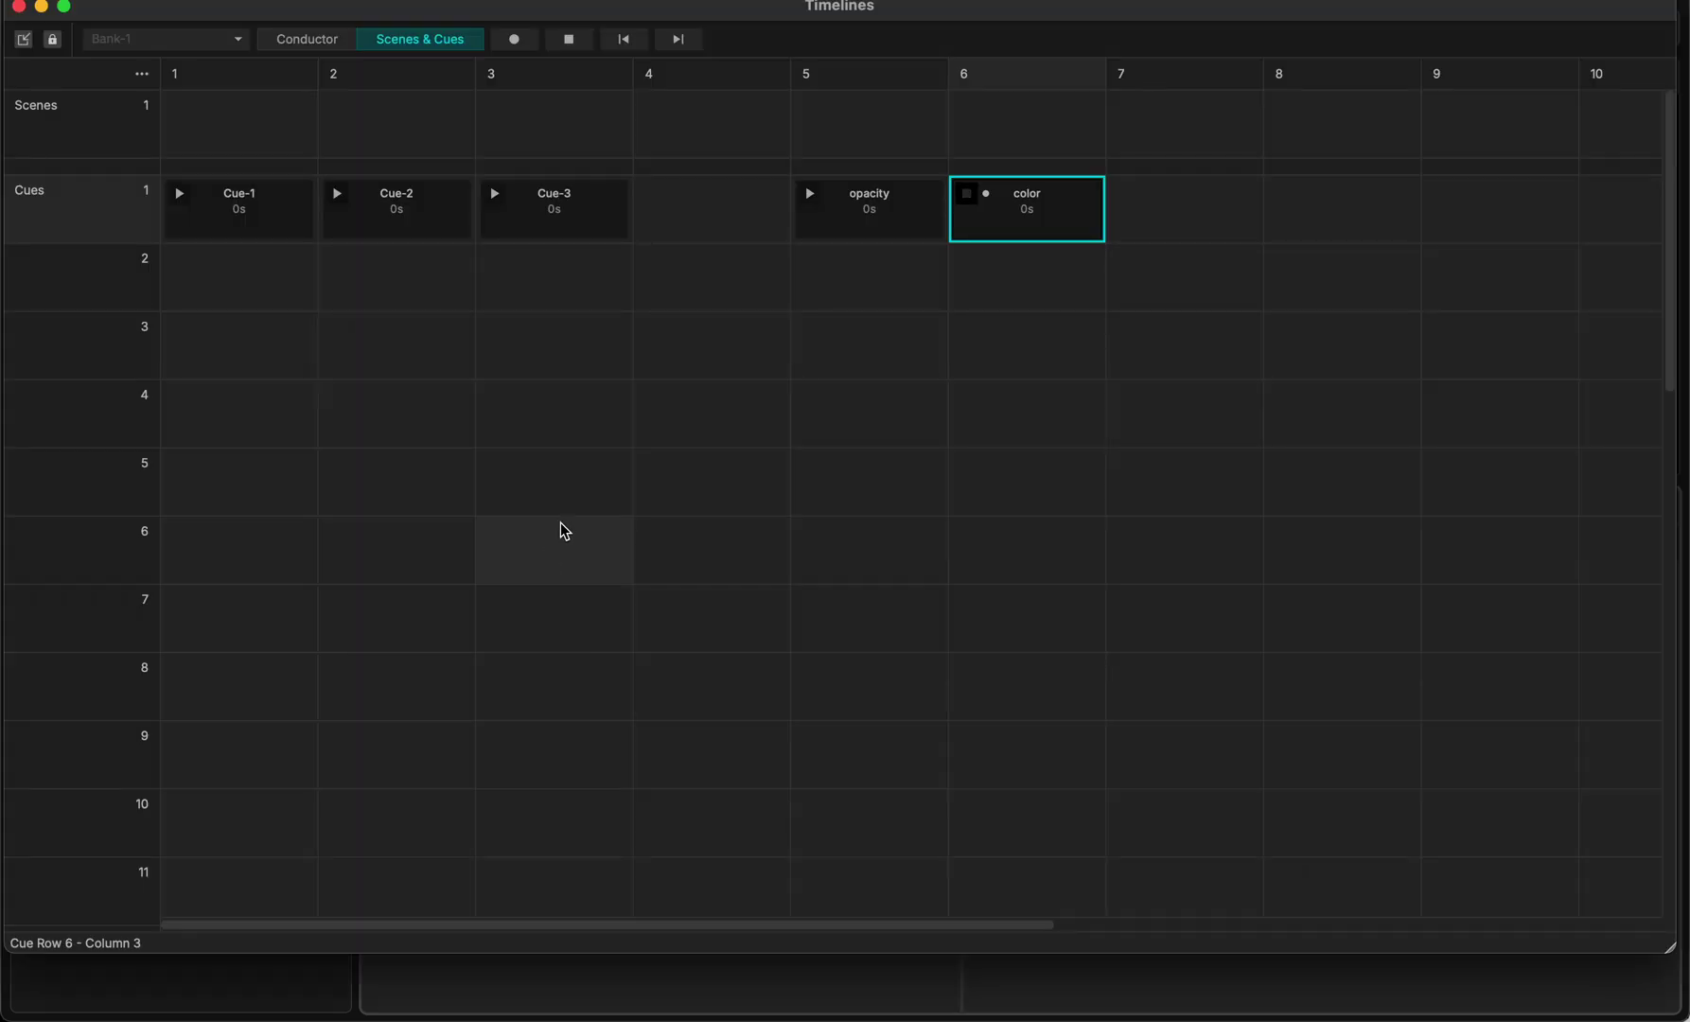
{"action": "mouse_move", "coordinate": [767, 14]}
{"action": "left_mouse_down"}
{"action": "mouse_move", "coordinate": [757, 38]}
{"action": "mouse_move", "coordinate": [716, 42]}
{"action": "mouse_move", "coordinate": [754, 11]}
{"action": "mouse_move", "coordinate": [1687, 36]}
{"action": "mouse_move", "coordinate": [754, 30]}
{"action": "mouse_move", "coordinate": [773, 33]}
{"action": "left_mouse_up"}
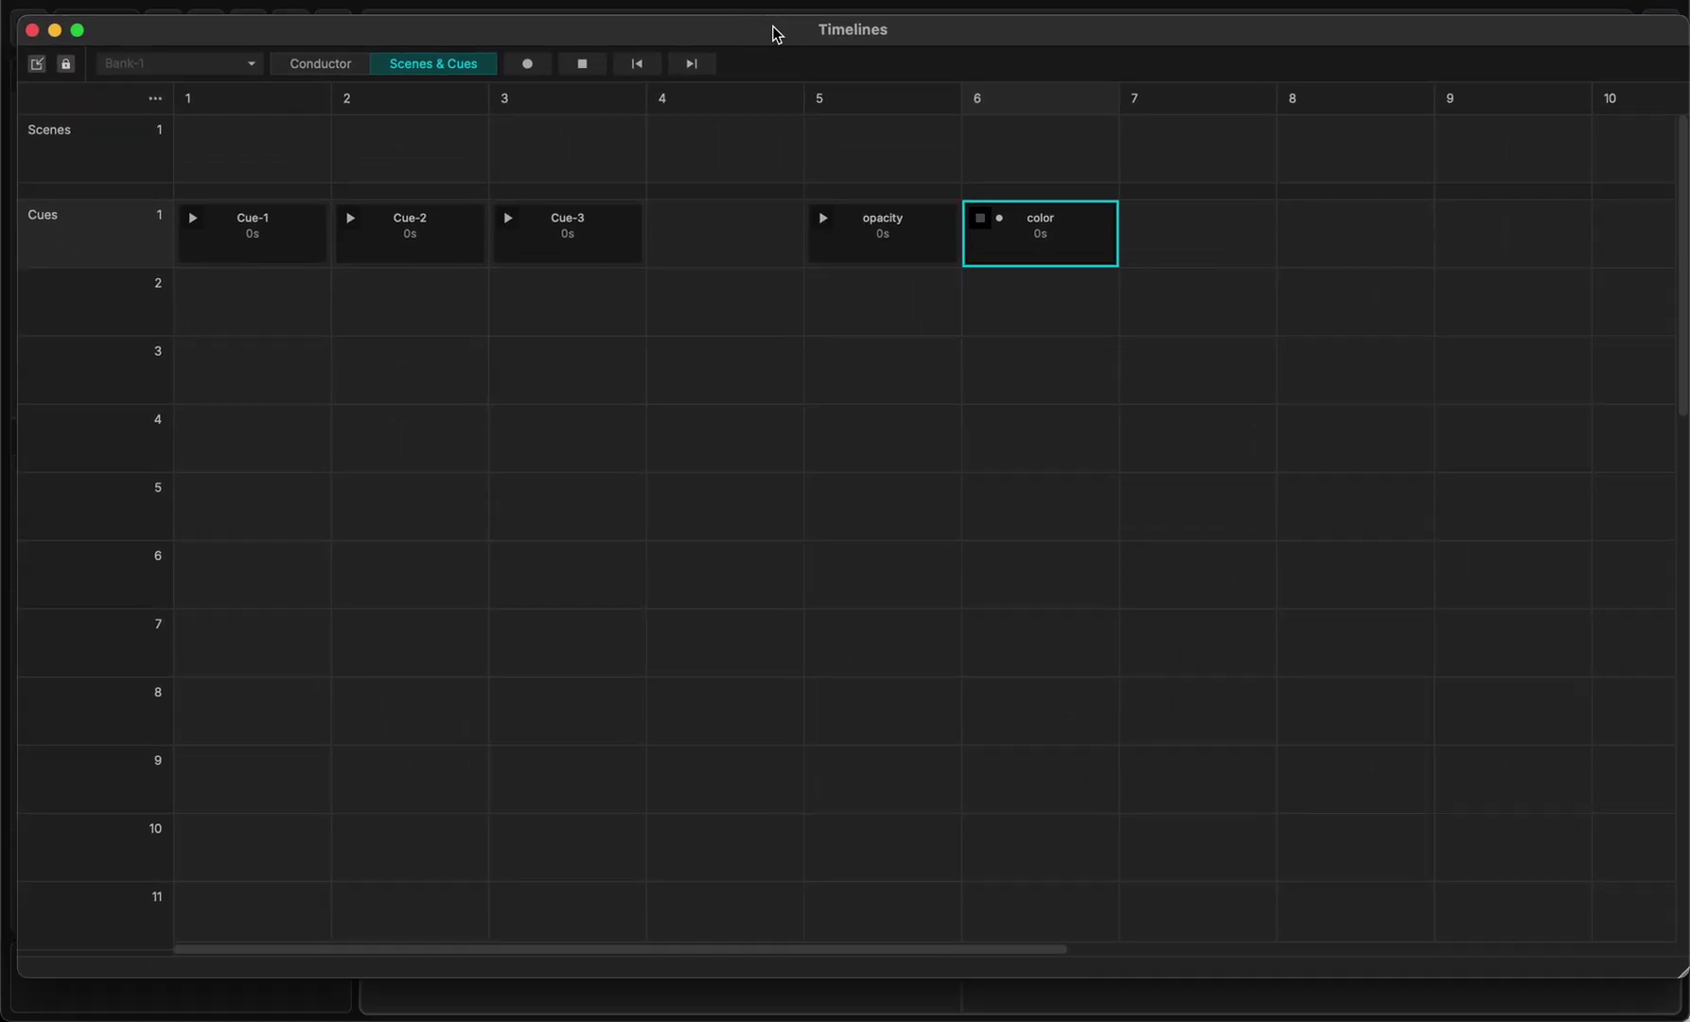
{"action": "left_click", "coordinate": [37, 64]}
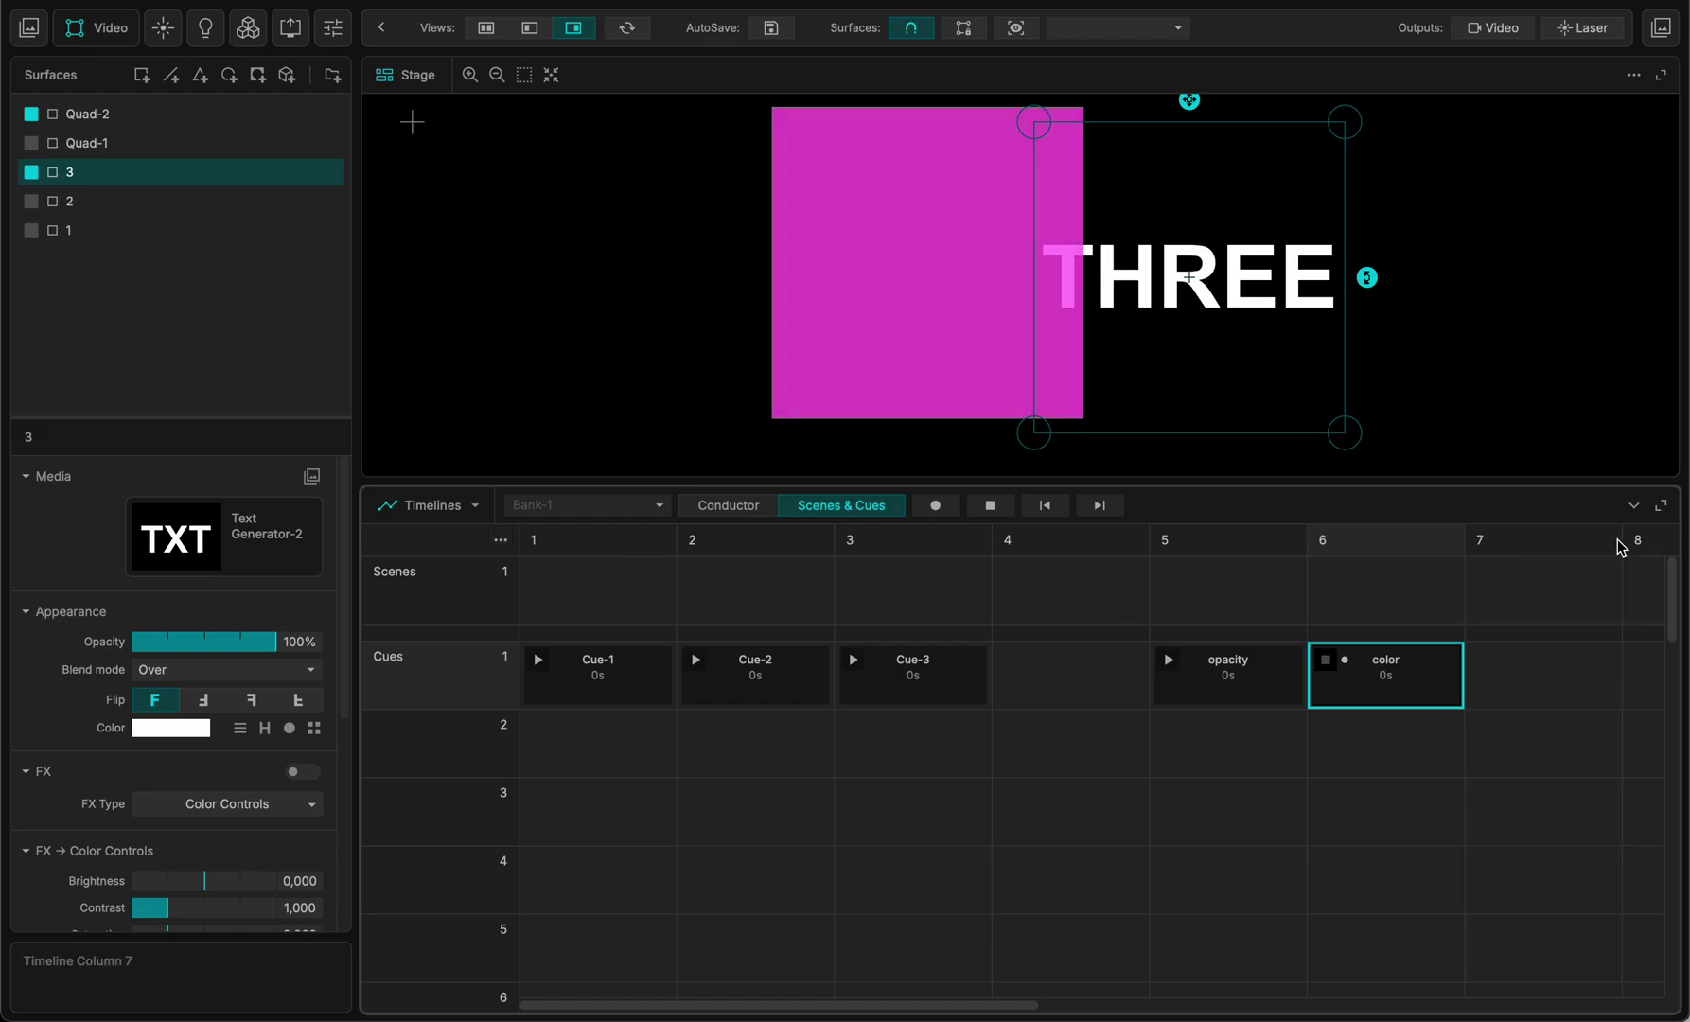
{"action": "left_click", "coordinate": [1633, 505]}
{"action": "left_click", "coordinate": [1635, 993]}
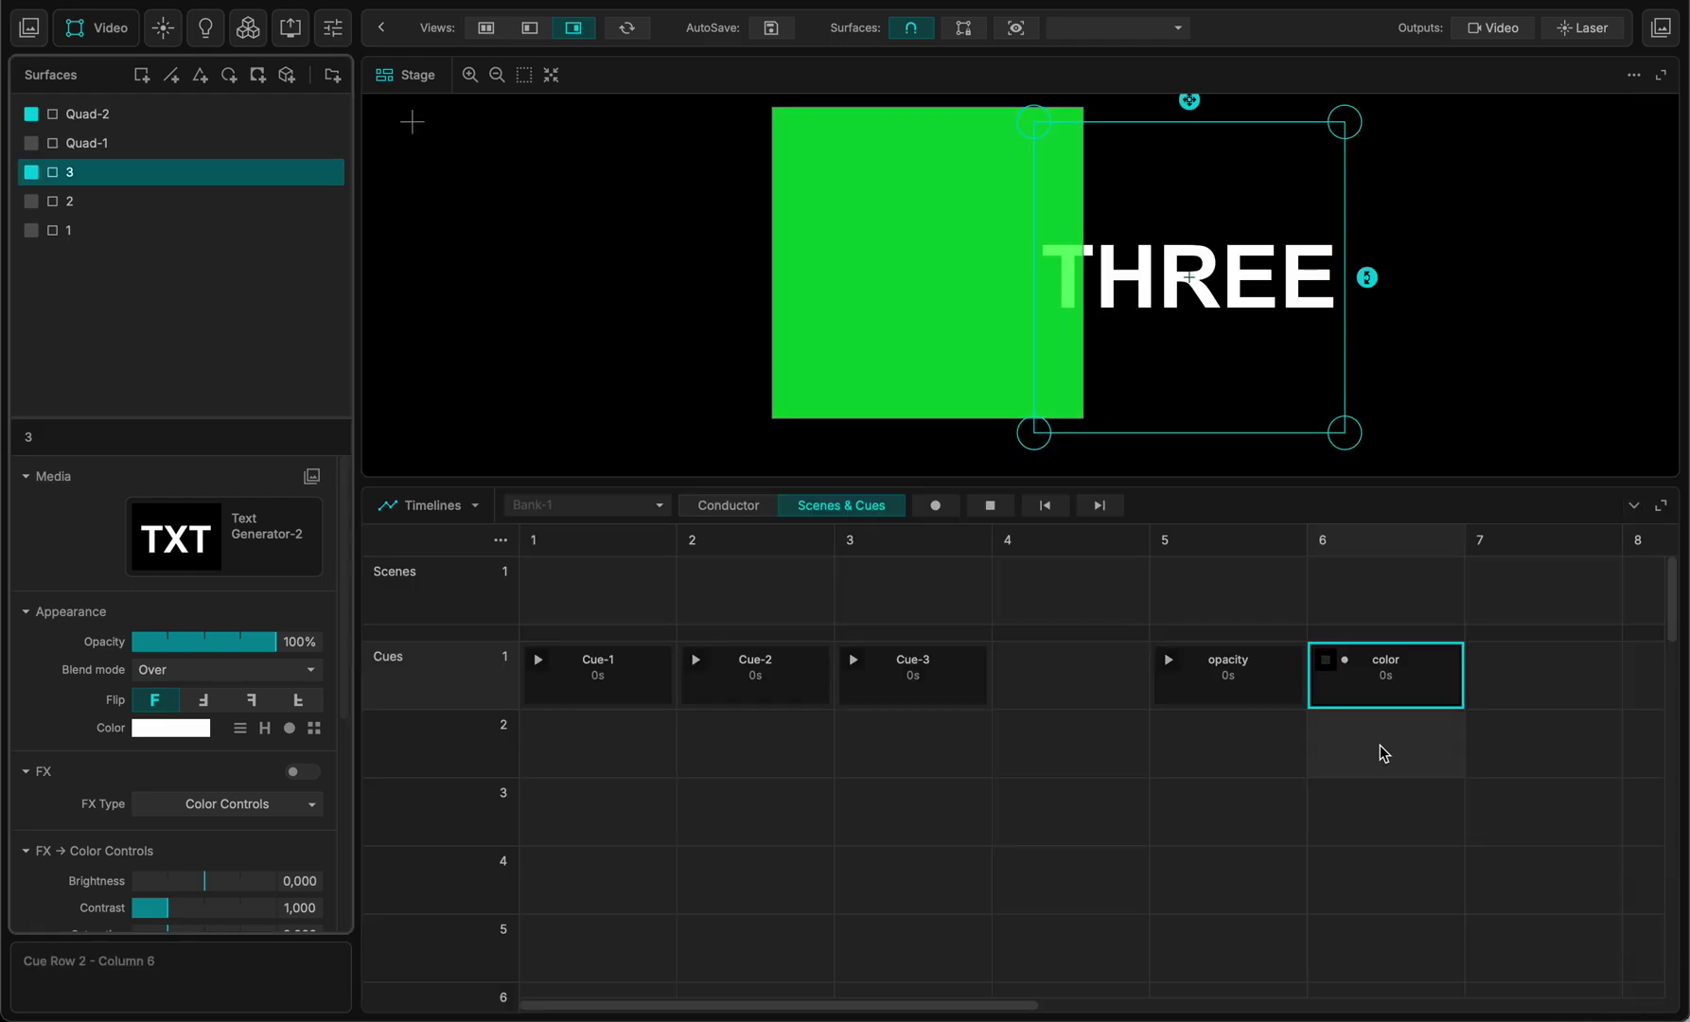